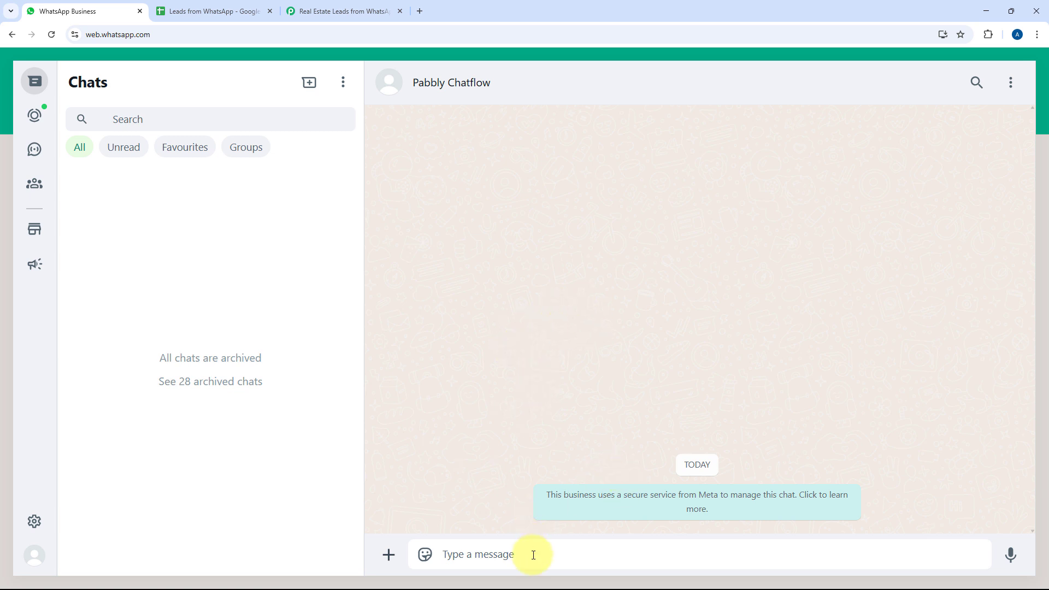
Start the chatbot with 'Hello' and answer Buy Property, then Residential
{"action": "type", "text": "Hello"}
{"action": "key", "text": "Return"}
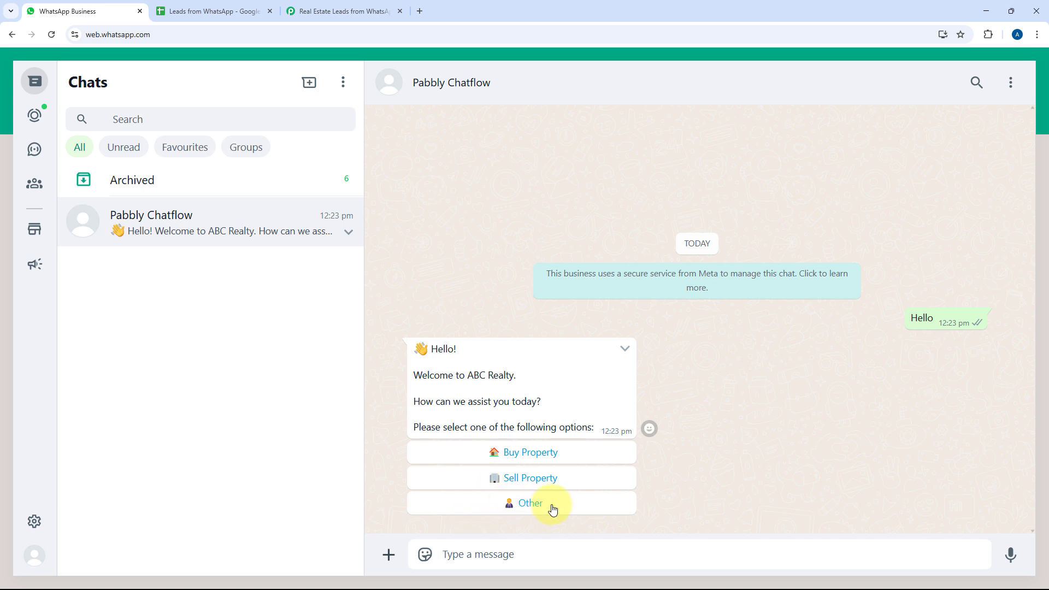
{"action": "left_click", "coordinate": [533, 452]}
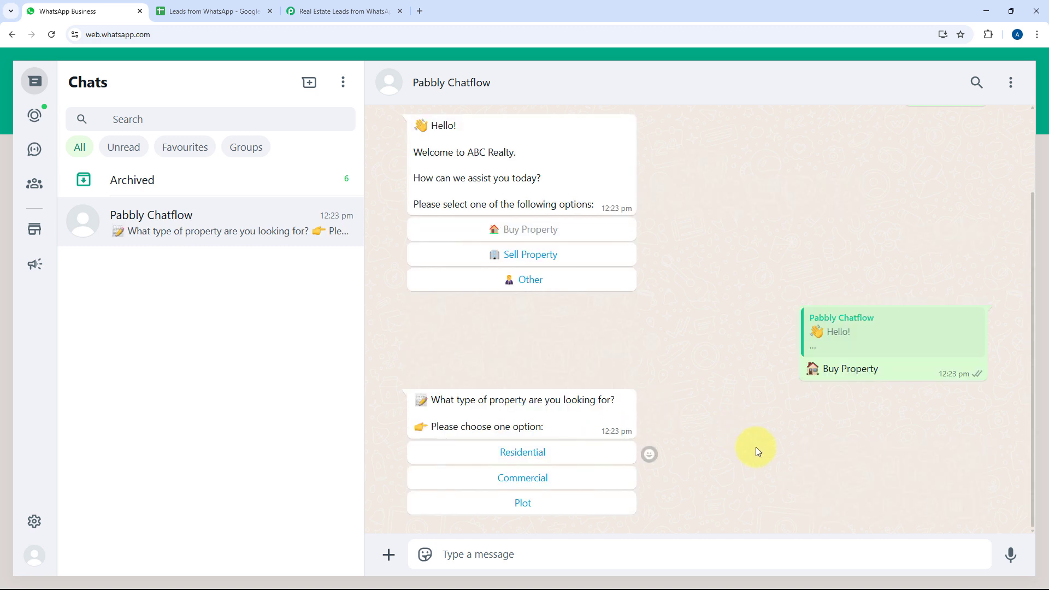
{"action": "left_click", "coordinate": [556, 457]}
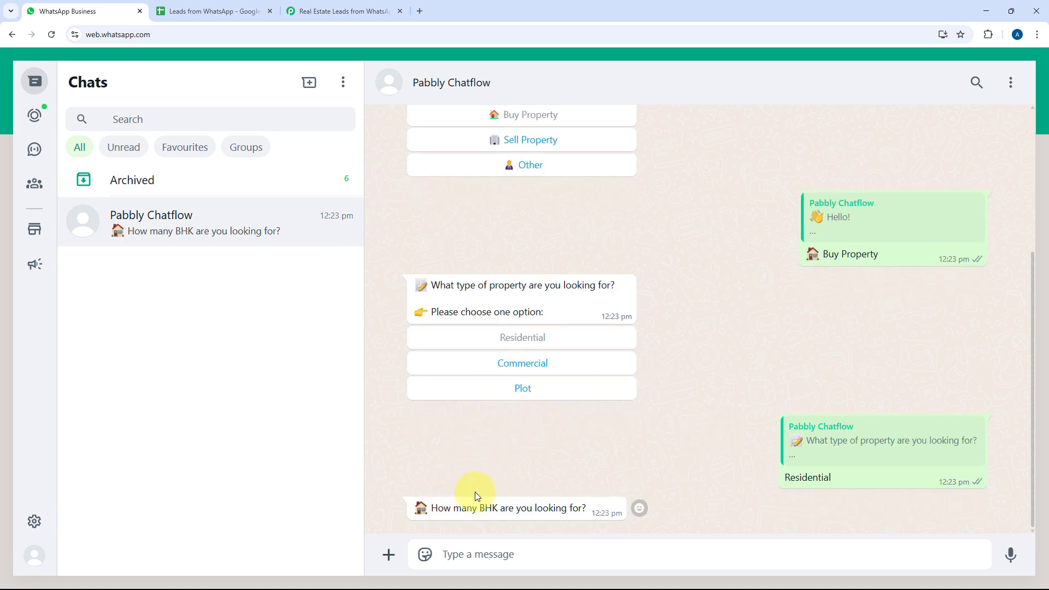
Answer 4BHK to the BHK question and ₹1Cr+ as the budget range
{"action": "left_click", "coordinate": [505, 548]}
{"action": "type", "text": "4BHK"}
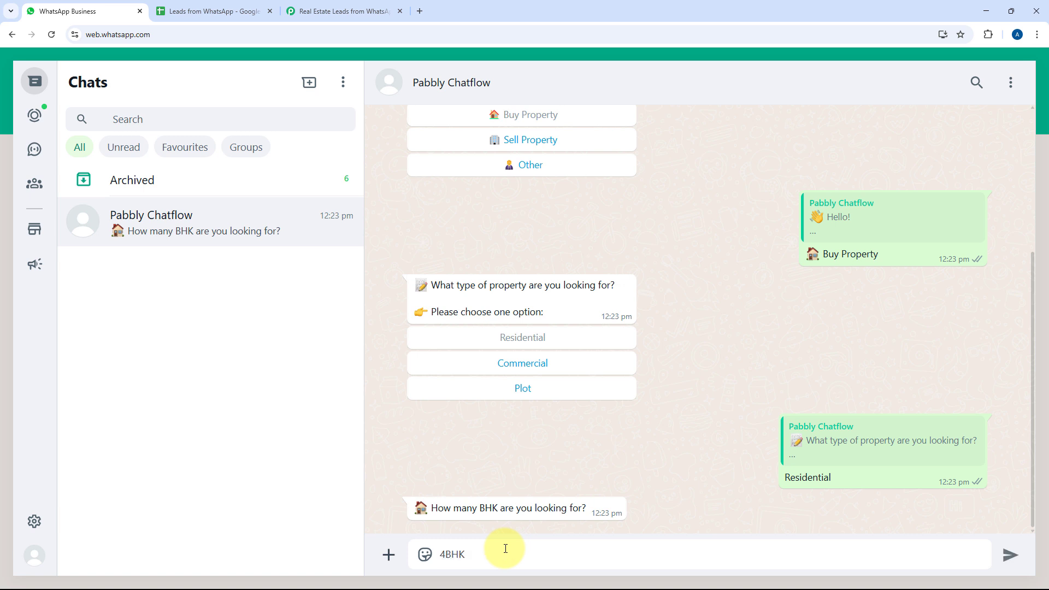
{"action": "key", "text": "Return"}
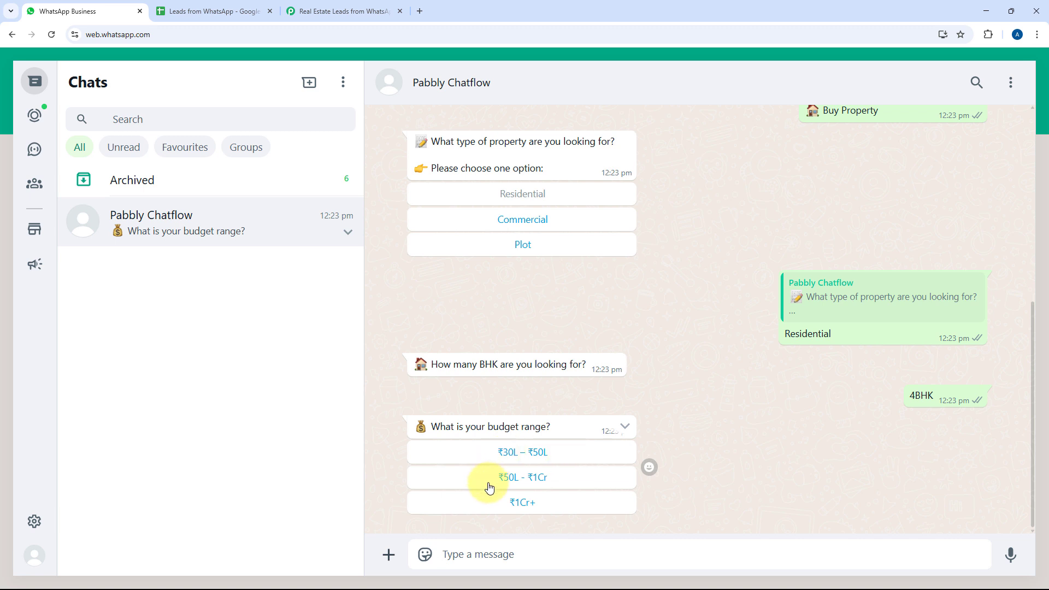
{"action": "left_click", "coordinate": [548, 503]}
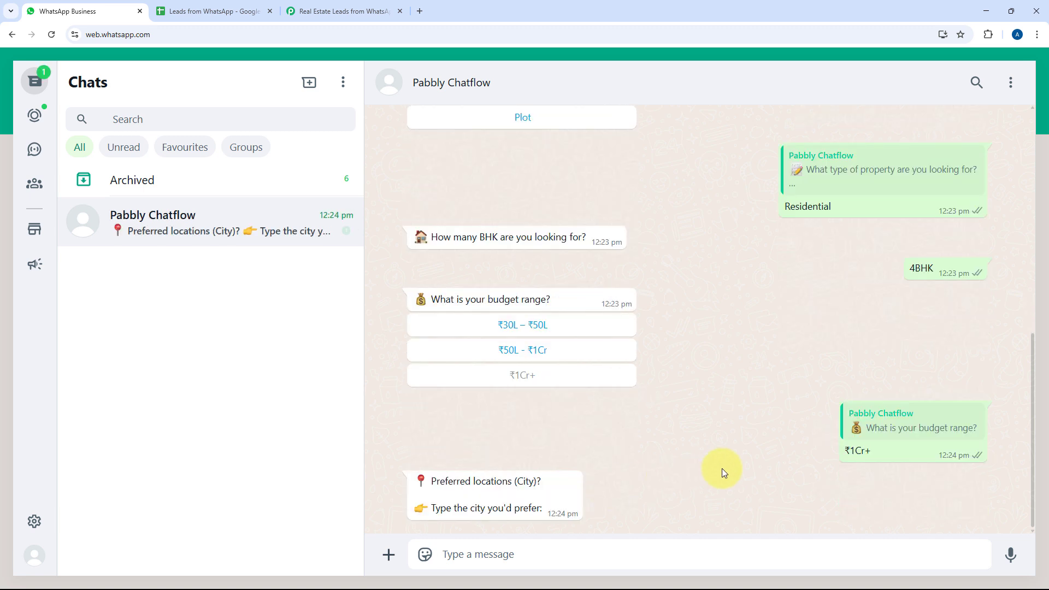
Reply Mumbai as the preferred city and send the copied example amenities as the amenities answer
{"action": "left_click", "coordinate": [565, 552]}
{"action": "type", "text": "Mumbai"}
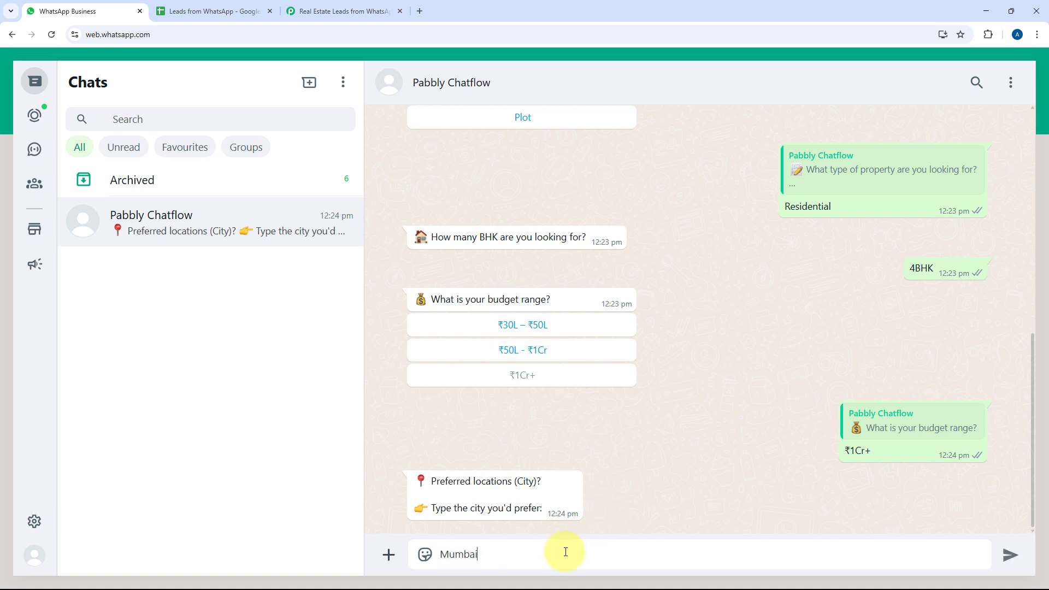
{"action": "key", "text": "Return"}
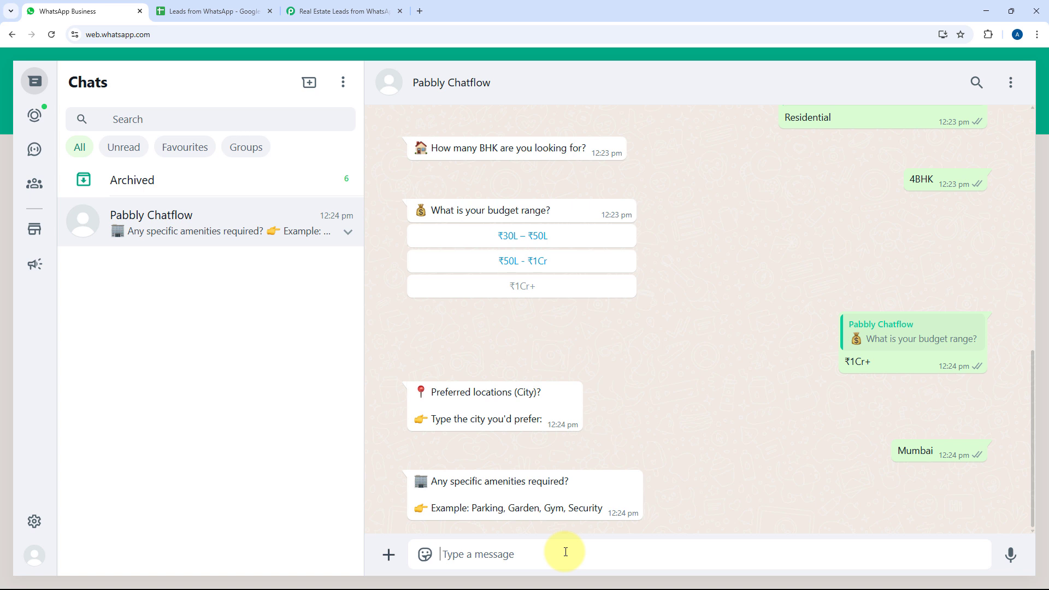
{"action": "left_click_drag", "start_coordinate": [471, 508], "coordinate": [610, 510]}
{"action": "key", "text": "ctrl+c"}
{"action": "left_click", "coordinate": [531, 554]}
{"action": "key", "text": "ctrl+v"}
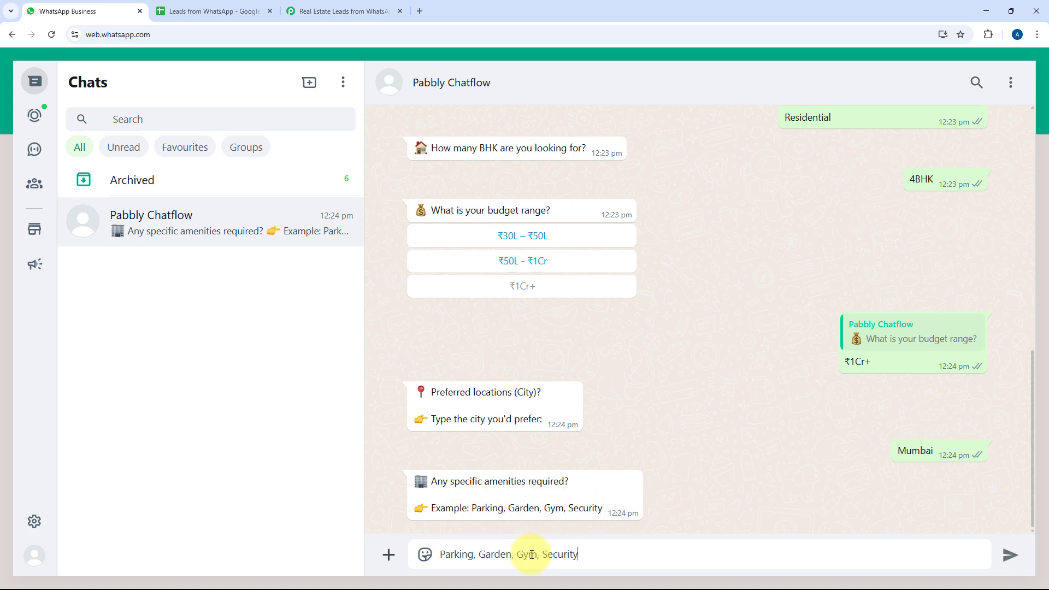
{"action": "key", "text": "Return"}
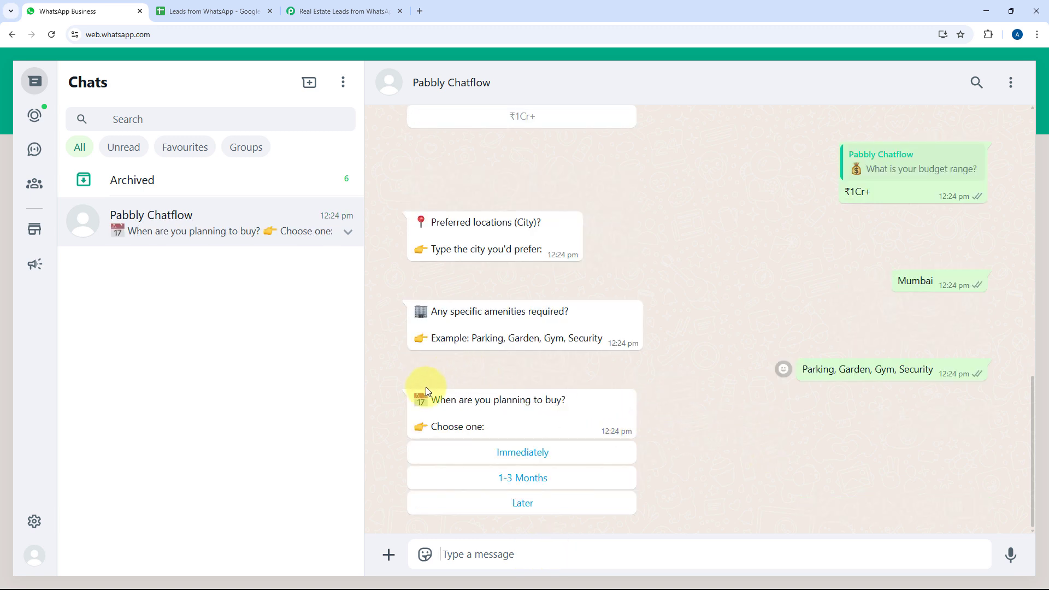
Answer 1-3 Months and Yes to a site visit, then send the full name and e-mail address
{"action": "left_click", "coordinate": [565, 480]}
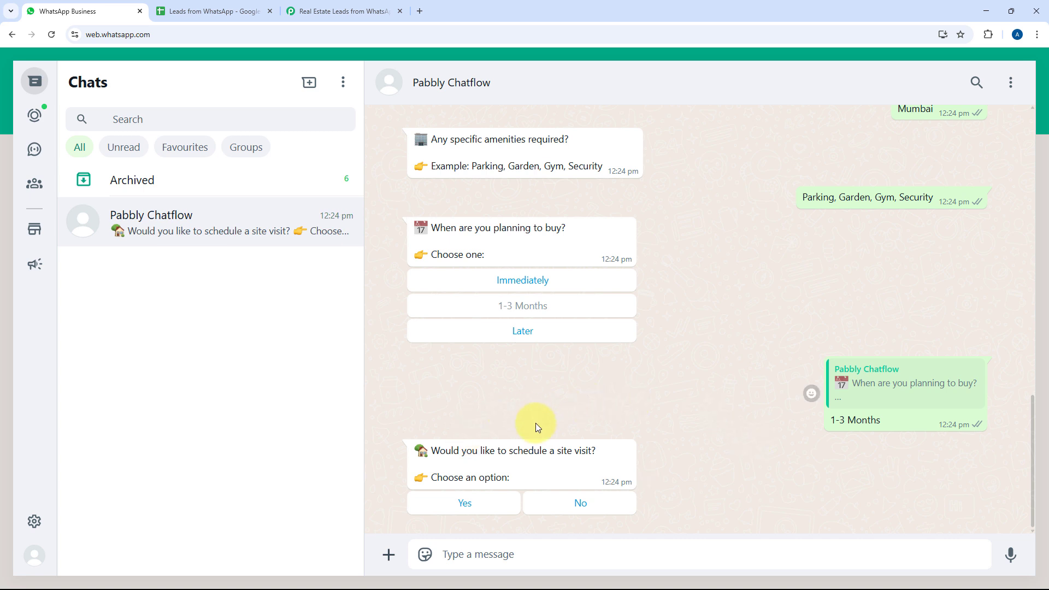
{"action": "left_click", "coordinate": [466, 501]}
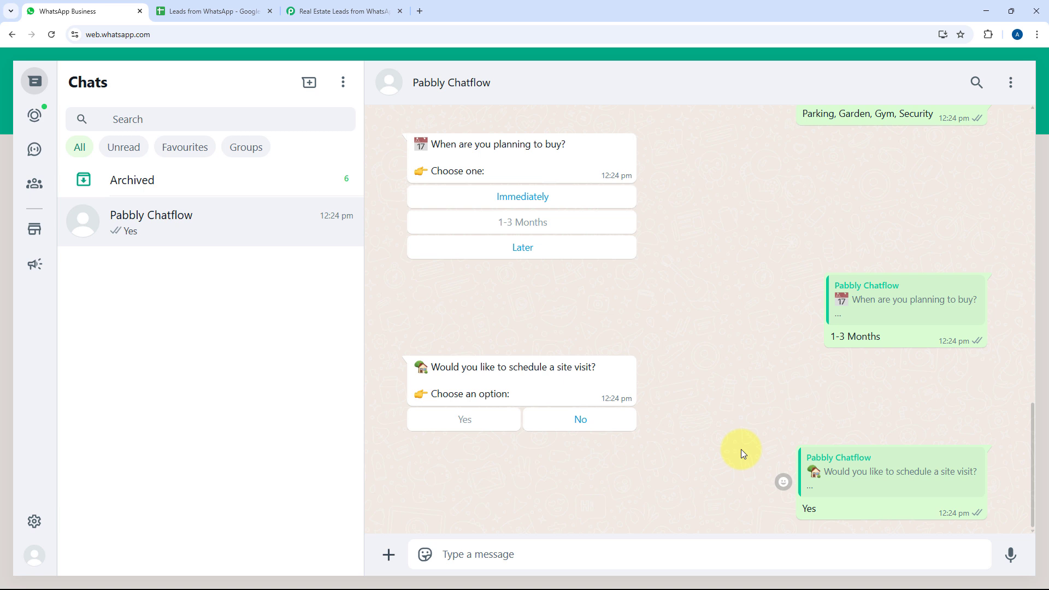
{"action": "left_click", "coordinate": [517, 554]}
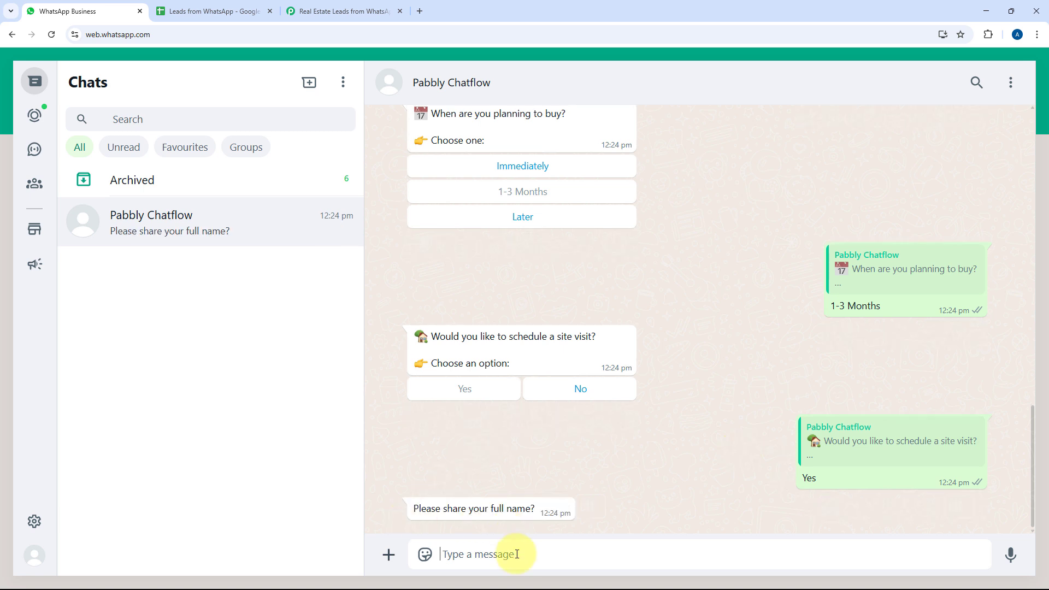
{"action": "type", "text": "Demo User"}
{"action": "key", "text": "Return"}
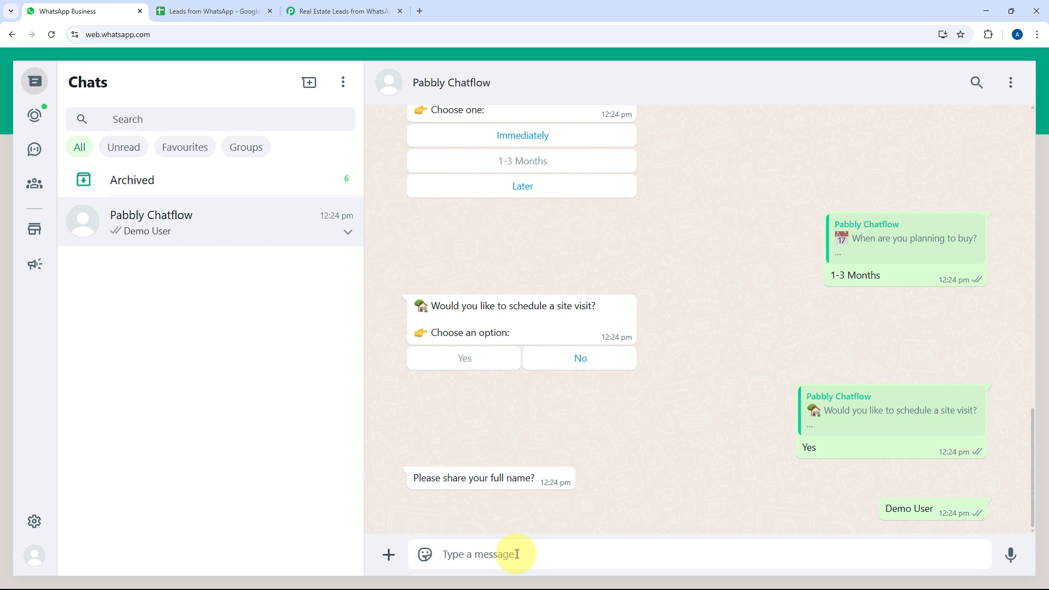
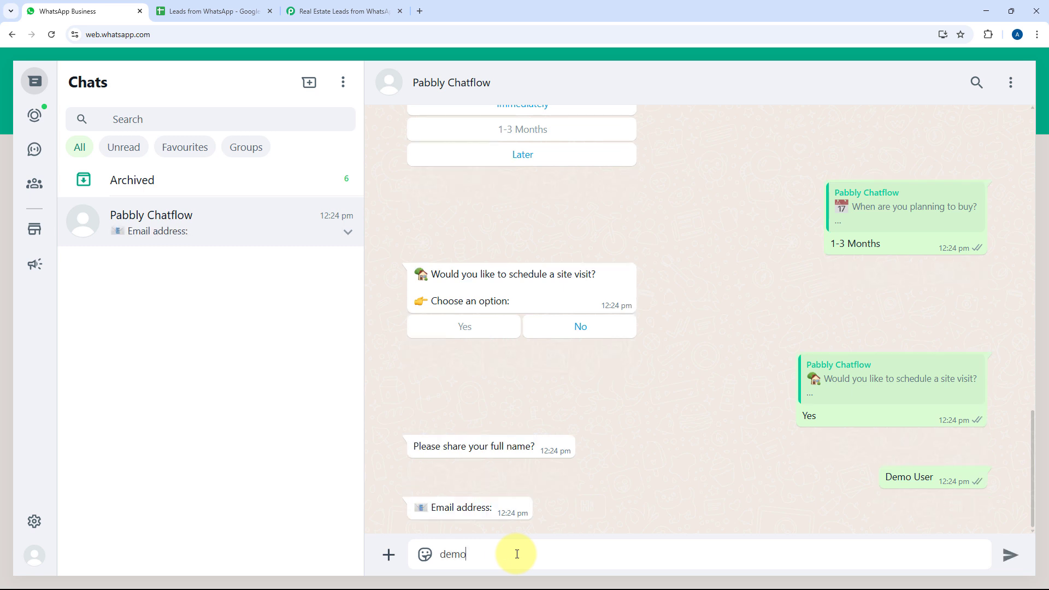
{"action": "key", "text": "Return"}
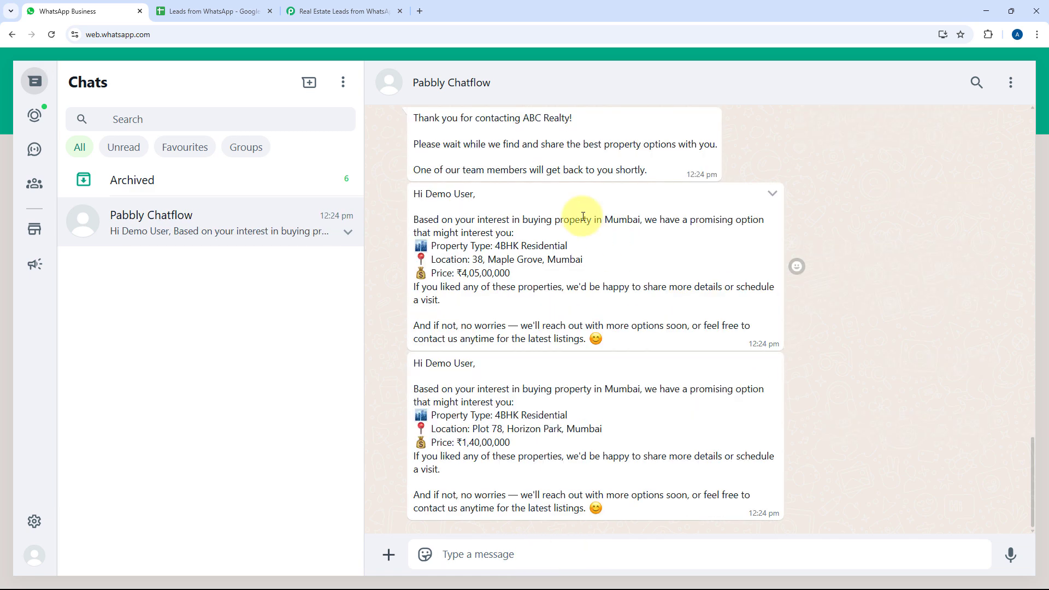
Scroll through the chatbot conversation, then switch to the Leads from WhatsApp spreadsheet
{"action": "scroll", "coordinate": [841, 319], "scroll_direction": "up", "scroll_amount": 3}
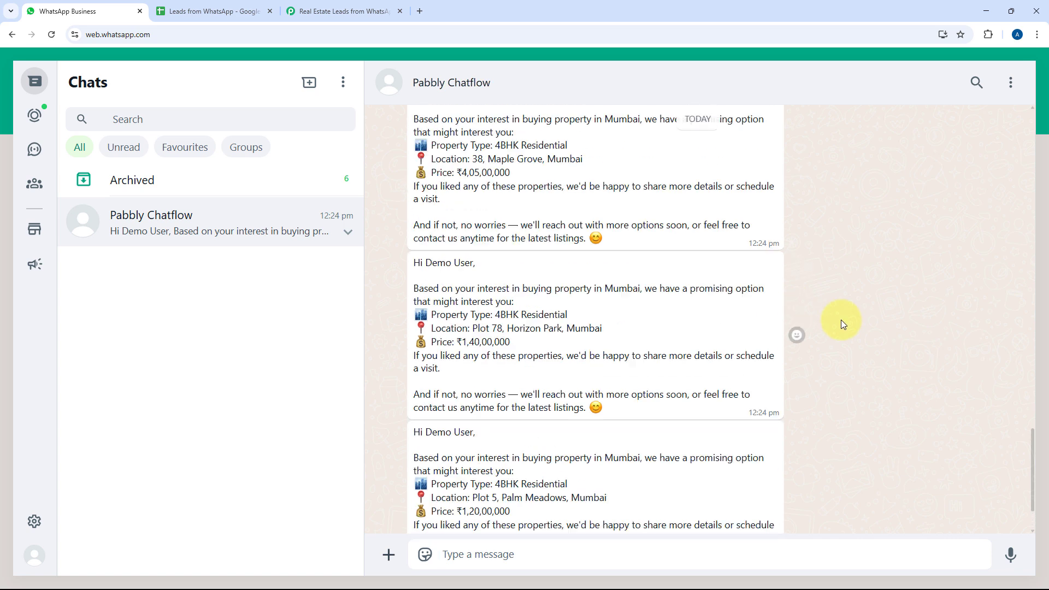
{"action": "scroll", "coordinate": [834, 300], "scroll_direction": "up", "scroll_amount": 5}
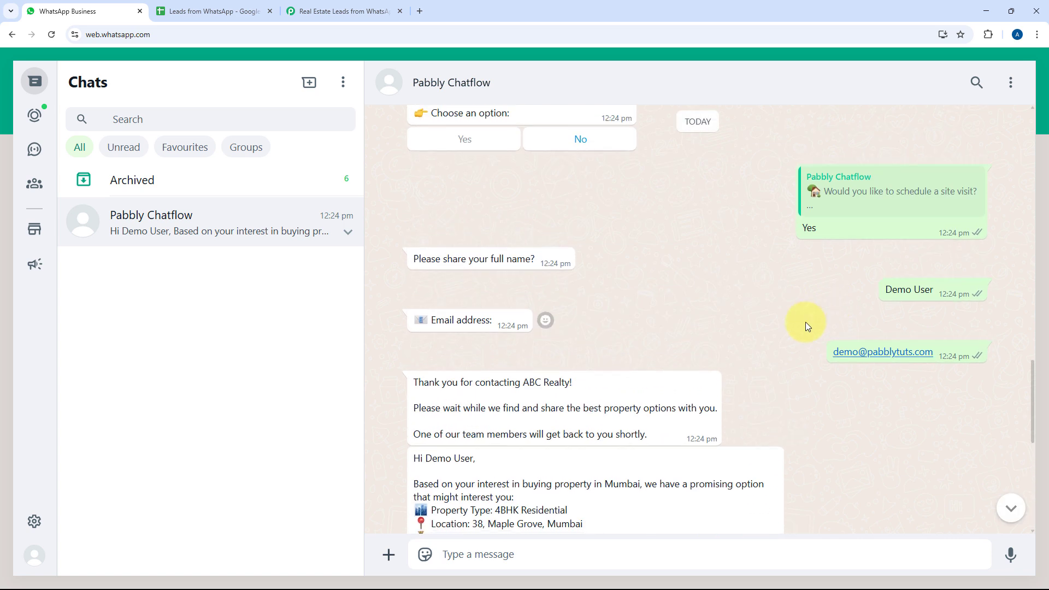
{"action": "scroll", "coordinate": [810, 319], "scroll_direction": "down", "scroll_amount": 5}
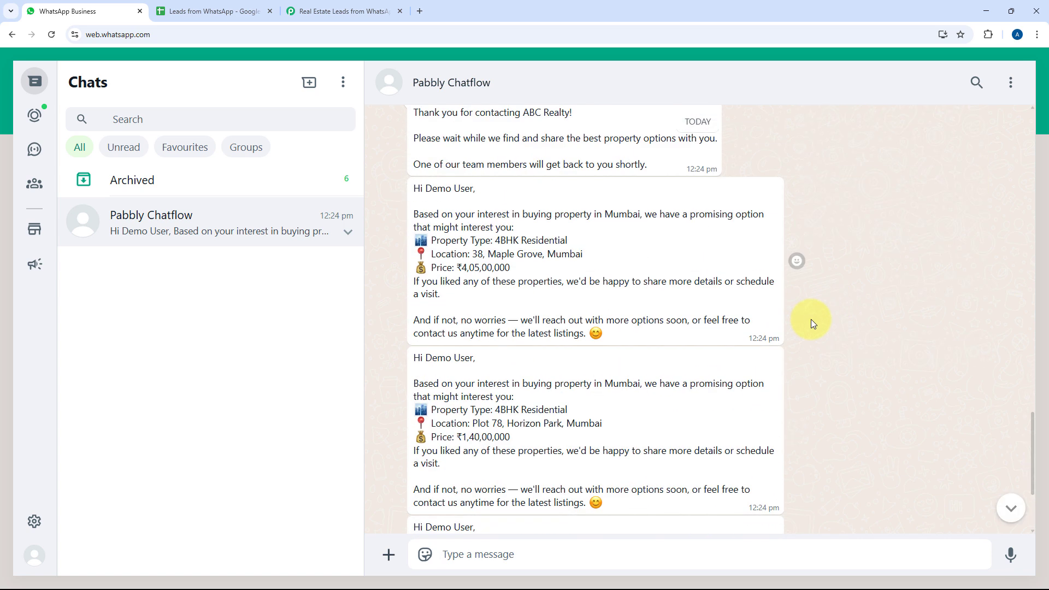
{"action": "scroll", "coordinate": [851, 308], "scroll_direction": "down", "scroll_amount": 1}
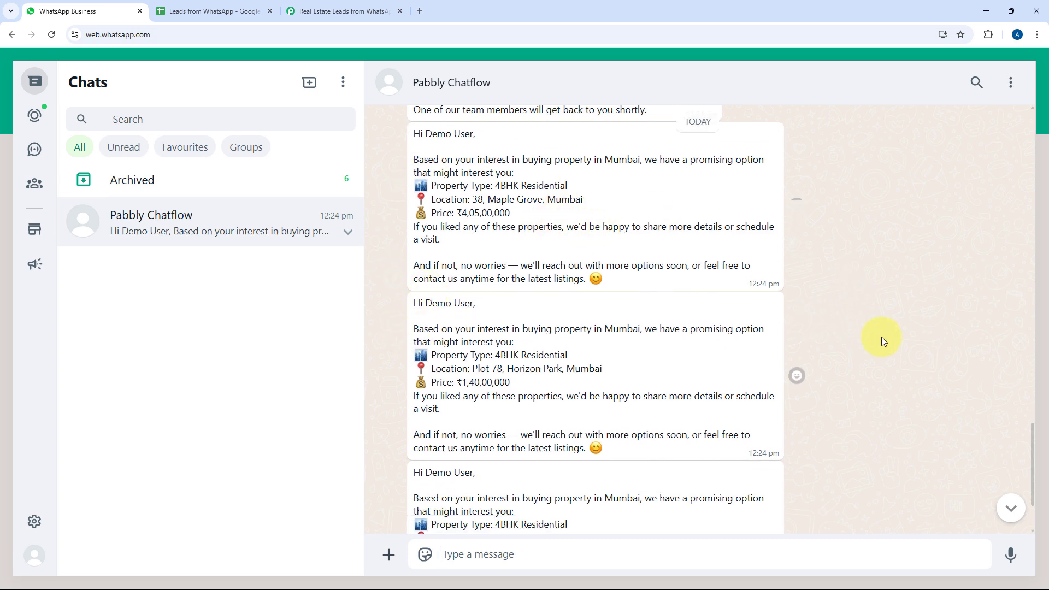
{"action": "scroll", "coordinate": [874, 334], "scroll_direction": "up", "scroll_amount": 7}
{"action": "scroll", "coordinate": [799, 343], "scroll_direction": "up", "scroll_amount": 8}
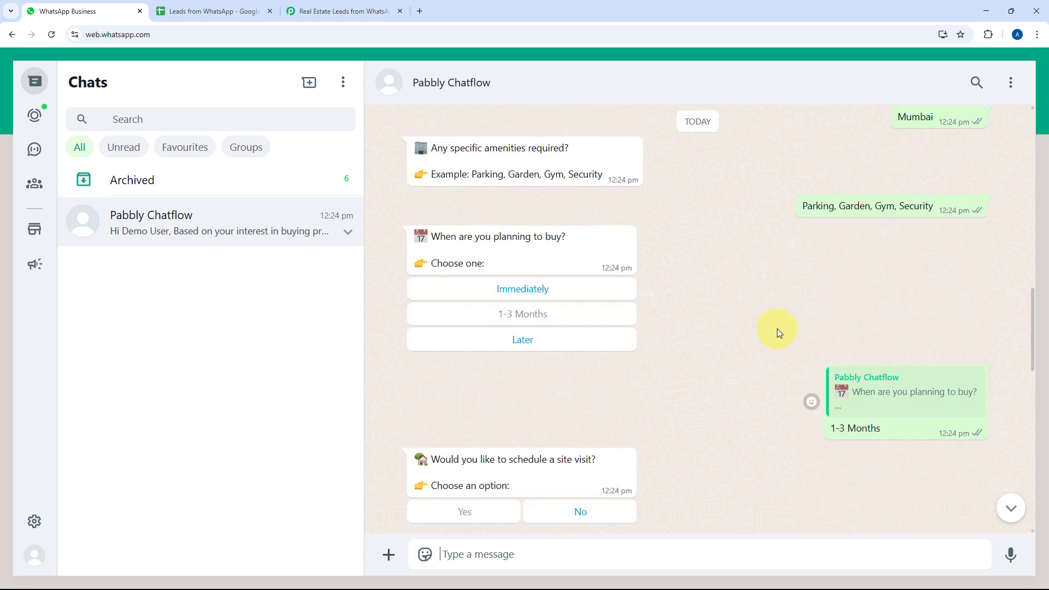
{"action": "scroll", "coordinate": [760, 286], "scroll_direction": "up", "scroll_amount": 2}
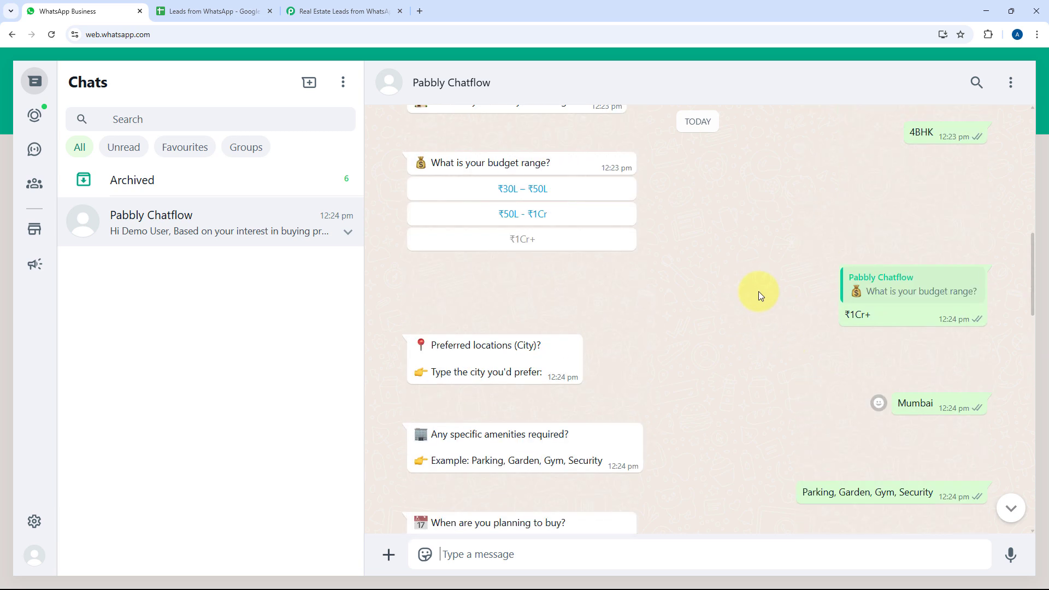
{"action": "scroll", "coordinate": [746, 316], "scroll_direction": "down", "scroll_amount": 12}
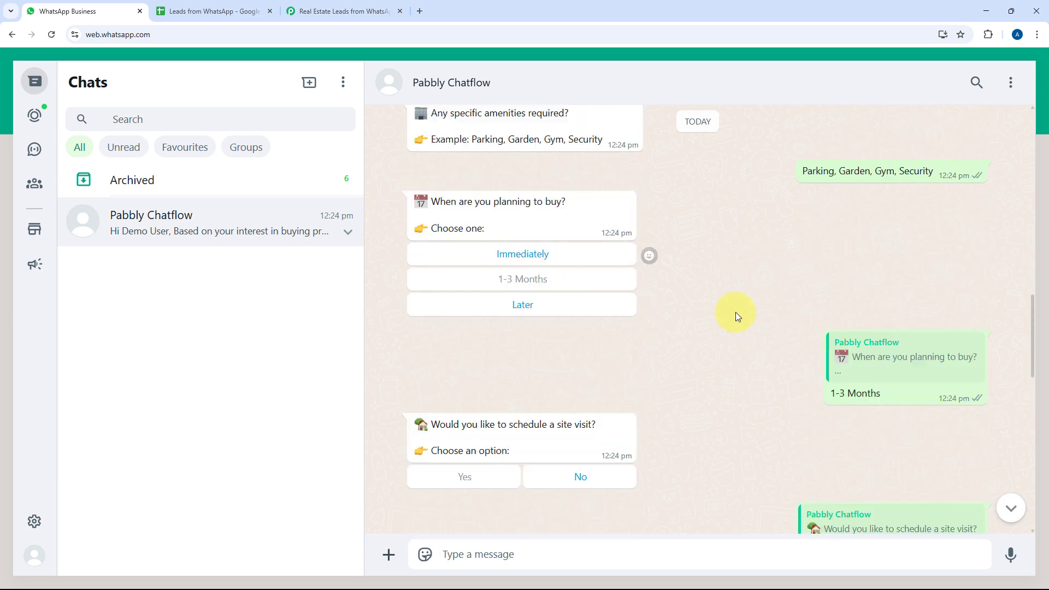
{"action": "scroll", "coordinate": [764, 304], "scroll_direction": "down", "scroll_amount": 3}
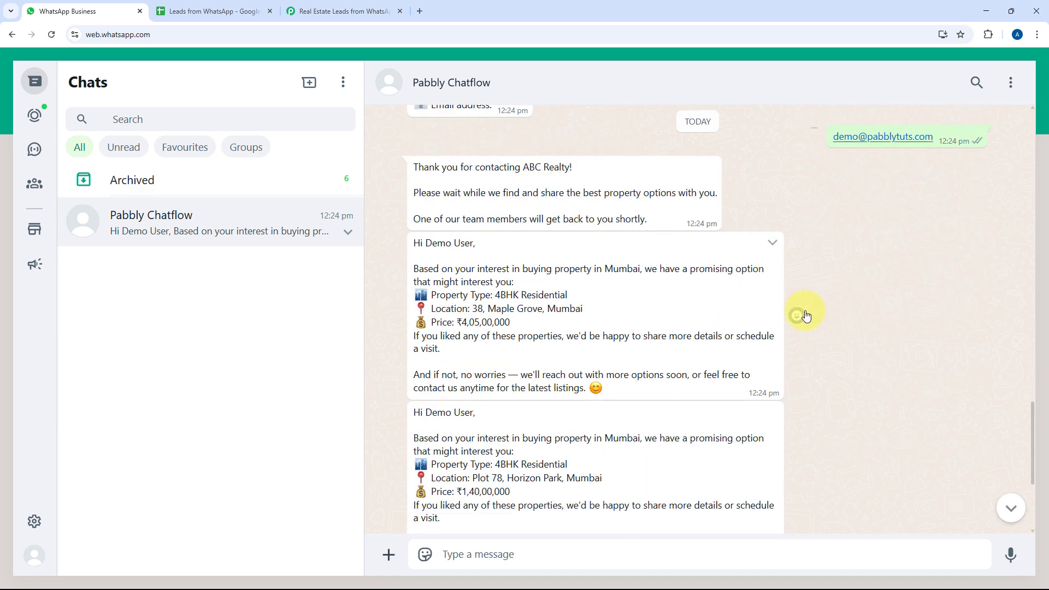
{"action": "scroll", "coordinate": [817, 321], "scroll_direction": "down", "scroll_amount": 2}
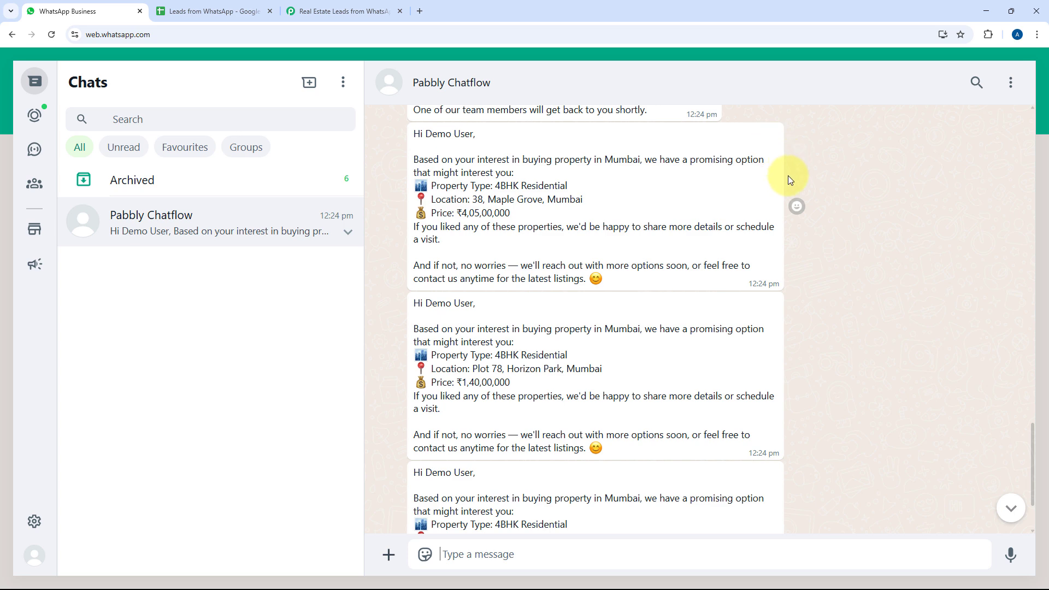
{"action": "scroll", "coordinate": [815, 234], "scroll_direction": "down", "scroll_amount": 2}
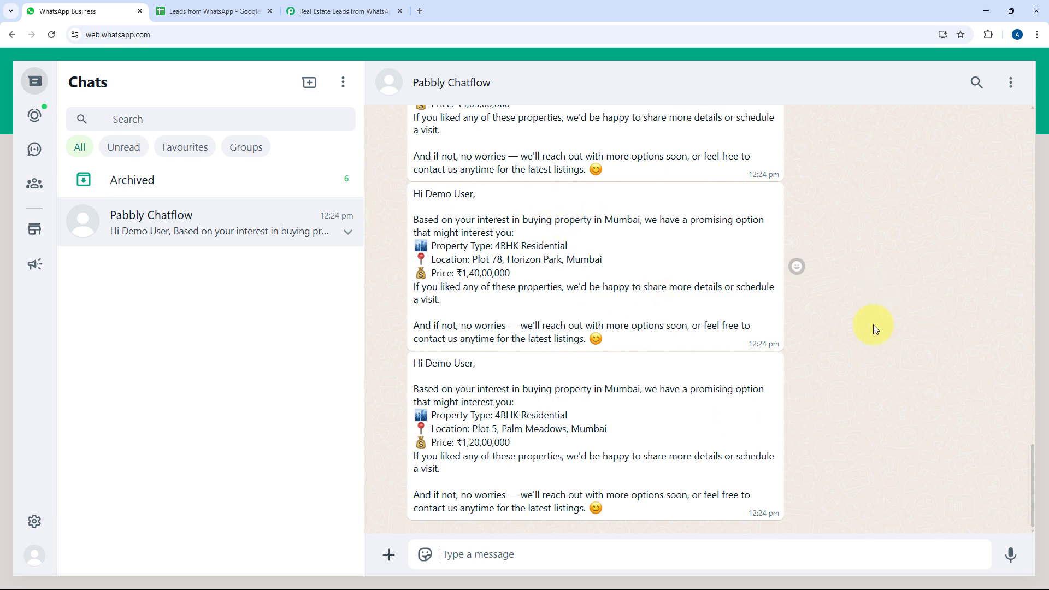
{"action": "scroll", "coordinate": [854, 346], "scroll_direction": "up", "scroll_amount": 7}
{"action": "scroll", "coordinate": [854, 346], "scroll_direction": "up", "scroll_amount": 6}
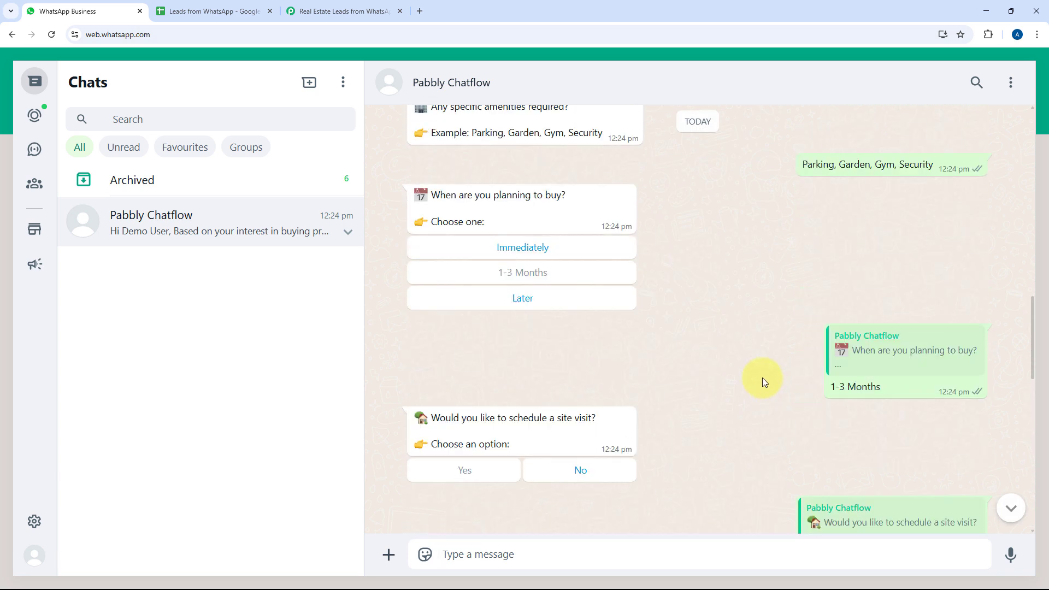
{"action": "scroll", "coordinate": [754, 306], "scroll_direction": "up", "scroll_amount": 4}
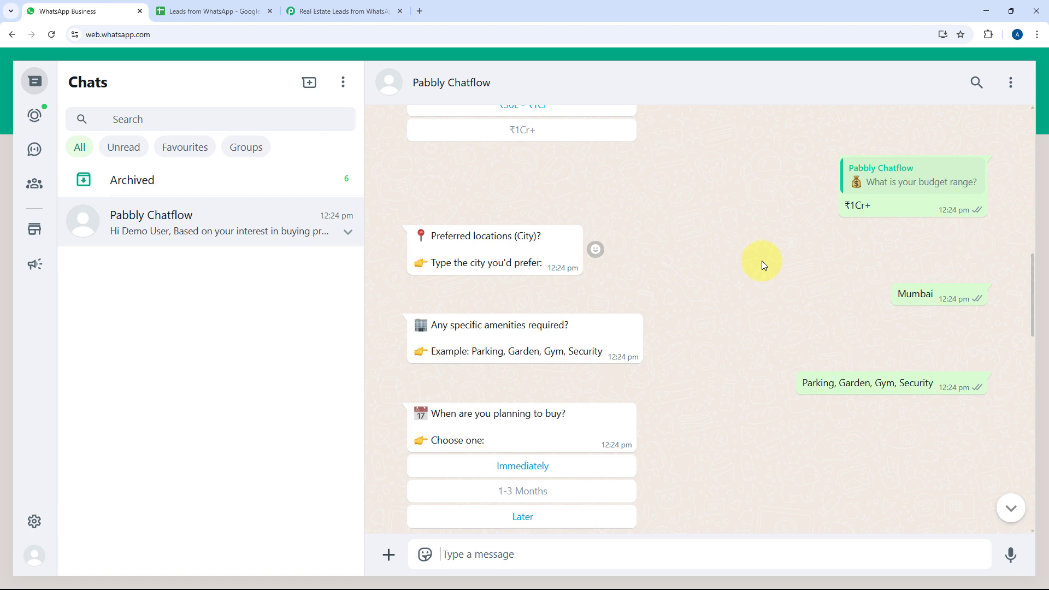
{"action": "scroll", "coordinate": [761, 260], "scroll_direction": "up", "scroll_amount": 10}
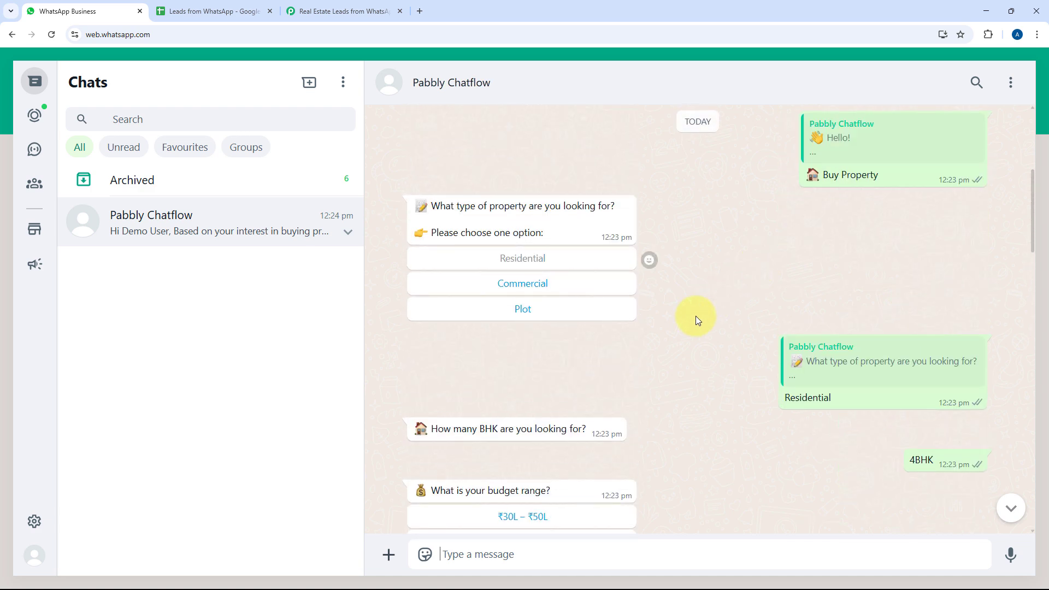
{"action": "scroll", "coordinate": [701, 320], "scroll_direction": "up", "scroll_amount": 2}
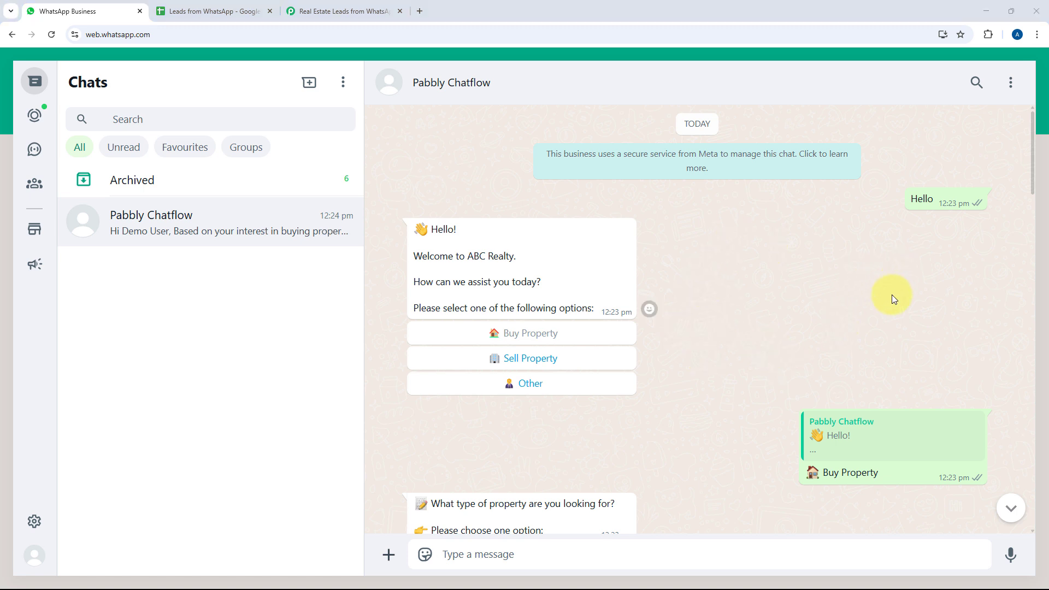
{"action": "scroll", "coordinate": [769, 286], "scroll_direction": "down", "scroll_amount": 3}
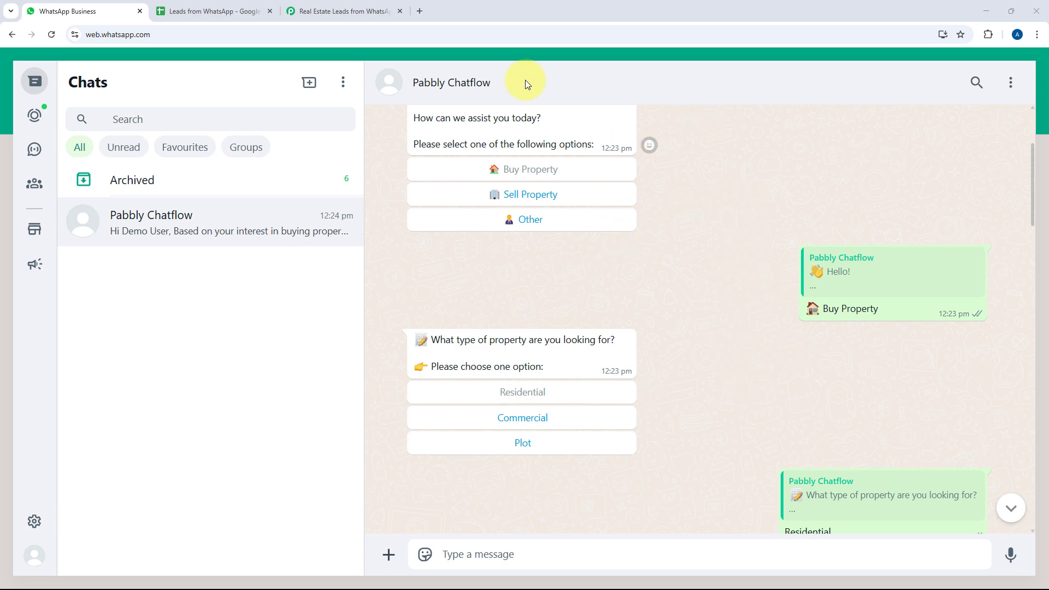
{"action": "left_click", "coordinate": [218, 4]}
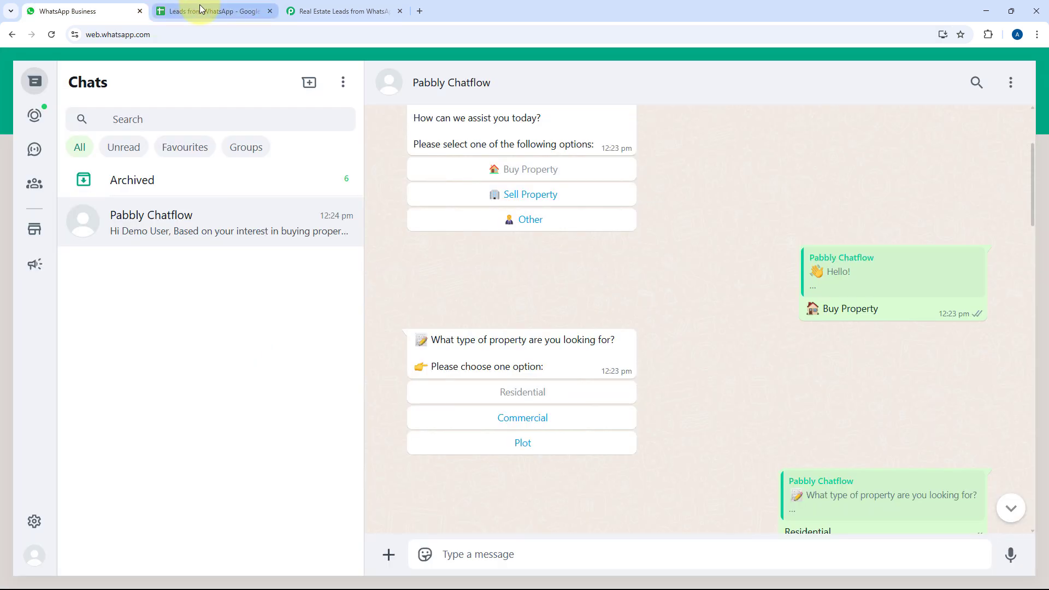
{"action": "left_click", "coordinate": [199, 8]}
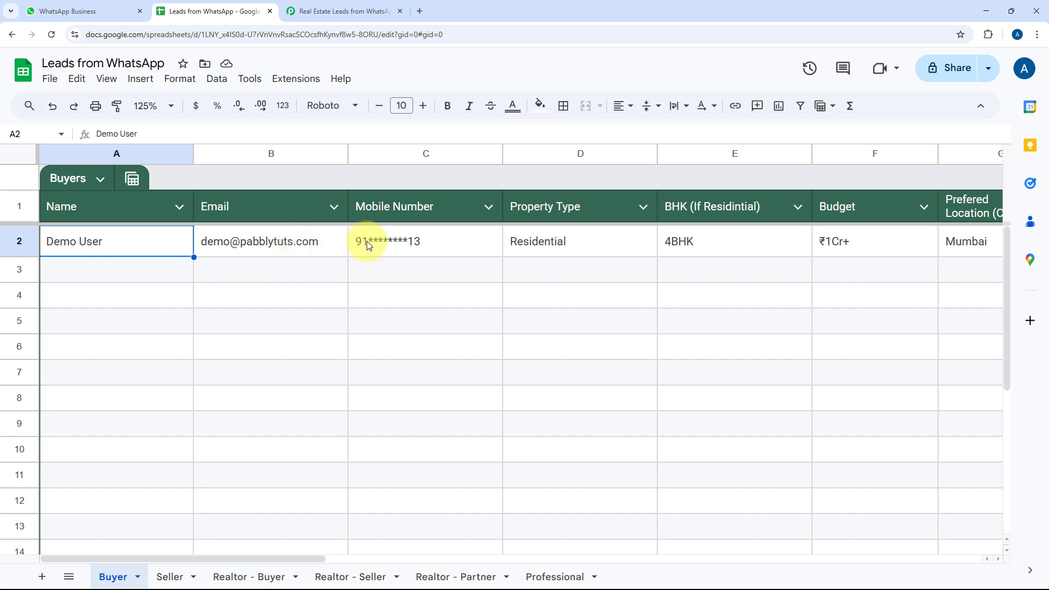
{"action": "left_click", "coordinate": [570, 239]}
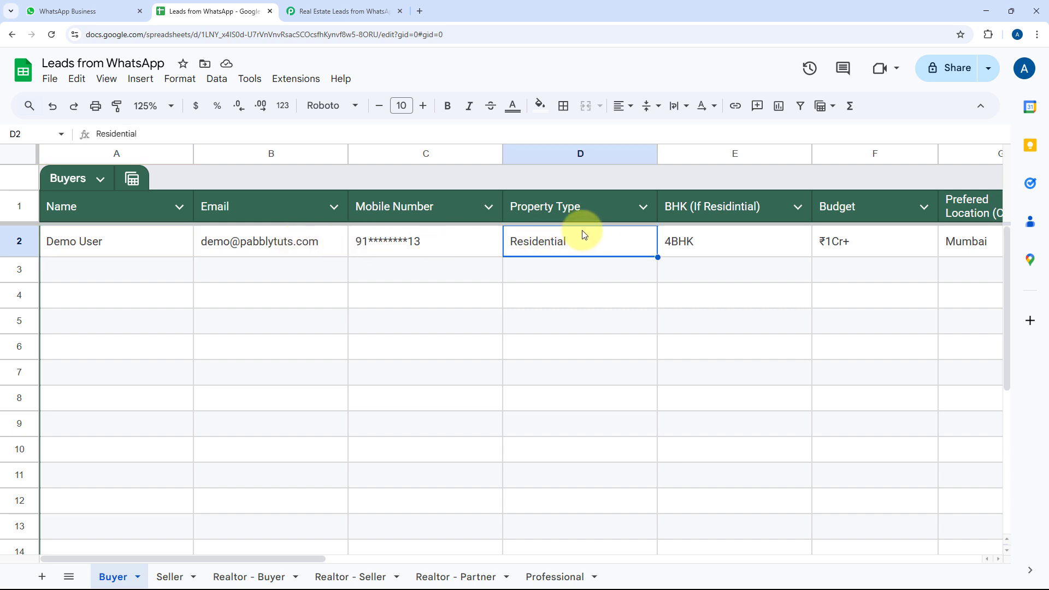
{"action": "left_click", "coordinate": [728, 244]}
{"action": "scroll", "coordinate": [758, 251], "scroll_direction": "right", "scroll_amount": 2}
{"action": "scroll", "coordinate": [728, 257], "scroll_direction": "right", "scroll_amount": 5}
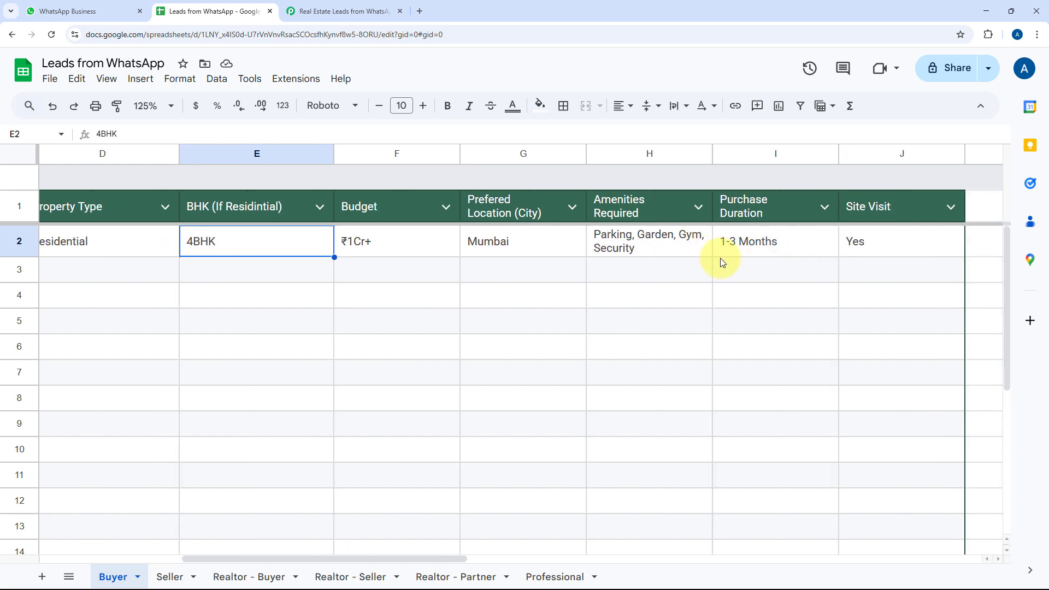
{"action": "scroll", "coordinate": [720, 261], "scroll_direction": "left", "scroll_amount": 5}
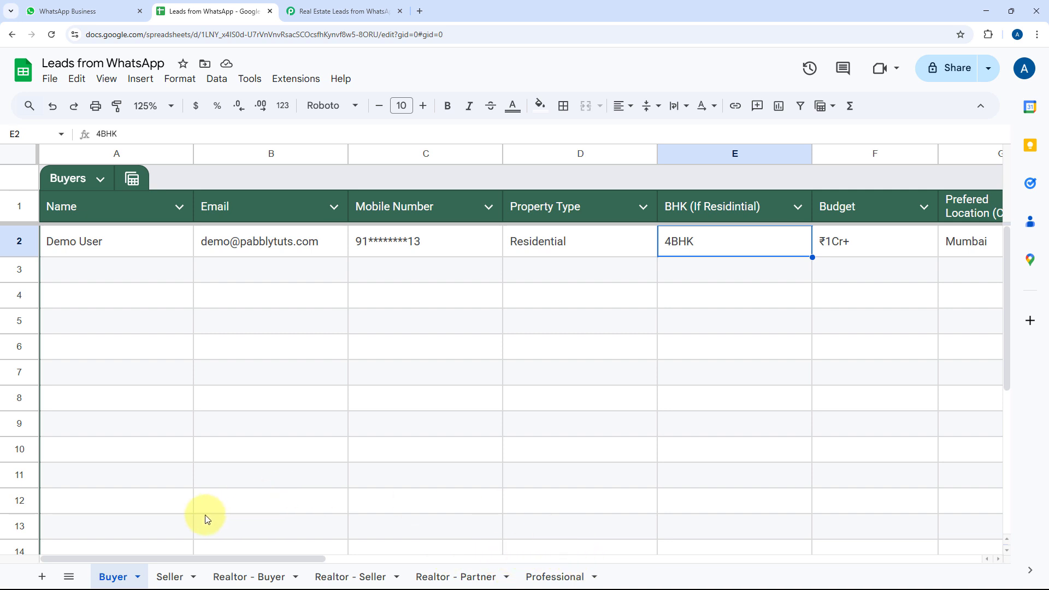
On the Seller sheet, check the first seller's name, email, mobile, property type and BHK
{"action": "left_click", "coordinate": [170, 575]}
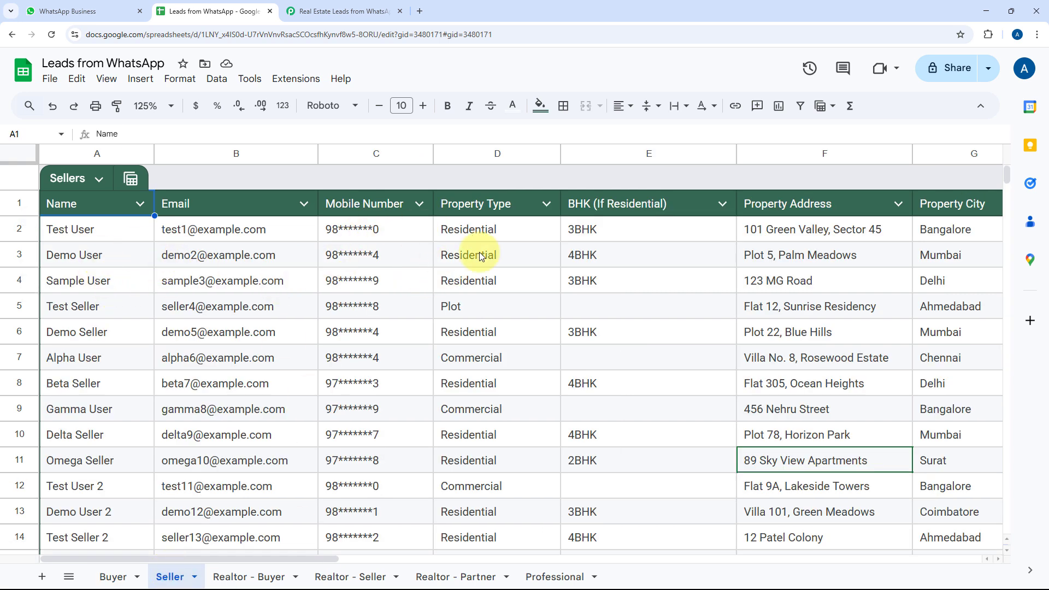
{"action": "left_click", "coordinate": [107, 231]}
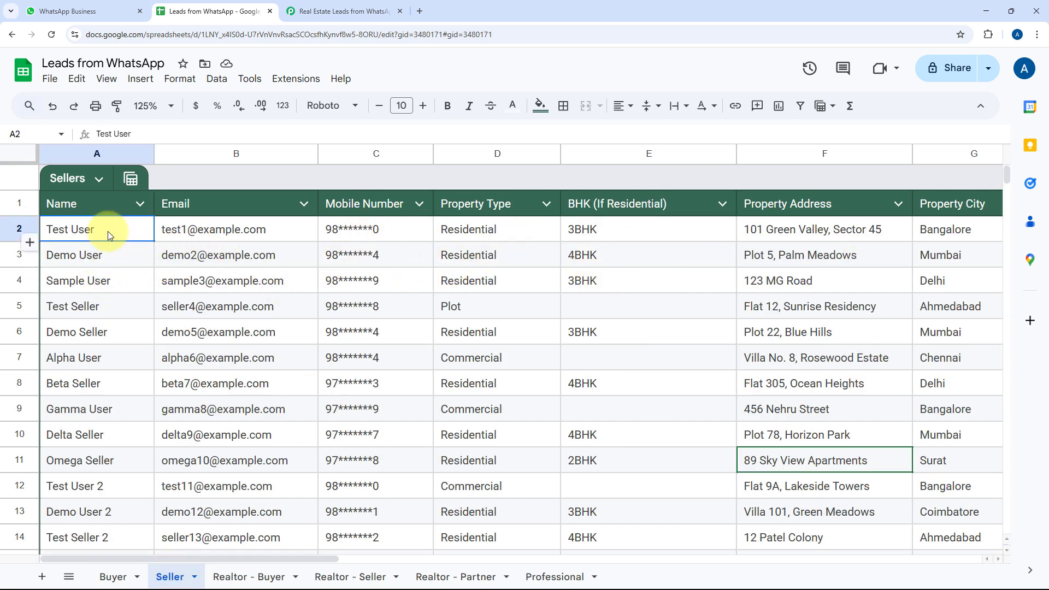
{"action": "left_click", "coordinate": [244, 231]}
{"action": "left_click", "coordinate": [403, 234]}
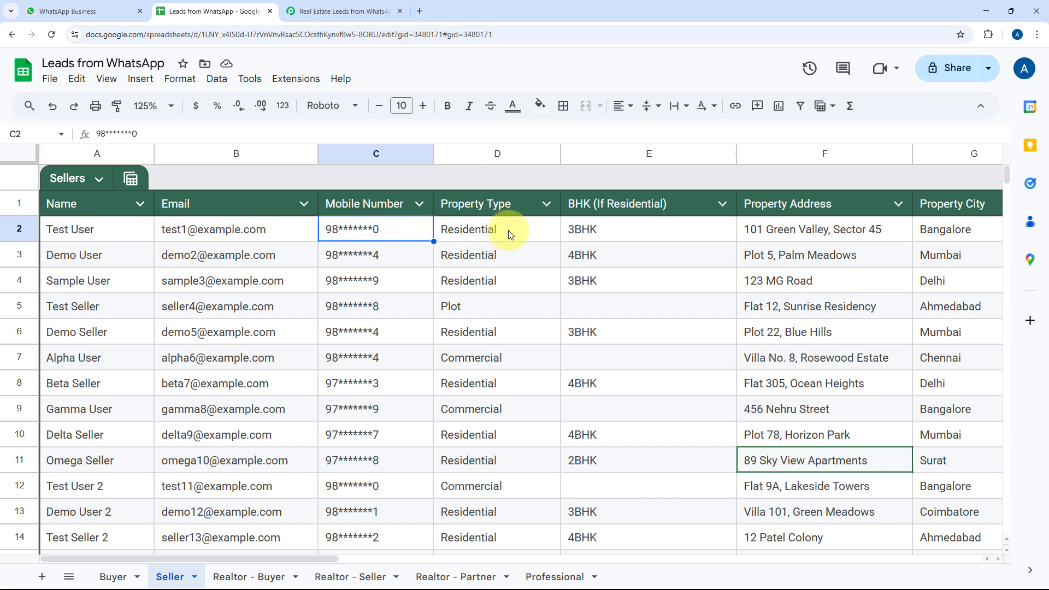
{"action": "left_click", "coordinate": [511, 230]}
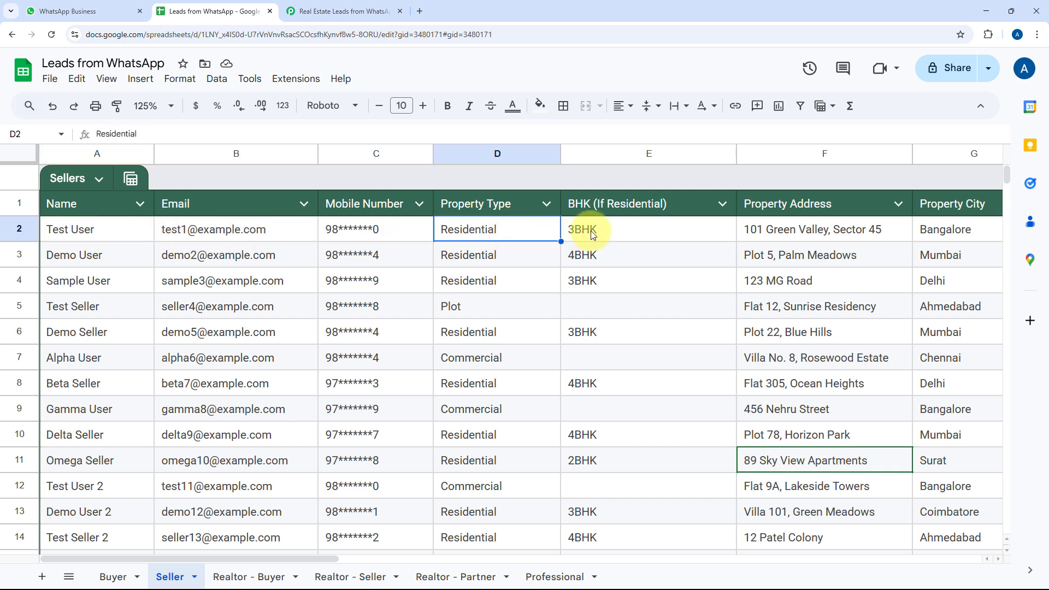
{"action": "left_click", "coordinate": [633, 230]}
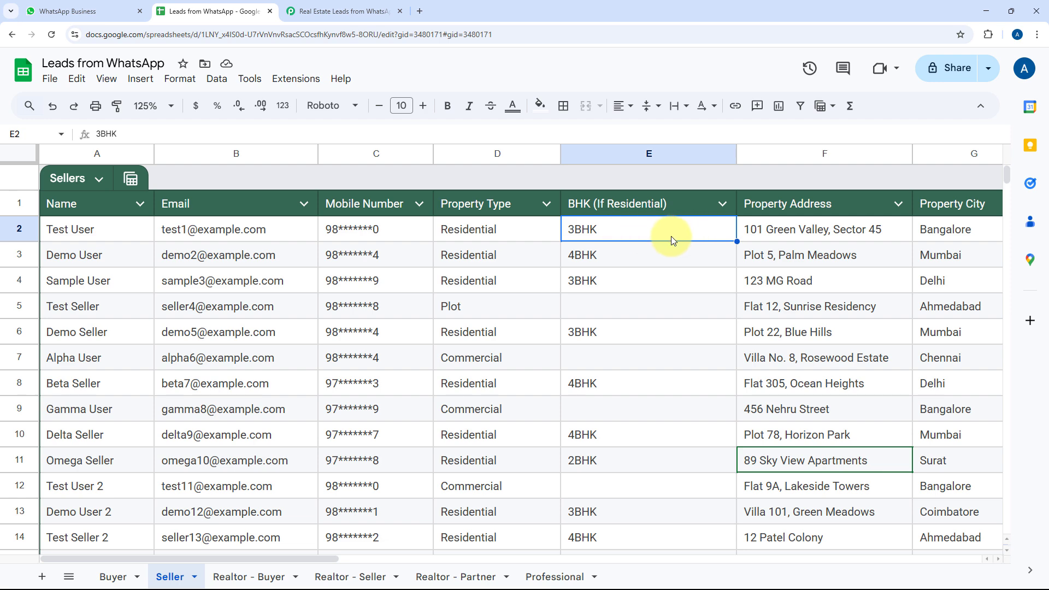
Review the seller's address, city, prices and sale duration, then return to WhatsApp via the Buyer sheet
{"action": "scroll", "coordinate": [671, 236], "scroll_direction": "right", "scroll_amount": 2}
{"action": "left_click", "coordinate": [704, 235]}
{"action": "scroll", "coordinate": [706, 240], "scroll_direction": "right", "scroll_amount": 3}
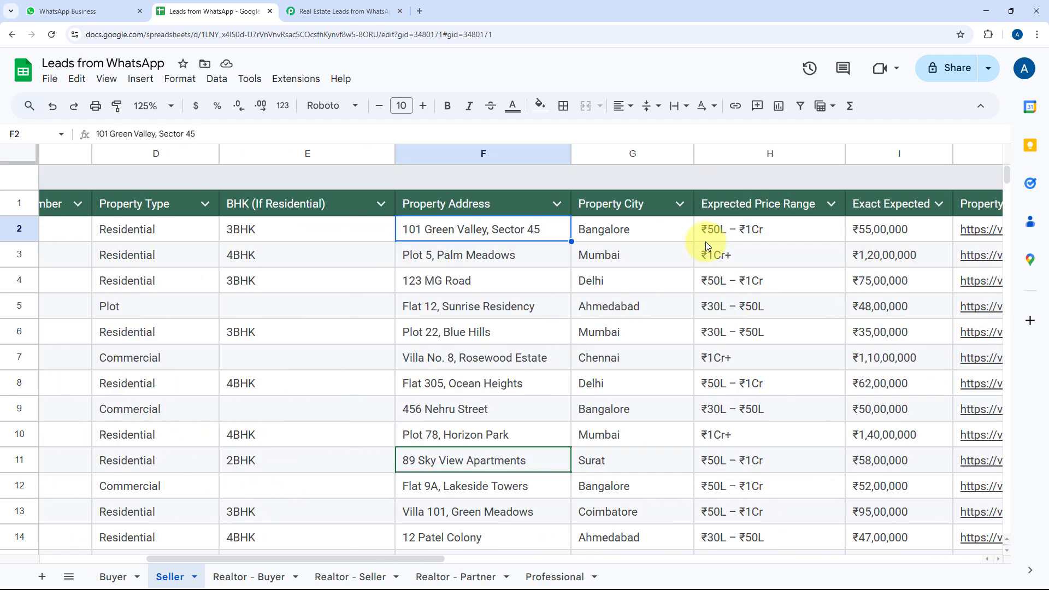
{"action": "left_click", "coordinate": [627, 235]}
{"action": "left_click", "coordinate": [765, 228]}
{"action": "scroll", "coordinate": [686, 232], "scroll_direction": "right", "scroll_amount": 3}
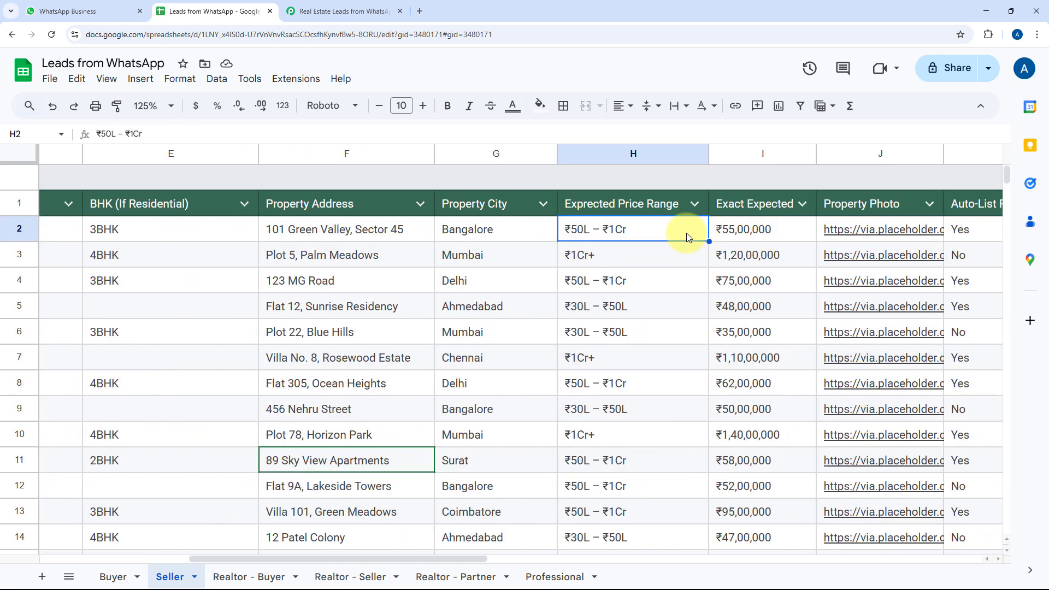
{"action": "left_click", "coordinate": [765, 231]}
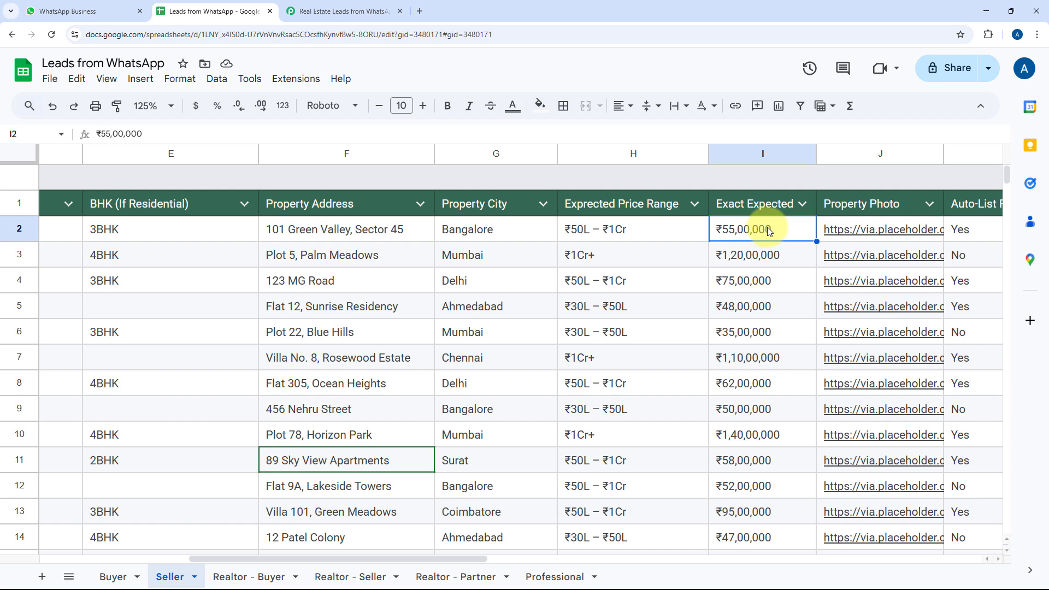
{"action": "scroll", "coordinate": [767, 231], "scroll_direction": "right", "scroll_amount": 5}
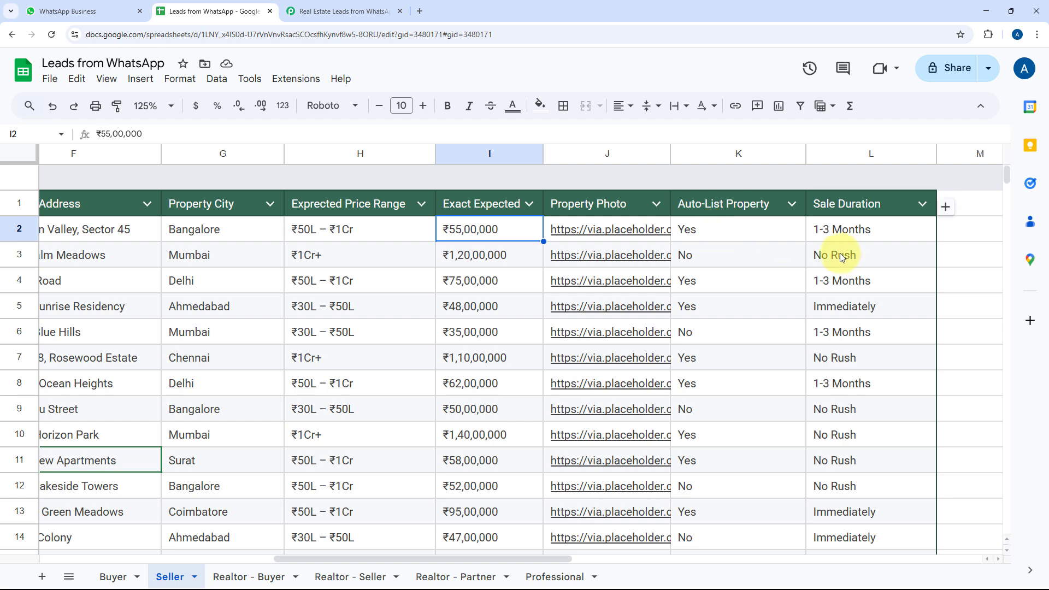
{"action": "left_click", "coordinate": [844, 236]}
{"action": "scroll", "coordinate": [743, 303], "scroll_direction": "left", "scroll_amount": 12}
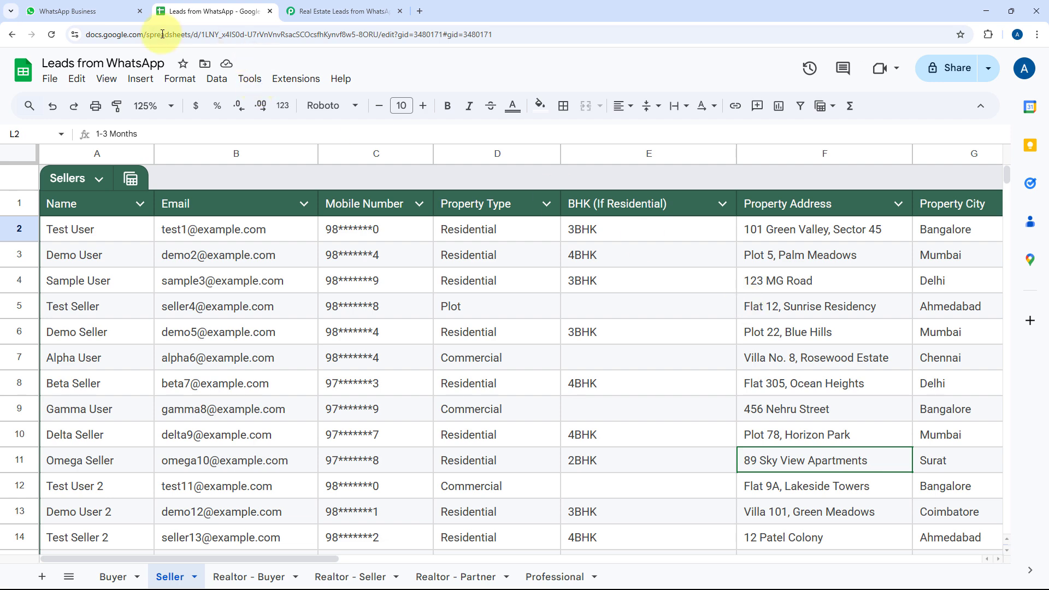
{"action": "left_click", "coordinate": [113, 576]}
{"action": "left_click", "coordinate": [99, 11]}
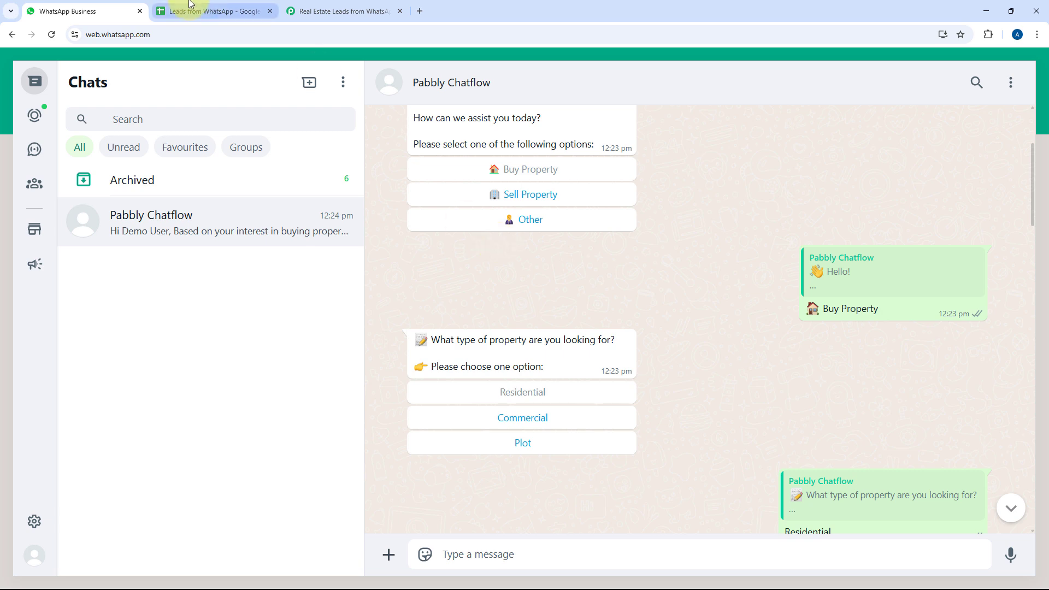
Scroll the Seller sheet, then view the bot's 4BHK Mumbai suggestions at Maple Grove and Horizon Park
{"action": "left_click", "coordinate": [208, 11]}
{"action": "left_click", "coordinate": [178, 578]}
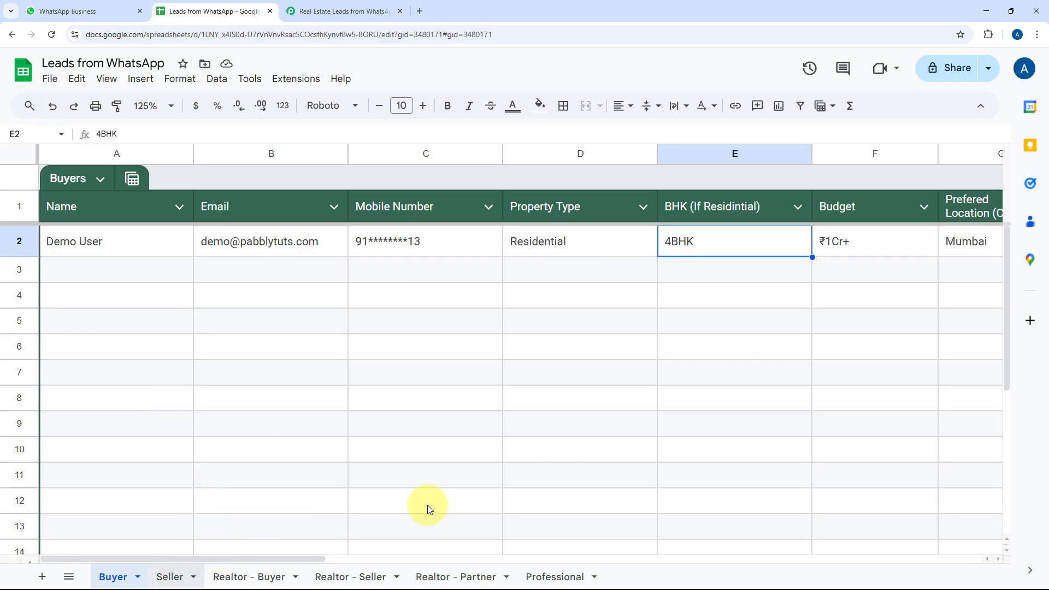
{"action": "scroll", "coordinate": [665, 352], "scroll_direction": "down", "scroll_amount": 3}
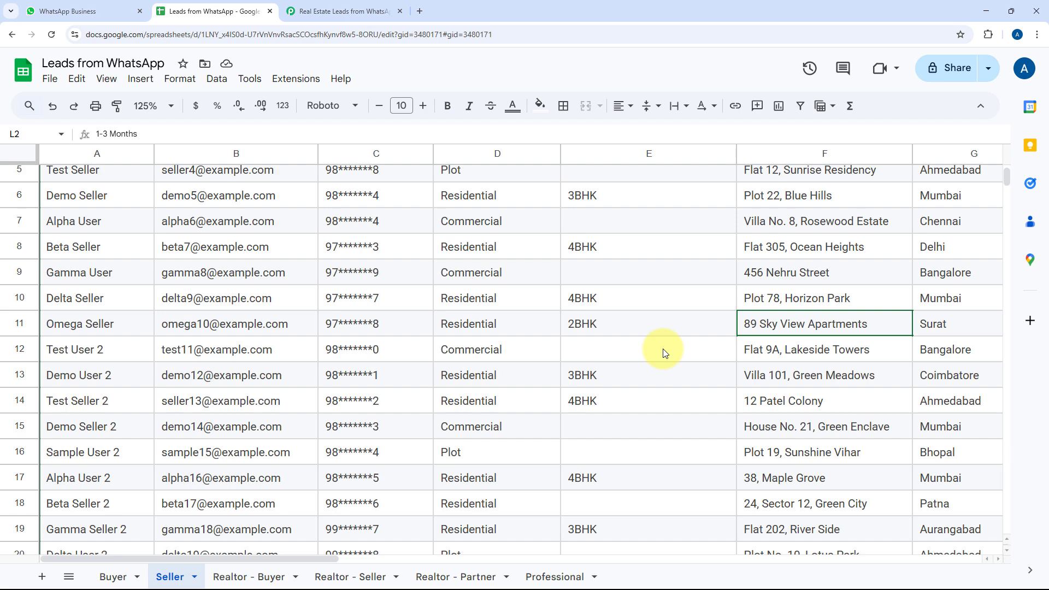
{"action": "scroll", "coordinate": [665, 352], "scroll_direction": "down", "scroll_amount": 3}
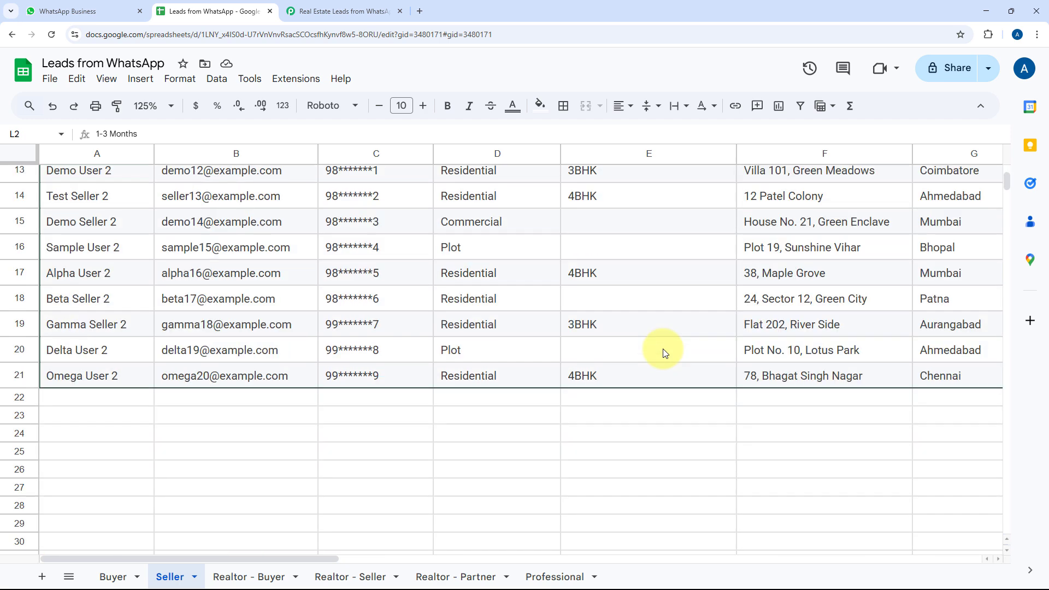
{"action": "scroll", "coordinate": [663, 348], "scroll_direction": "up", "scroll_amount": 5}
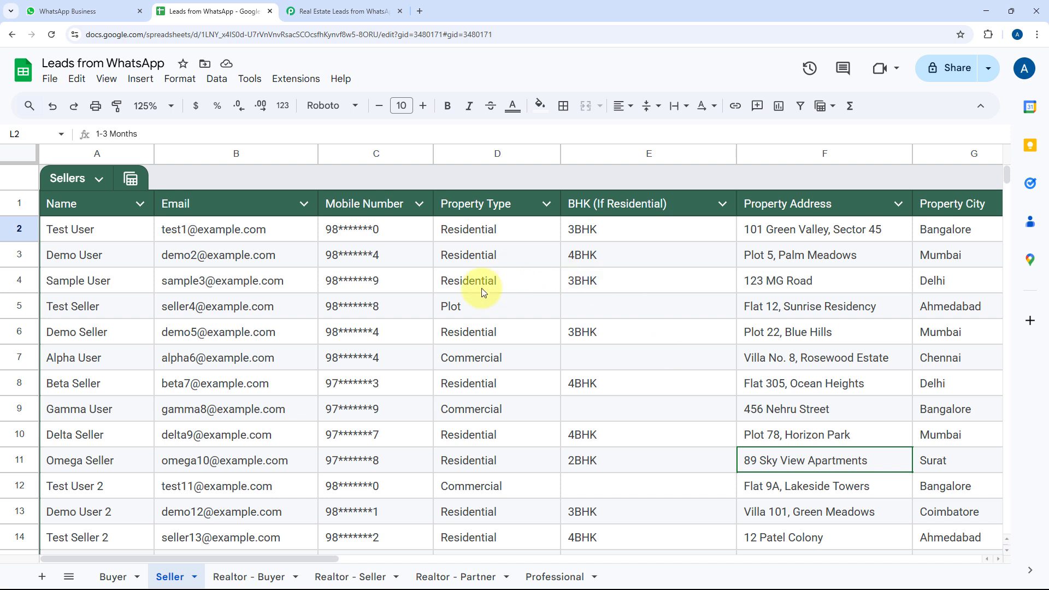
{"action": "left_click", "coordinate": [79, 7]}
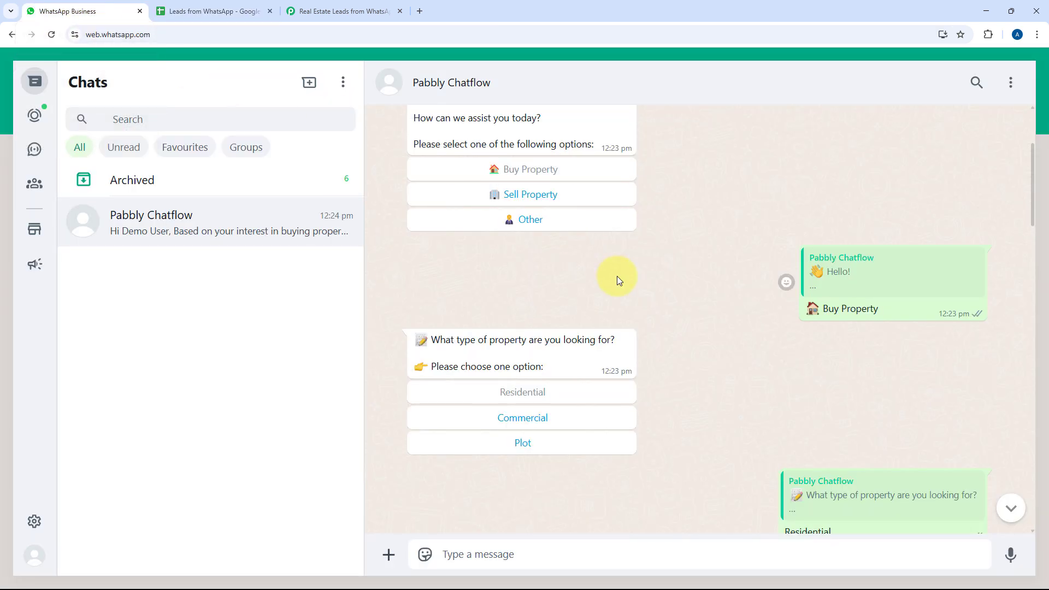
{"action": "left_click", "coordinate": [228, 6]}
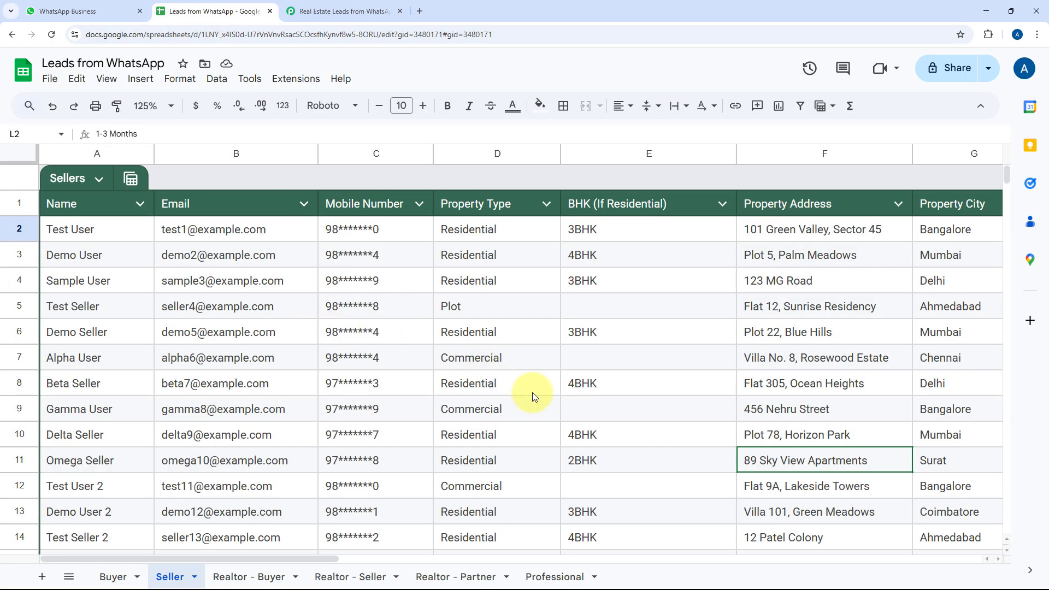
{"action": "left_click", "coordinate": [82, 11]}
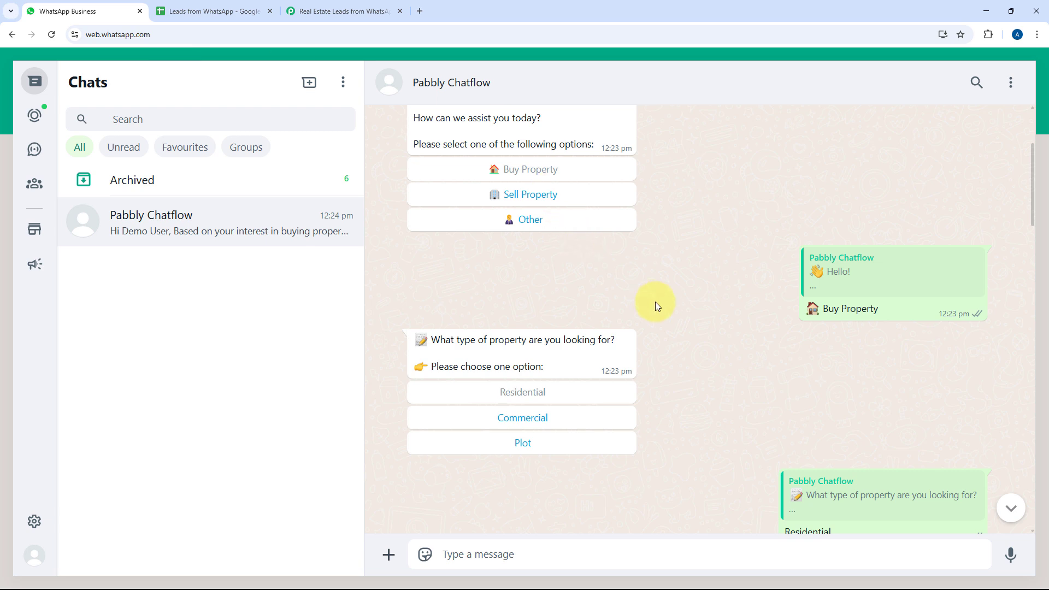
{"action": "scroll", "coordinate": [703, 305], "scroll_direction": "down", "scroll_amount": 5}
{"action": "scroll", "coordinate": [702, 305], "scroll_direction": "down", "scroll_amount": 15}
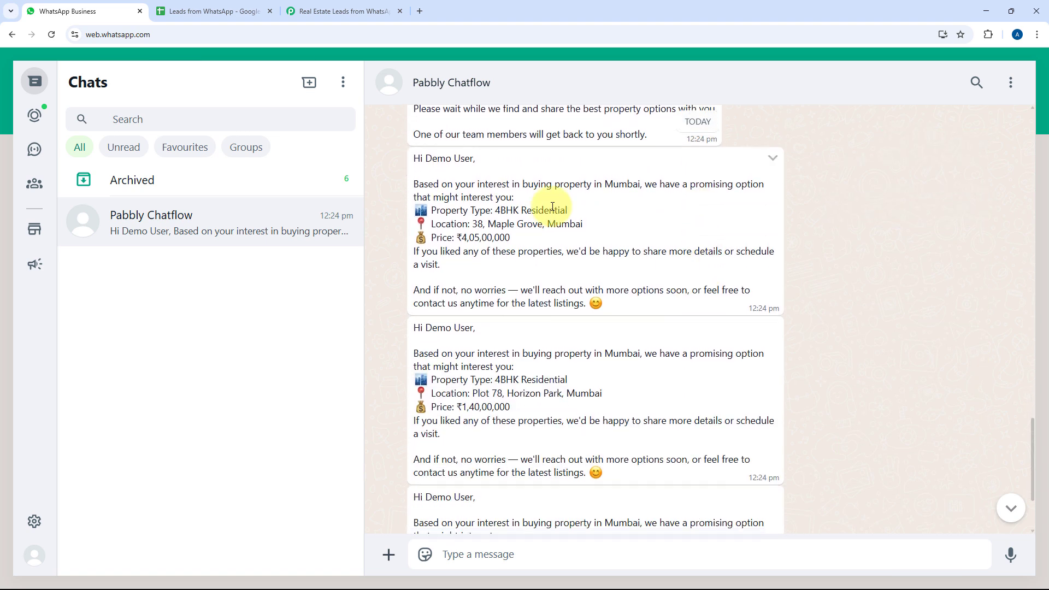
Compare the bot's remaining suggestion with the Seller sheet's 4BHK Plot 5, Palm Meadows Mumbai row
{"action": "scroll", "coordinate": [397, 314], "scroll_direction": "down", "scroll_amount": 3}
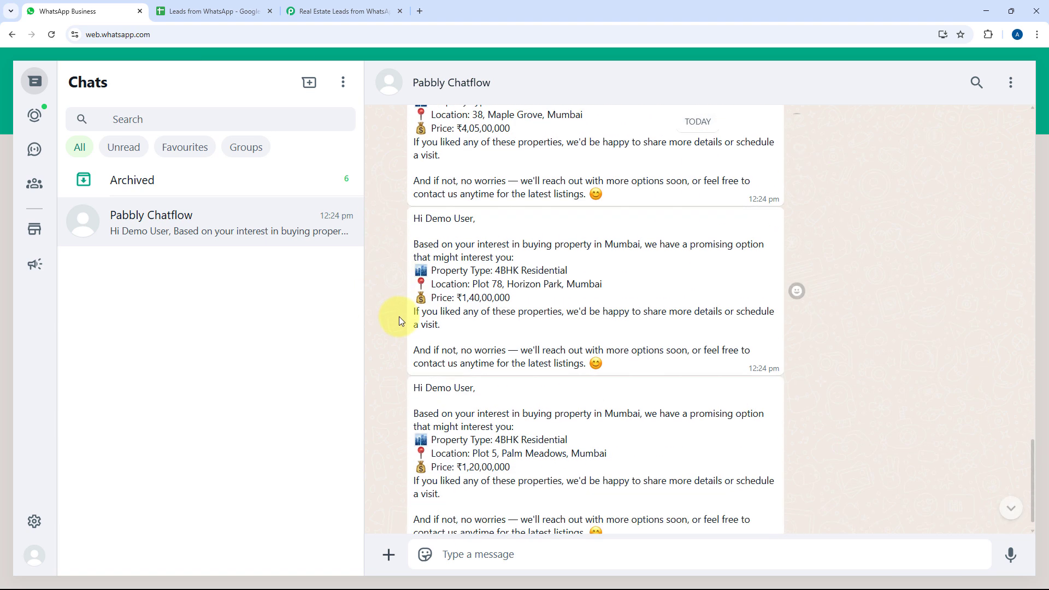
{"action": "left_click", "coordinate": [217, 9]}
{"action": "scroll", "coordinate": [661, 317], "scroll_direction": "down", "scroll_amount": 4}
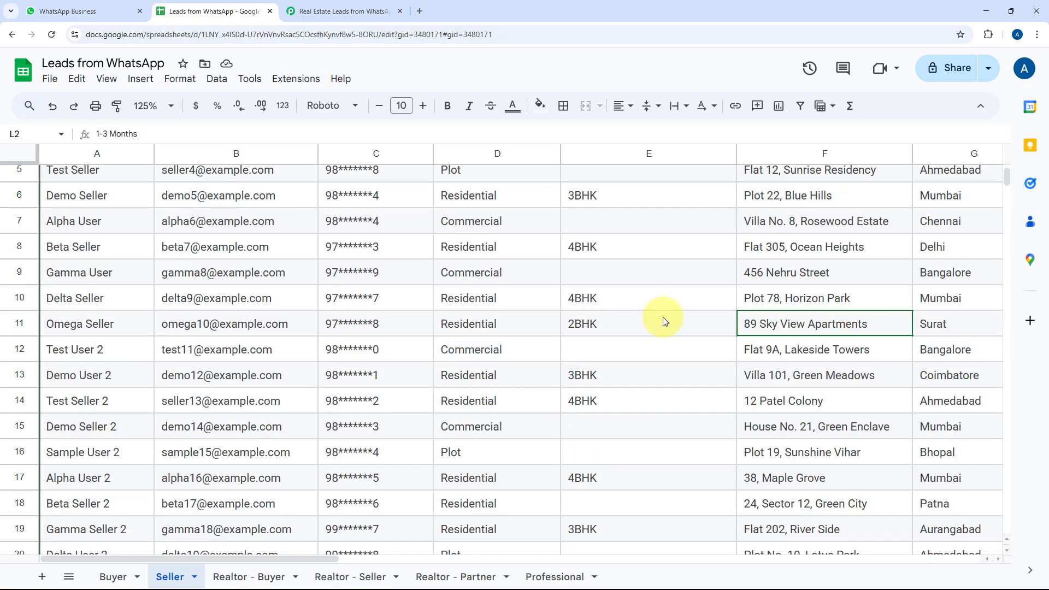
{"action": "scroll", "coordinate": [660, 319], "scroll_direction": "up", "scroll_amount": 4}
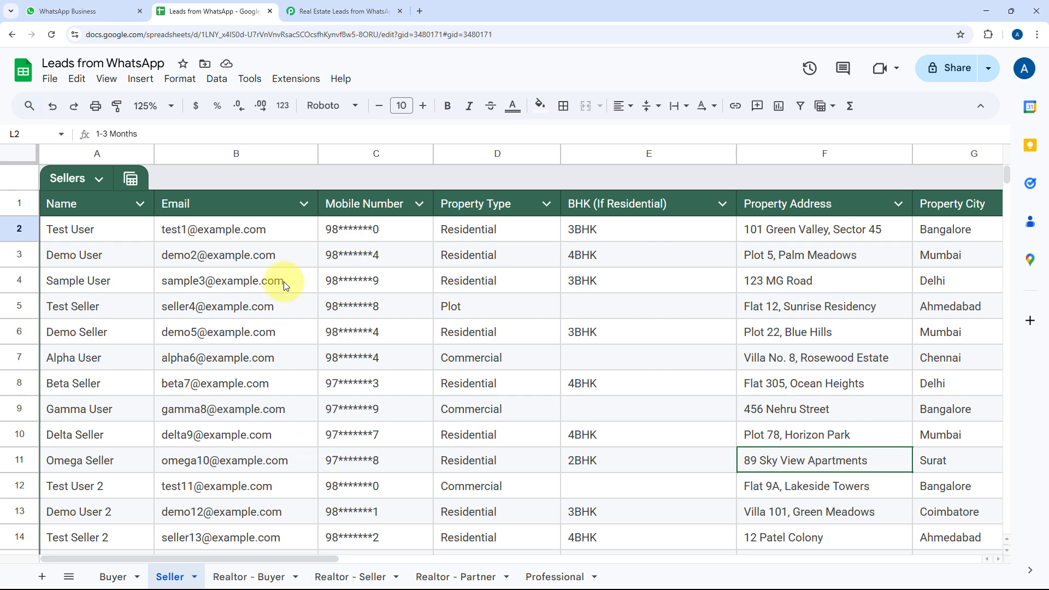
{"action": "left_click", "coordinate": [90, 10]}
{"action": "left_click", "coordinate": [215, 6]}
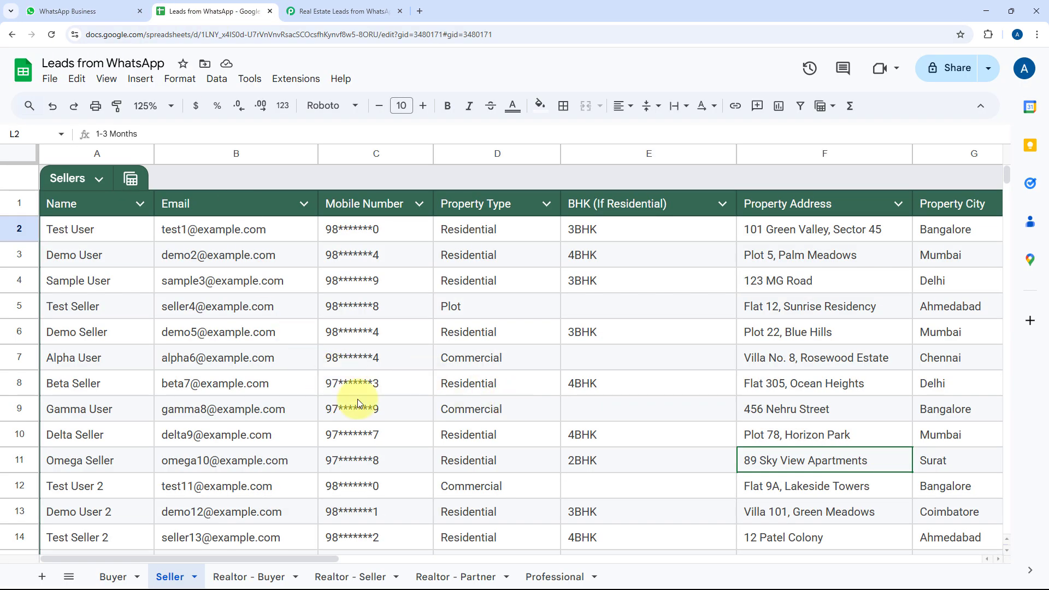
Browse the empty Realtor - Buyer, Realtor - Seller, Realtor - Partner and Professional sheets, then return to Buyer
{"action": "left_click", "coordinate": [252, 578]}
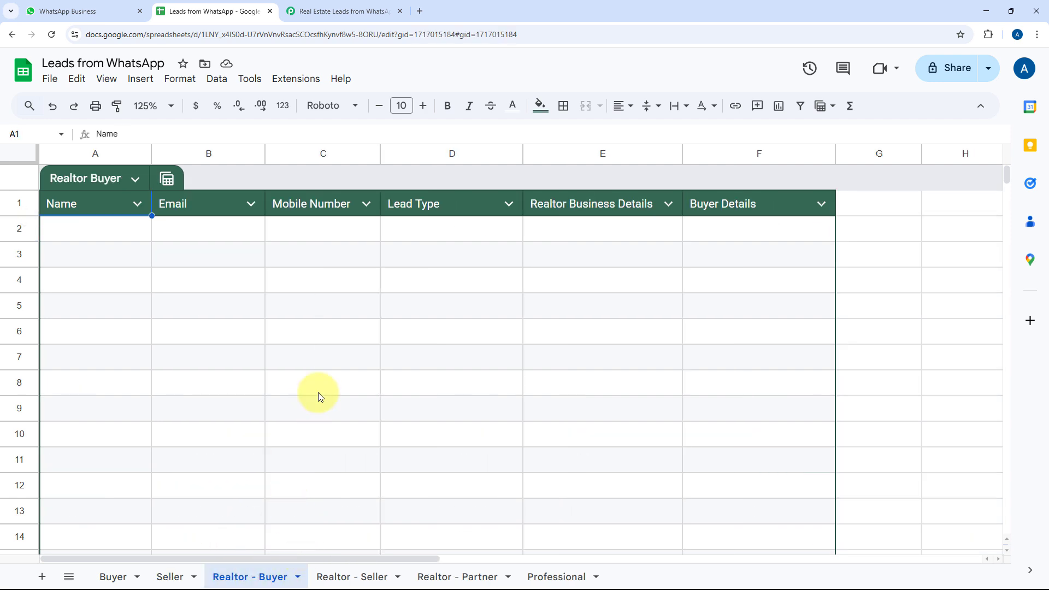
{"action": "left_click", "coordinate": [361, 576]}
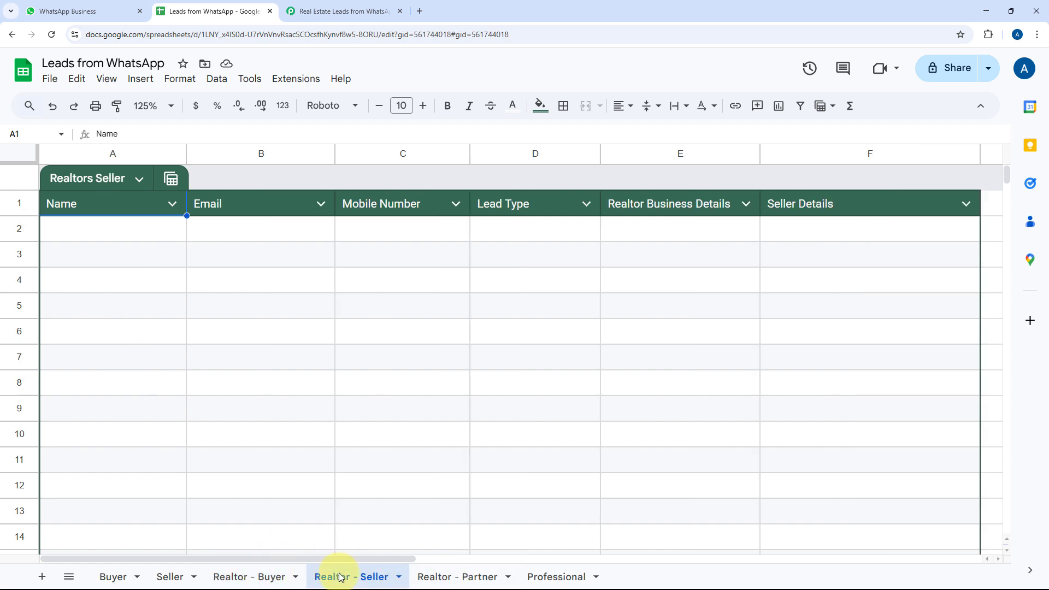
{"action": "left_click", "coordinate": [463, 577]}
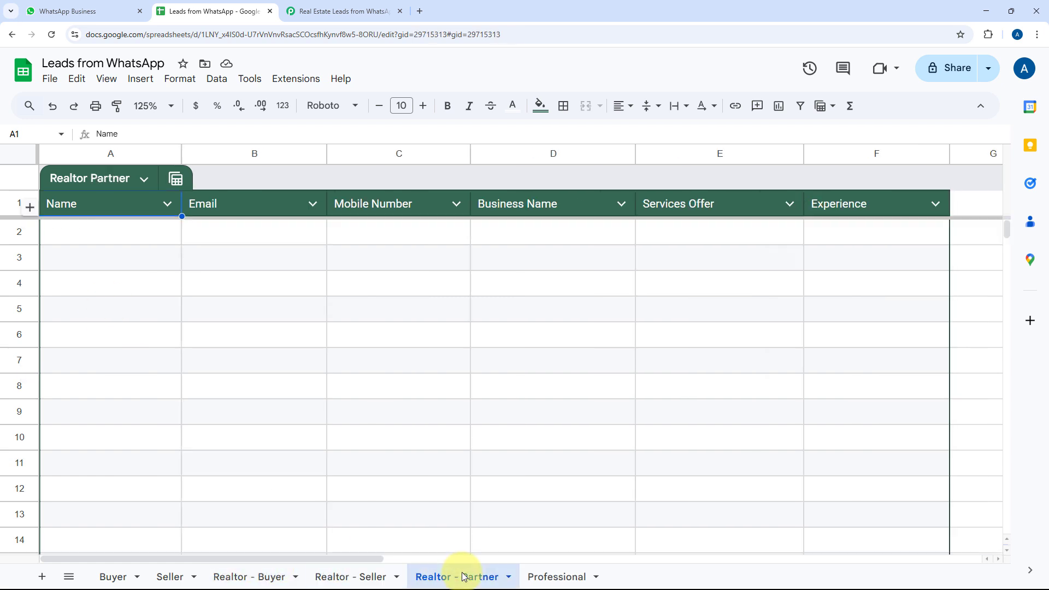
{"action": "left_click", "coordinate": [564, 575]}
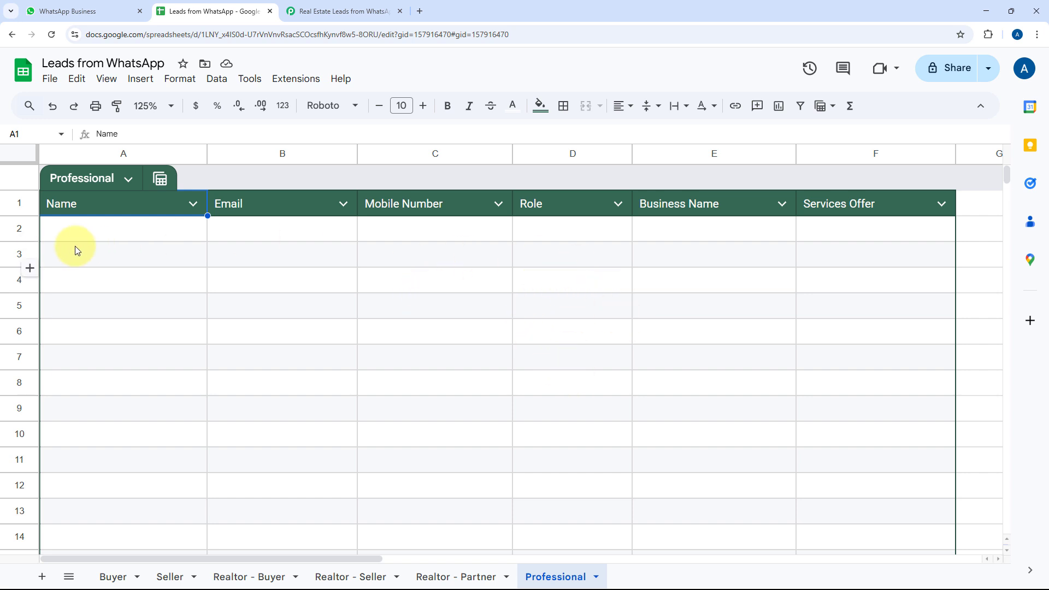
{"action": "left_click", "coordinate": [162, 229]}
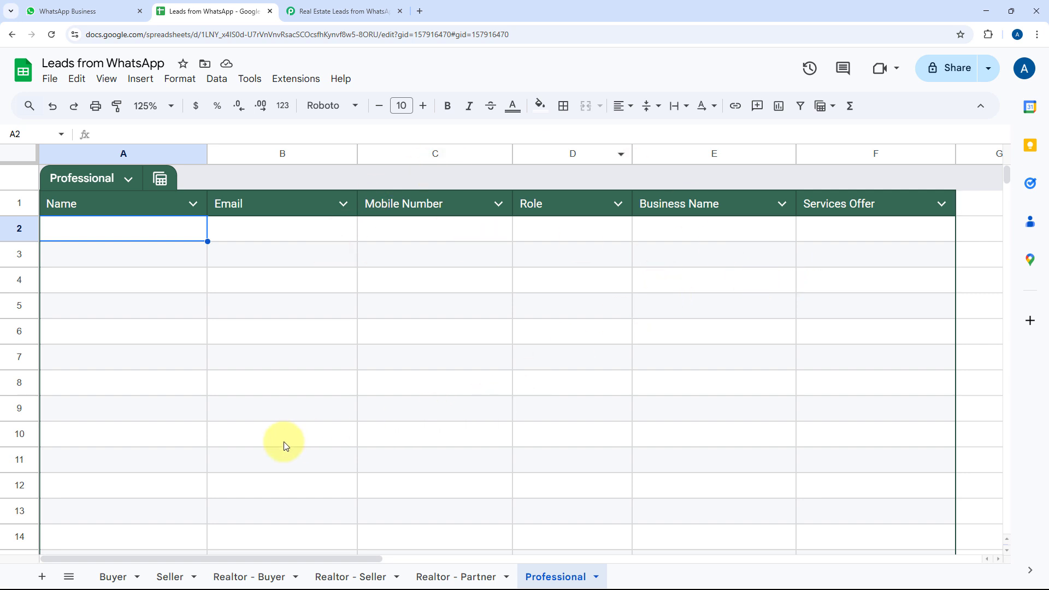
{"action": "left_click", "coordinate": [109, 579]}
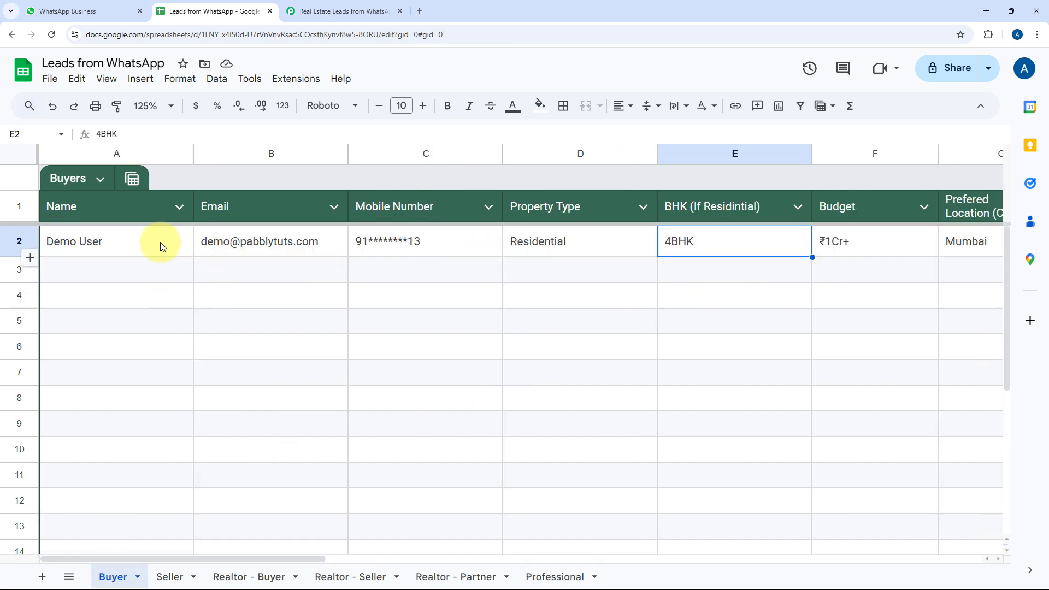
Look over the Seller sheet's property listings, then go back to the WhatsApp chat with the bot
{"action": "left_click", "coordinate": [170, 577]}
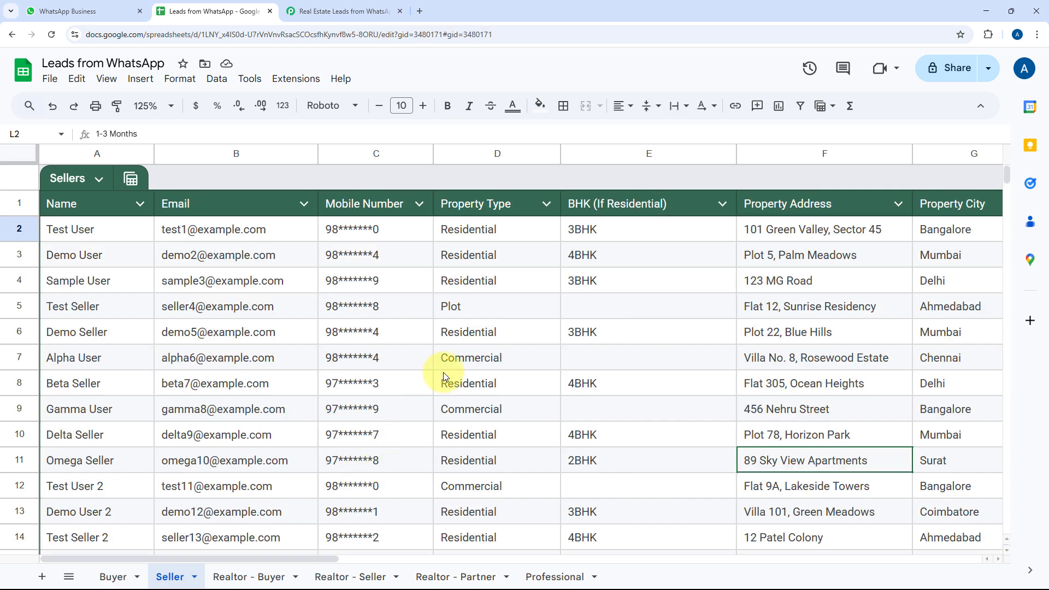
{"action": "left_click", "coordinate": [122, 11]}
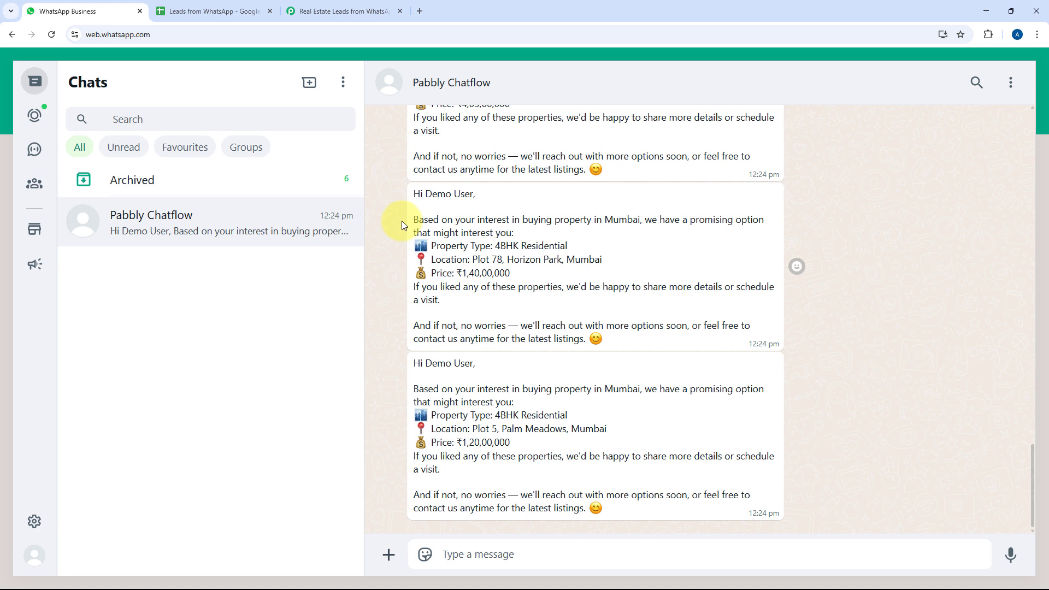
{"action": "left_click", "coordinate": [197, 12]}
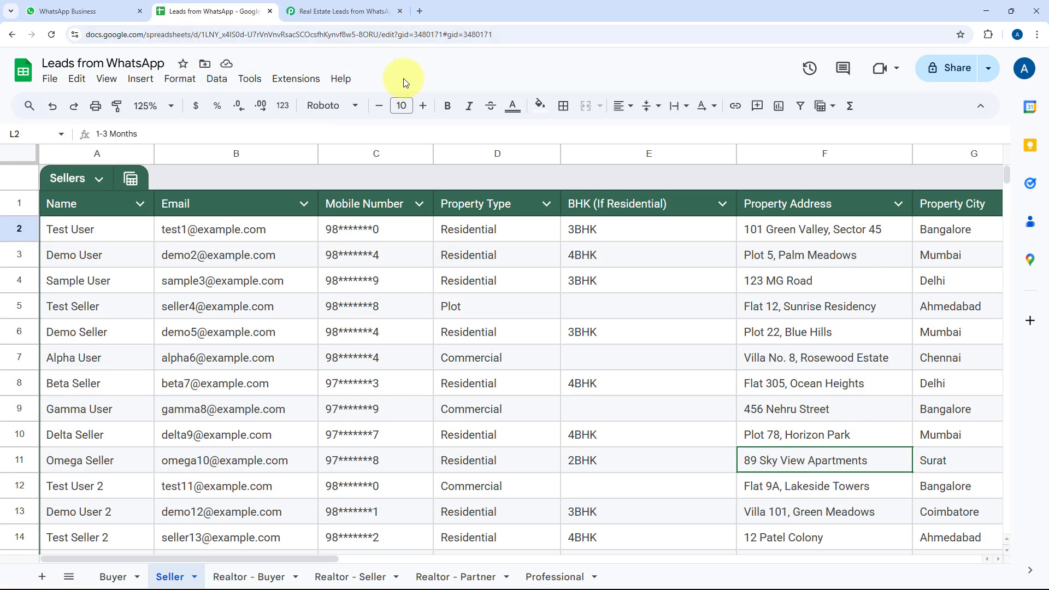
{"action": "left_click", "coordinate": [82, 11]}
{"action": "scroll", "coordinate": [822, 245], "scroll_direction": "up", "scroll_amount": 5}
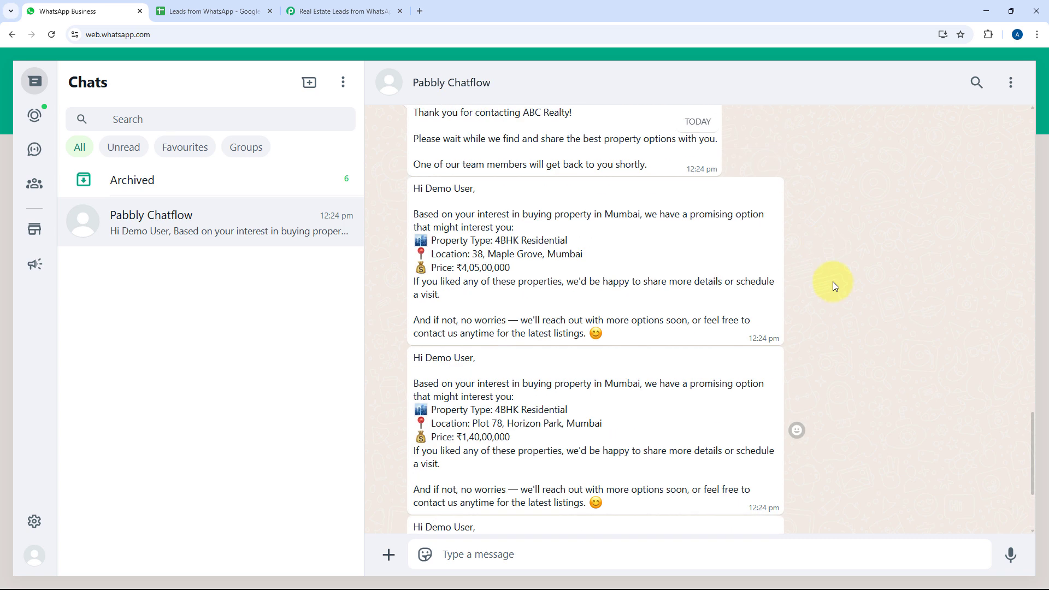
{"action": "scroll", "coordinate": [834, 283], "scroll_direction": "up", "scroll_amount": 15}
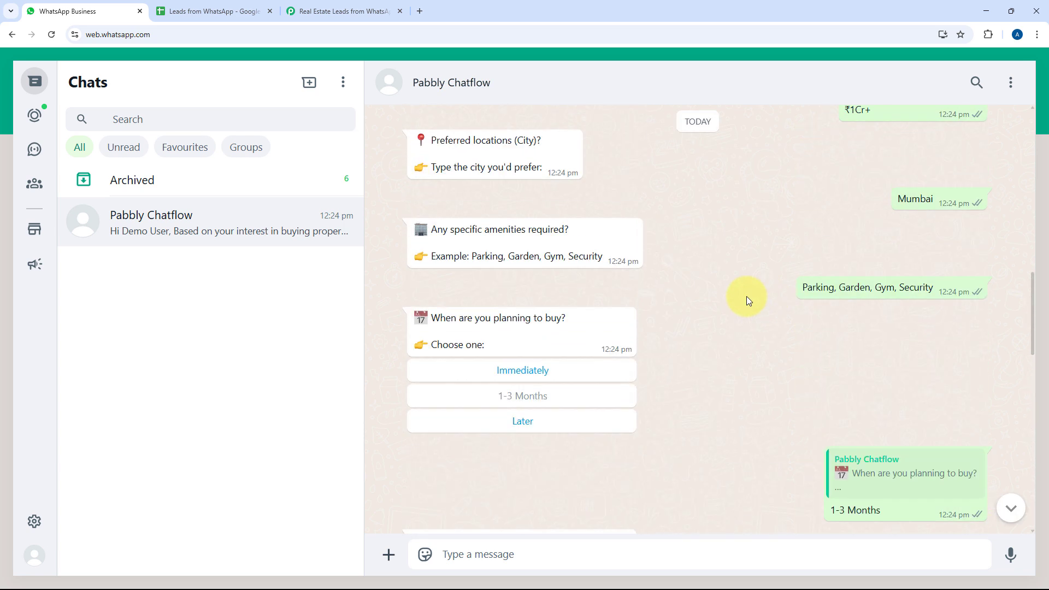
{"action": "scroll", "coordinate": [747, 299], "scroll_direction": "up", "scroll_amount": 3}
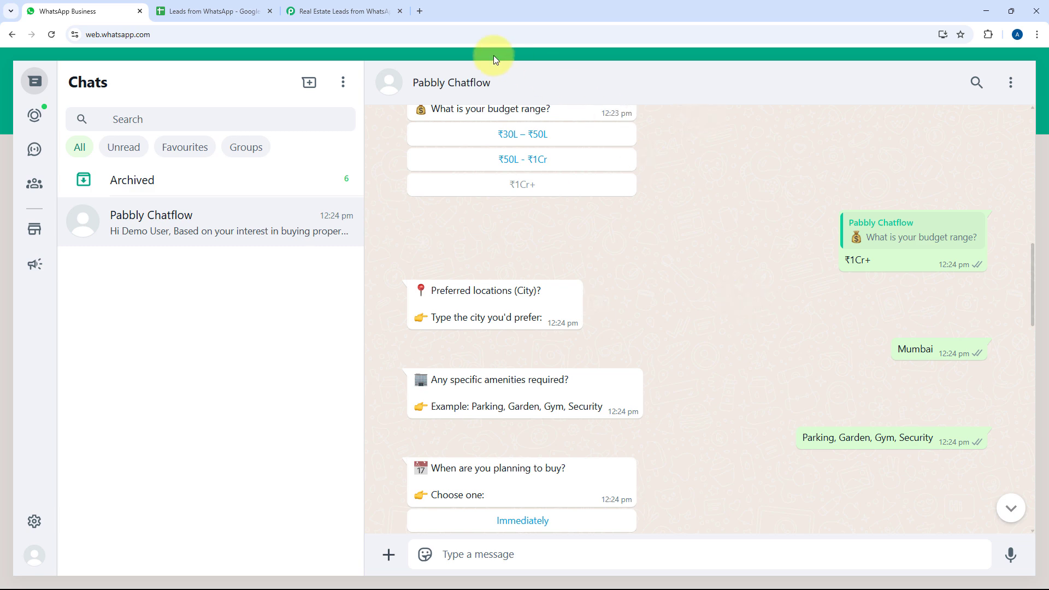
Load pabbly.com/chatflow/ in a new Chrome tab
{"action": "left_click", "coordinate": [420, 11]}
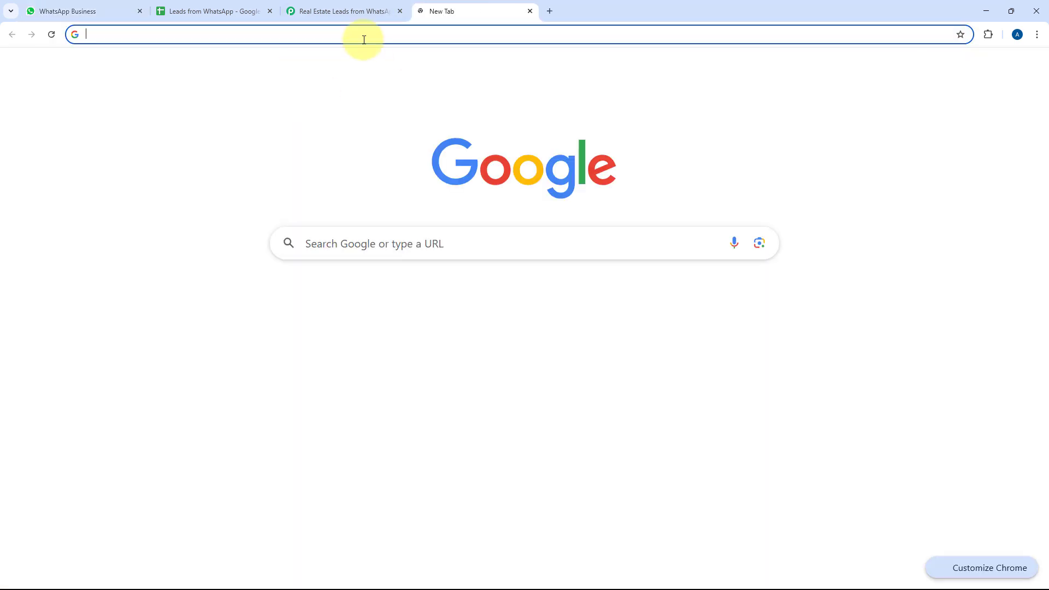
{"action": "type", "text": "pabb"}
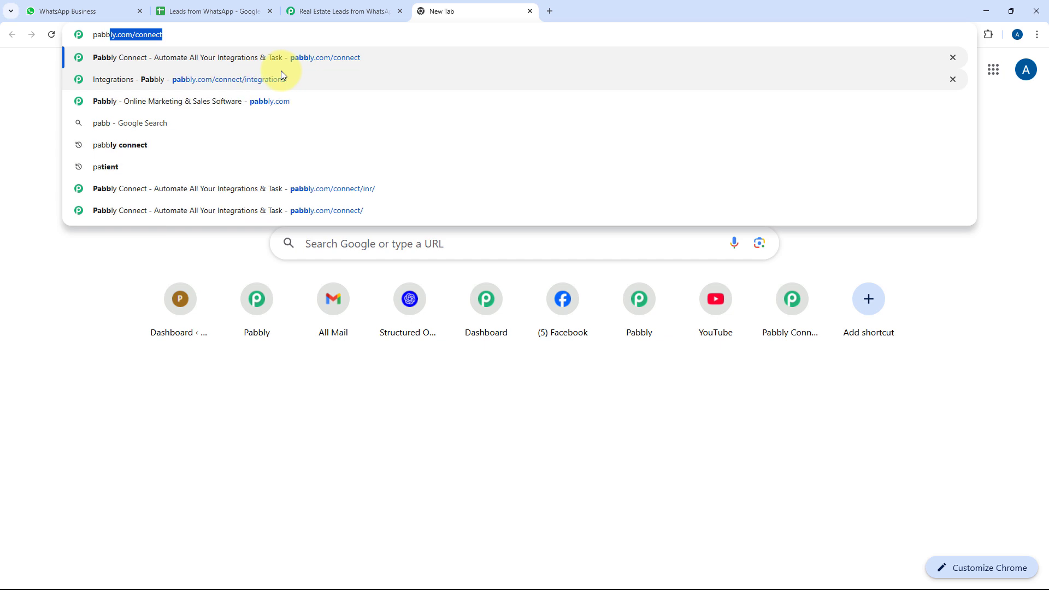
{"action": "type", "text": "ly.com/"}
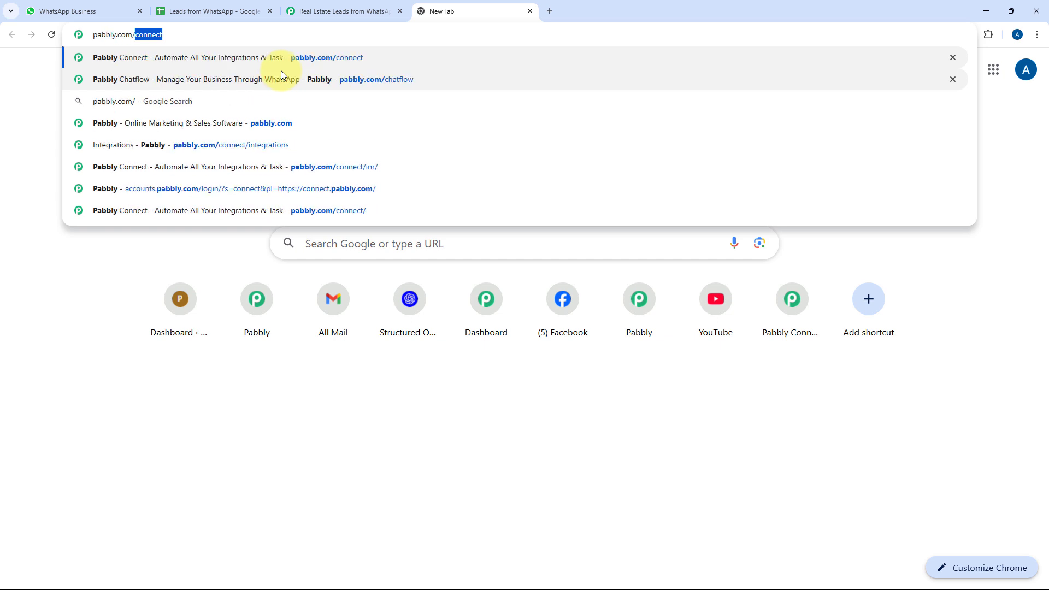
{"action": "type", "text": "chatflow/"}
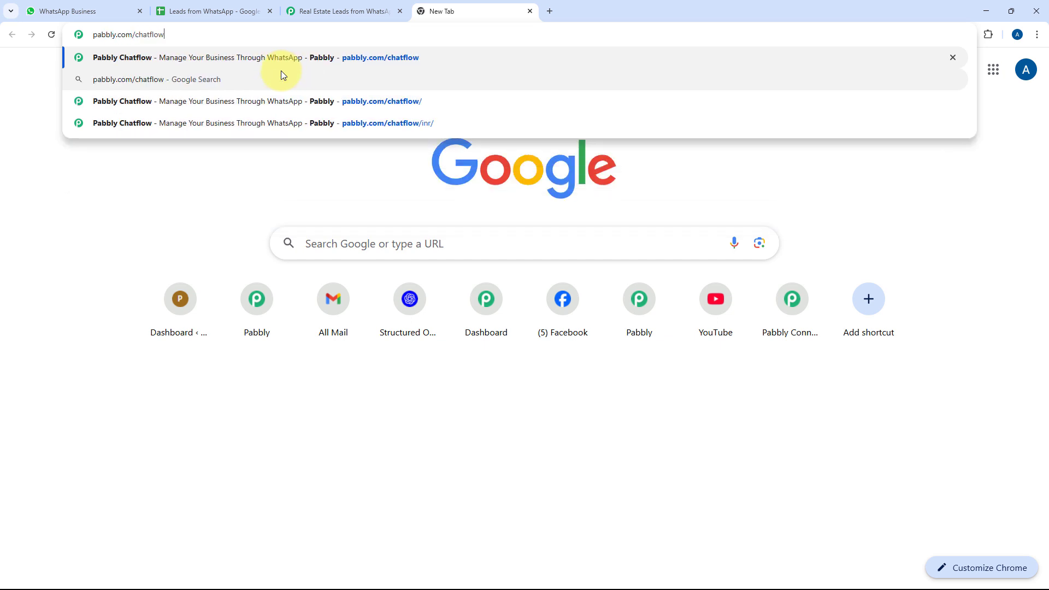
{"action": "key", "text": "Return"}
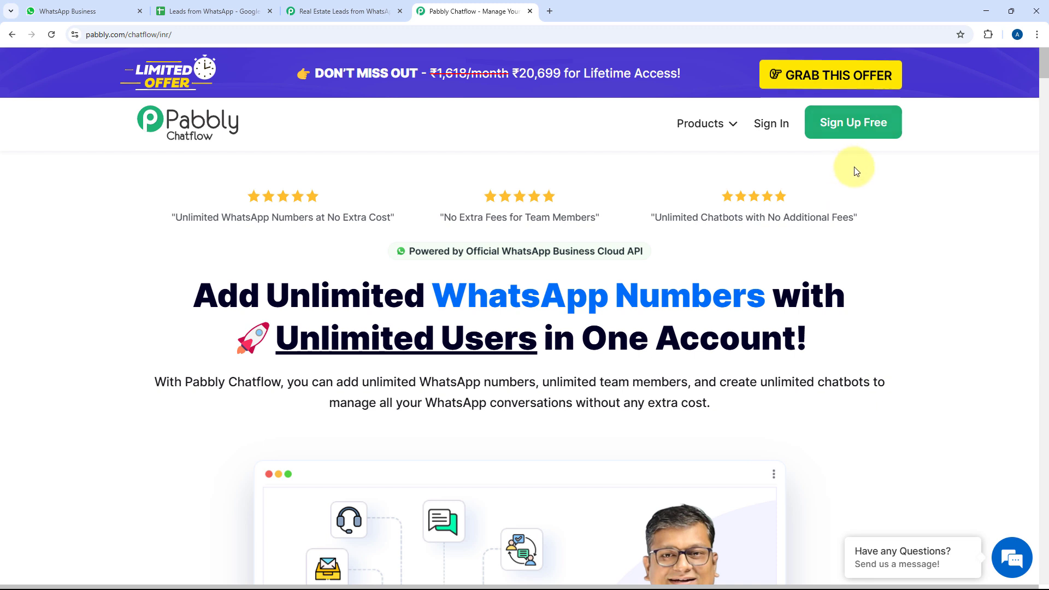
Sign in to Pabbly Accounts and launch the Pabbly Chatflow app from its card
{"action": "left_click", "coordinate": [770, 130]}
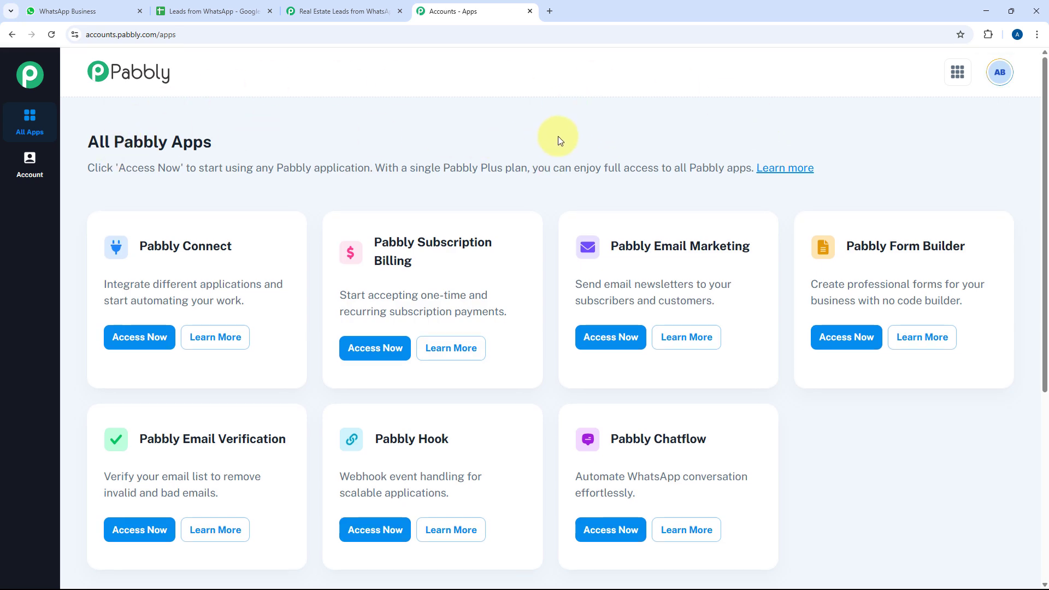
{"action": "scroll", "coordinate": [558, 135], "scroll_direction": "down", "scroll_amount": 1}
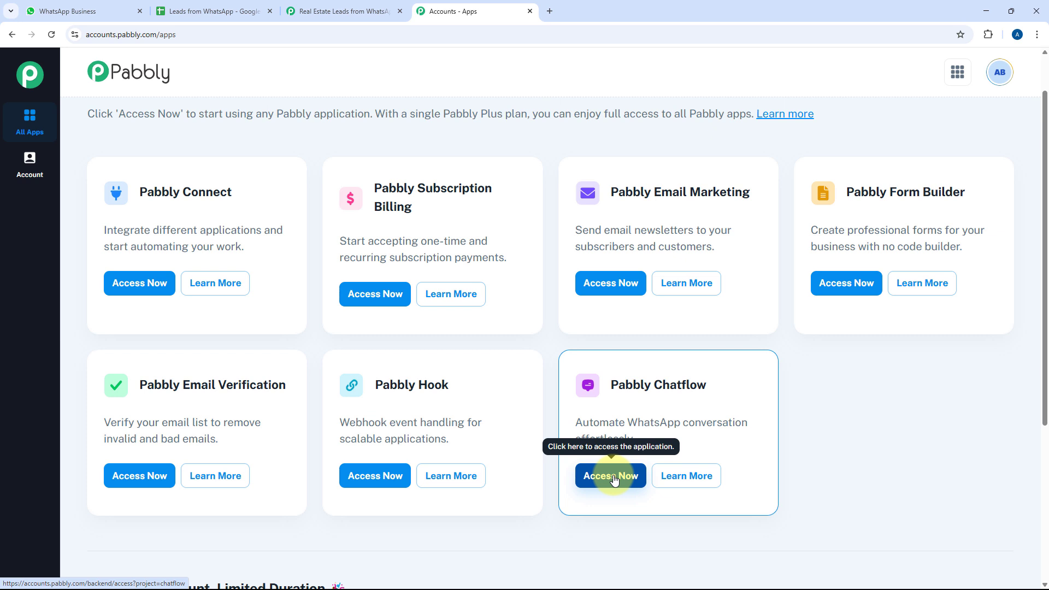
{"action": "left_click", "coordinate": [611, 476]}
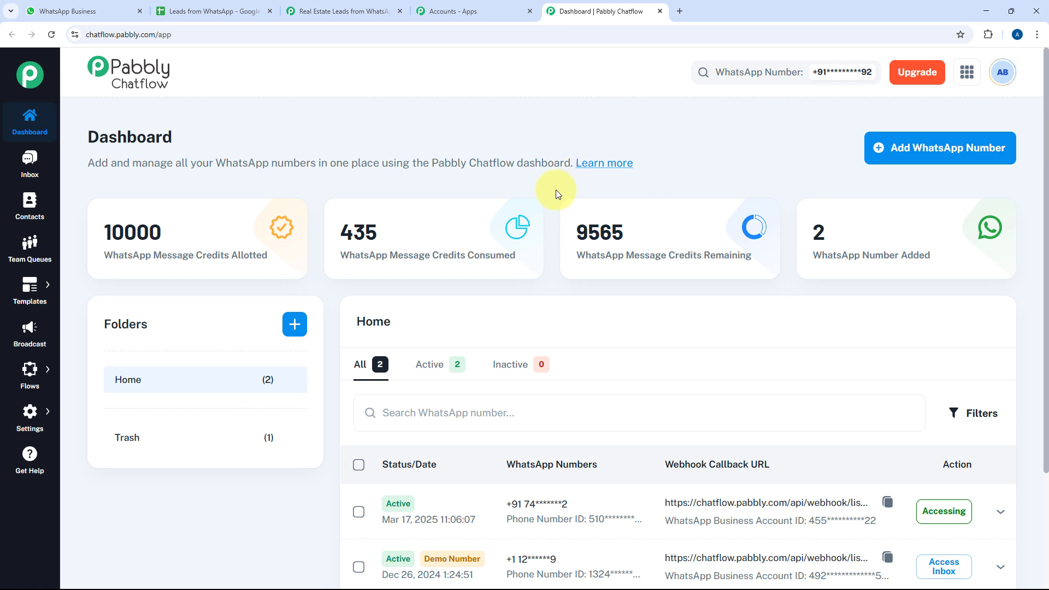
{"action": "scroll", "coordinate": [555, 189], "scroll_direction": "down", "scroll_amount": 3}
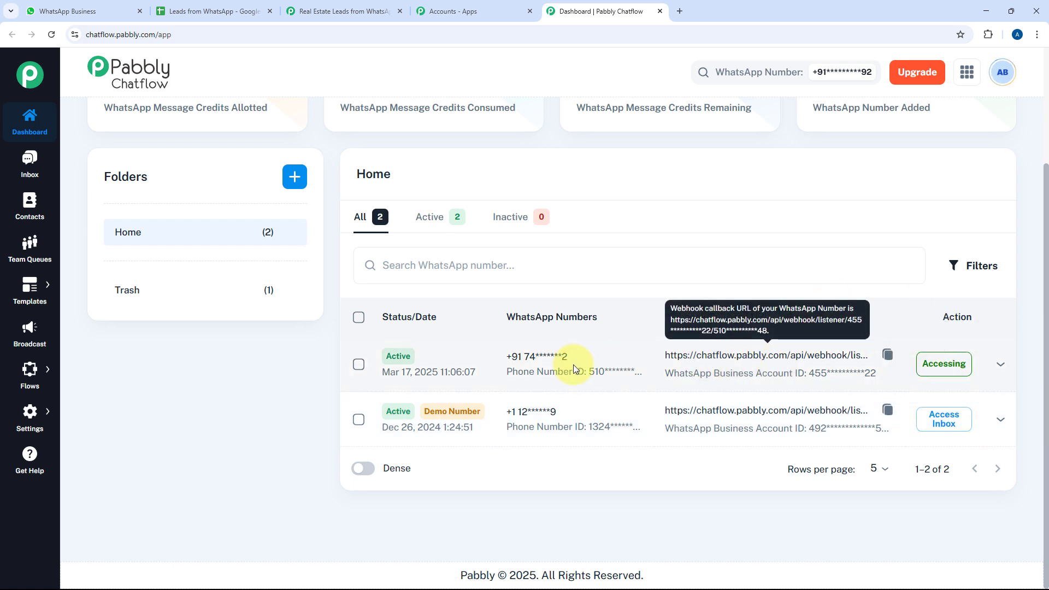
{"action": "scroll", "coordinate": [319, 379], "scroll_direction": "up", "scroll_amount": 3}
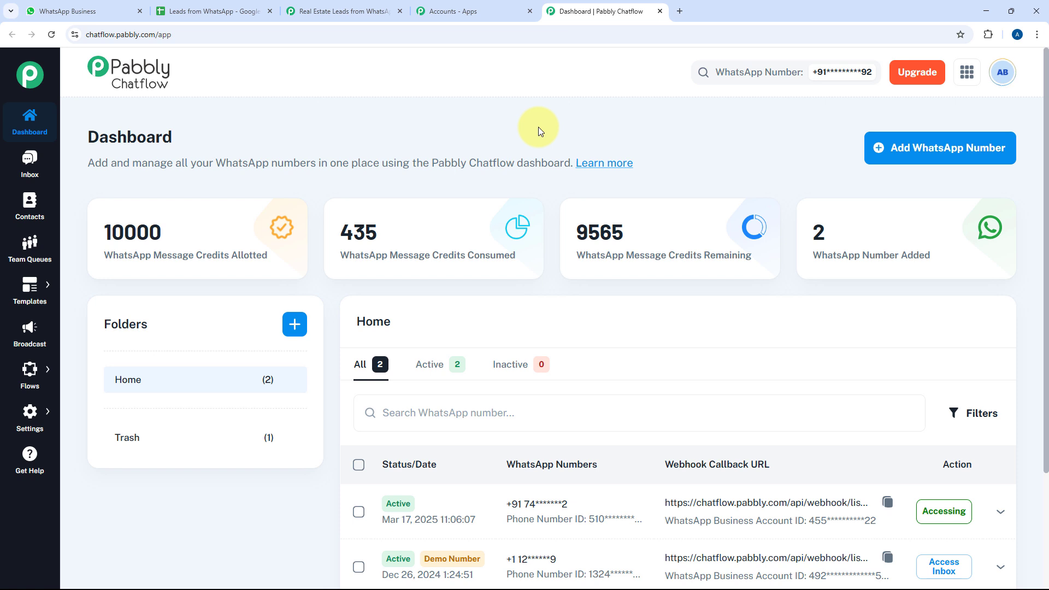
Open the Flows list showing the active Real Estate Lead Qualification Flow, briefly checking the WhatsApp chat
{"action": "mouse_move", "coordinate": [29, 369]}
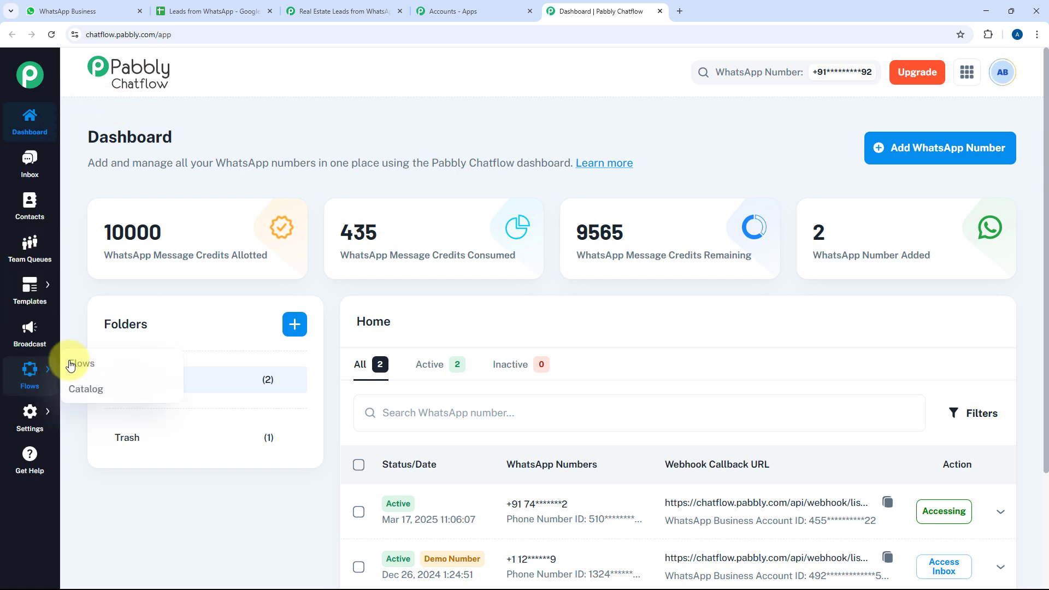
{"action": "left_click", "coordinate": [89, 365]}
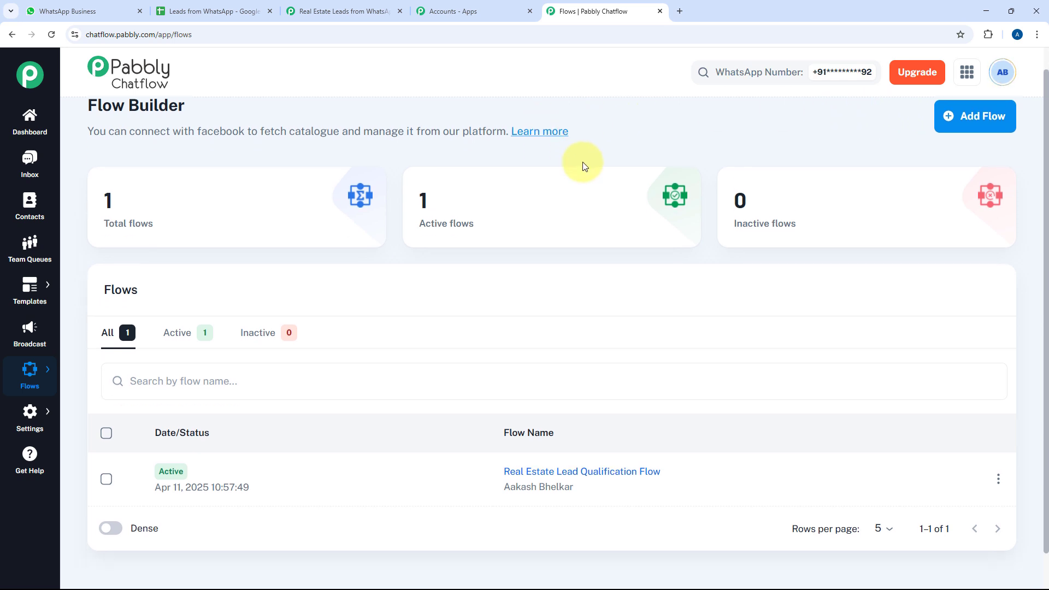
{"action": "scroll", "coordinate": [580, 164], "scroll_direction": "down", "scroll_amount": 2}
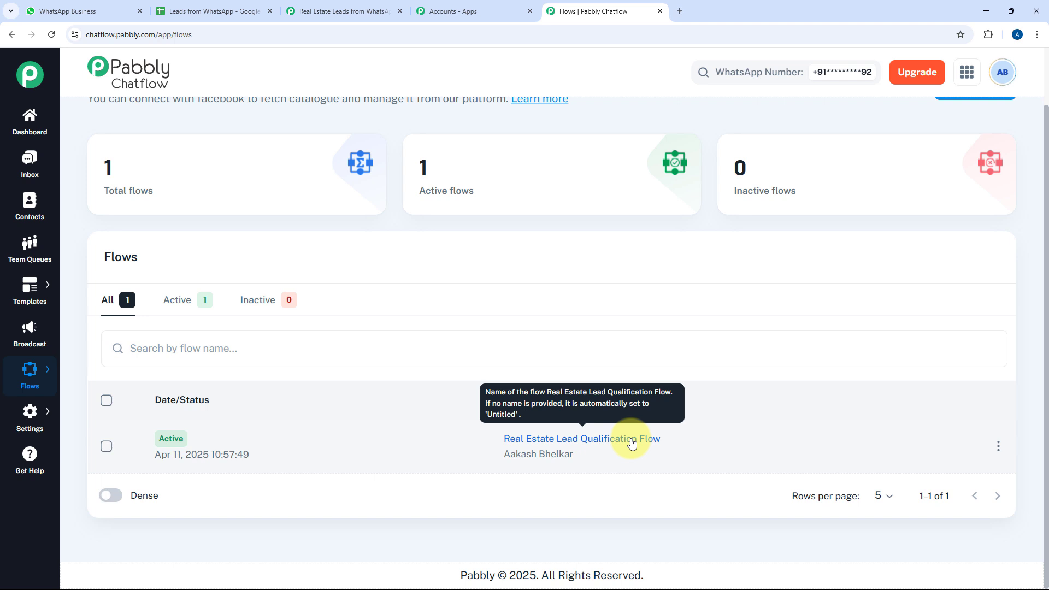
{"action": "left_click", "coordinate": [130, 4]}
{"action": "left_click", "coordinate": [575, 11]}
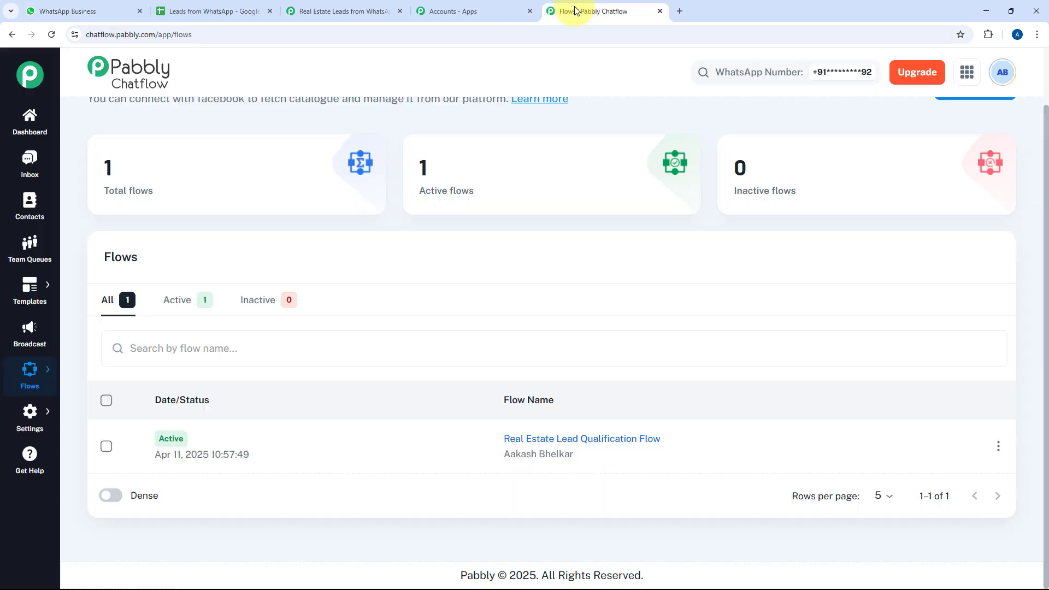
Open the Real Estate Lead Qualification Flow builder and inspect the Flow Start keywords Hello, hi and Hi
{"action": "left_click", "coordinate": [588, 444]}
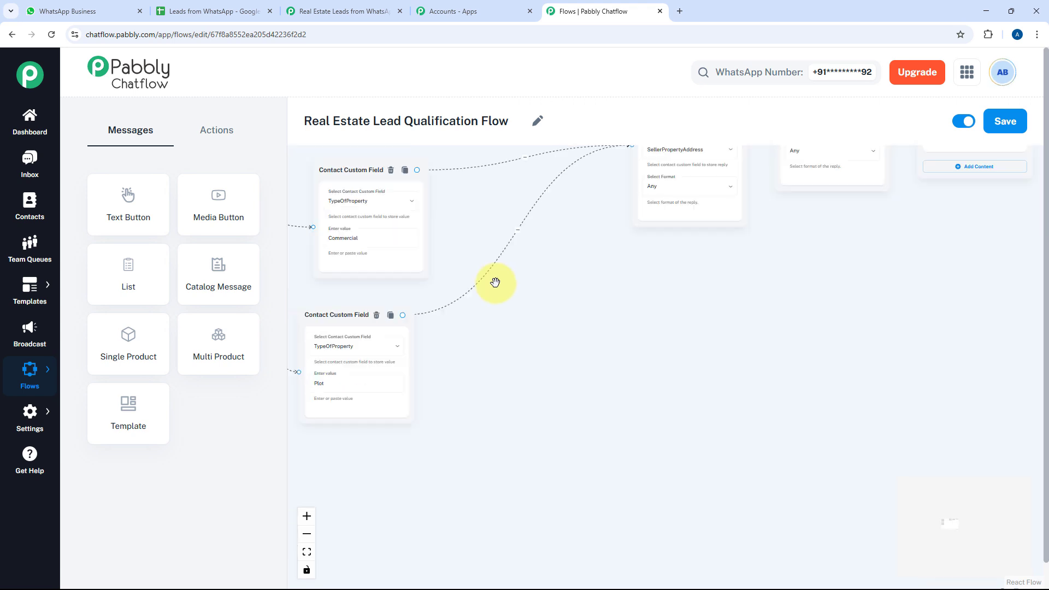
{"action": "scroll", "coordinate": [495, 282], "scroll_direction": "down", "scroll_amount": 8}
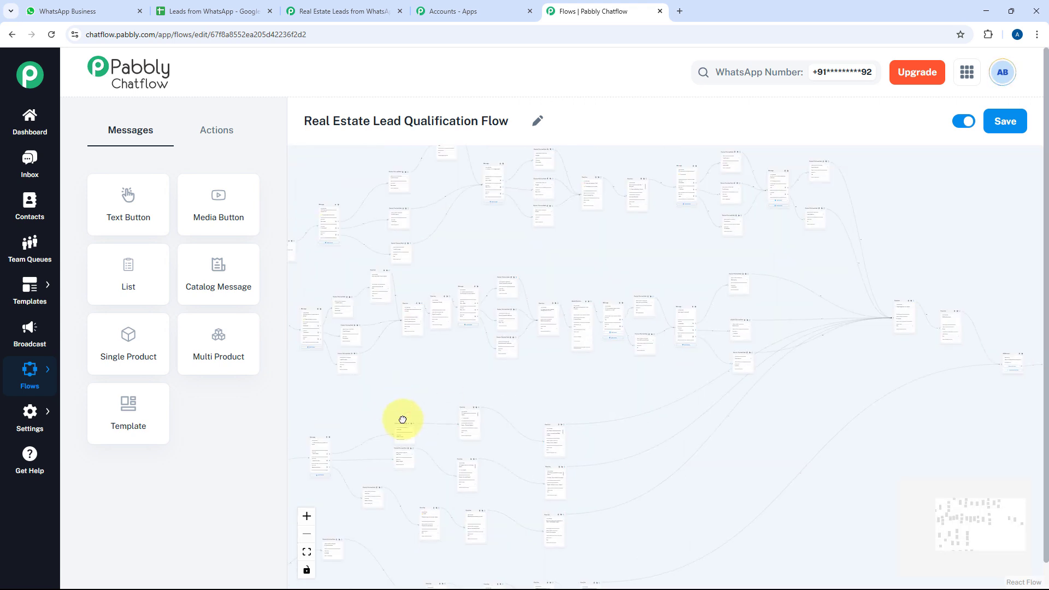
{"action": "left_click_drag", "start_coordinate": [403, 419], "coordinate": [904, 349]}
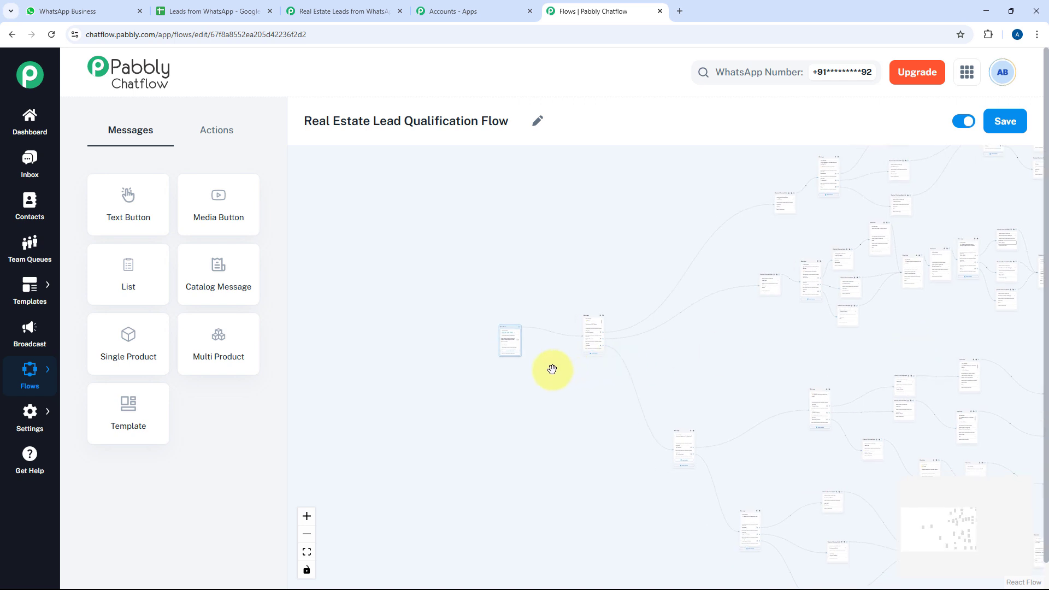
{"action": "scroll", "coordinate": [551, 369], "scroll_direction": "up", "scroll_amount": 5}
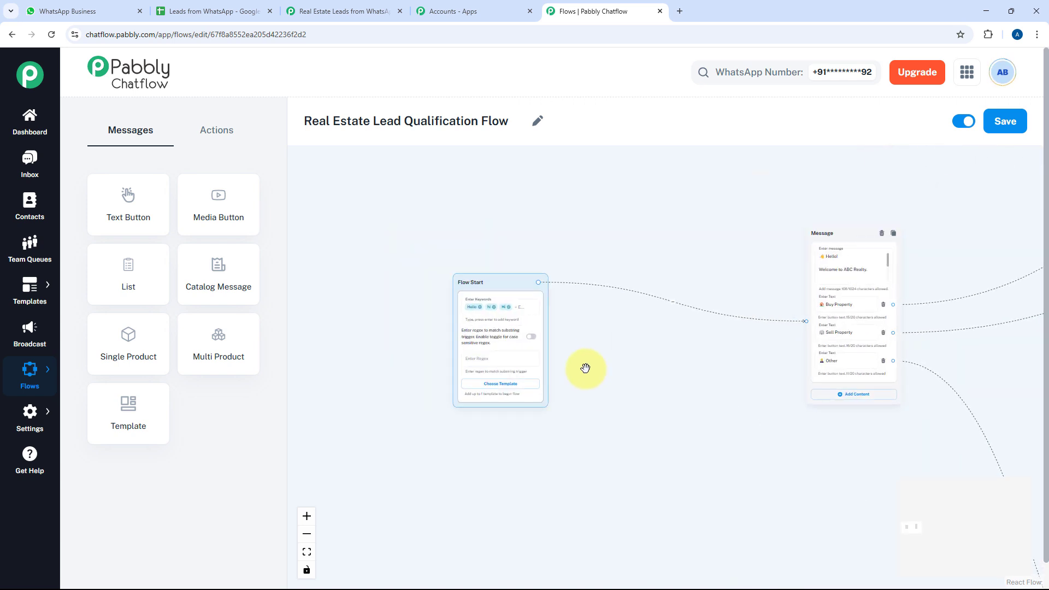
{"action": "scroll", "coordinate": [585, 367], "scroll_direction": "up", "scroll_amount": 3}
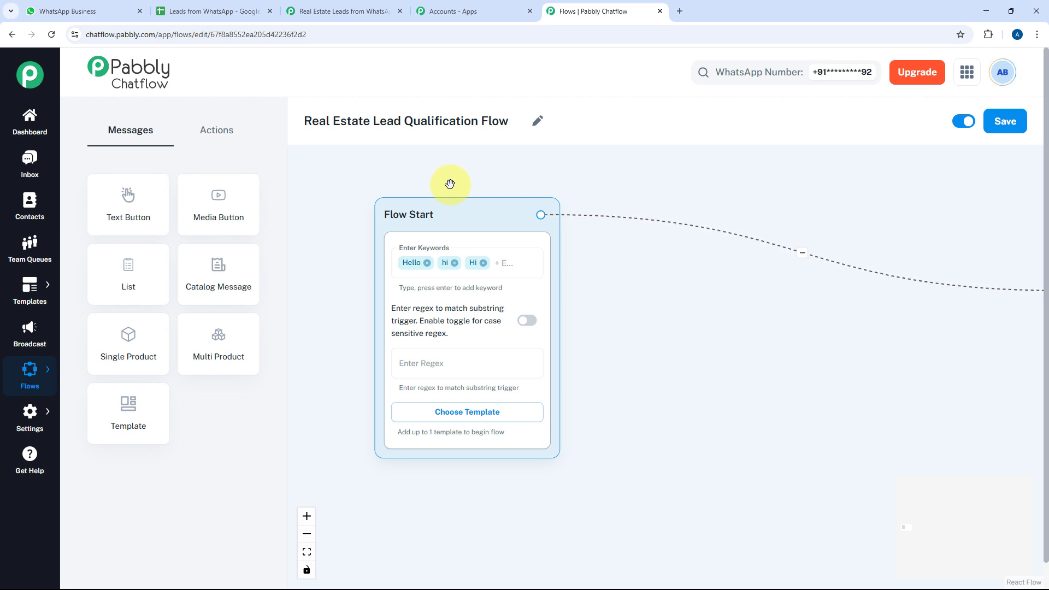
{"action": "left_click", "coordinate": [486, 267]}
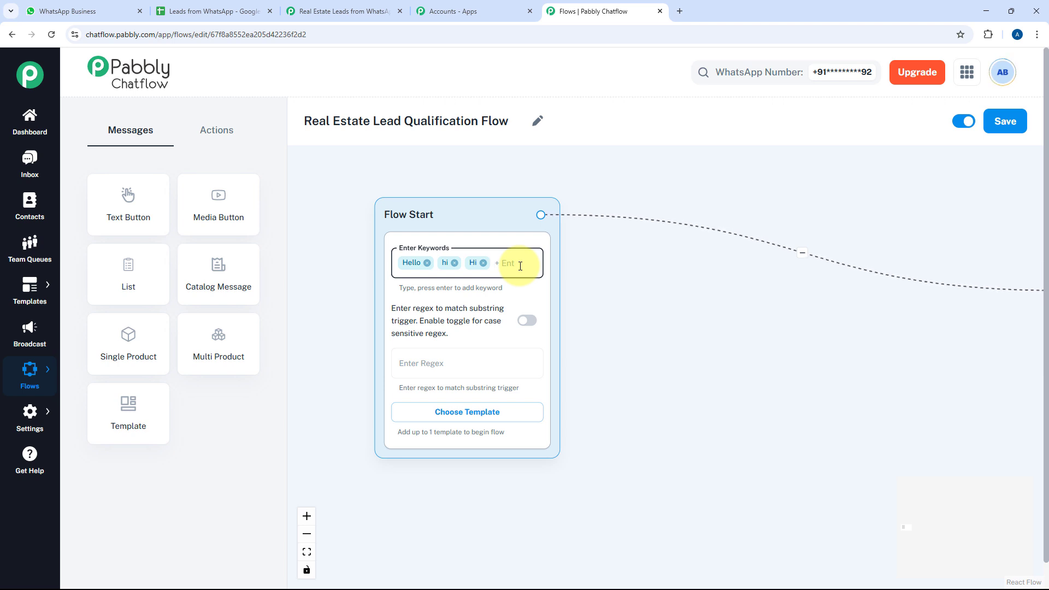
Delete the real_estate_lead_nurture template card from Flow Start, keeping only the Hello, hi, Hi keywords
{"action": "left_click", "coordinate": [485, 417]}
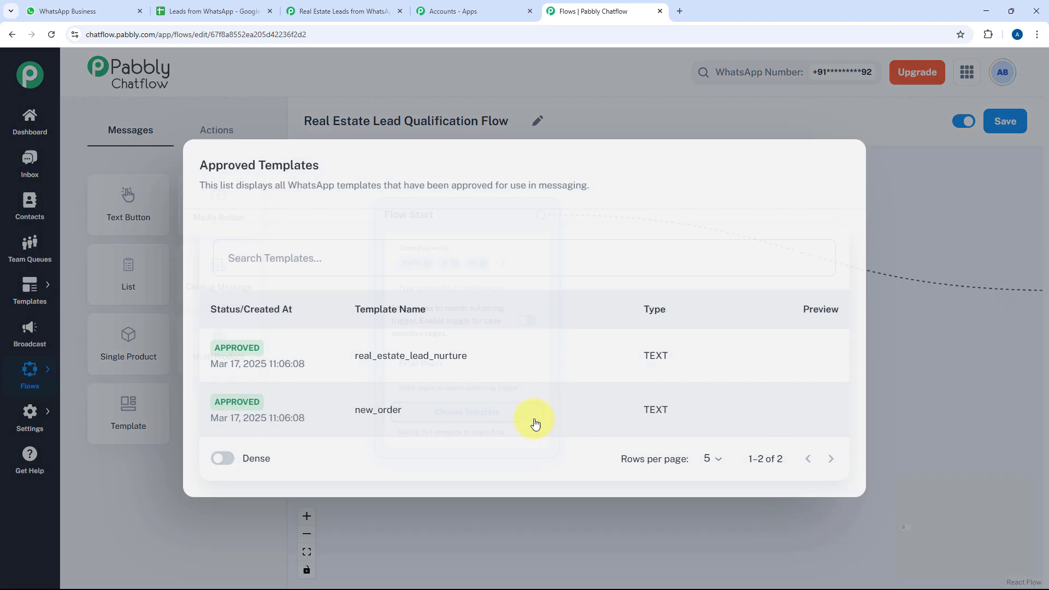
{"action": "left_click", "coordinate": [432, 365]}
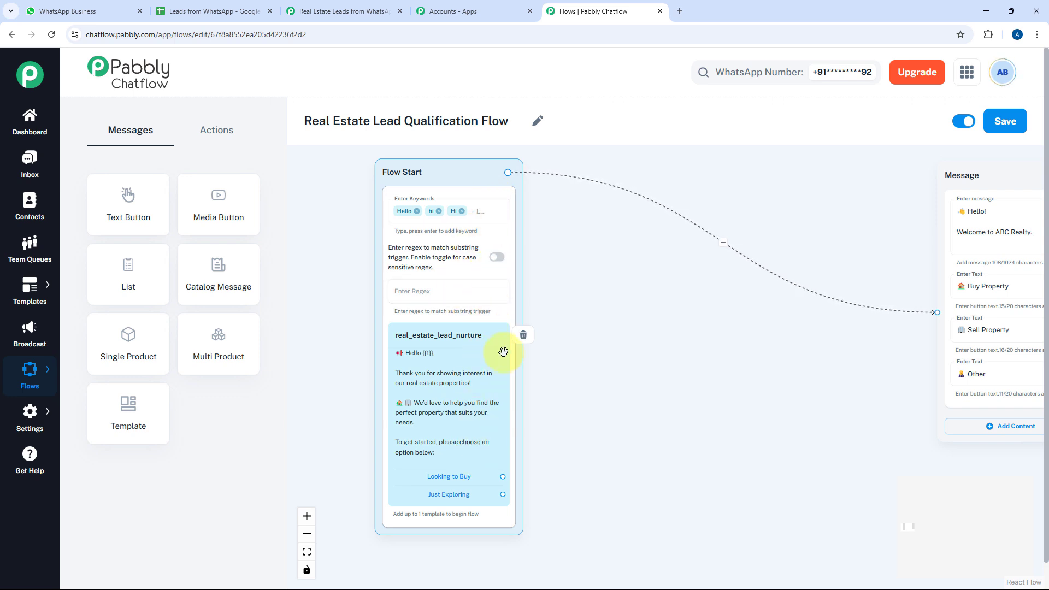
{"action": "left_click", "coordinate": [522, 334]}
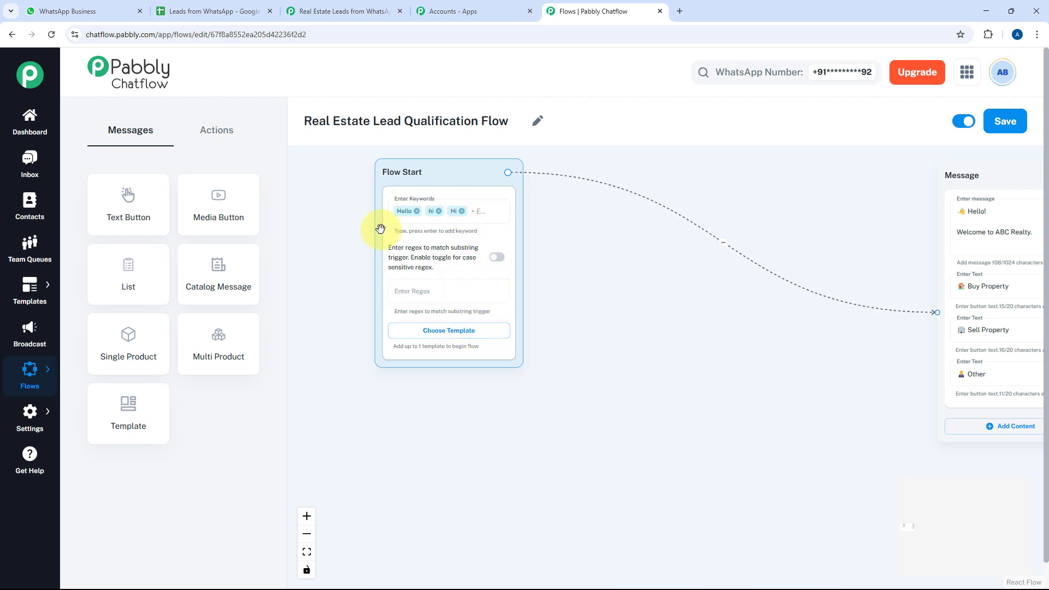
Leave the regex field empty, then centre and read the ABC Realty welcome message with Buy, Sell, Other buttons
{"action": "left_click", "coordinate": [466, 293]}
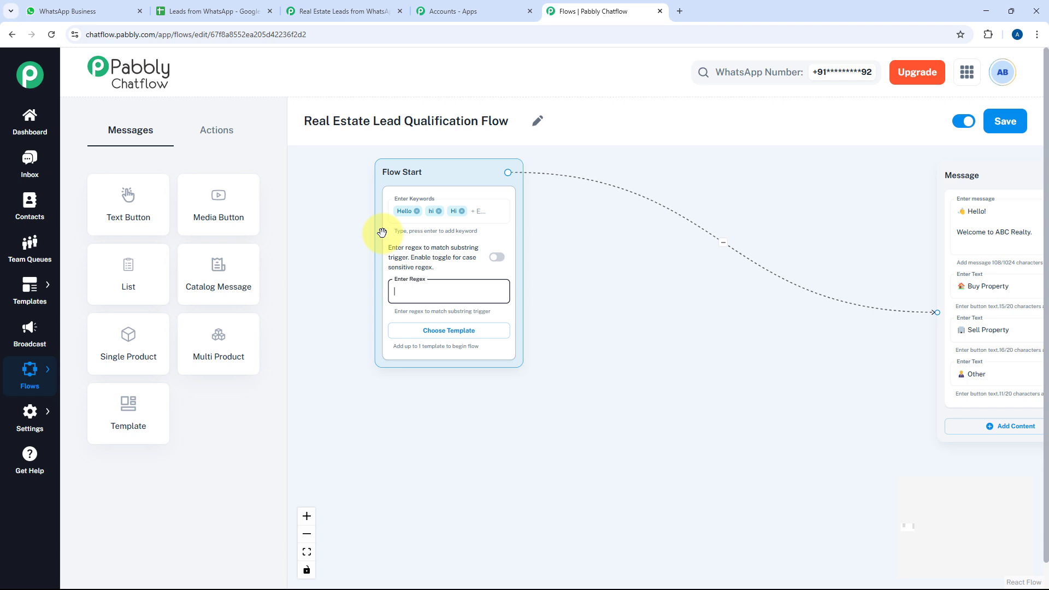
{"action": "left_click", "coordinate": [584, 269]}
{"action": "left_click_drag", "start_coordinate": [637, 270], "coordinate": [406, 324]}
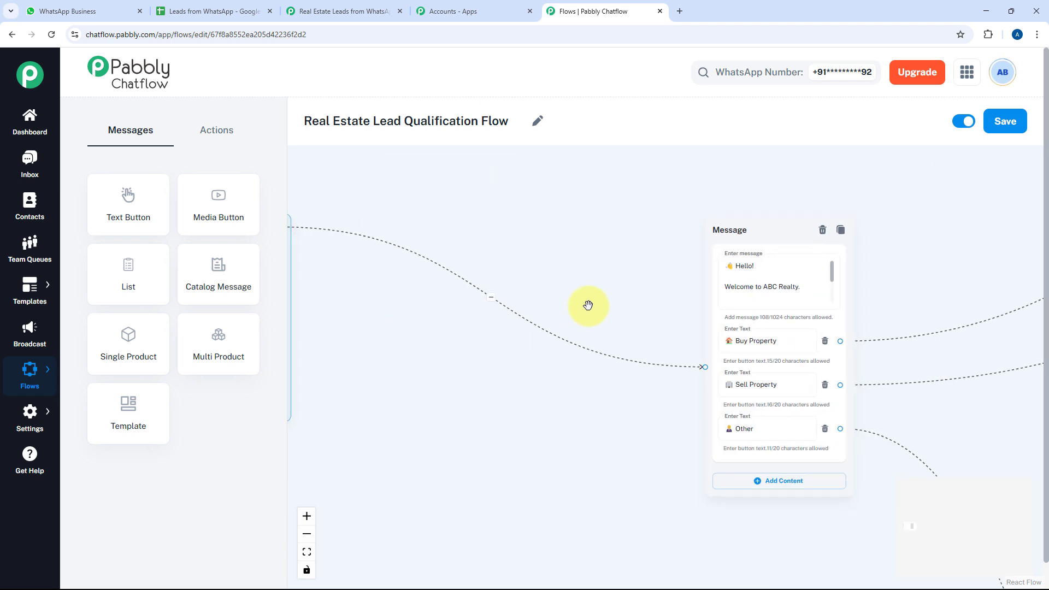
{"action": "left_click_drag", "start_coordinate": [588, 305], "coordinate": [494, 264]}
{"action": "left_click_drag", "start_coordinate": [653, 196], "coordinate": [443, 226]}
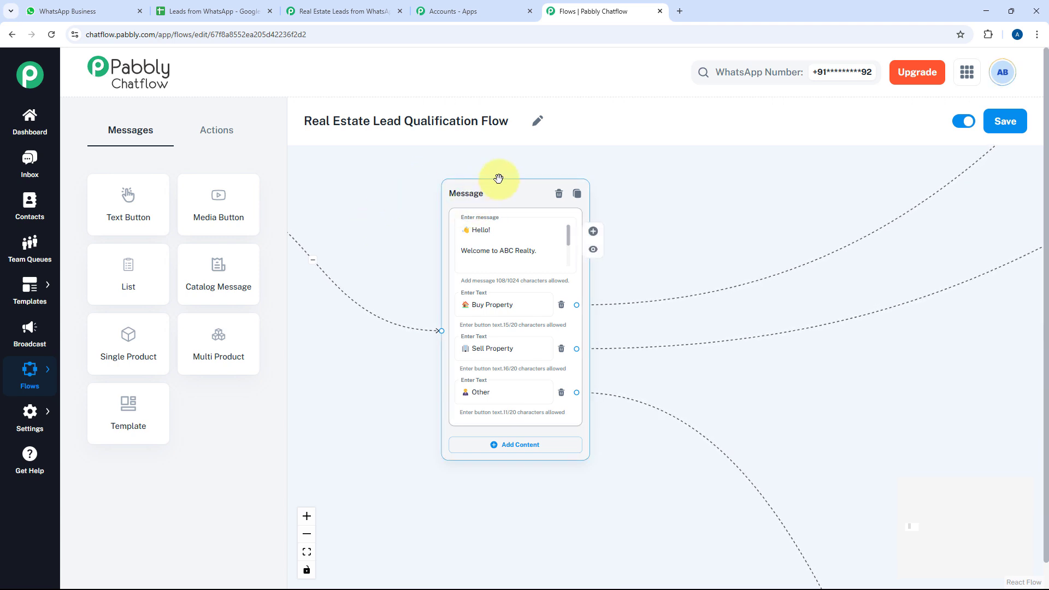
{"action": "left_click", "coordinate": [528, 251]}
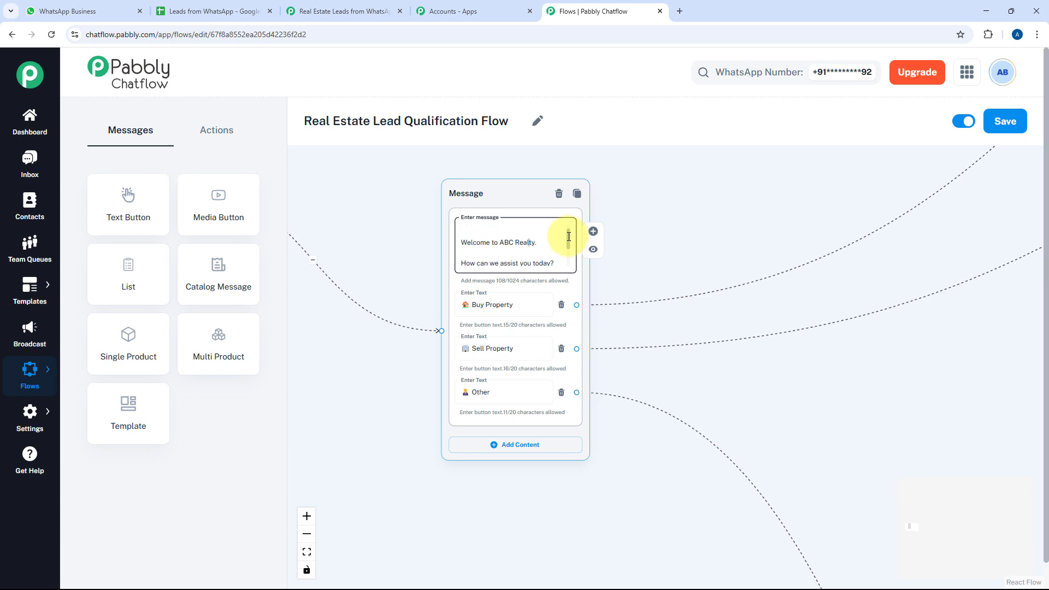
{"action": "scroll", "coordinate": [567, 243], "scroll_direction": "down", "scroll_amount": 2}
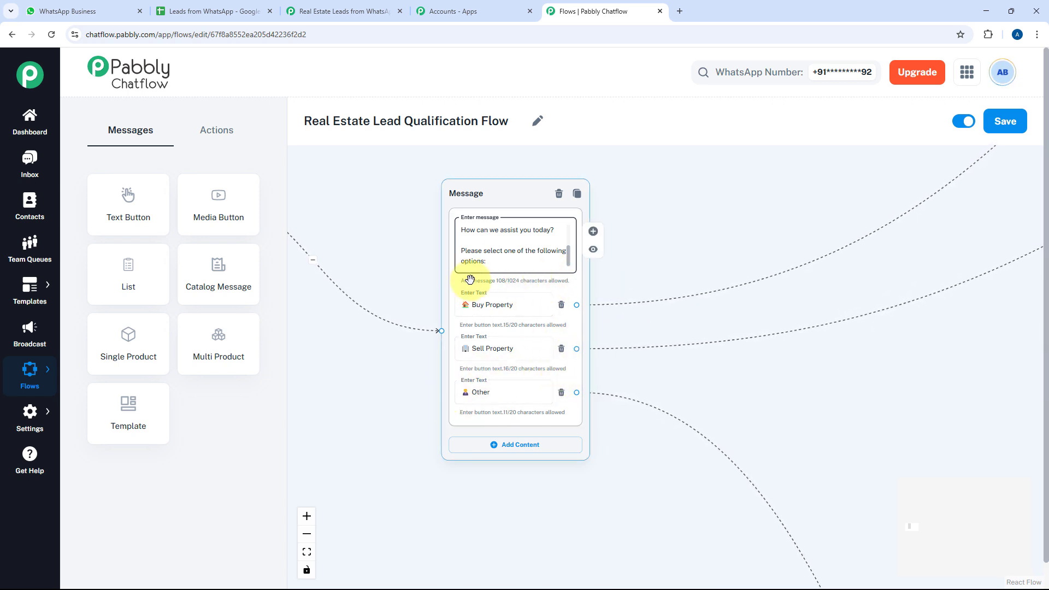
{"action": "left_click", "coordinate": [60, 11]}
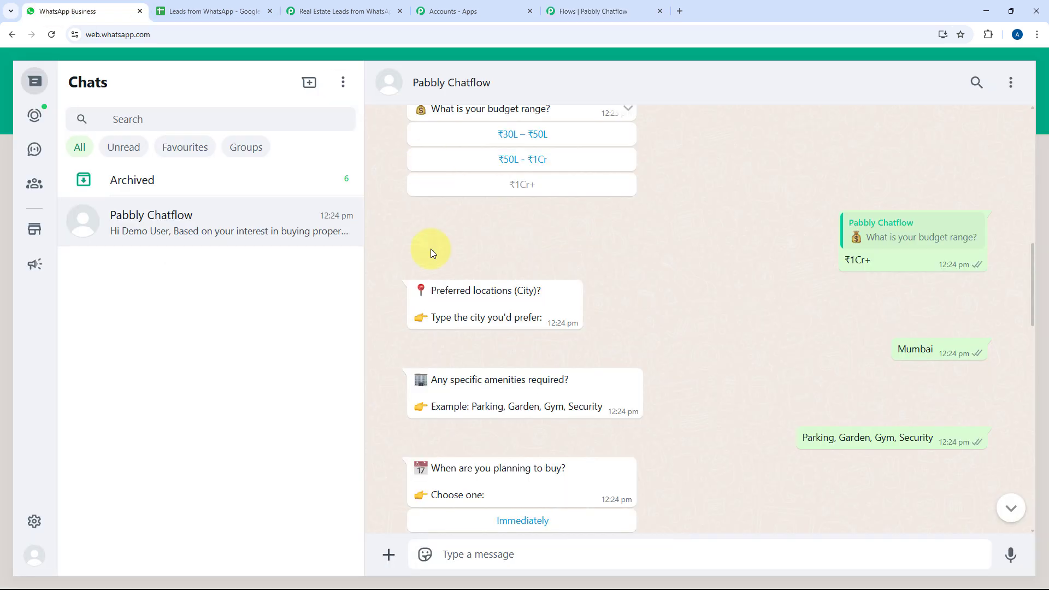
{"action": "scroll", "coordinate": [461, 283], "scroll_direction": "up", "scroll_amount": 15}
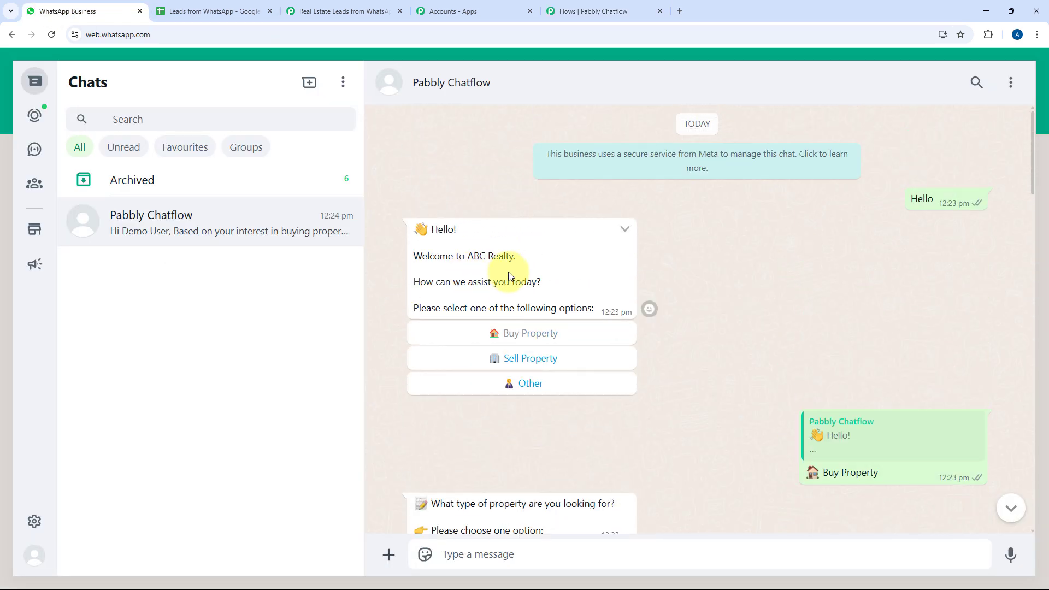
{"action": "scroll", "coordinate": [505, 268], "scroll_direction": "down", "scroll_amount": 1}
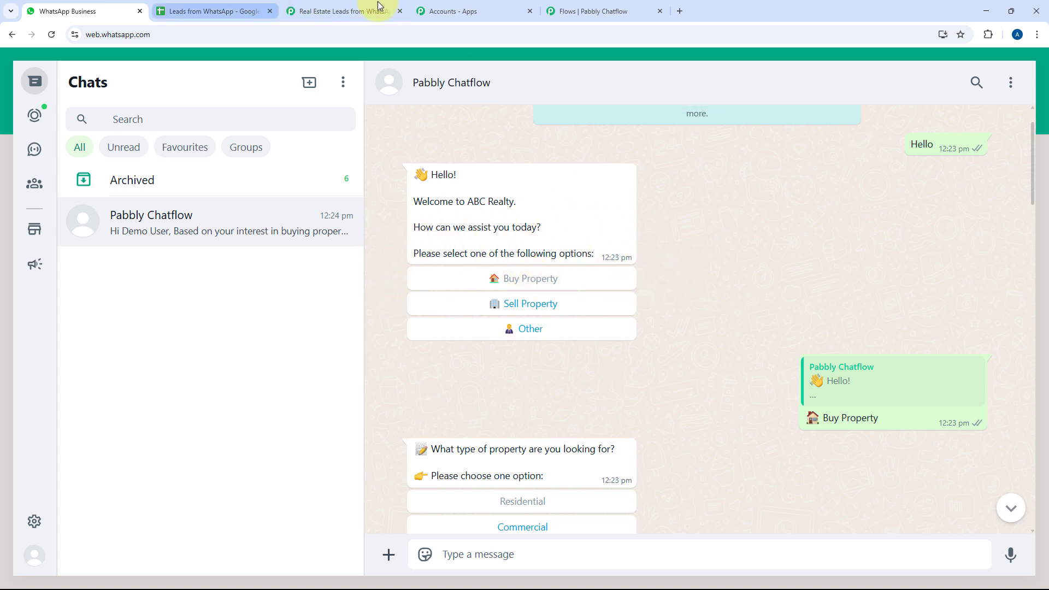
{"action": "left_click", "coordinate": [598, 9]}
{"action": "left_click_drag", "start_coordinate": [660, 266], "coordinate": [566, 298]}
{"action": "scroll", "coordinate": [603, 275], "scroll_direction": "down", "scroll_amount": 4}
{"action": "scroll", "coordinate": [560, 297], "scroll_direction": "up", "scroll_amount": 3}
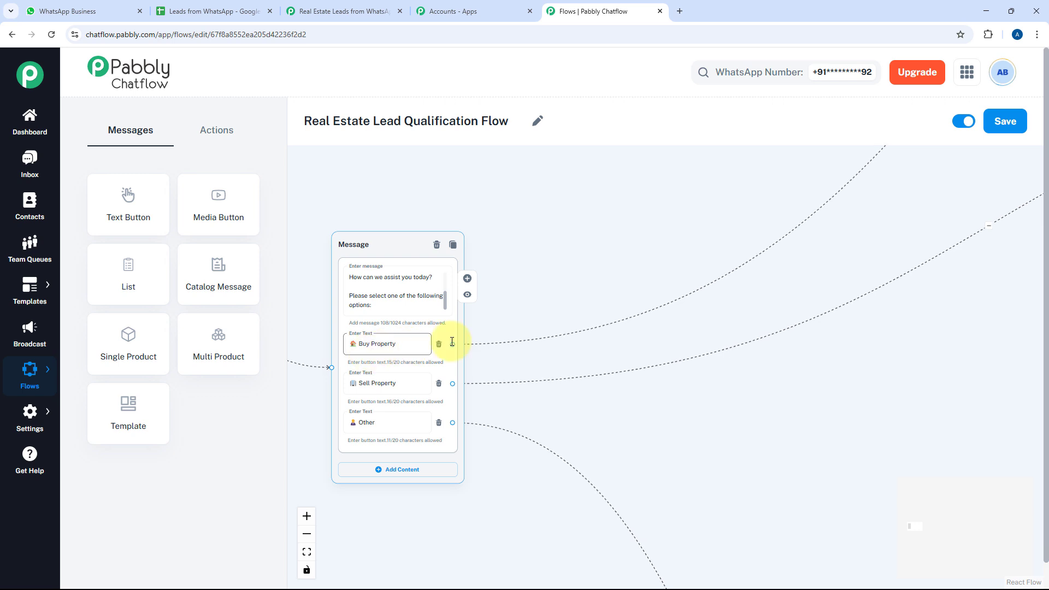
Pan to the step saving Buyer into LeadType and the Residential, Commercial, Plot question
{"action": "left_click_drag", "start_coordinate": [595, 312], "coordinate": [534, 320]}
{"action": "scroll", "coordinate": [532, 320], "scroll_direction": "down", "scroll_amount": 2}
{"action": "left_click_drag", "start_coordinate": [699, 243], "coordinate": [542, 395]}
{"action": "left_click_drag", "start_coordinate": [770, 197], "coordinate": [555, 421]}
{"action": "left_click_drag", "start_coordinate": [710, 297], "coordinate": [553, 412]}
{"action": "left_click_drag", "start_coordinate": [651, 342], "coordinate": [617, 367]}
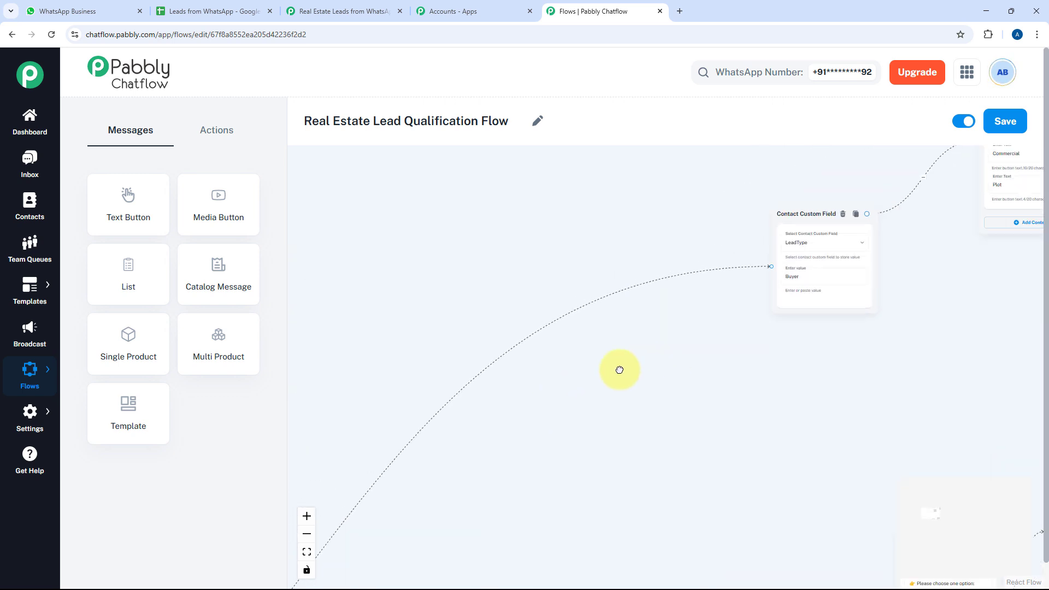
{"action": "left_click_drag", "start_coordinate": [803, 210], "coordinate": [660, 252]}
{"action": "left_click_drag", "start_coordinate": [696, 317], "coordinate": [566, 332]}
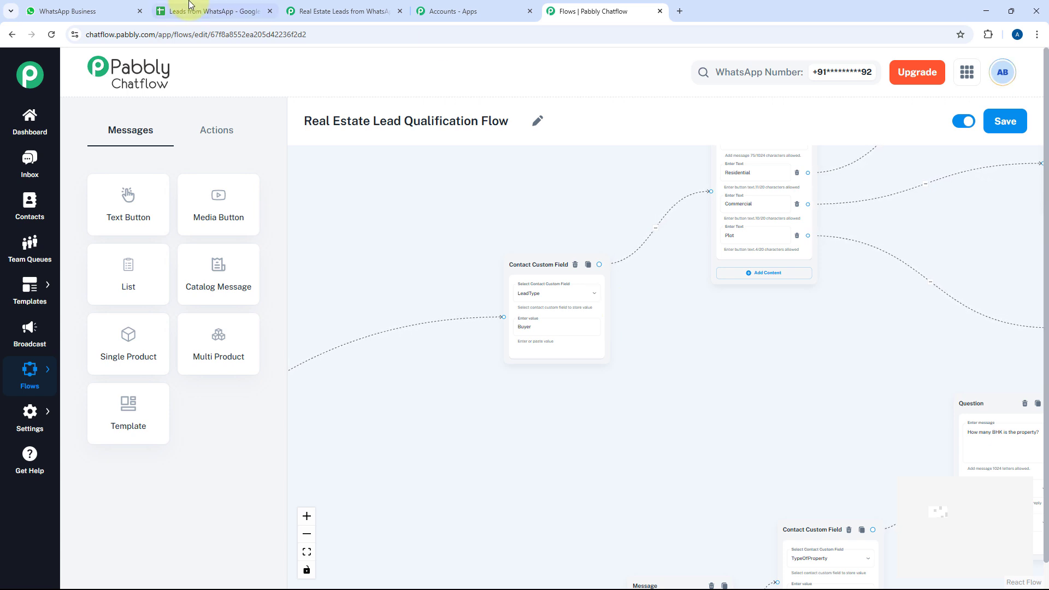
{"action": "left_click", "coordinate": [82, 10]}
{"action": "scroll", "coordinate": [661, 320], "scroll_direction": "down", "scroll_amount": 3}
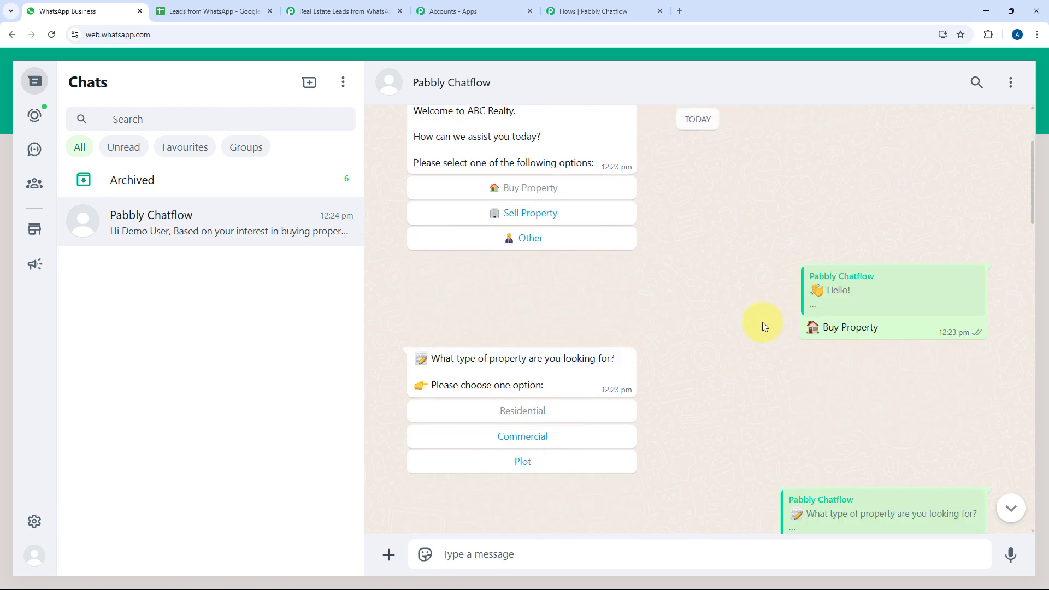
{"action": "scroll", "coordinate": [874, 251], "scroll_direction": "down", "scroll_amount": 2}
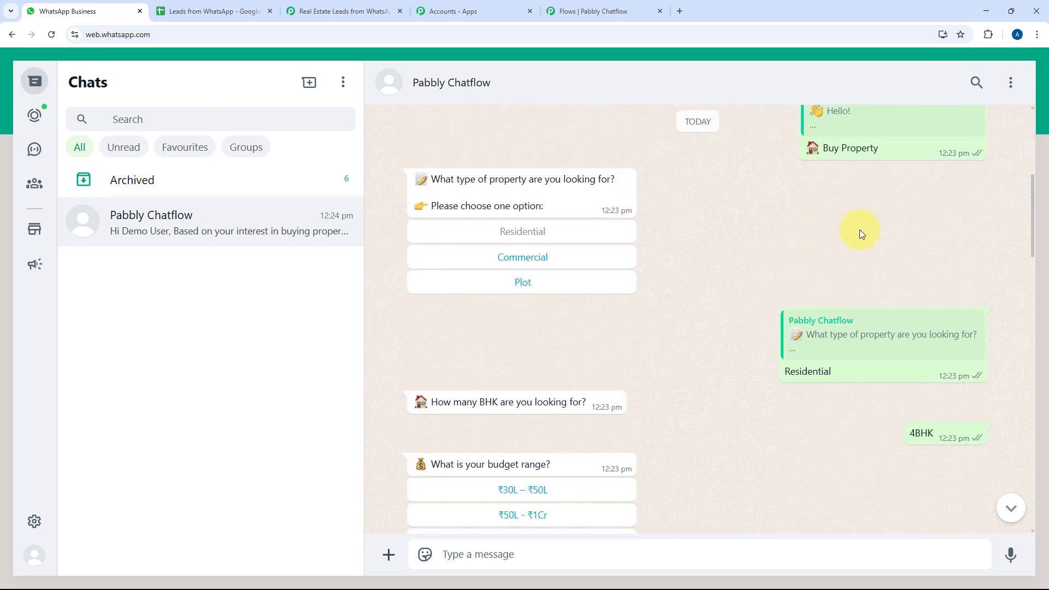
{"action": "scroll", "coordinate": [856, 403], "scroll_direction": "down", "scroll_amount": 1}
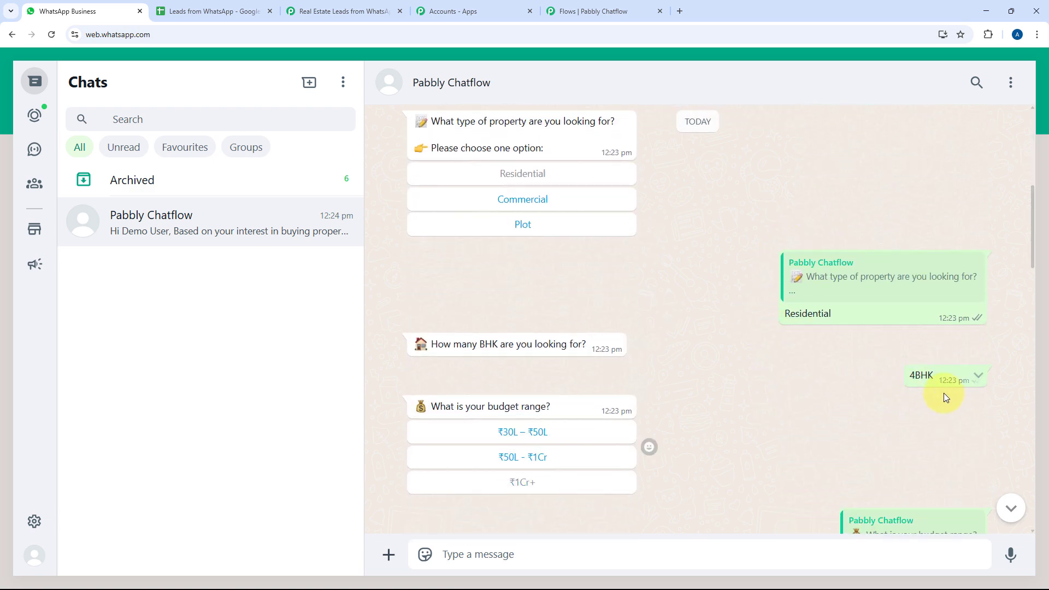
{"action": "scroll", "coordinate": [874, 377], "scroll_direction": "down", "scroll_amount": 2}
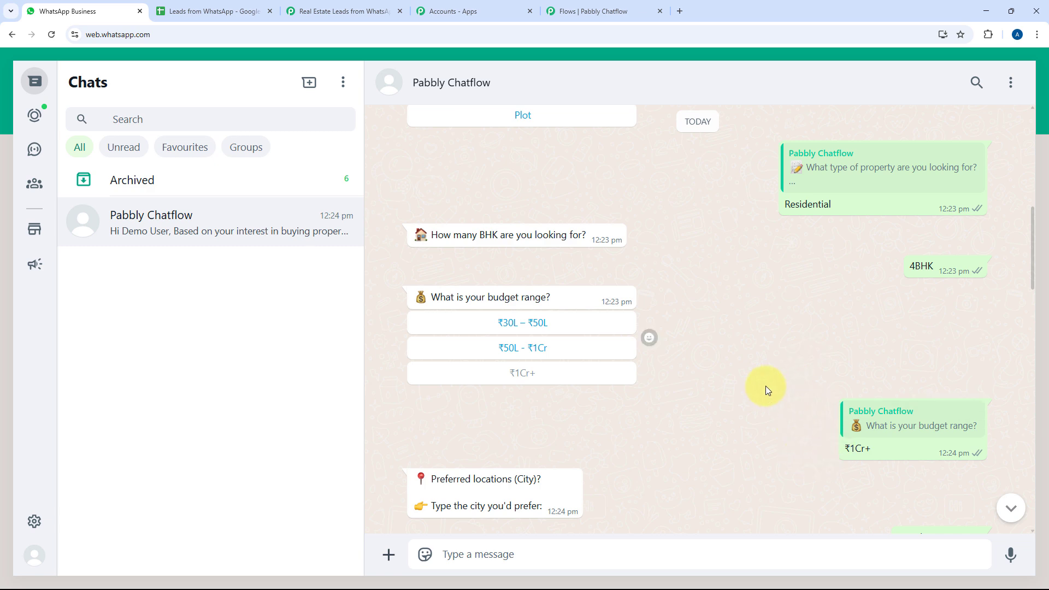
{"action": "left_click", "coordinate": [585, 7]}
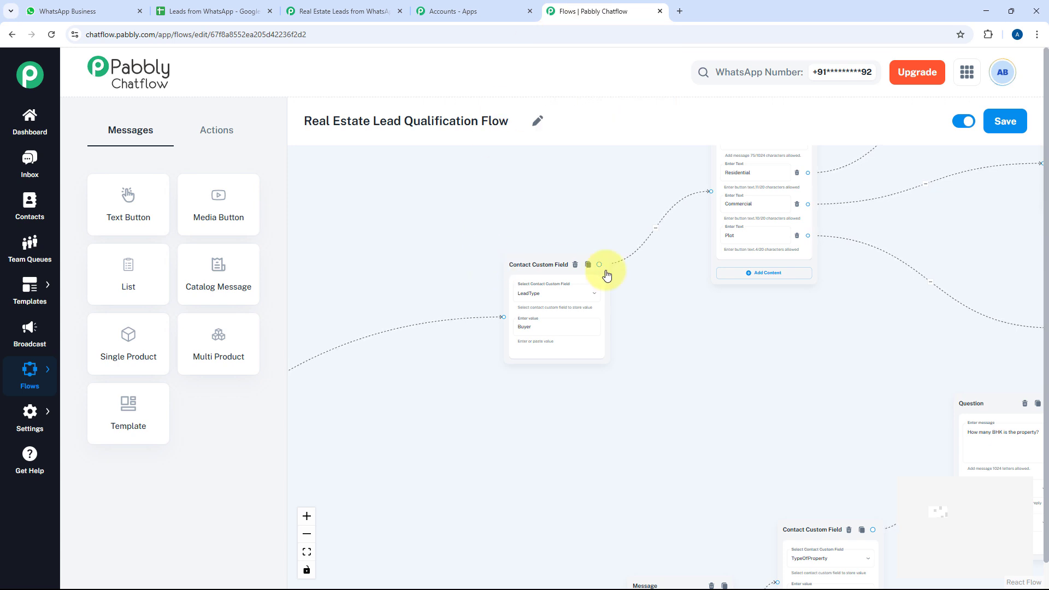
Centre the LeadType step, then open Settings > Contact Custom Fields in a new browser tab
{"action": "left_click_drag", "start_coordinate": [604, 272], "coordinate": [534, 220]}
{"action": "scroll", "coordinate": [538, 229], "scroll_direction": "up", "scroll_amount": 5}
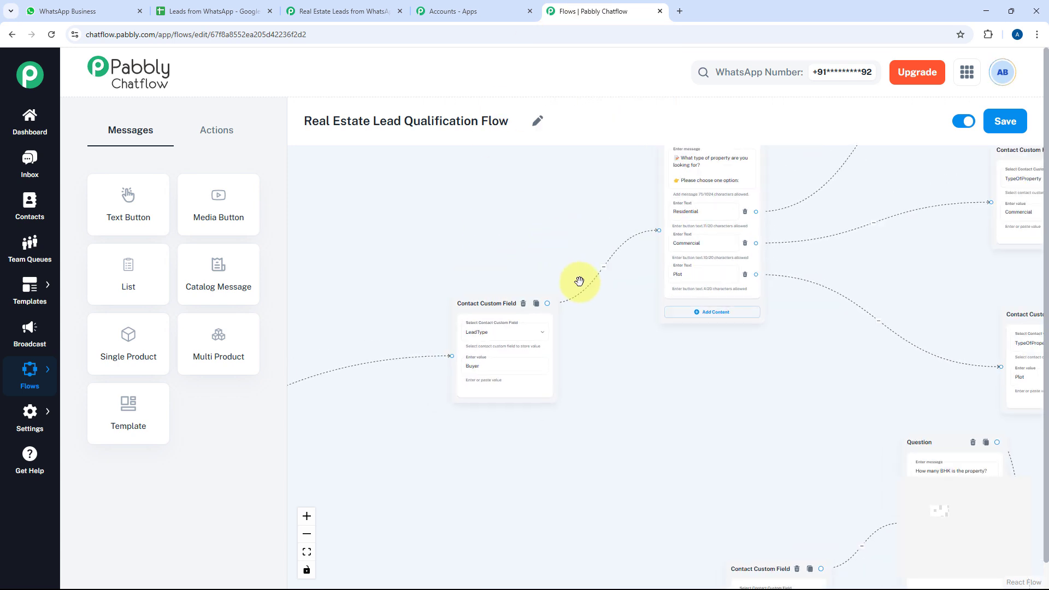
{"action": "left_click_drag", "start_coordinate": [673, 184], "coordinate": [676, 183]}
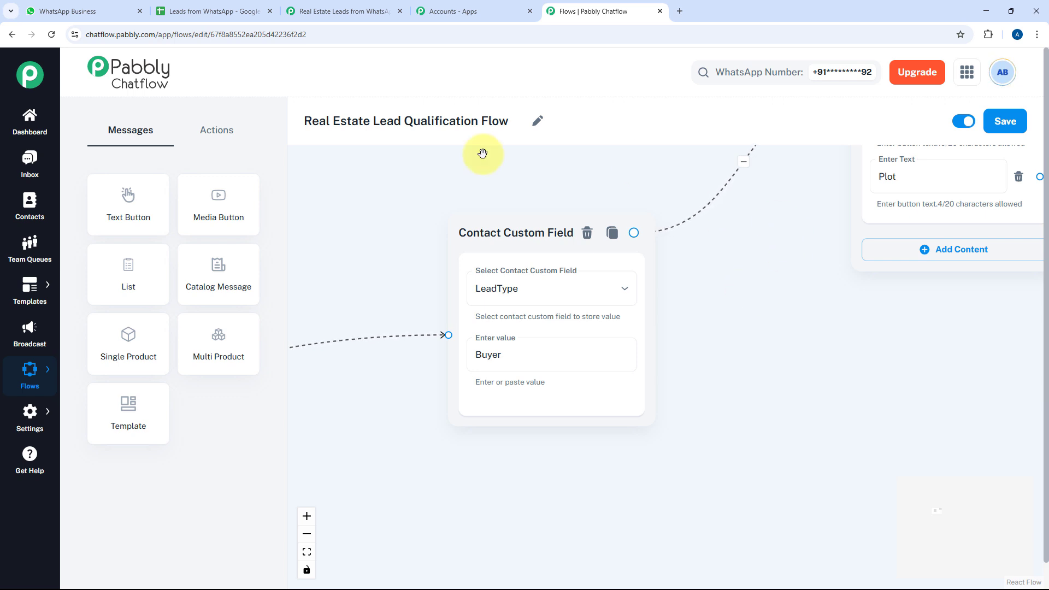
{"action": "mouse_move", "coordinate": [30, 415]}
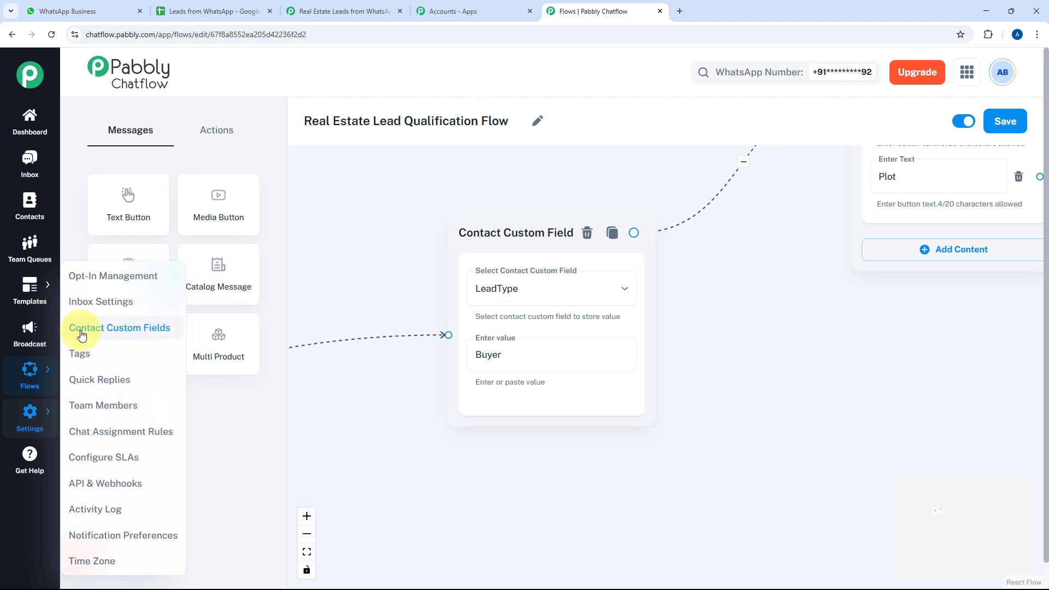
{"action": "middle_click", "coordinate": [111, 335]}
Switch to the Contact Custom Fields tab and scroll through LeadType, FullName, Email, TypeOfProperty, BHK and Budget
{"action": "left_click", "coordinate": [735, 4]}
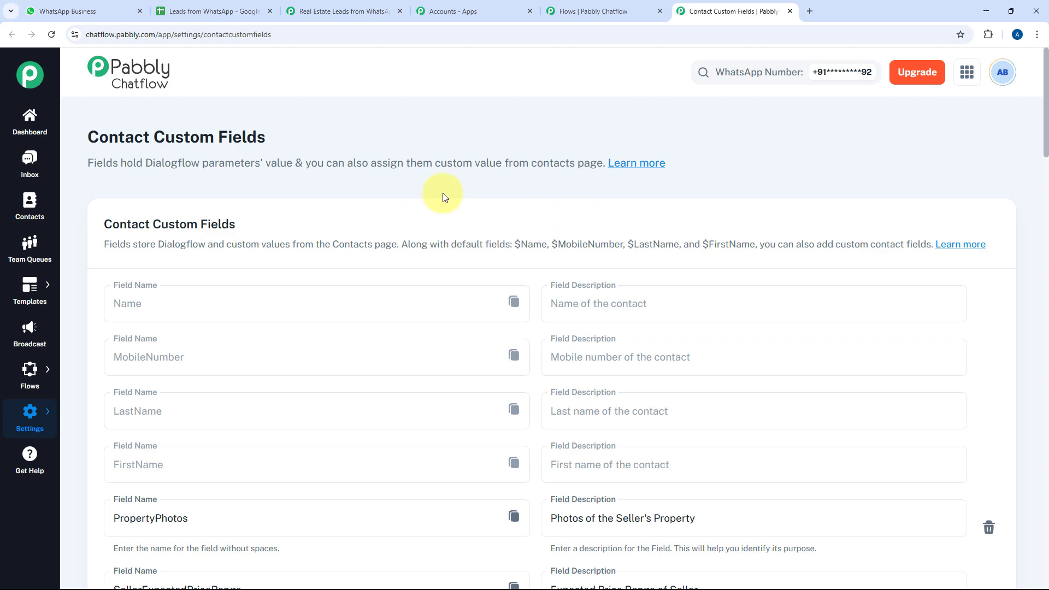
{"action": "scroll", "coordinate": [532, 175], "scroll_direction": "down", "scroll_amount": 2}
{"action": "scroll", "coordinate": [522, 183], "scroll_direction": "down", "scroll_amount": 5}
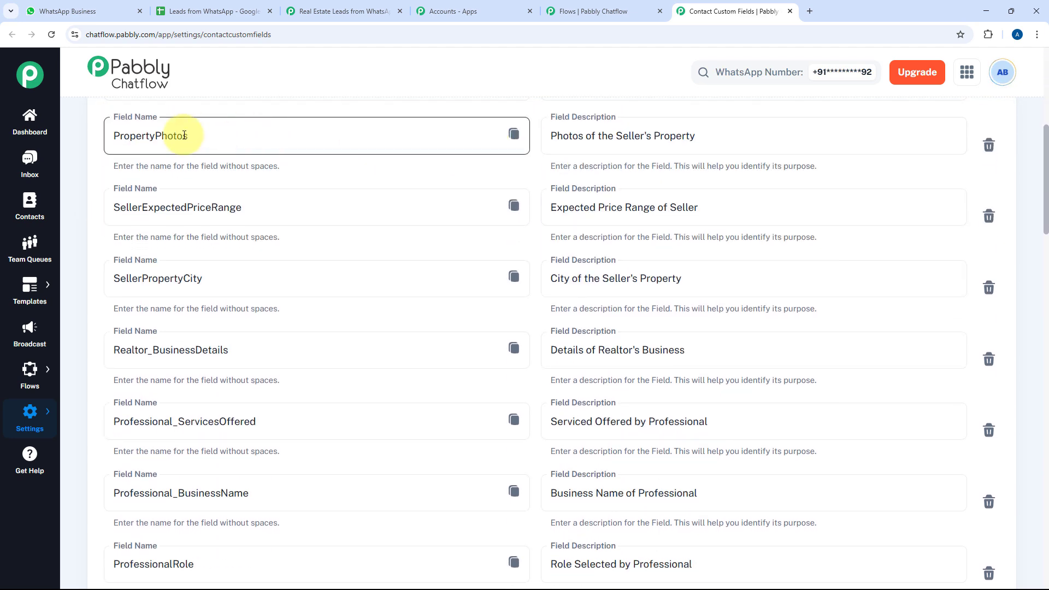
{"action": "scroll", "coordinate": [106, 162], "scroll_direction": "down", "scroll_amount": 2}
{"action": "scroll", "coordinate": [101, 174], "scroll_direction": "down", "scroll_amount": 1}
{"action": "scroll", "coordinate": [94, 191], "scroll_direction": "down", "scroll_amount": 3}
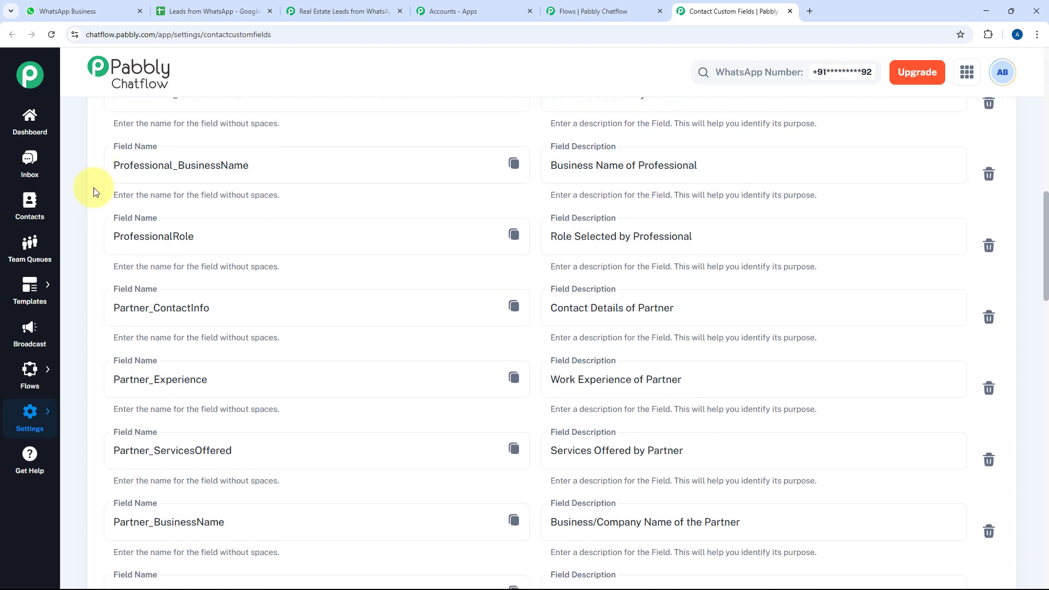
{"action": "scroll", "coordinate": [94, 192], "scroll_direction": "down", "scroll_amount": 4}
{"action": "scroll", "coordinate": [94, 191], "scroll_direction": "down", "scroll_amount": 12}
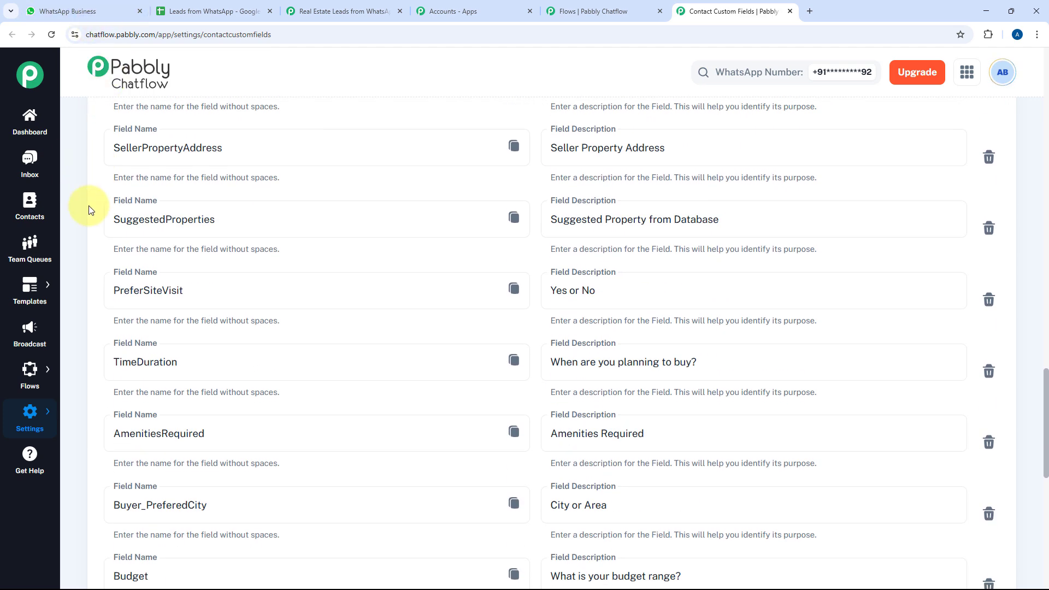
{"action": "scroll", "coordinate": [89, 214], "scroll_direction": "down", "scroll_amount": 2}
{"action": "scroll", "coordinate": [89, 216], "scroll_direction": "down", "scroll_amount": 8}
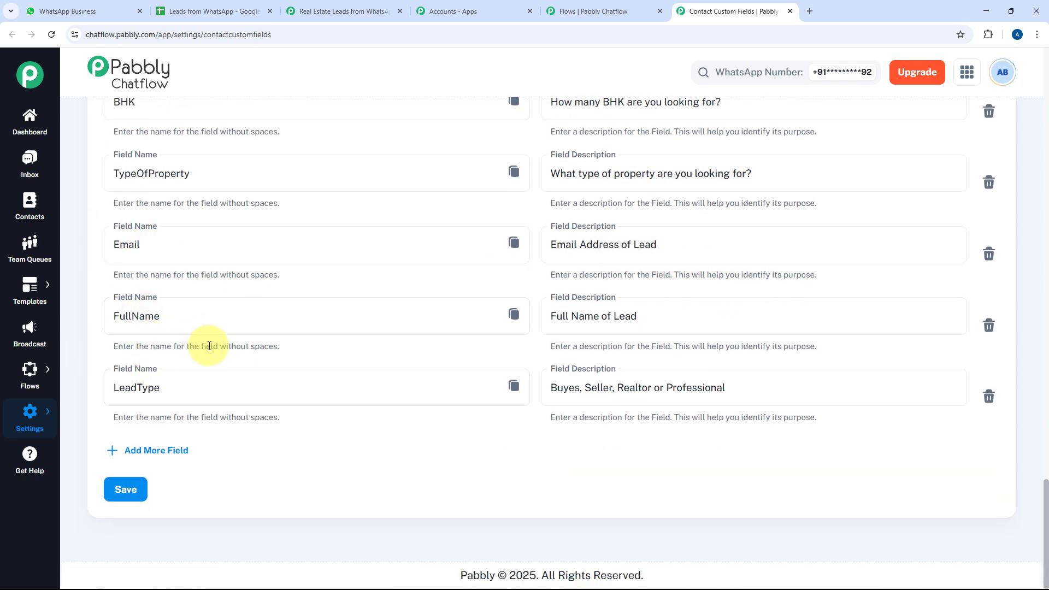
{"action": "scroll", "coordinate": [153, 336], "scroll_direction": "up", "scroll_amount": 5}
{"action": "scroll", "coordinate": [186, 359], "scroll_direction": "up", "scroll_amount": 5}
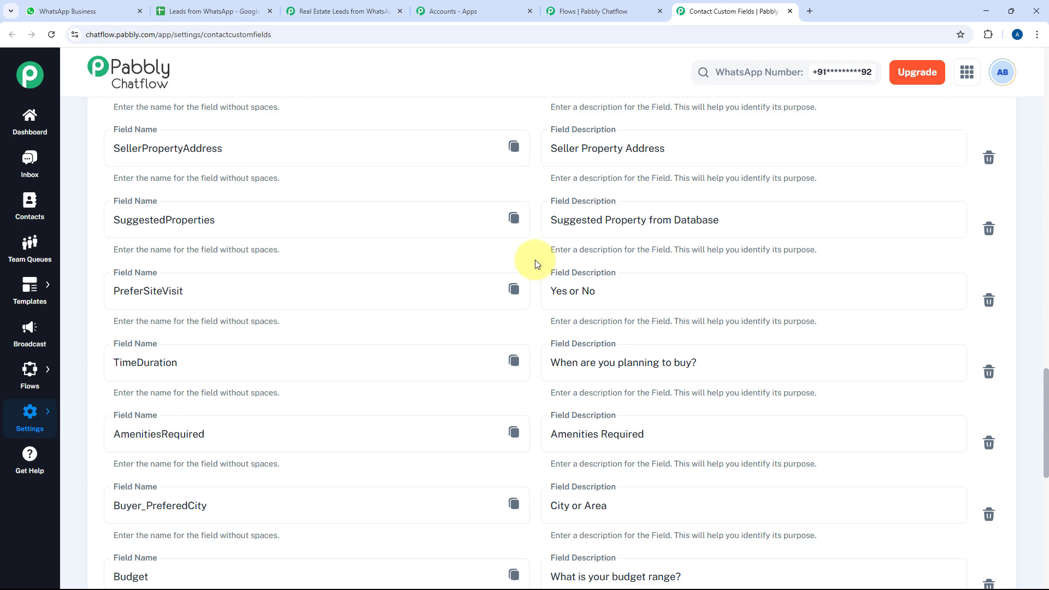
{"action": "scroll", "coordinate": [535, 264], "scroll_direction": "up", "scroll_amount": 8}
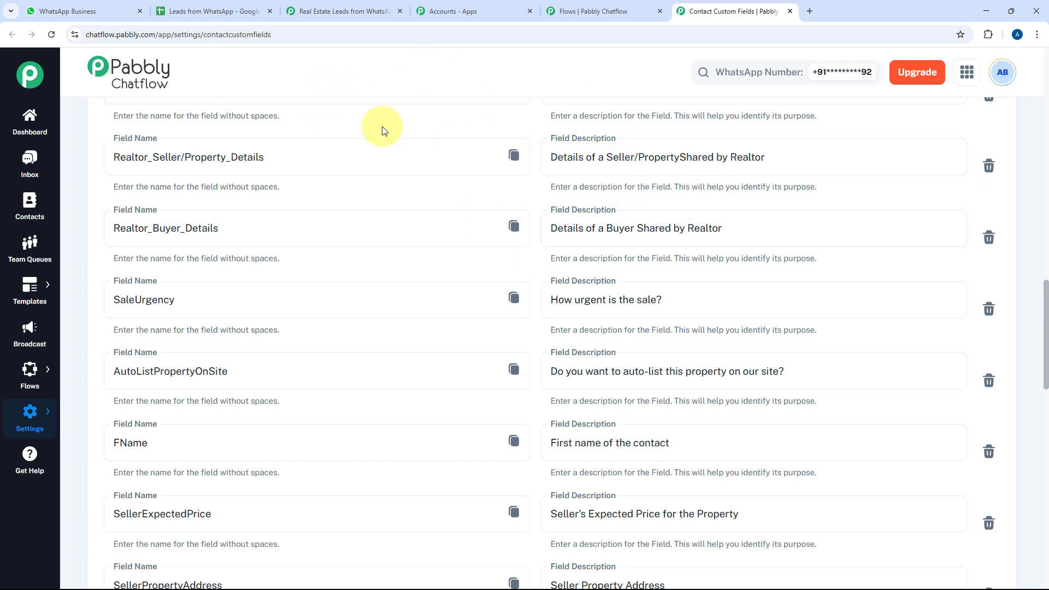
Go to Contacts and expand the newest contact's saved custom field values
{"action": "left_click", "coordinate": [35, 205]}
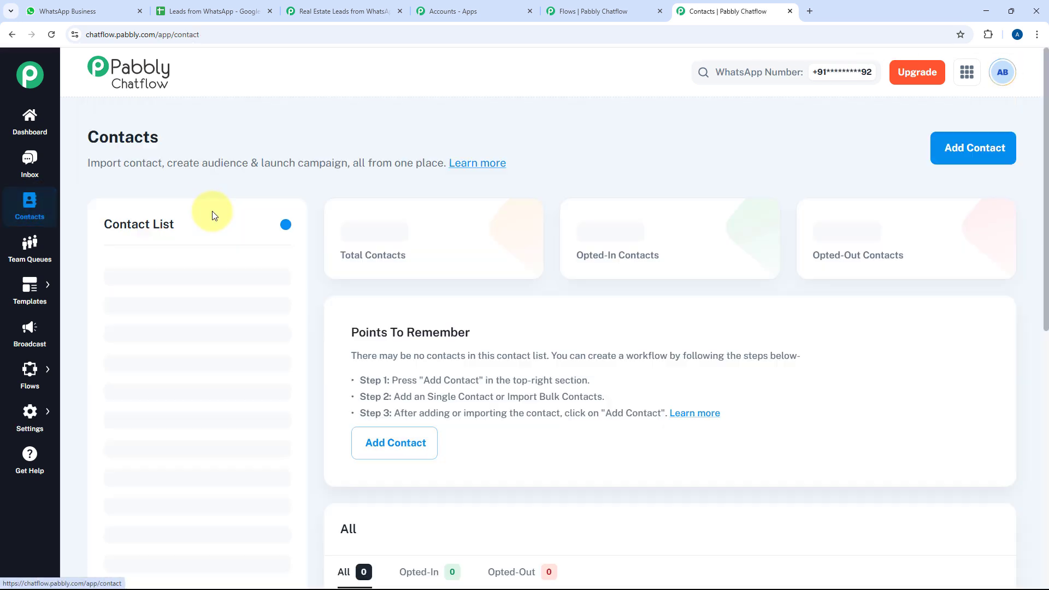
{"action": "scroll", "coordinate": [319, 244], "scroll_direction": "down", "scroll_amount": 2}
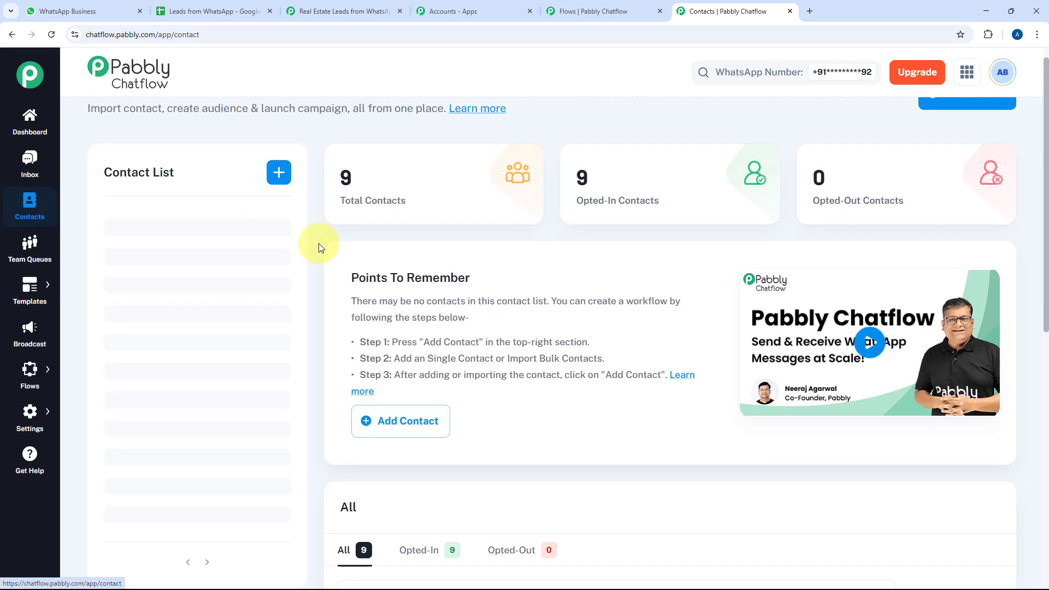
{"action": "scroll", "coordinate": [319, 243], "scroll_direction": "down", "scroll_amount": 4}
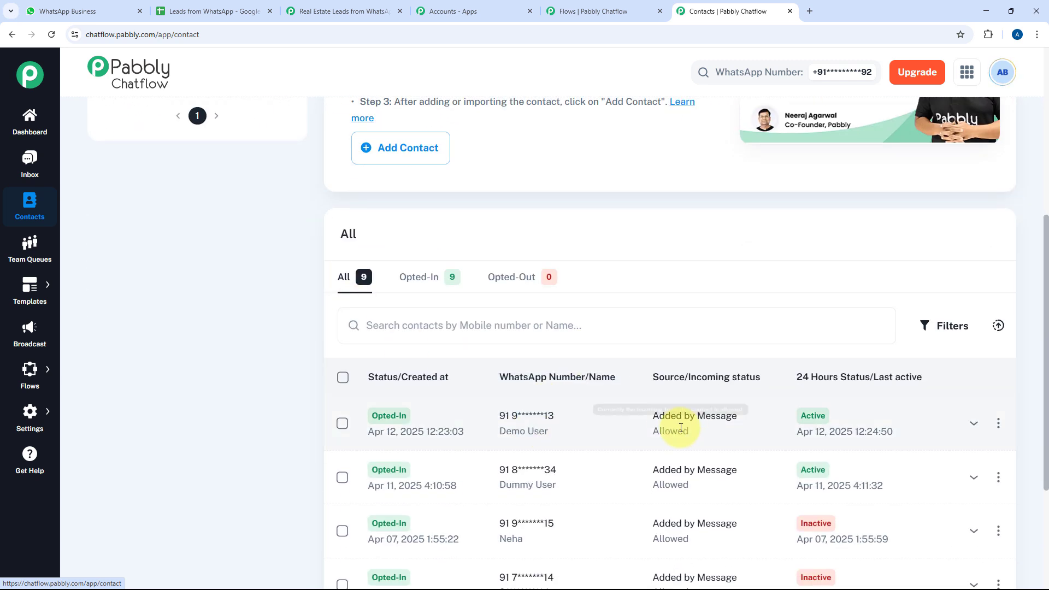
{"action": "left_click", "coordinate": [972, 425]}
{"action": "scroll", "coordinate": [254, 301], "scroll_direction": "down", "scroll_amount": 4}
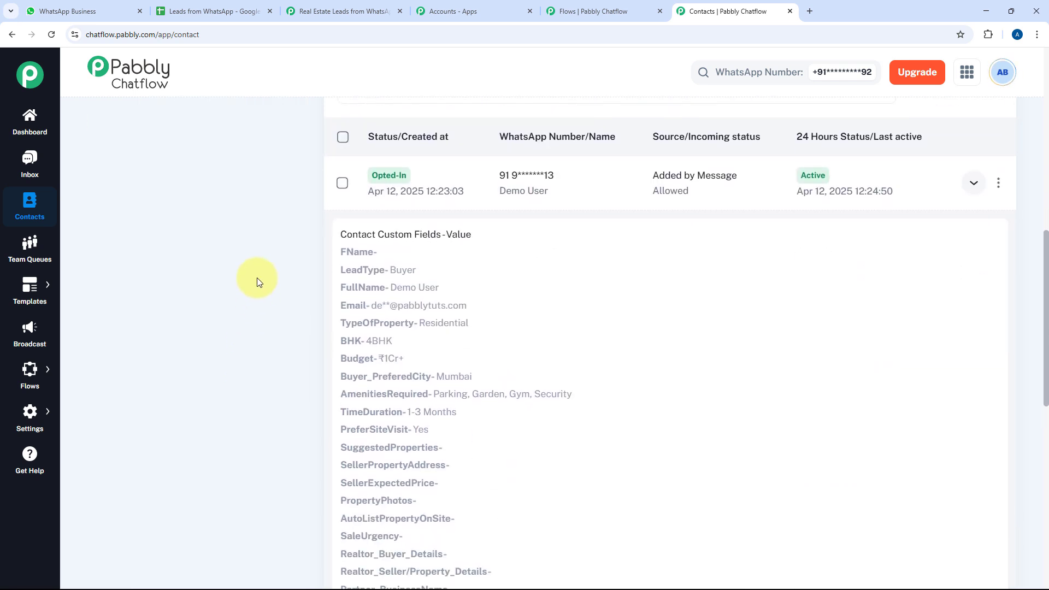
{"action": "scroll", "coordinate": [256, 281], "scroll_direction": "down", "scroll_amount": 2}
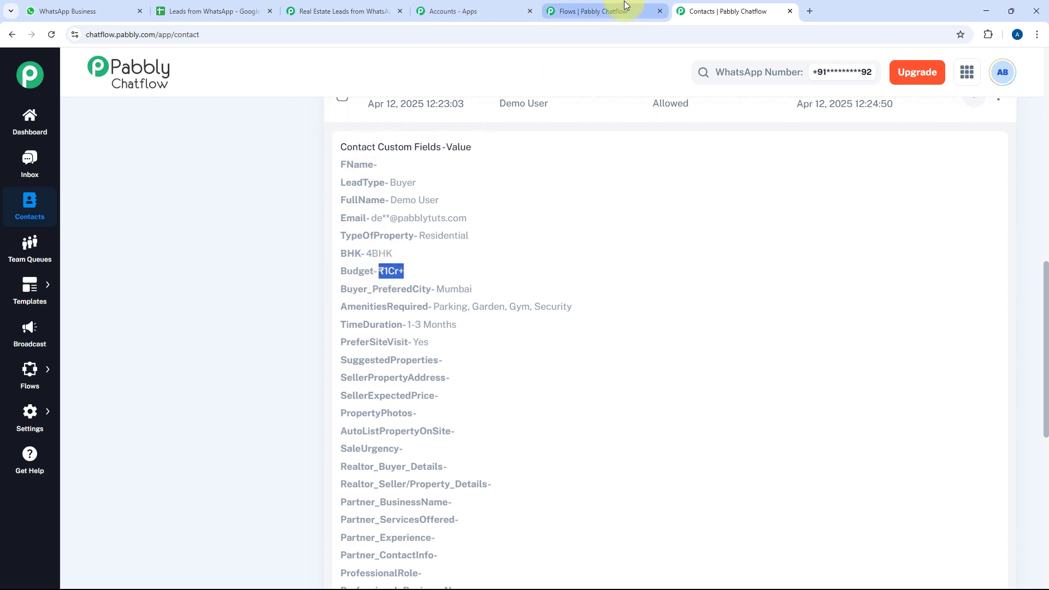
{"action": "scroll", "coordinate": [352, 214], "scroll_direction": "down", "scroll_amount": 2}
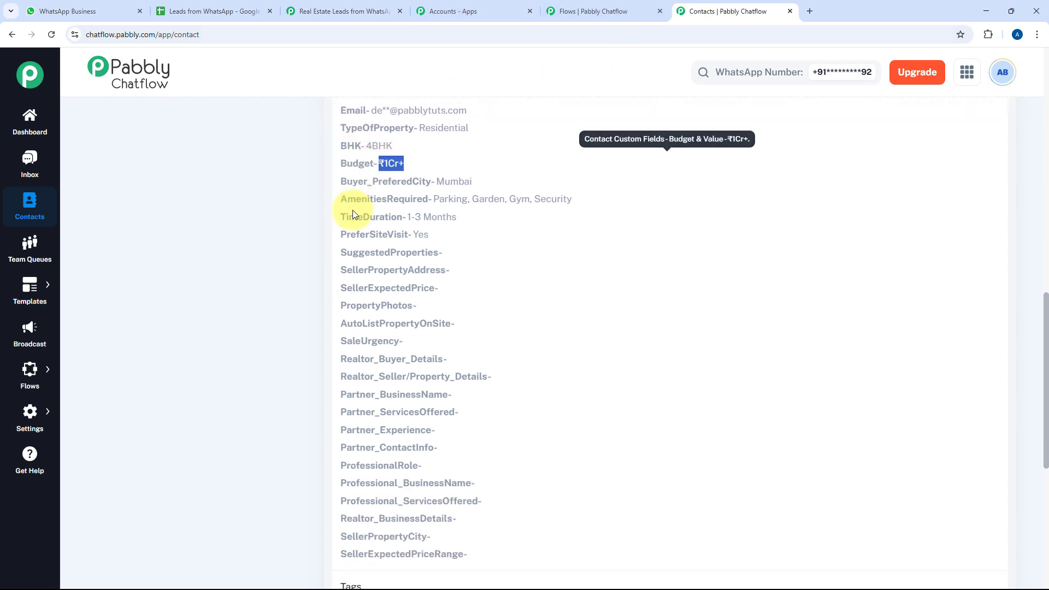
{"action": "scroll", "coordinate": [352, 211], "scroll_direction": "down", "scroll_amount": 1}
{"action": "scroll", "coordinate": [352, 211], "scroll_direction": "up", "scroll_amount": 2}
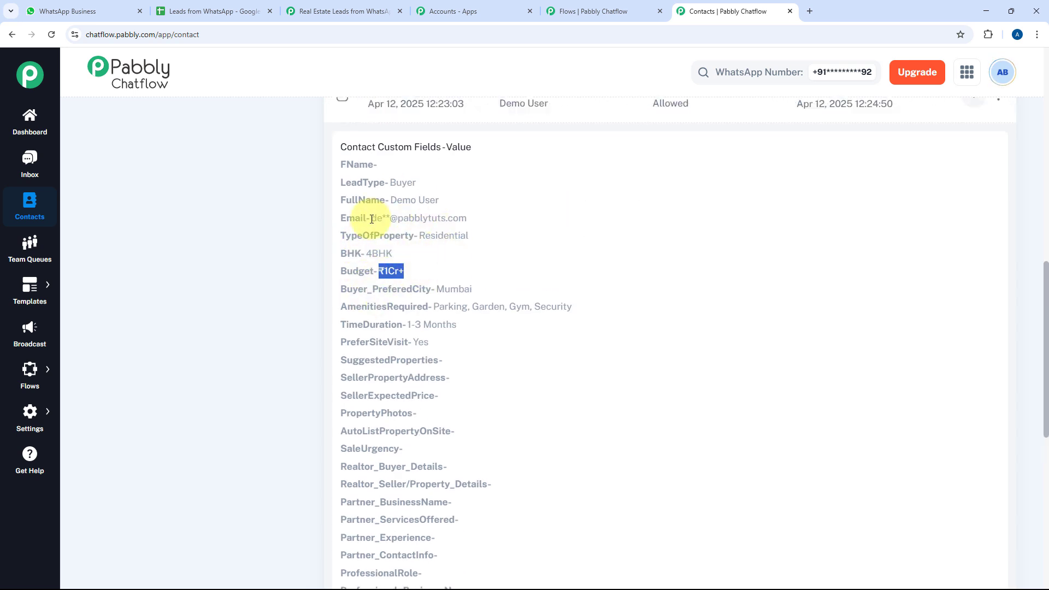
{"action": "scroll", "coordinate": [384, 224], "scroll_direction": "down", "scroll_amount": 2}
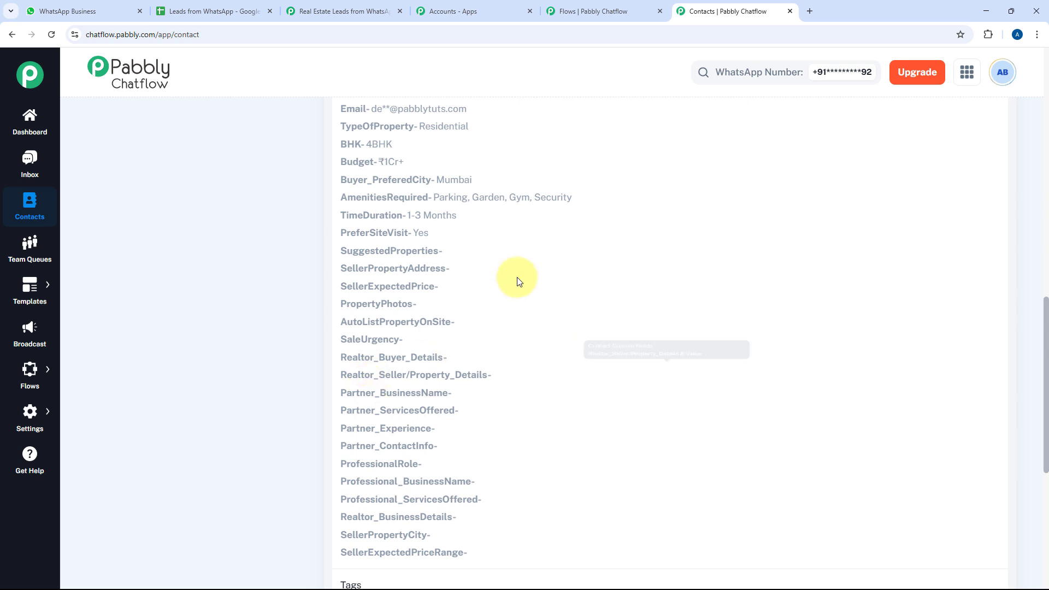
Compare those values with the WhatsApp chat answers, then close the Contacts tab to return to the flow
{"action": "left_click", "coordinate": [90, 4]}
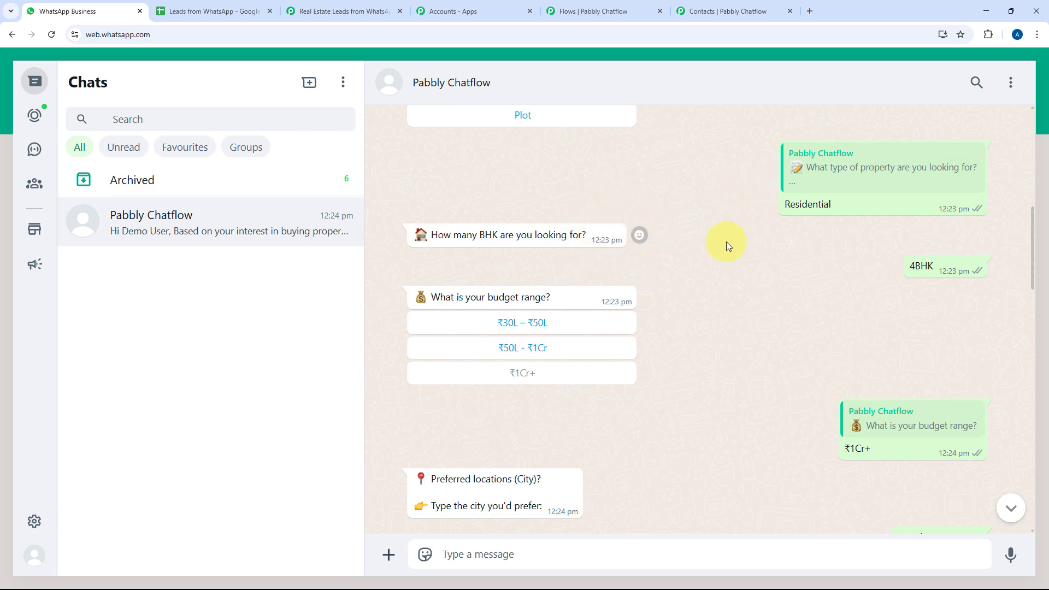
{"action": "left_click", "coordinate": [718, 10]}
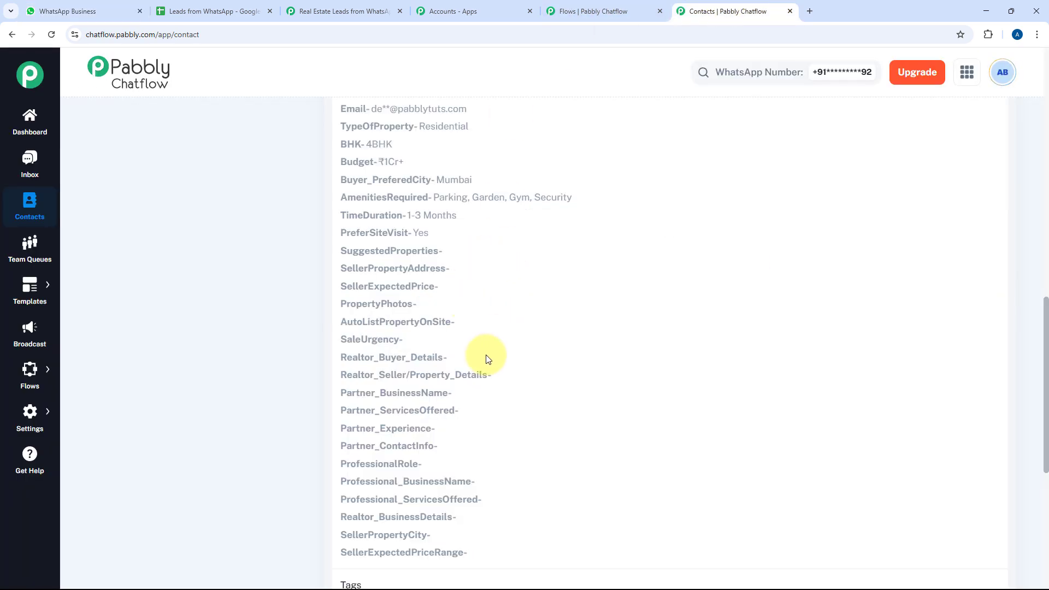
{"action": "scroll", "coordinate": [543, 355], "scroll_direction": "up", "scroll_amount": 8}
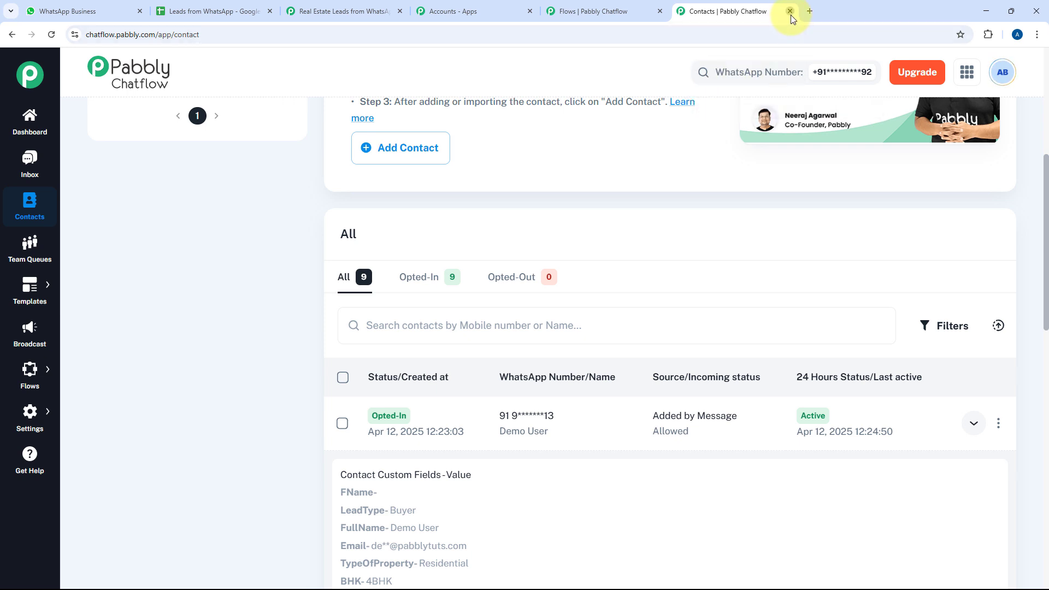
{"action": "left_click", "coordinate": [790, 11]}
{"action": "scroll", "coordinate": [669, 265], "scroll_direction": "down", "scroll_amount": 5}
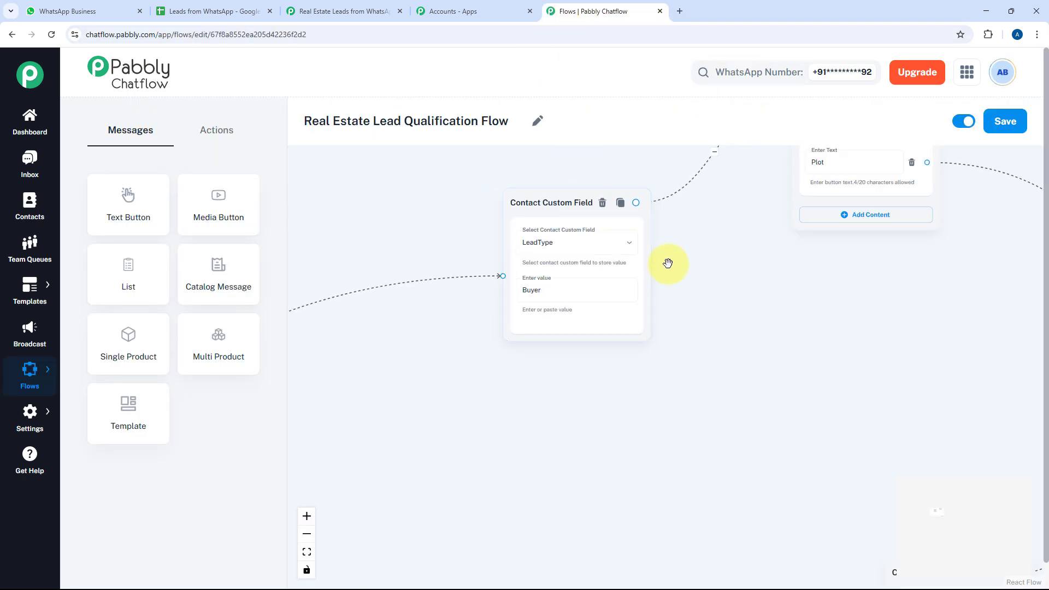
{"action": "left_click_drag", "start_coordinate": [507, 330], "coordinate": [692, 209]}
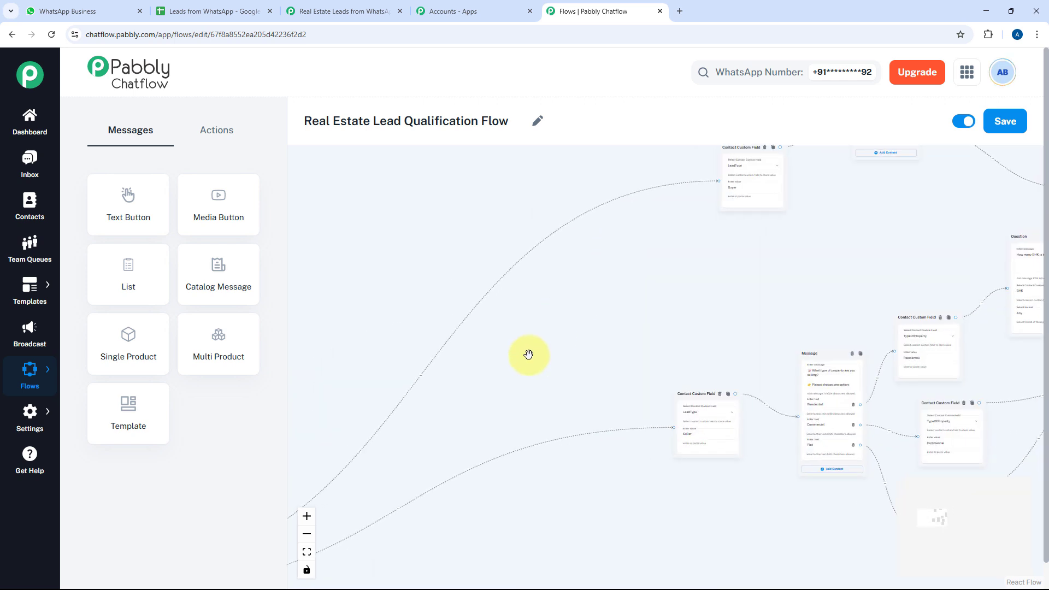
{"action": "left_click_drag", "start_coordinate": [529, 354], "coordinate": [689, 254]}
{"action": "mouse_move", "coordinate": [675, 293]}
{"action": "left_mouse_down"}
{"action": "mouse_move", "coordinate": [445, 426]}
{"action": "mouse_move", "coordinate": [357, 454]}
{"action": "left_mouse_up"}
{"action": "left_click_drag", "start_coordinate": [528, 351], "coordinate": [467, 397]}
{"action": "scroll", "coordinate": [595, 330], "scroll_direction": "up", "scroll_amount": 3}
{"action": "left_click_drag", "start_coordinate": [603, 359], "coordinate": [625, 439]}
{"action": "scroll", "coordinate": [595, 337], "scroll_direction": "up", "scroll_amount": 2}
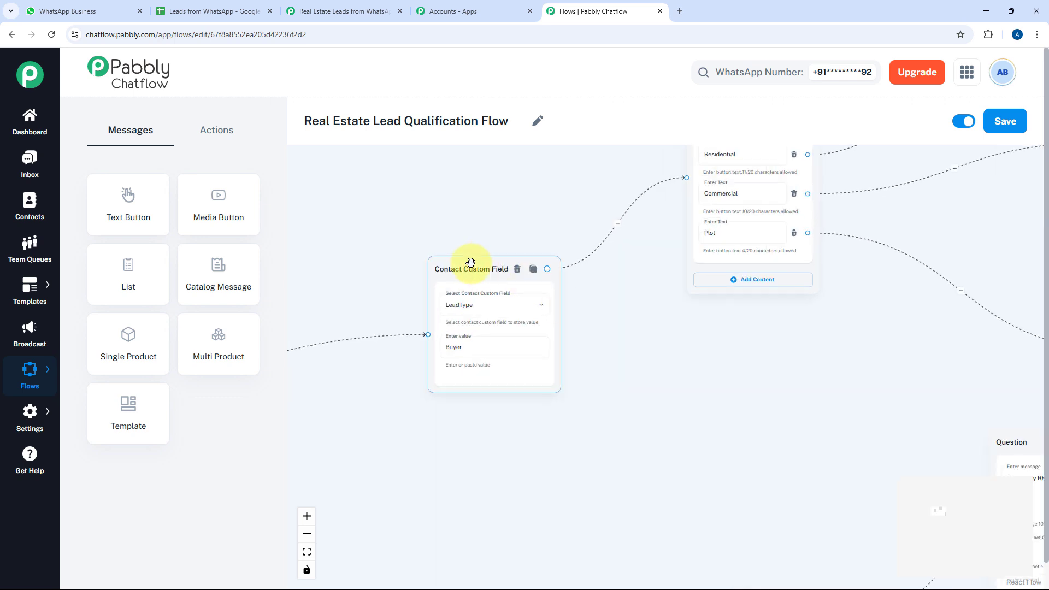
{"action": "left_click_drag", "start_coordinate": [470, 264], "coordinate": [419, 256]}
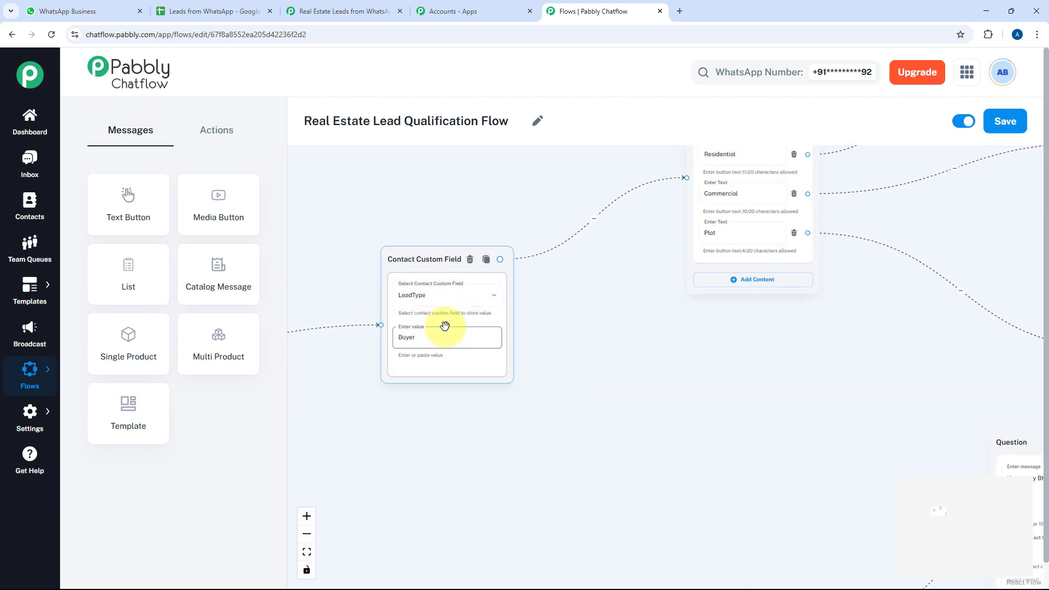
{"action": "left_click", "coordinate": [645, 280]}
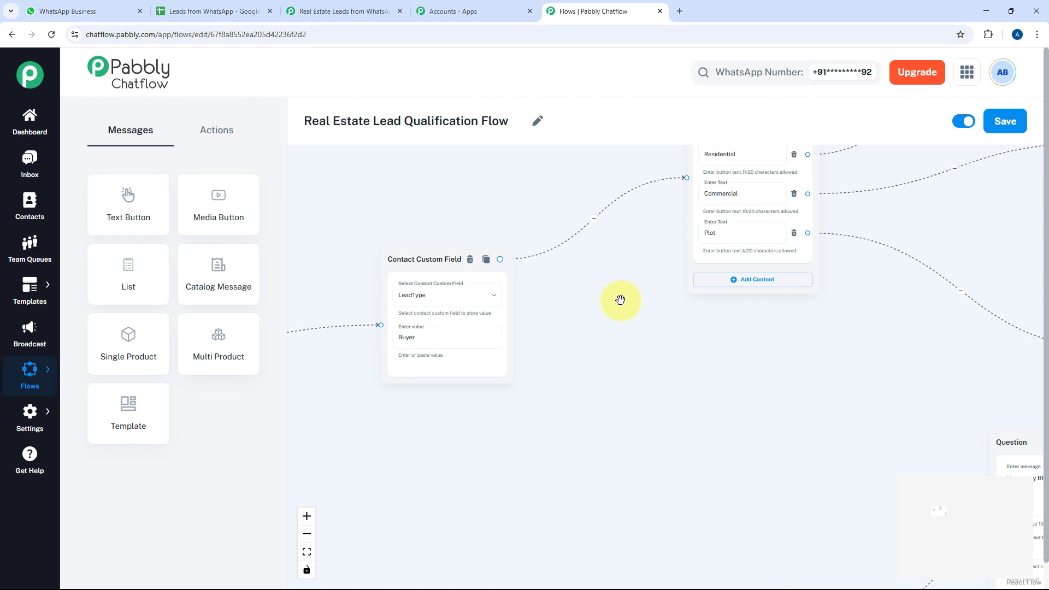
{"action": "left_click_drag", "start_coordinate": [623, 304], "coordinate": [427, 361]}
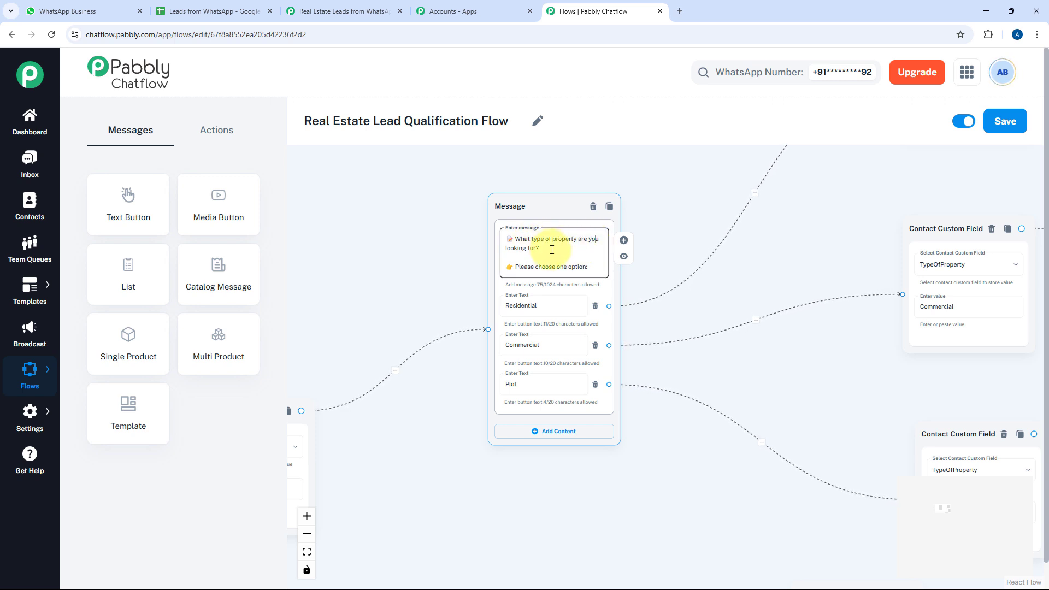
{"action": "scroll", "coordinate": [471, 295], "scroll_direction": "up", "scroll_amount": 2}
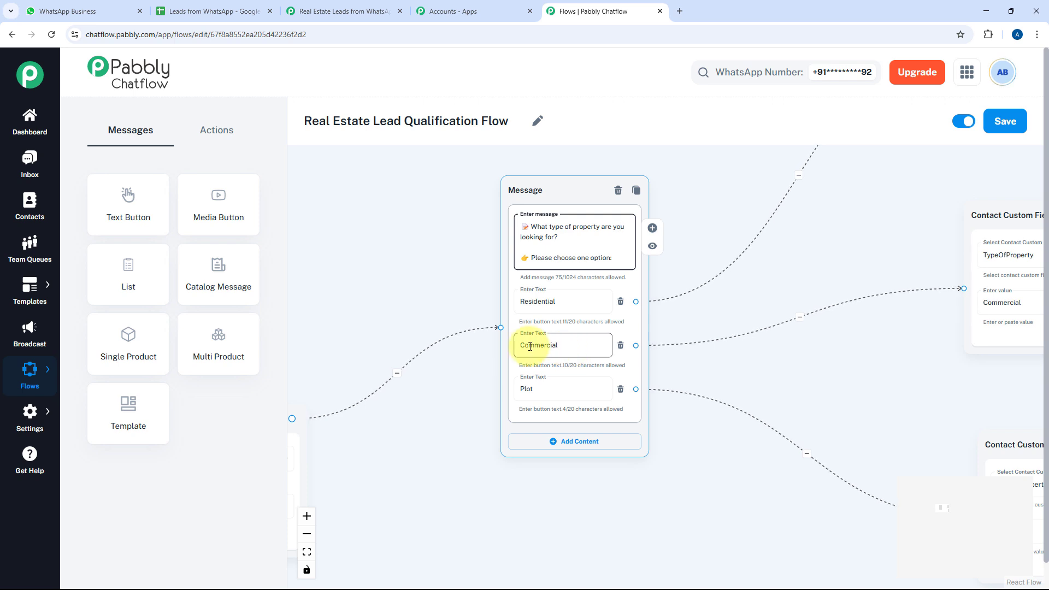
{"action": "left_click", "coordinate": [574, 400]}
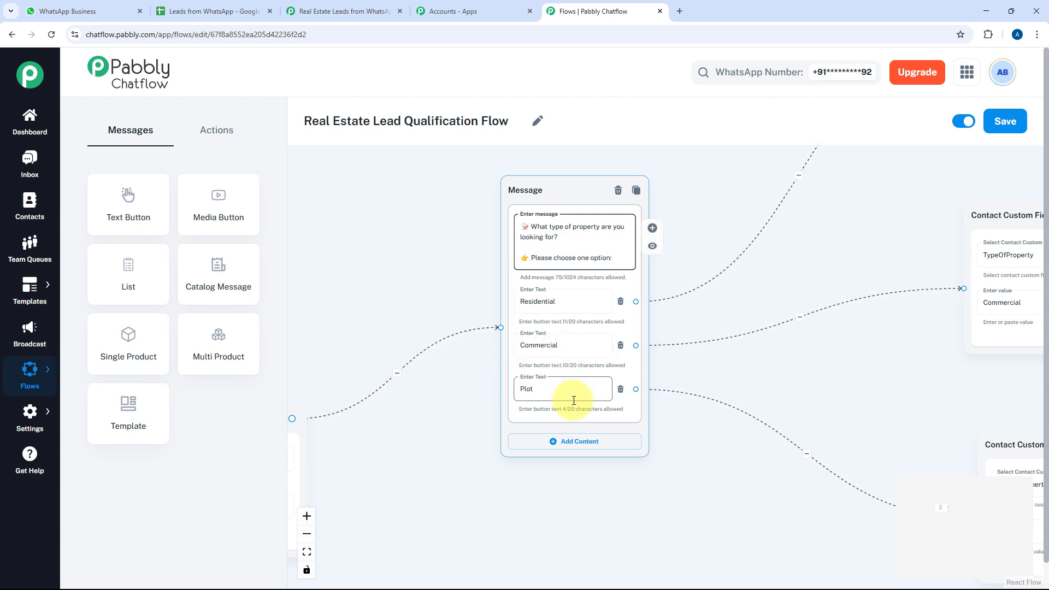
{"action": "left_click", "coordinate": [790, 280]}
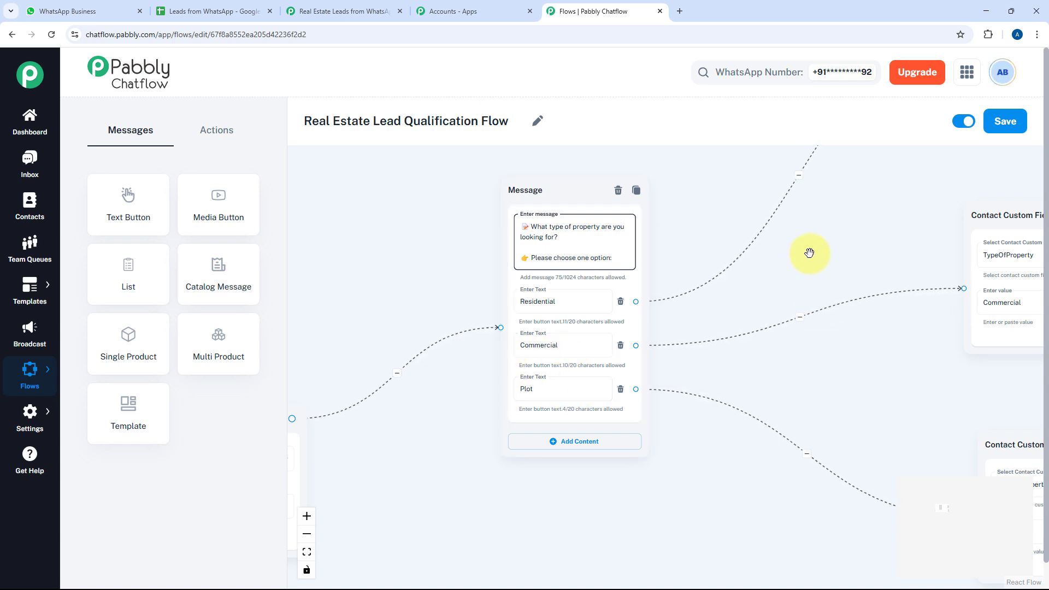
{"action": "left_click_drag", "start_coordinate": [780, 277], "coordinate": [718, 321]}
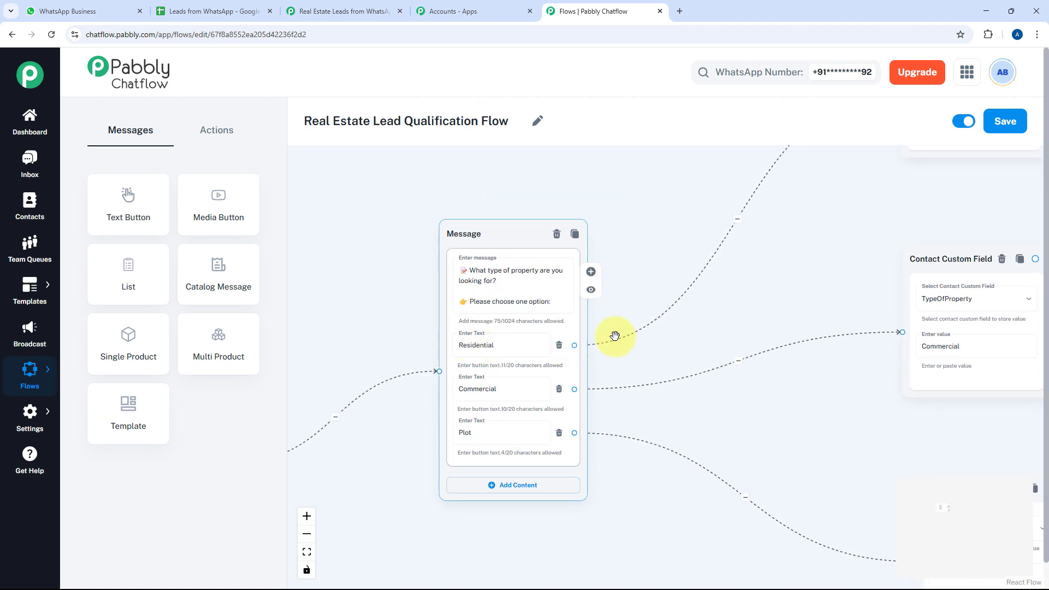
{"action": "left_click_drag", "start_coordinate": [775, 274], "coordinate": [555, 374]}
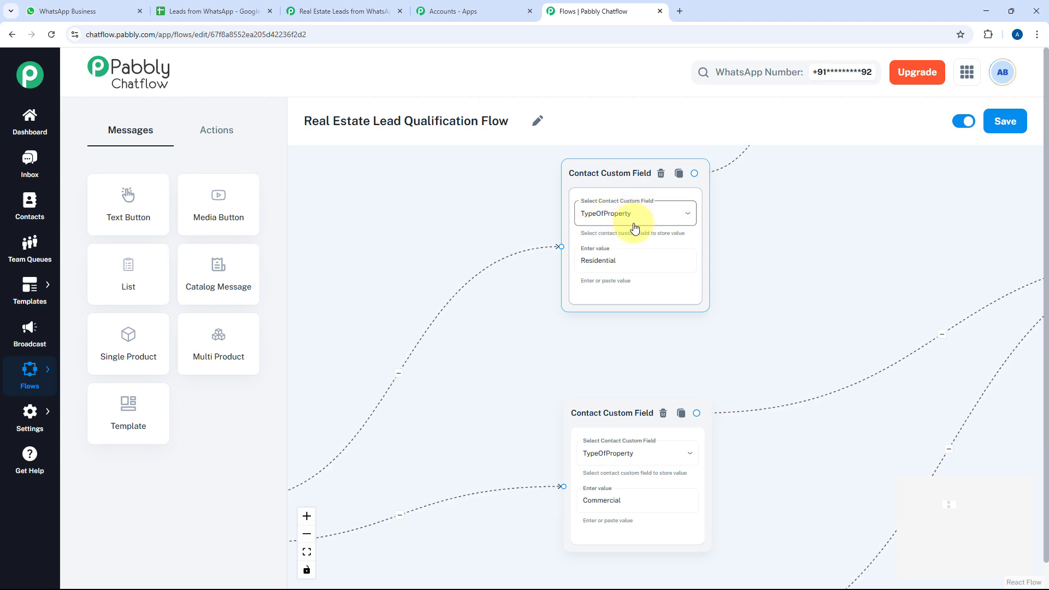
{"action": "left_click", "coordinate": [663, 218]}
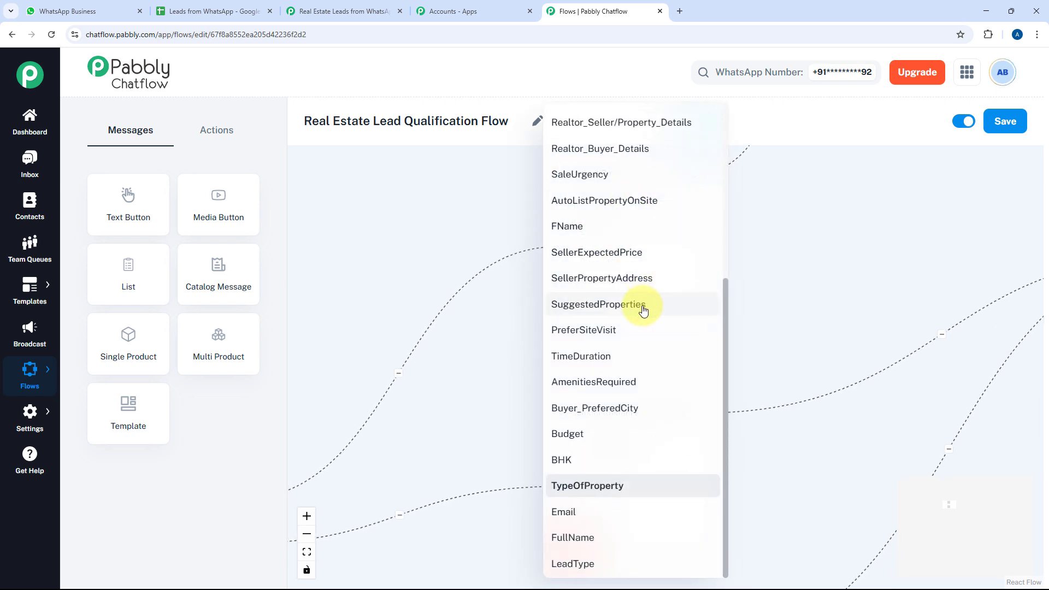
{"action": "scroll", "coordinate": [643, 304], "scroll_direction": "up", "scroll_amount": 5}
{"action": "scroll", "coordinate": [634, 218], "scroll_direction": "down", "scroll_amount": 1}
{"action": "scroll", "coordinate": [601, 210], "scroll_direction": "down", "scroll_amount": 4}
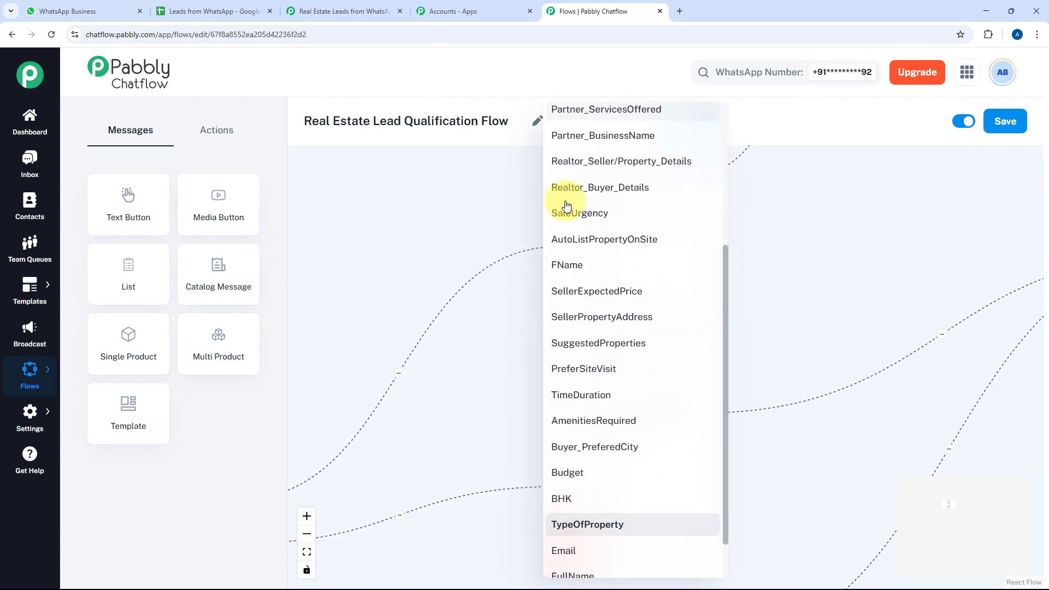
{"action": "left_click", "coordinate": [401, 378]}
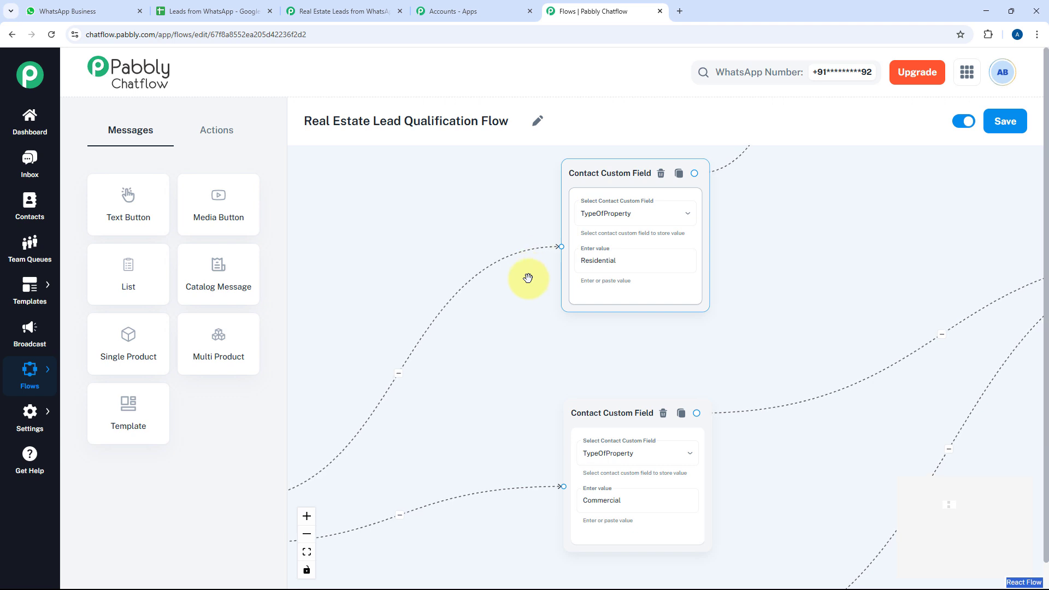
{"action": "left_click_drag", "start_coordinate": [617, 263], "coordinate": [562, 264]}
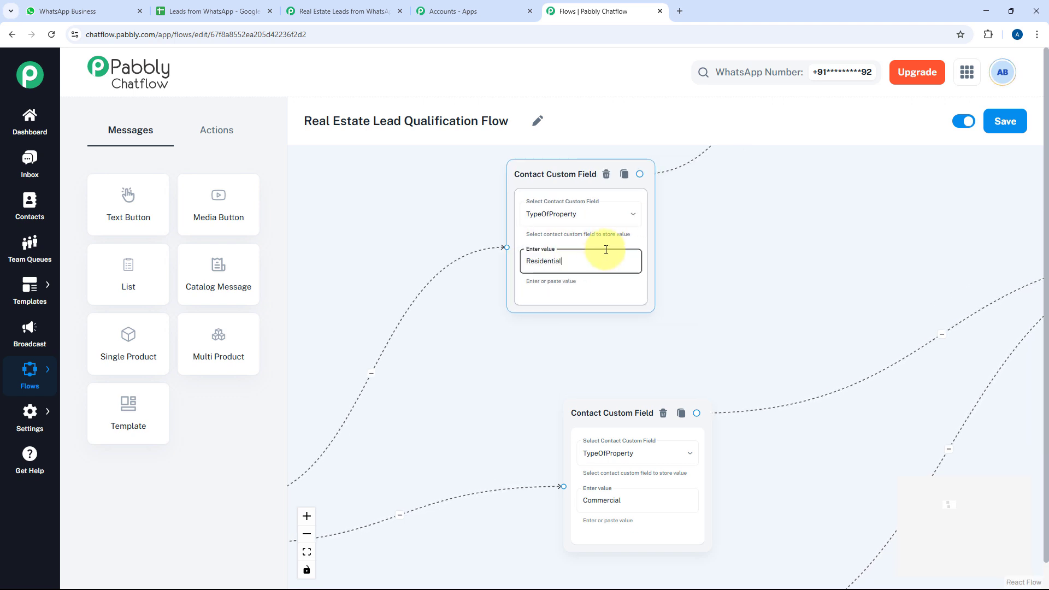
{"action": "scroll", "coordinate": [630, 241], "scroll_direction": "right", "scroll_amount": 5}
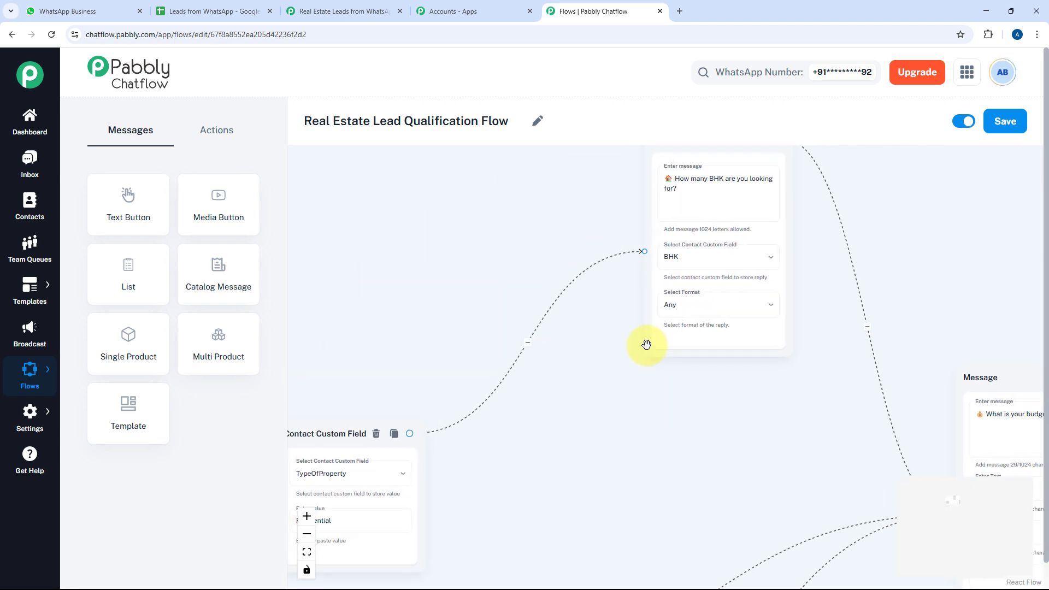
{"action": "left_click_drag", "start_coordinate": [622, 297], "coordinate": [604, 309]}
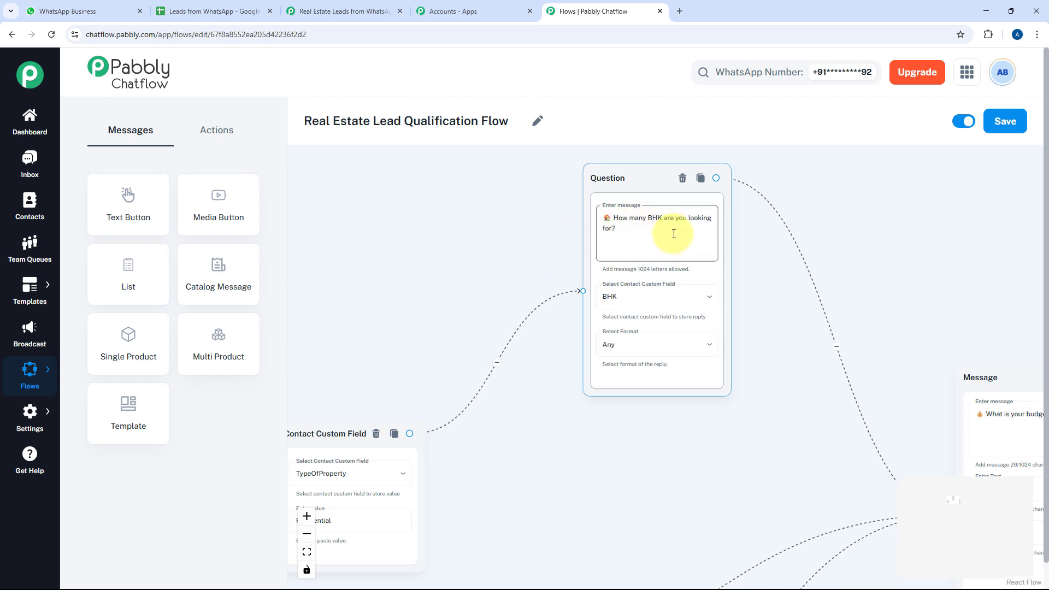
{"action": "left_click_drag", "start_coordinate": [756, 287], "coordinate": [782, 227]}
{"action": "scroll", "coordinate": [782, 227], "scroll_direction": "down", "scroll_amount": 3}
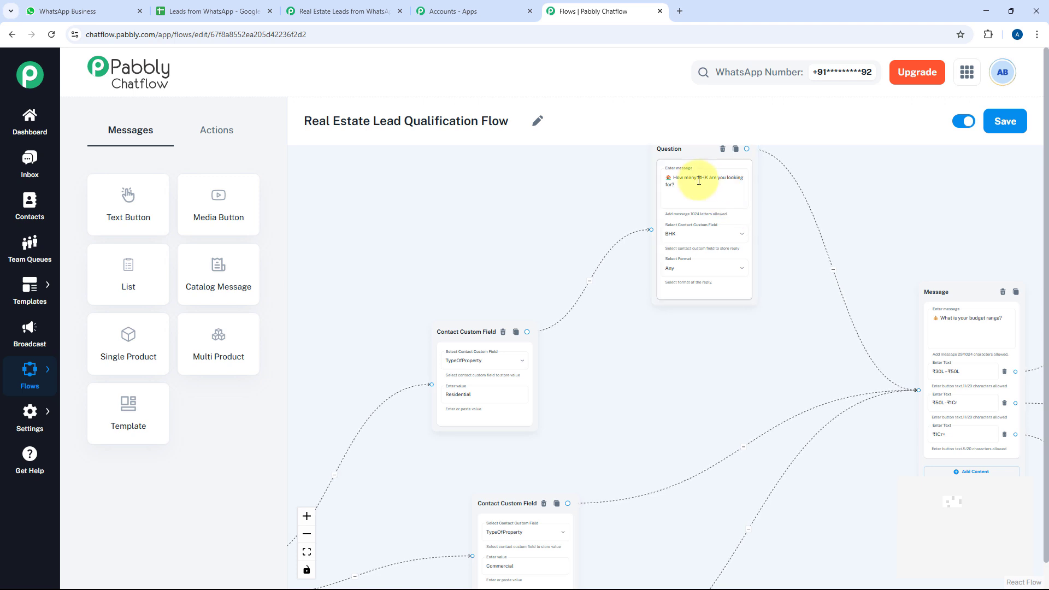
{"action": "left_click_drag", "start_coordinate": [529, 243], "coordinate": [786, 97]}
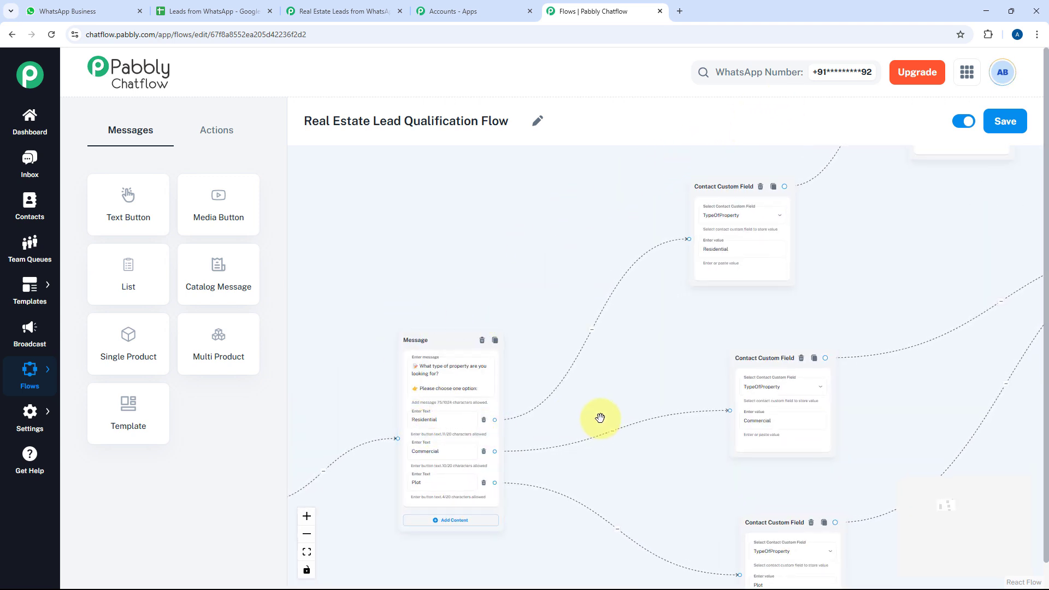
{"action": "left_click_drag", "start_coordinate": [649, 367], "coordinate": [619, 315]}
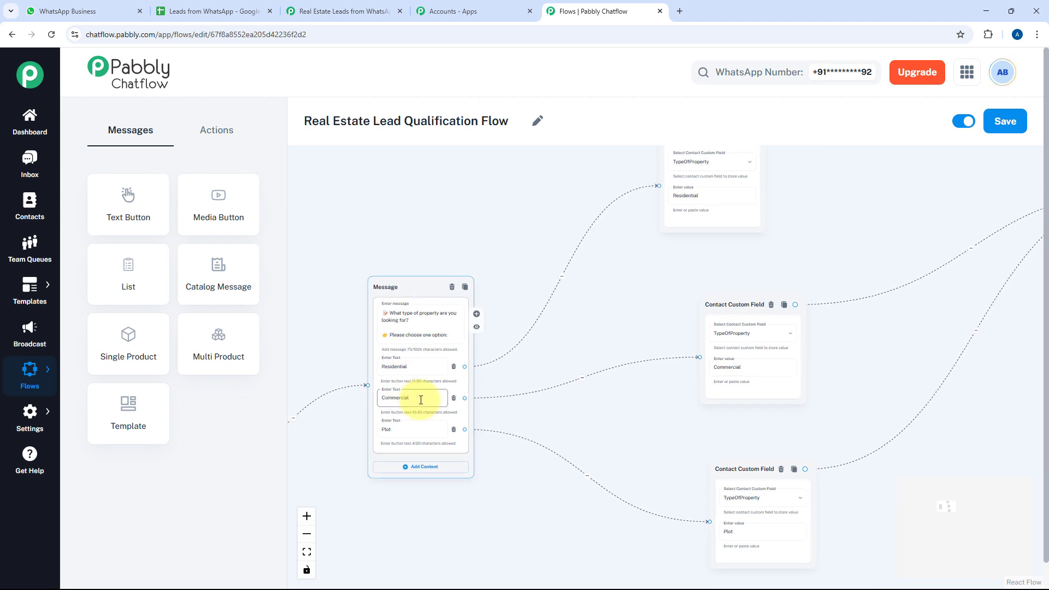
{"action": "left_click_drag", "start_coordinate": [649, 338], "coordinate": [568, 346]}
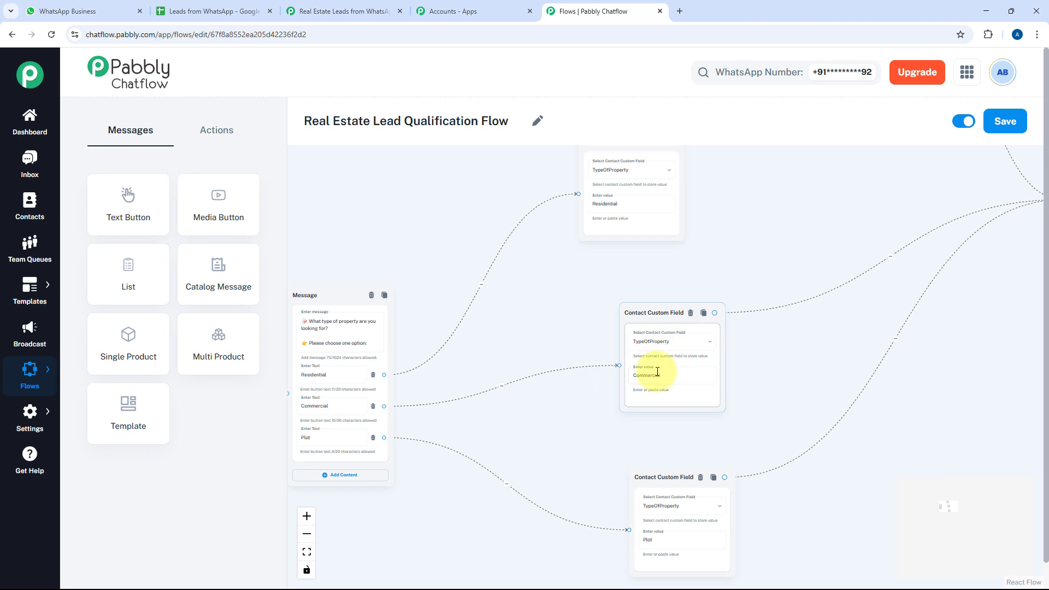
{"action": "scroll", "coordinate": [724, 353], "scroll_direction": "up", "scroll_amount": 1}
{"action": "scroll", "coordinate": [710, 353], "scroll_direction": "up", "scroll_amount": 4}
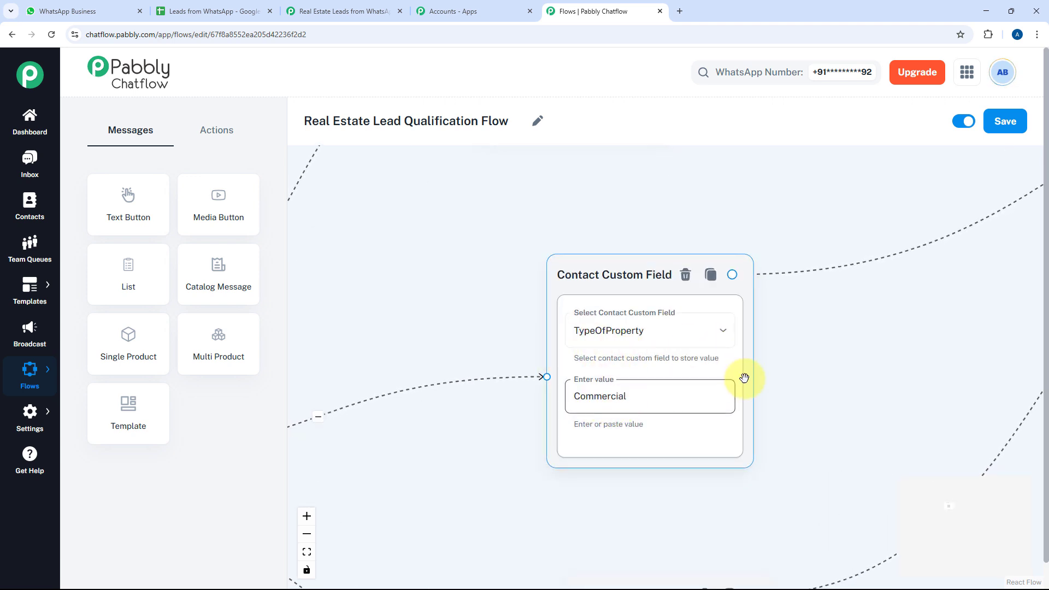
{"action": "scroll", "coordinate": [683, 389], "scroll_direction": "down", "scroll_amount": 4}
{"action": "left_click_drag", "start_coordinate": [706, 437], "coordinate": [627, 292]}
{"action": "left_click_drag", "start_coordinate": [646, 348], "coordinate": [599, 397]}
{"action": "scroll", "coordinate": [655, 345], "scroll_direction": "down", "scroll_amount": 2}
{"action": "left_click_drag", "start_coordinate": [733, 240], "coordinate": [649, 340]}
{"action": "left_click_drag", "start_coordinate": [725, 284], "coordinate": [646, 369]}
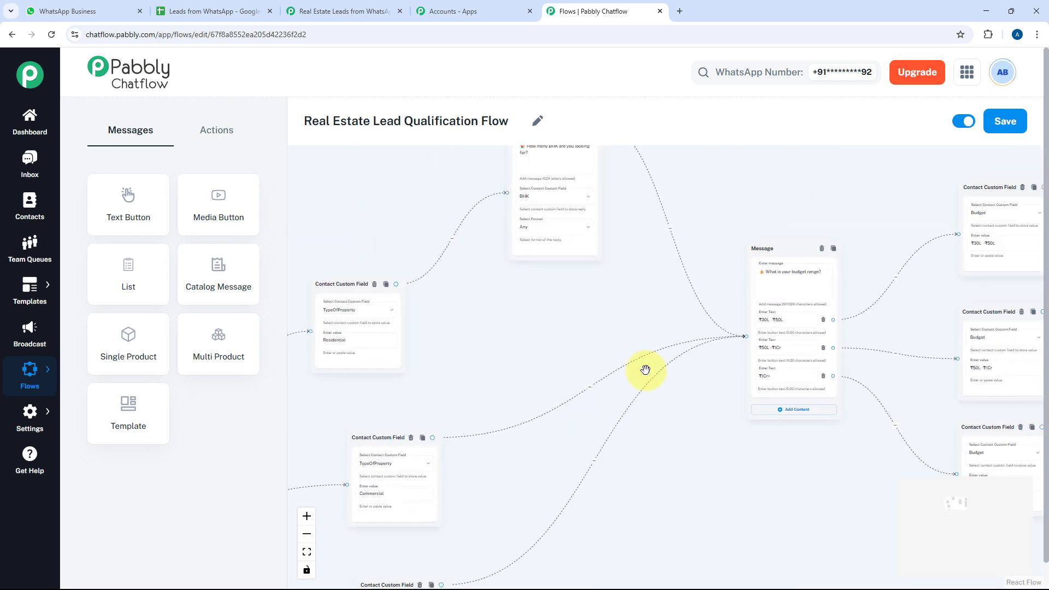
{"action": "scroll", "coordinate": [664, 353], "scroll_direction": "up", "scroll_amount": 3}
{"action": "left_click_drag", "start_coordinate": [706, 312], "coordinate": [590, 370]}
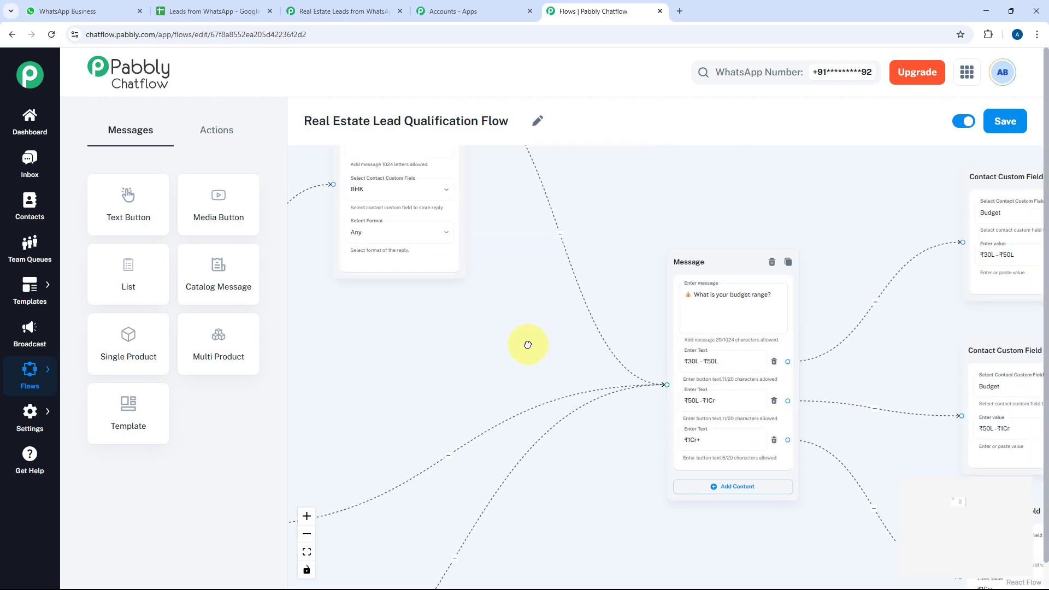
{"action": "left_click_drag", "start_coordinate": [404, 356], "coordinate": [555, 366]}
{"action": "left_click_drag", "start_coordinate": [481, 382], "coordinate": [367, 517]}
{"action": "scroll", "coordinate": [606, 377], "scroll_direction": "up", "scroll_amount": 4}
{"action": "scroll", "coordinate": [606, 364], "scroll_direction": "down", "scroll_amount": 2}
{"action": "scroll", "coordinate": [606, 363], "scroll_direction": "down", "scroll_amount": 1}
{"action": "left_click_drag", "start_coordinate": [685, 322], "coordinate": [608, 311]}
{"action": "left_click_drag", "start_coordinate": [726, 328], "coordinate": [552, 153]}
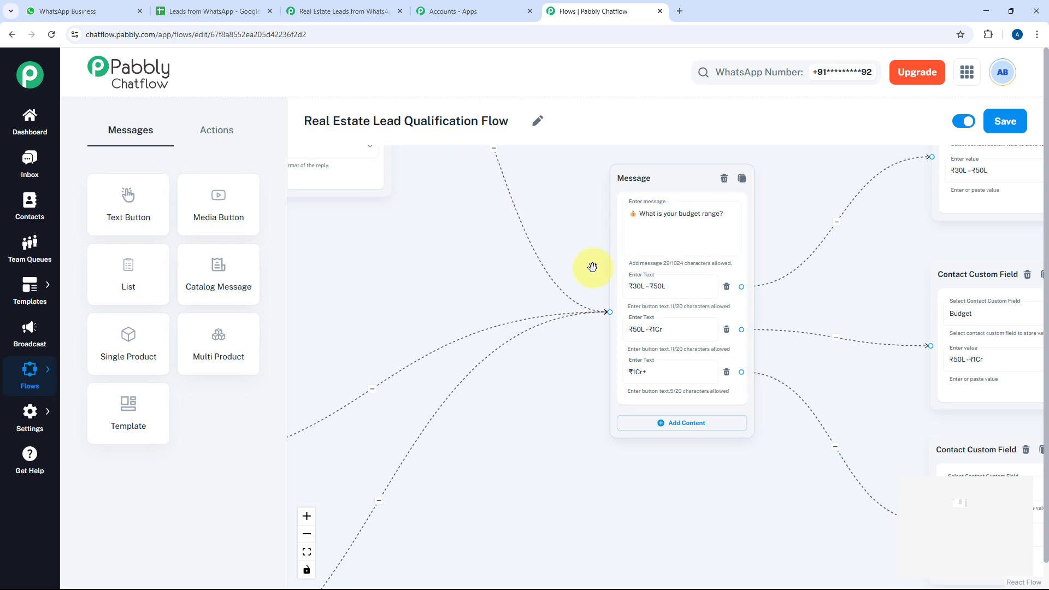
{"action": "scroll", "coordinate": [595, 260], "scroll_direction": "down", "scroll_amount": 3}
{"action": "left_click_drag", "start_coordinate": [456, 283], "coordinate": [573, 256]}
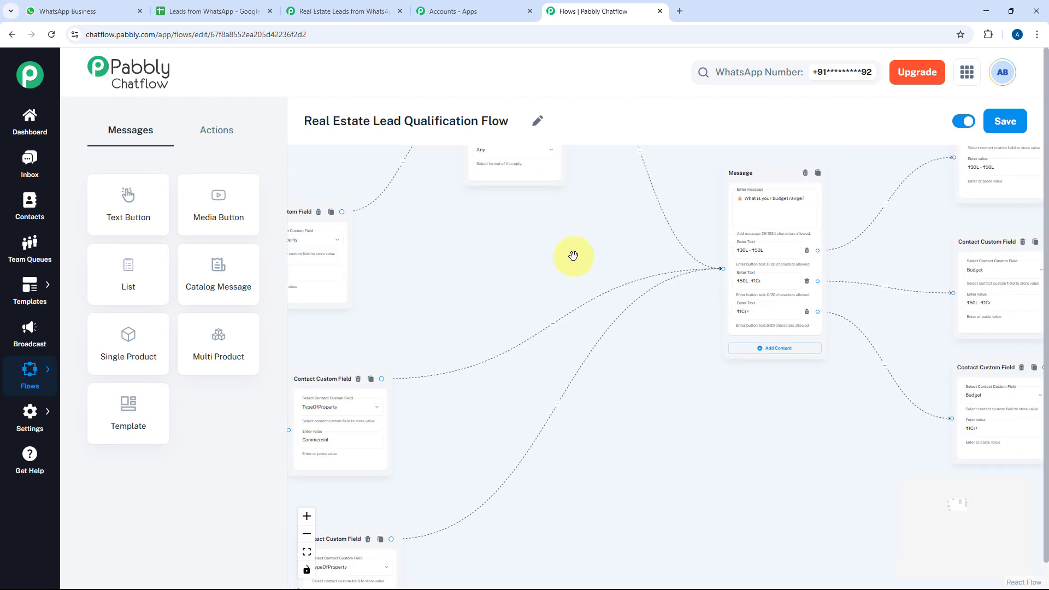
{"action": "left_click_drag", "start_coordinate": [514, 294], "coordinate": [782, 290]}
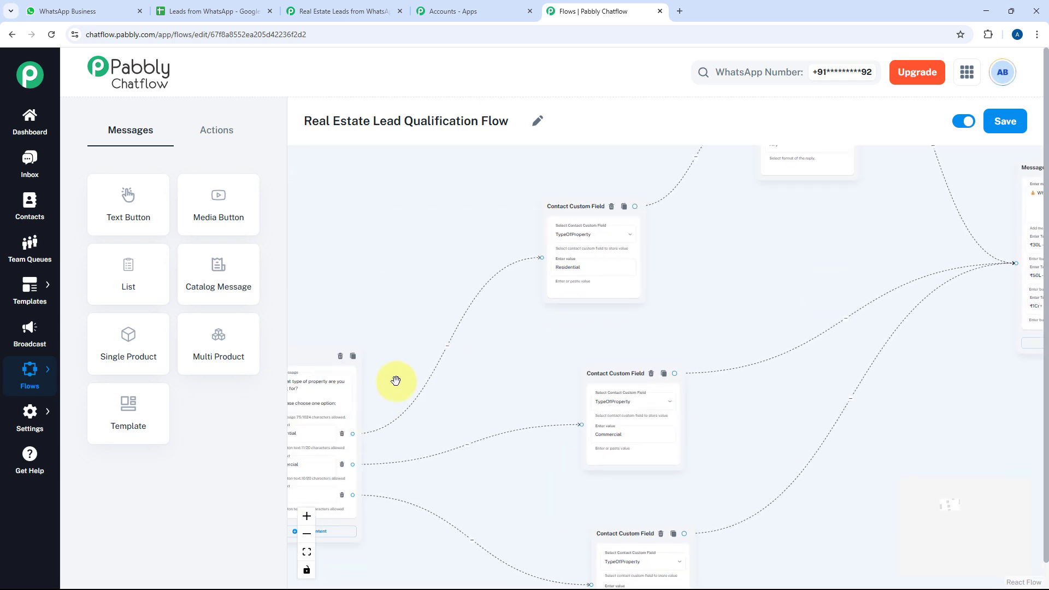
{"action": "left_click_drag", "start_coordinate": [396, 377], "coordinate": [479, 305]}
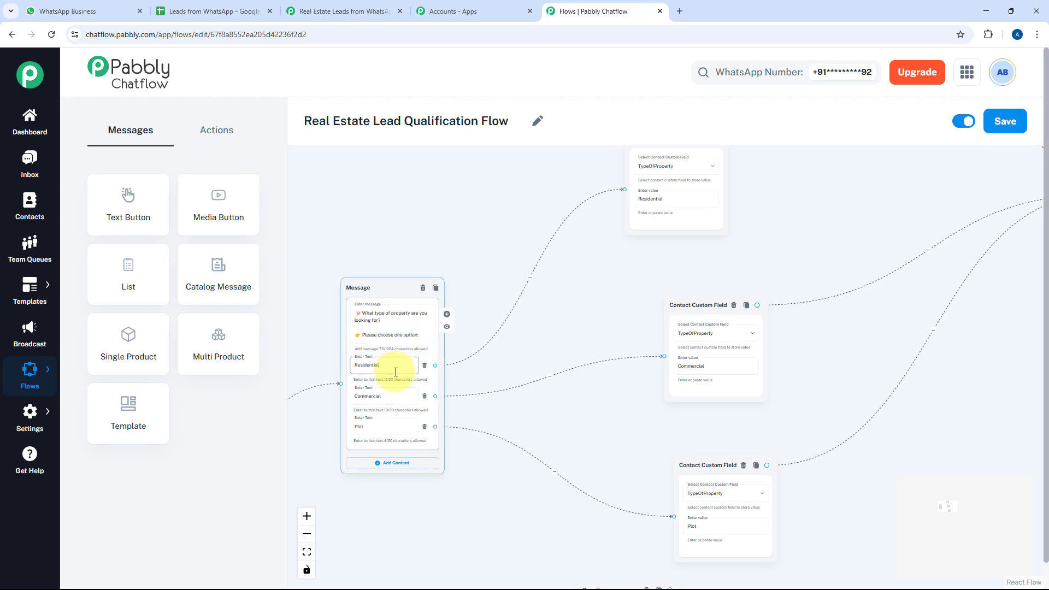
{"action": "left_click", "coordinate": [407, 405]}
{"action": "left_click_drag", "start_coordinate": [620, 306], "coordinate": [508, 346]}
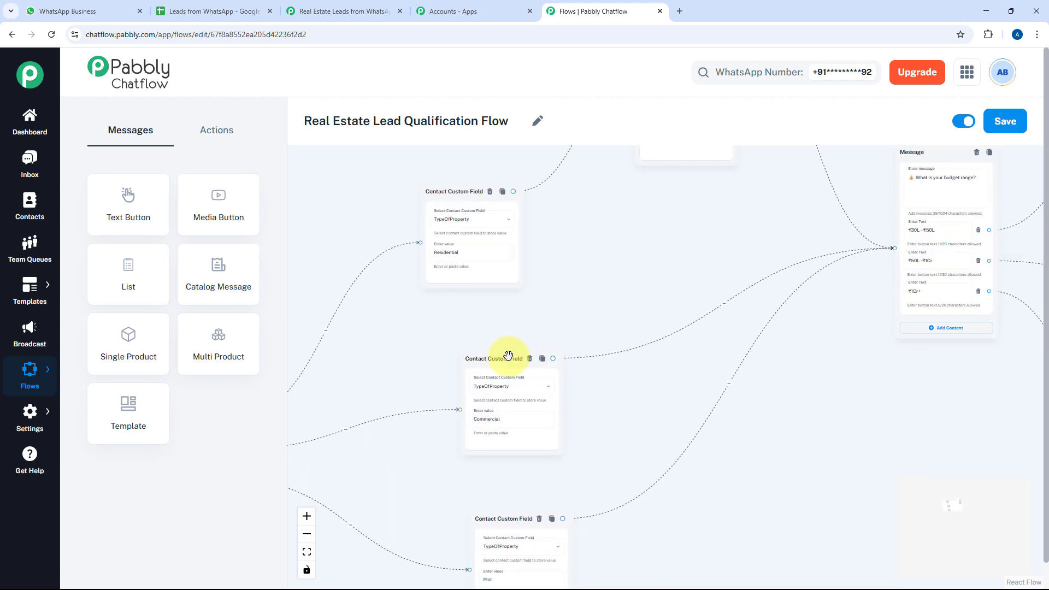
{"action": "left_click_drag", "start_coordinate": [806, 331], "coordinate": [475, 383]}
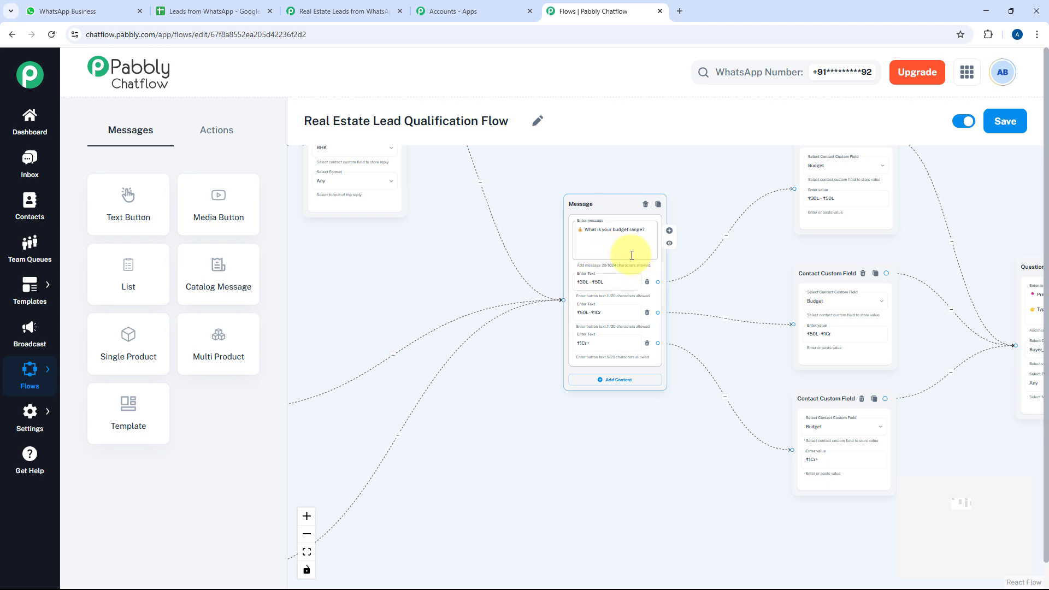
{"action": "scroll", "coordinate": [710, 295], "scroll_direction": "up", "scroll_amount": 5}
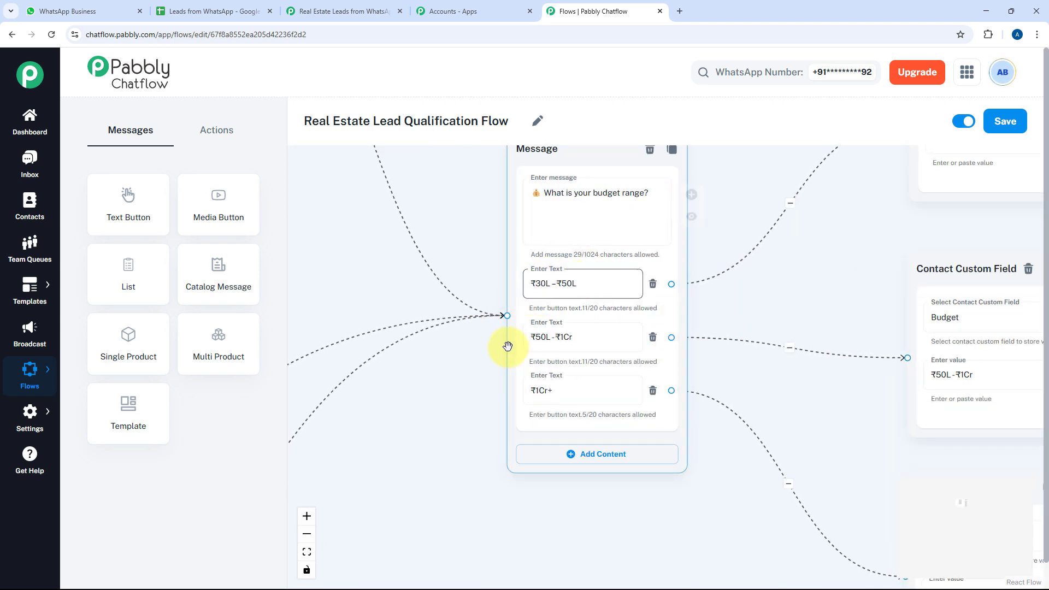
{"action": "left_click", "coordinate": [813, 283]}
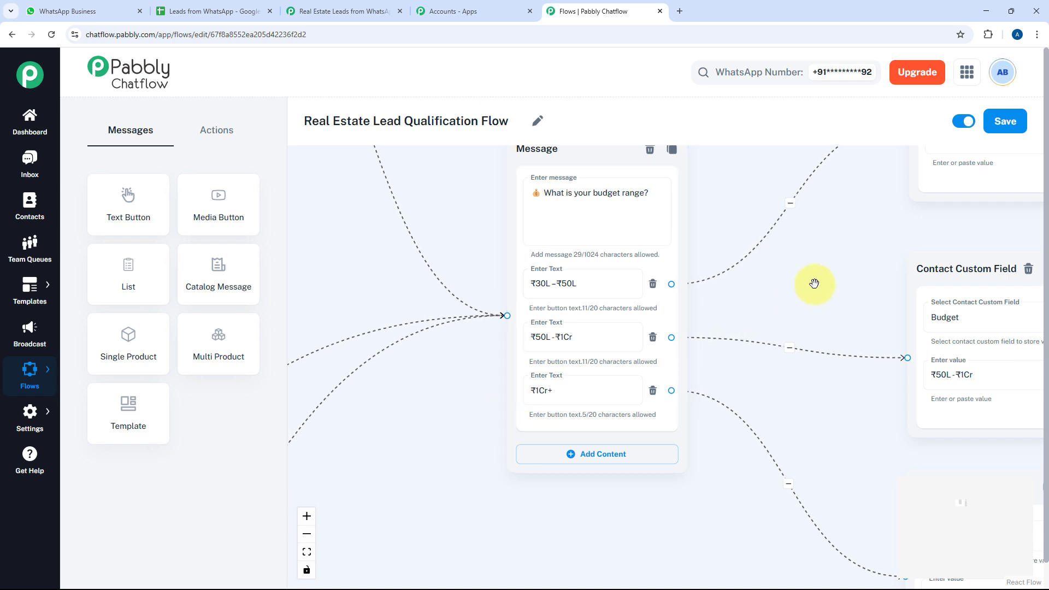
{"action": "scroll", "coordinate": [814, 284], "scroll_direction": "down", "scroll_amount": 1}
{"action": "left_click_drag", "start_coordinate": [813, 284], "coordinate": [772, 348]}
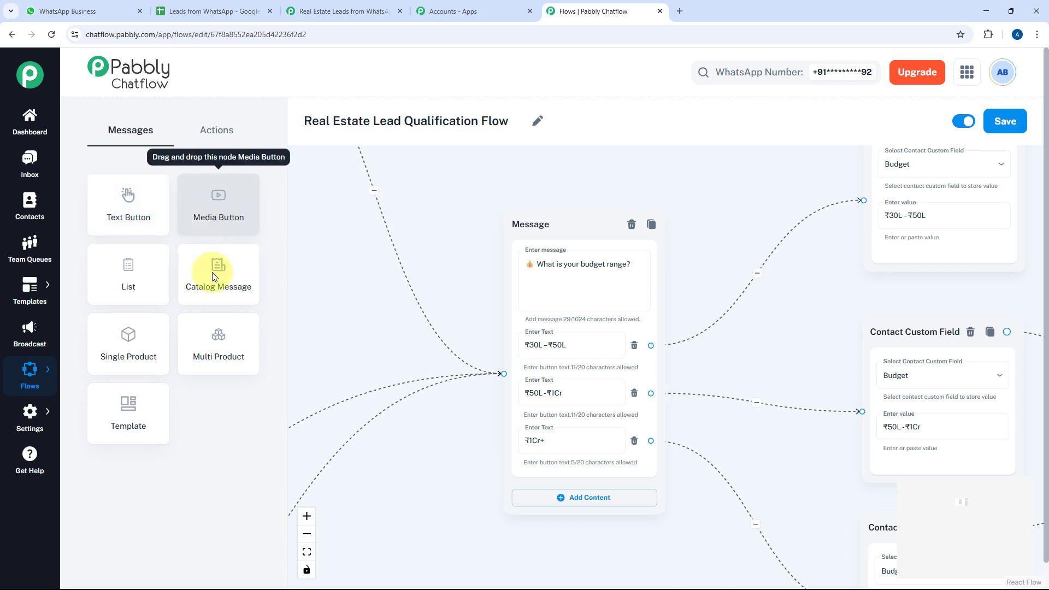
Show the Actions node list (Condition, Ask Question, Set Custom Field, Add Tag, API Request) and pan to the BHK question
{"action": "left_click", "coordinate": [217, 131]}
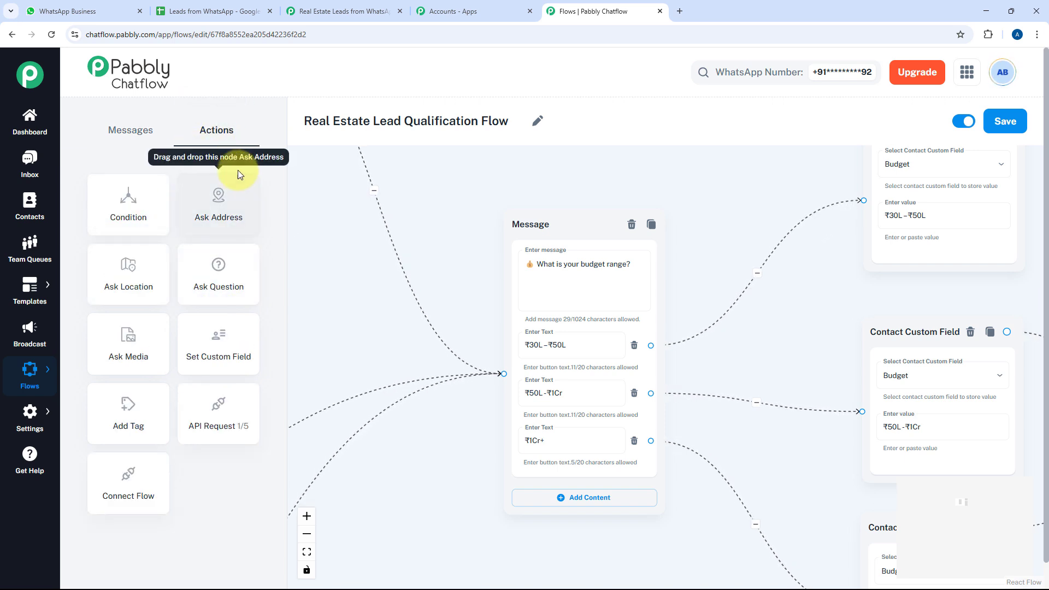
{"action": "left_click", "coordinate": [134, 130]}
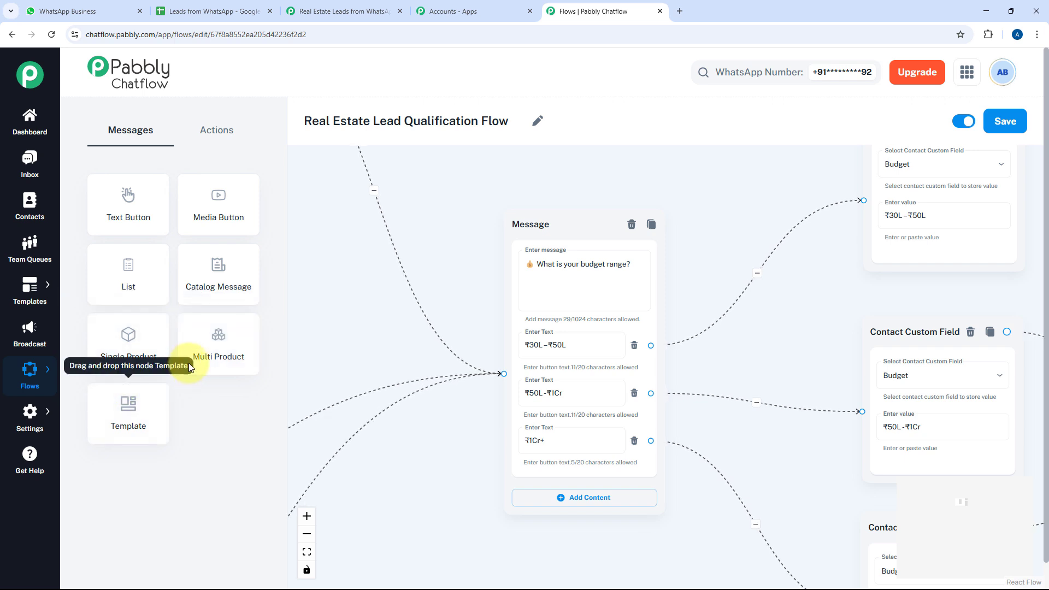
{"action": "left_click", "coordinate": [228, 132]}
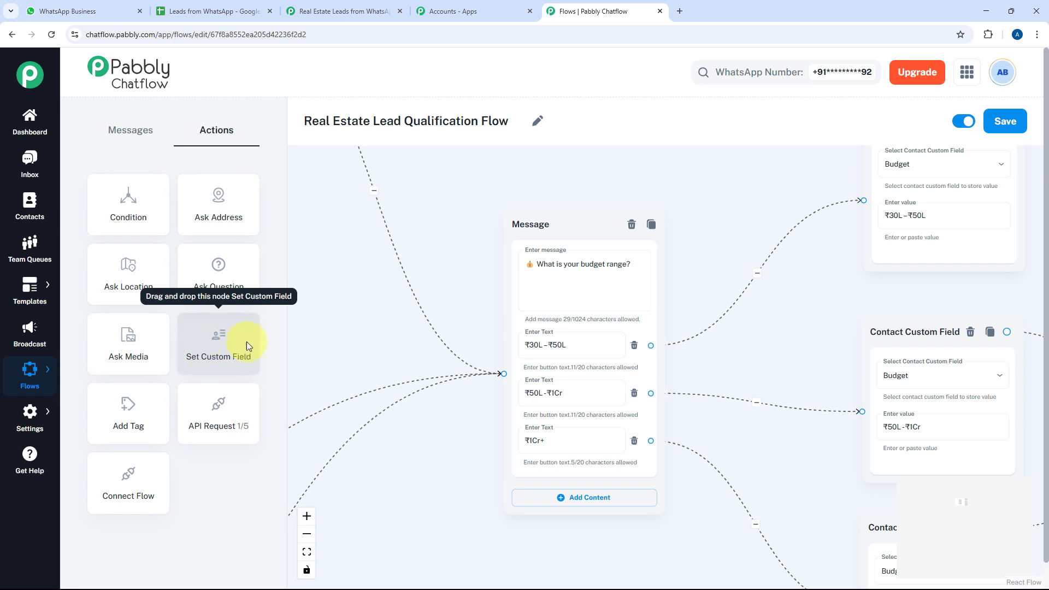
{"action": "left_click_drag", "start_coordinate": [508, 399], "coordinate": [686, 508]}
{"action": "left_click_drag", "start_coordinate": [430, 486], "coordinate": [739, 297]}
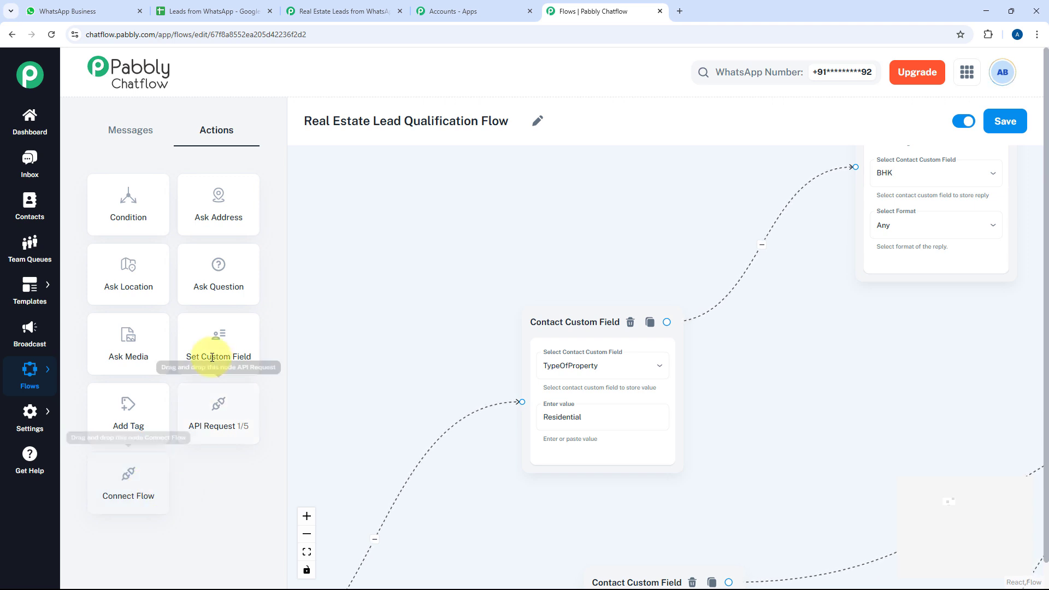
{"action": "left_click_drag", "start_coordinate": [543, 282], "coordinate": [267, 452]}
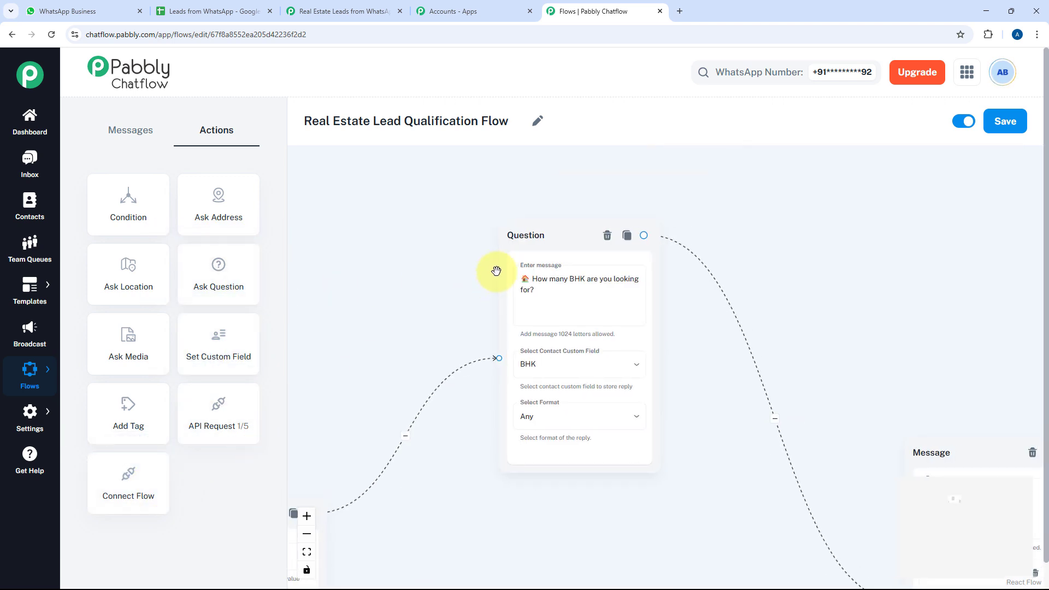
{"action": "left_click", "coordinate": [534, 291]}
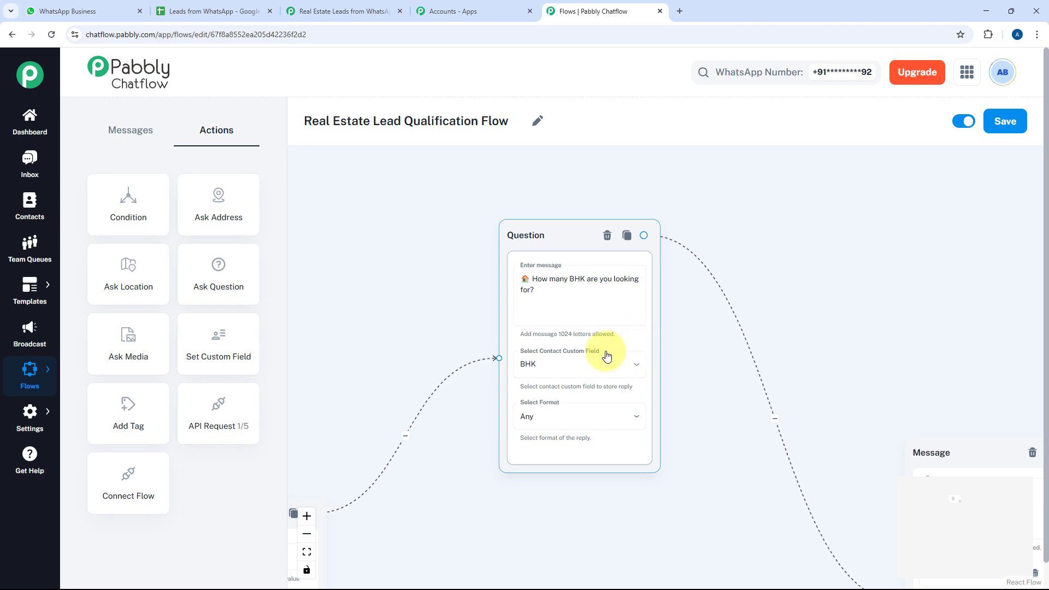
{"action": "left_click_drag", "start_coordinate": [632, 332], "coordinate": [595, 334]}
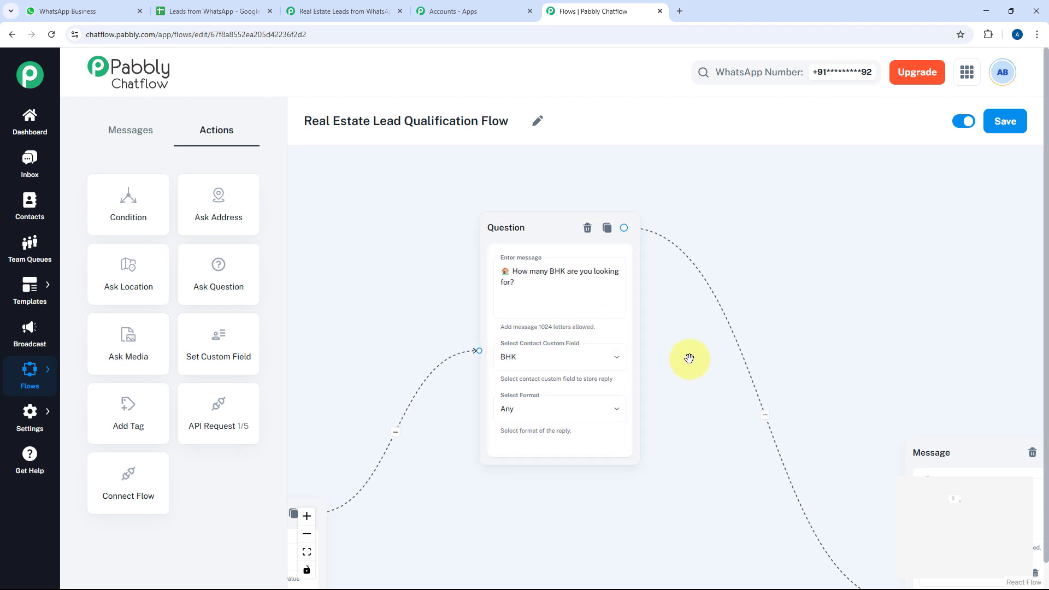
{"action": "left_click_drag", "start_coordinate": [686, 355], "coordinate": [952, 260]}
{"action": "scroll", "coordinate": [547, 306], "scroll_direction": "down", "scroll_amount": 2}
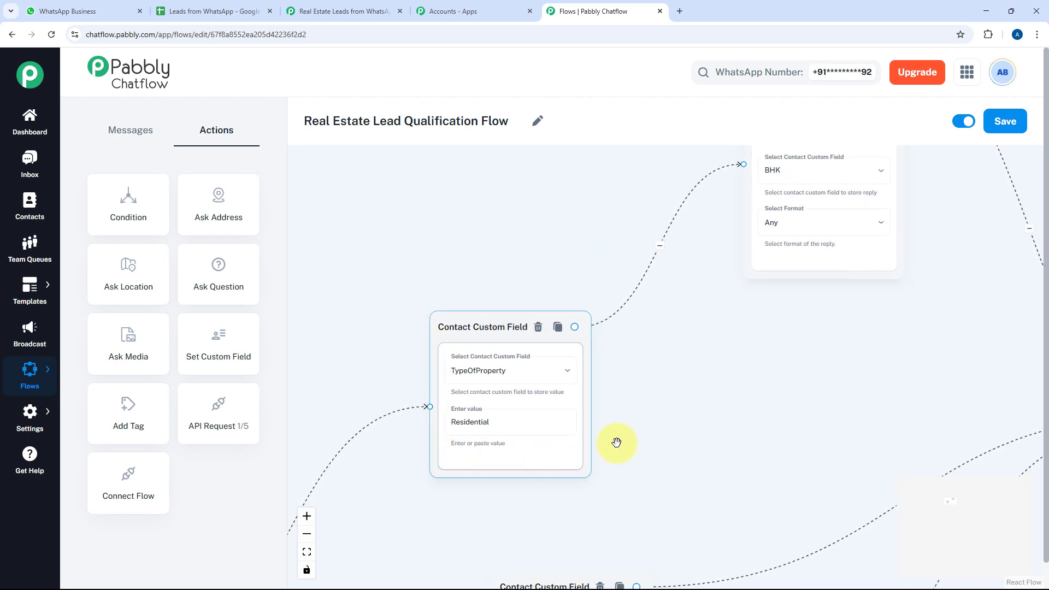
{"action": "left_click_drag", "start_coordinate": [616, 442], "coordinate": [352, 469]}
{"action": "left_click_drag", "start_coordinate": [781, 424], "coordinate": [536, 365]}
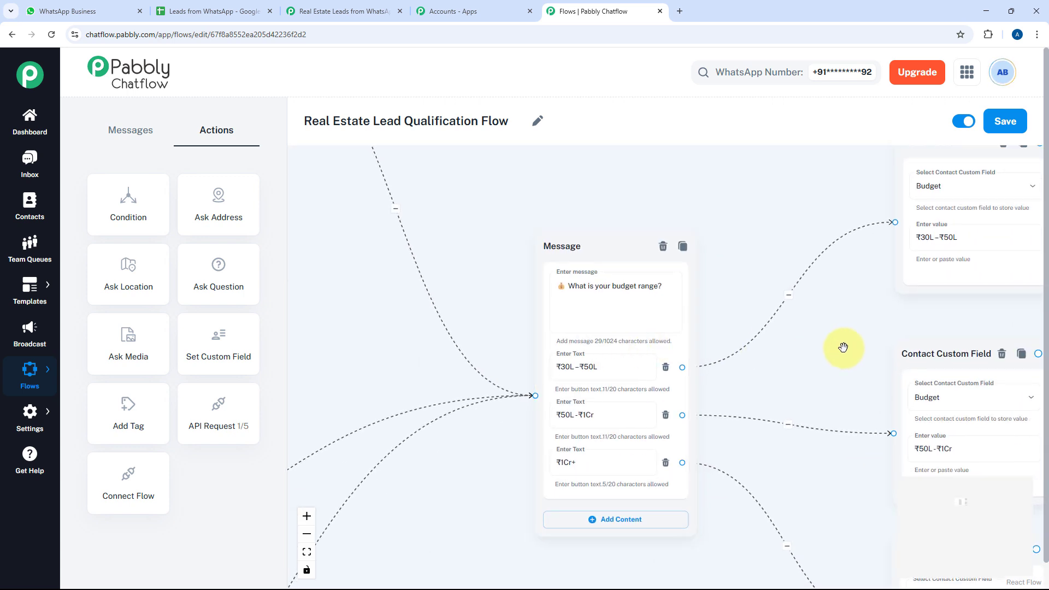
{"action": "left_click_drag", "start_coordinate": [842, 346], "coordinate": [651, 328]}
{"action": "scroll", "coordinate": [623, 330], "scroll_direction": "down", "scroll_amount": 3}
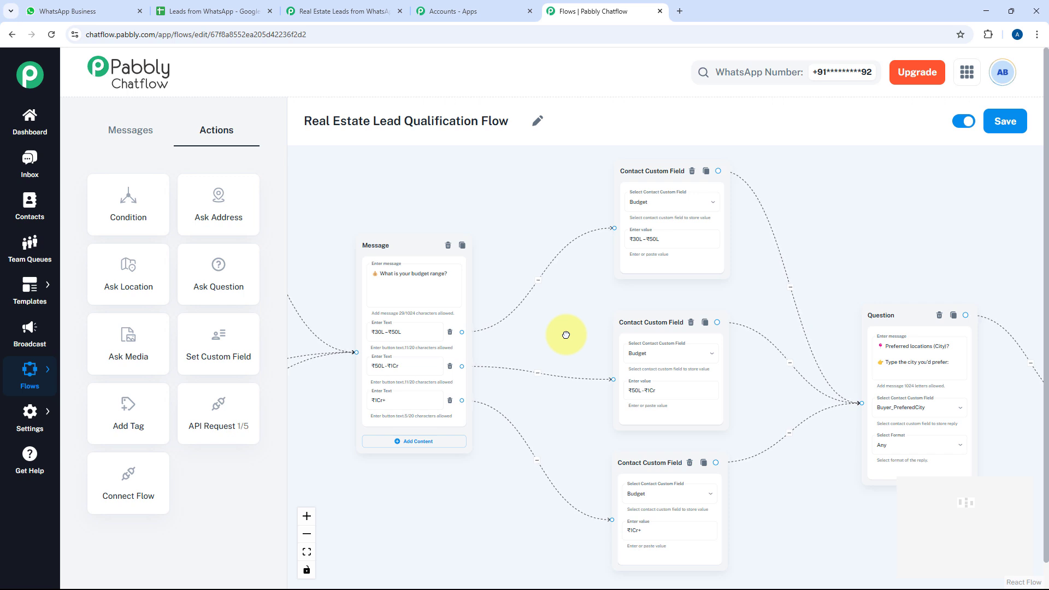
{"action": "left_click_drag", "start_coordinate": [578, 316], "coordinate": [512, 311]}
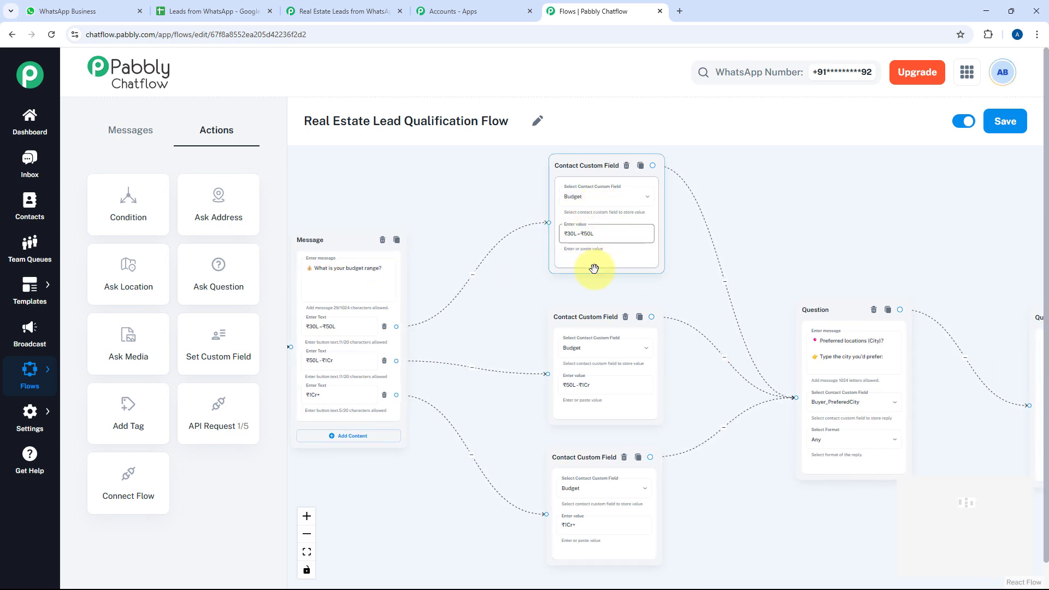
{"action": "left_click_drag", "start_coordinate": [732, 297], "coordinate": [515, 205]}
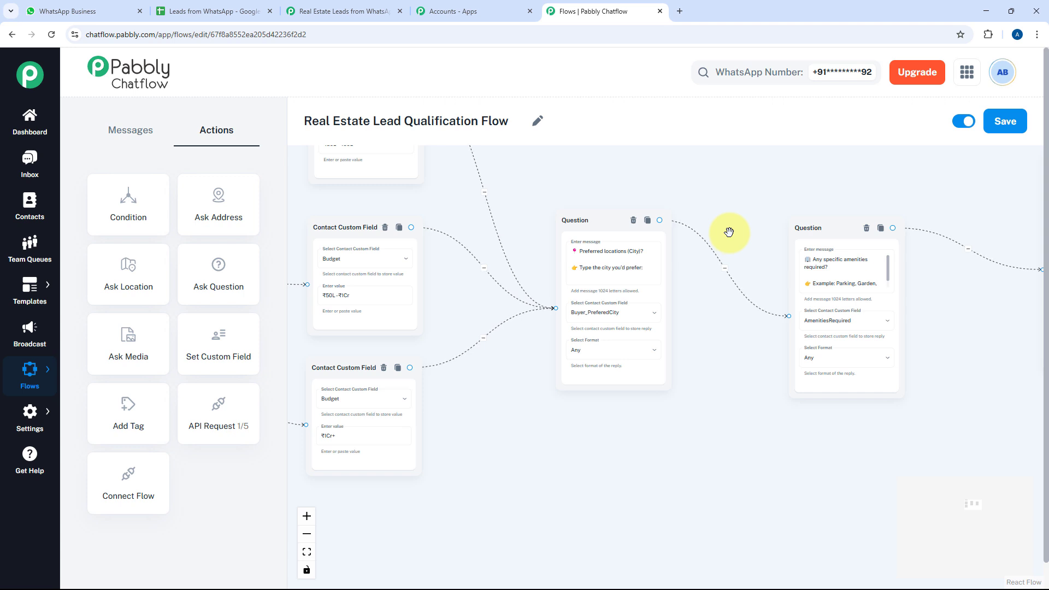
{"action": "left_click_drag", "start_coordinate": [729, 232], "coordinate": [456, 250]}
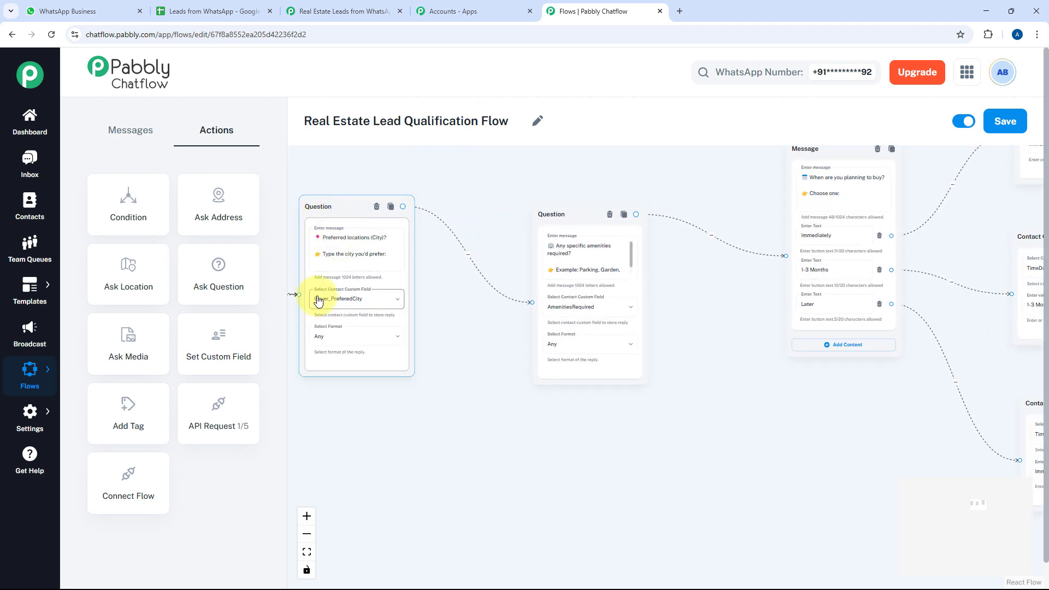
{"action": "scroll", "coordinate": [445, 295], "scroll_direction": "up", "scroll_amount": 5}
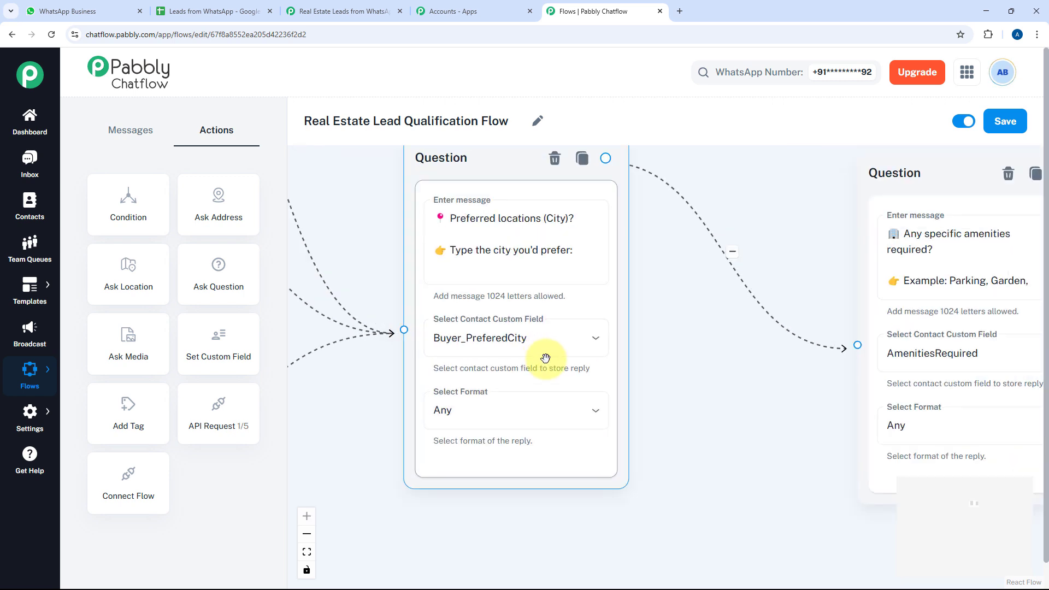
{"action": "left_click_drag", "start_coordinate": [660, 377], "coordinate": [408, 414]}
{"action": "left_click_drag", "start_coordinate": [556, 348], "coordinate": [451, 296]}
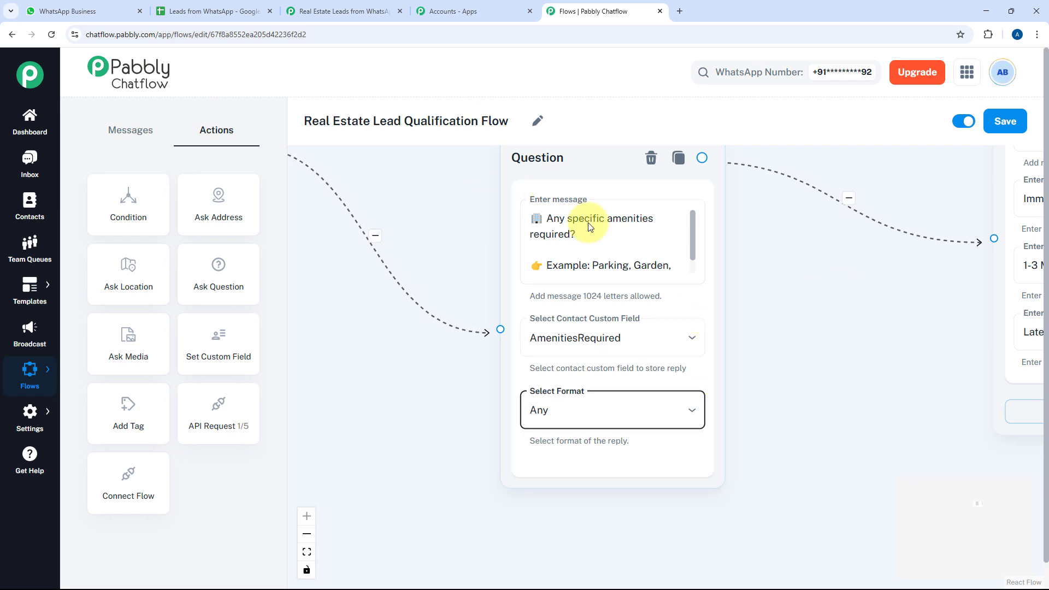
{"action": "left_click", "coordinate": [615, 414]}
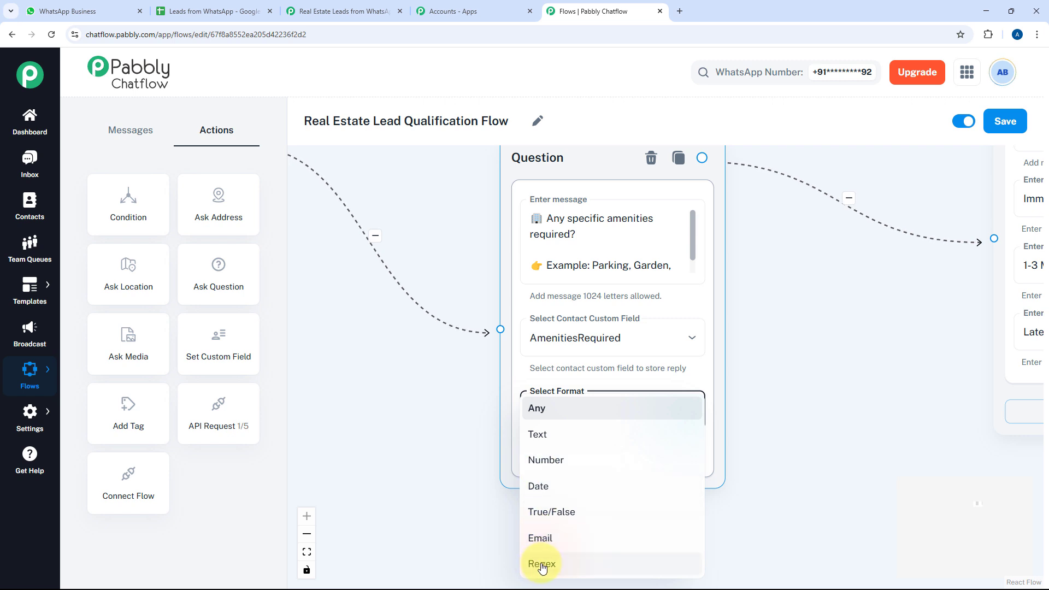
{"action": "left_click", "coordinate": [562, 417]}
{"action": "scroll", "coordinate": [724, 371], "scroll_direction": "down", "scroll_amount": 4}
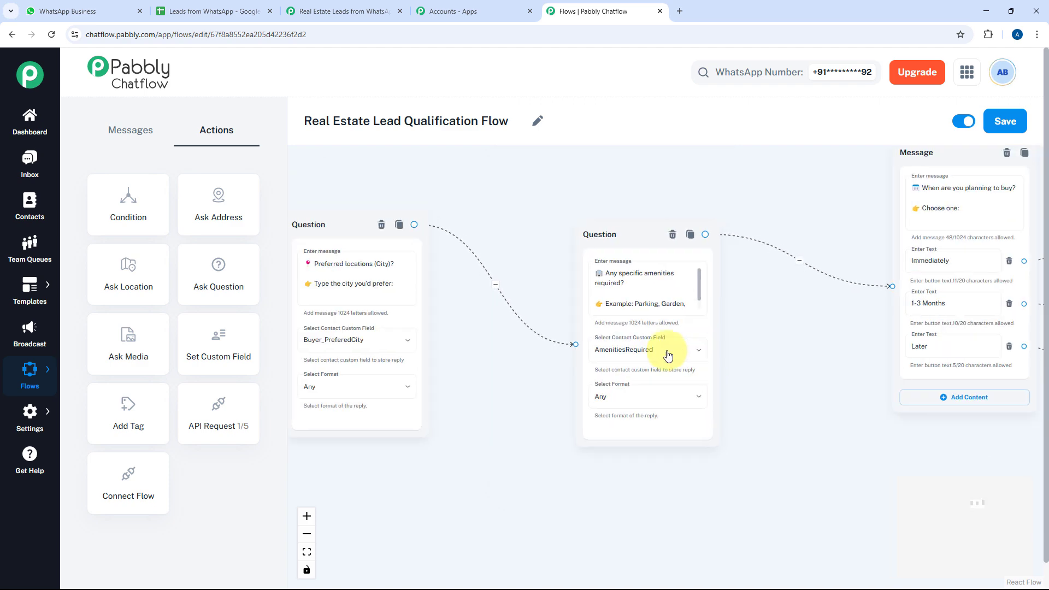
{"action": "left_click_drag", "start_coordinate": [666, 356], "coordinate": [532, 356]}
{"action": "left_click", "coordinate": [815, 305]}
{"action": "left_click_drag", "start_coordinate": [679, 329], "coordinate": [486, 361]}
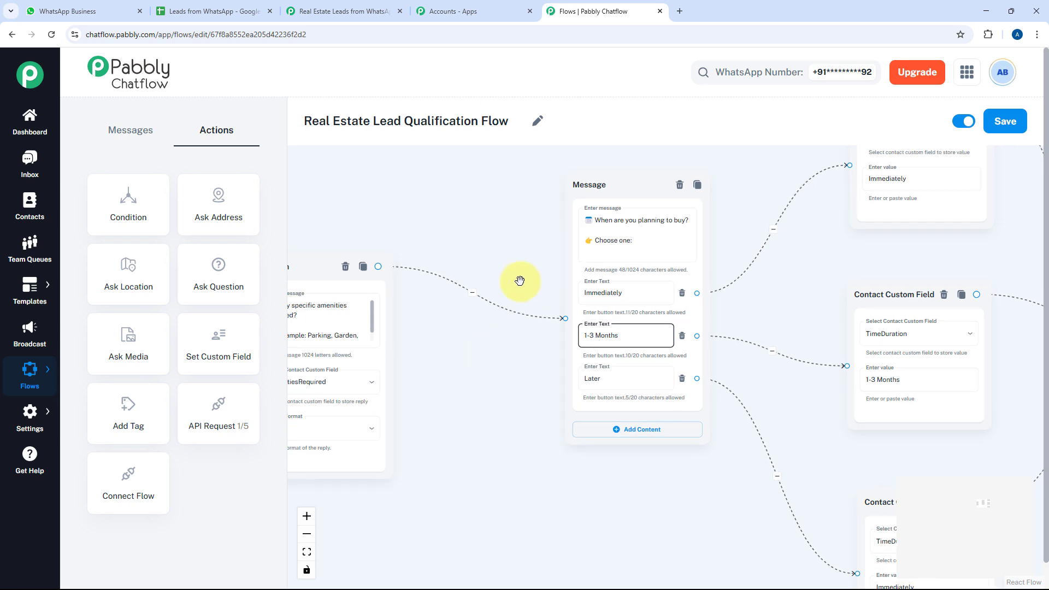
{"action": "left_click", "coordinate": [591, 246]}
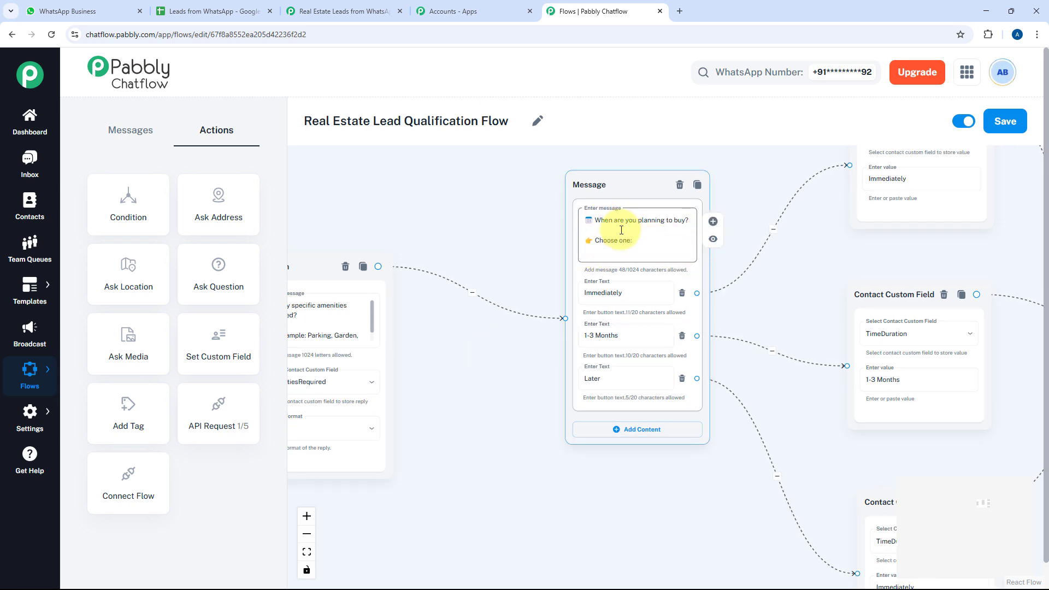
{"action": "left_click", "coordinate": [624, 298]}
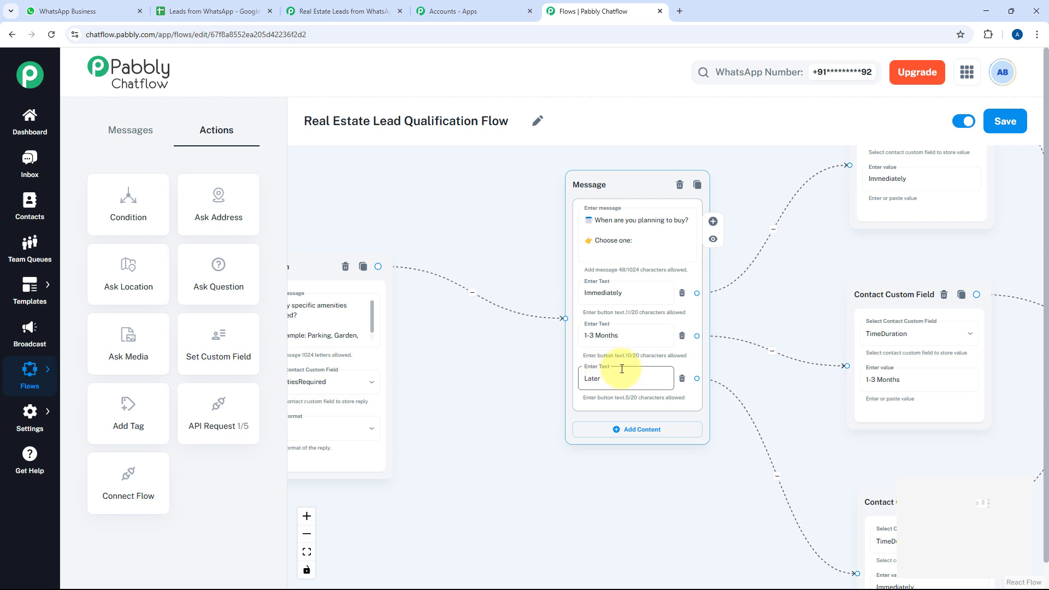
{"action": "left_click_drag", "start_coordinate": [761, 304], "coordinate": [563, 325]}
{"action": "scroll", "coordinate": [667, 302], "scroll_direction": "down", "scroll_amount": 1}
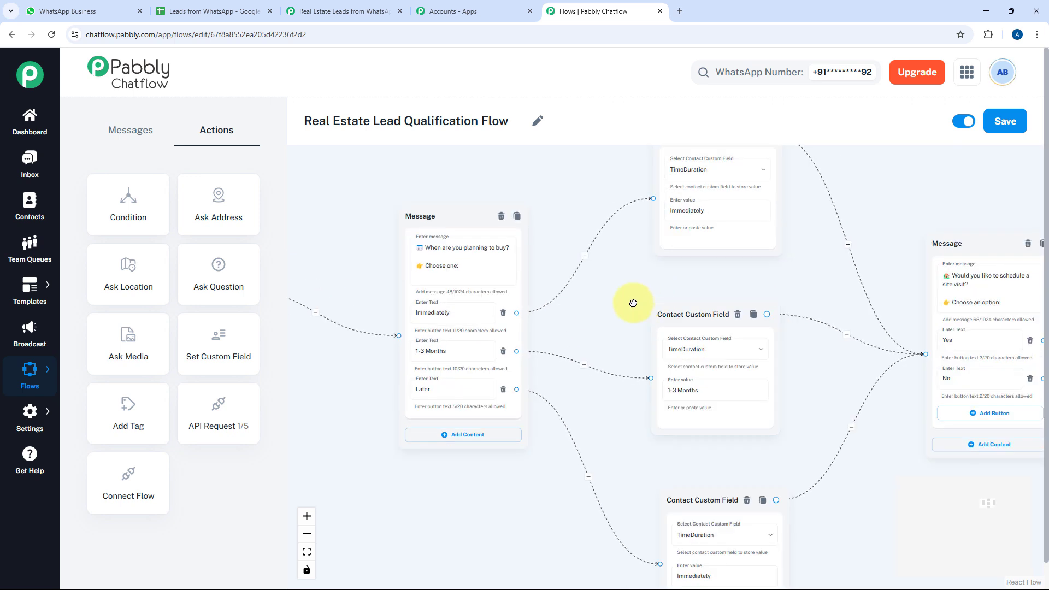
{"action": "left_click_drag", "start_coordinate": [633, 303], "coordinate": [533, 311]}
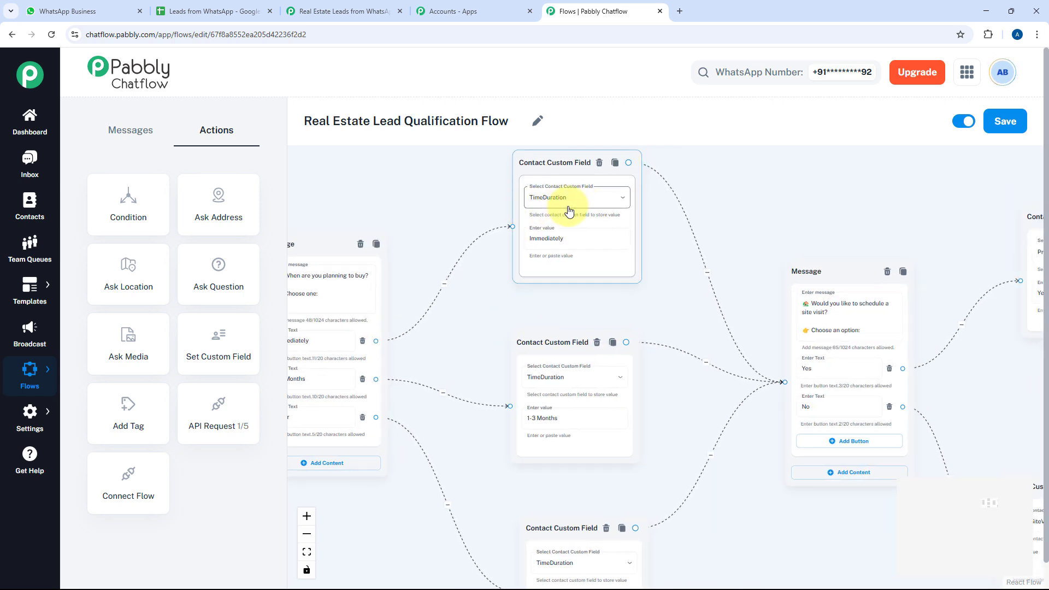
{"action": "left_click_drag", "start_coordinate": [661, 302], "coordinate": [382, 259]}
{"action": "left_click_drag", "start_coordinate": [475, 297], "coordinate": [454, 270]}
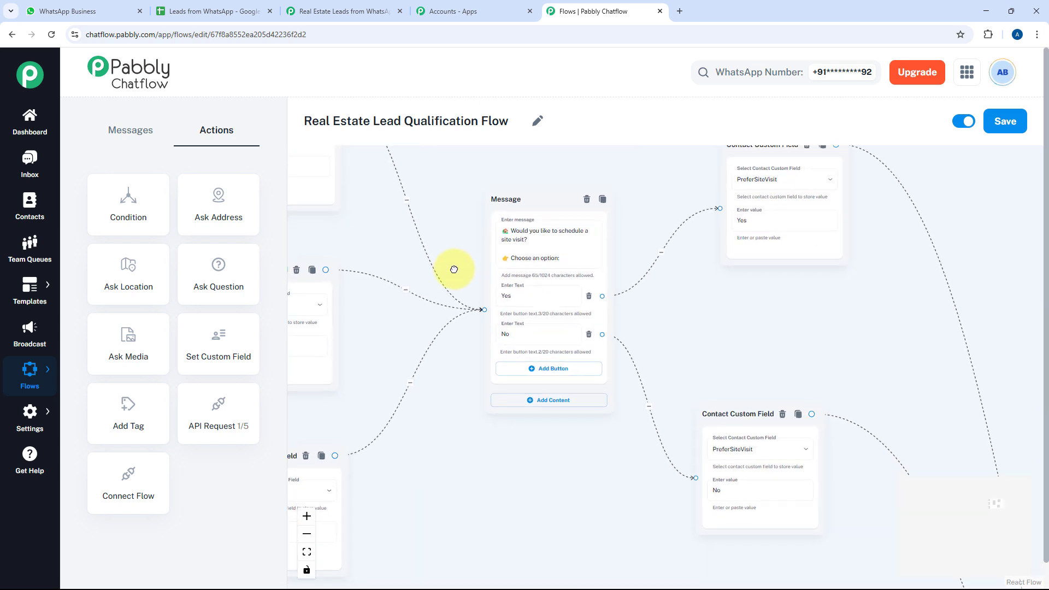
{"action": "scroll", "coordinate": [714, 257], "scroll_direction": "up", "scroll_amount": 3}
{"action": "left_click_drag", "start_coordinate": [621, 262], "coordinate": [678, 257]}
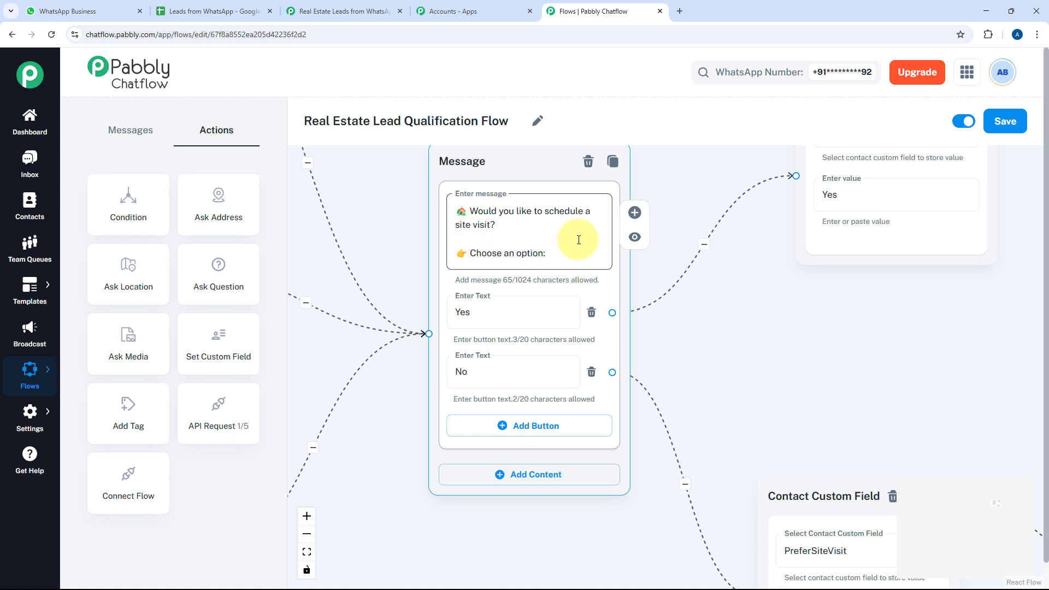
{"action": "scroll", "coordinate": [697, 298], "scroll_direction": "down", "scroll_amount": 3}
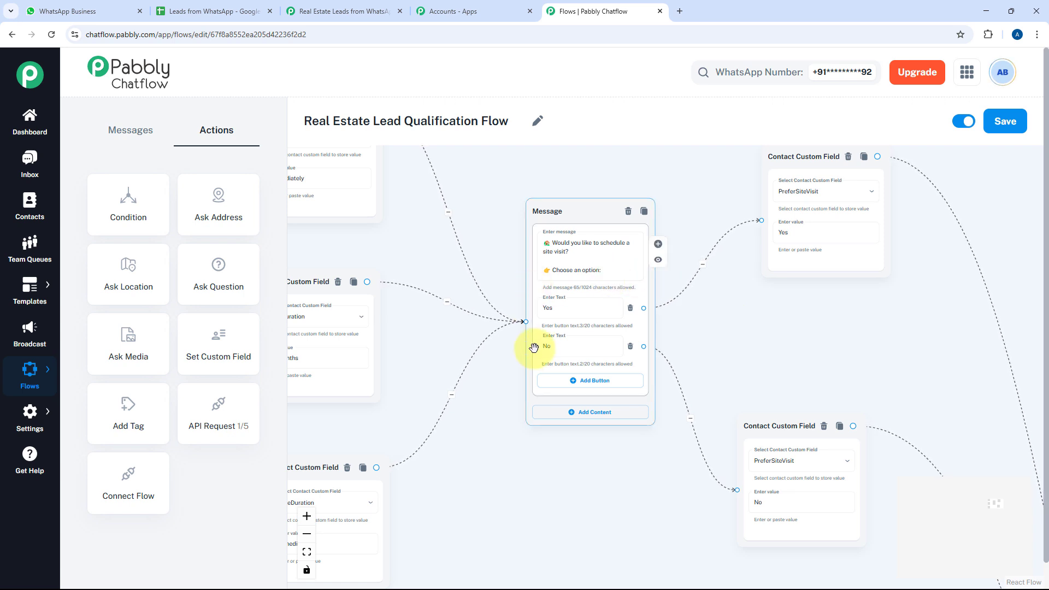
{"action": "left_click_drag", "start_coordinate": [684, 330], "coordinate": [421, 328]}
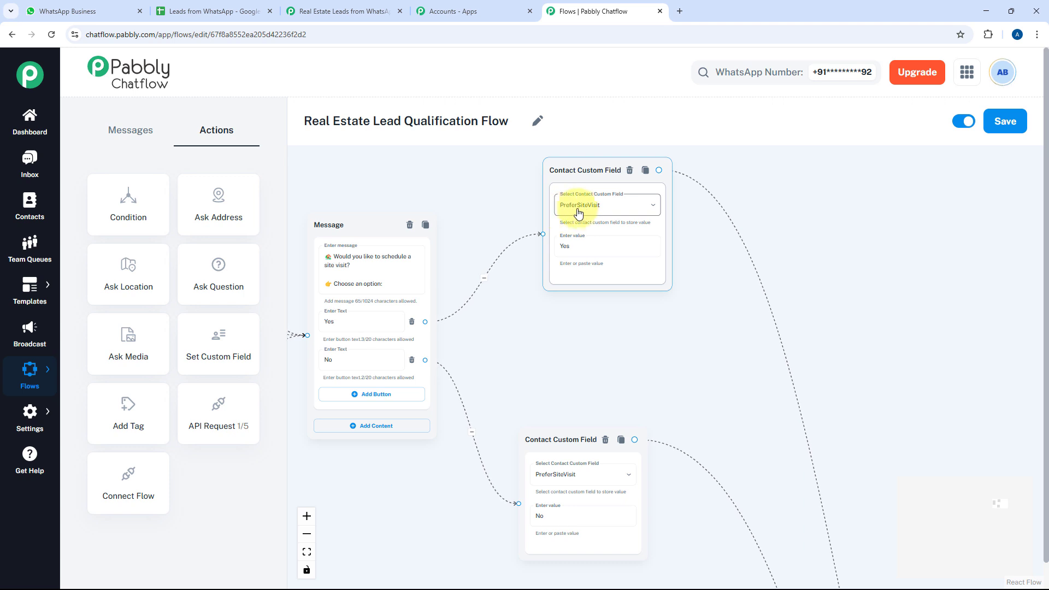
{"action": "left_click_drag", "start_coordinate": [713, 327], "coordinate": [638, 215]}
{"action": "scroll", "coordinate": [693, 350], "scroll_direction": "down", "scroll_amount": 4}
{"action": "left_click_drag", "start_coordinate": [722, 438], "coordinate": [558, 171]}
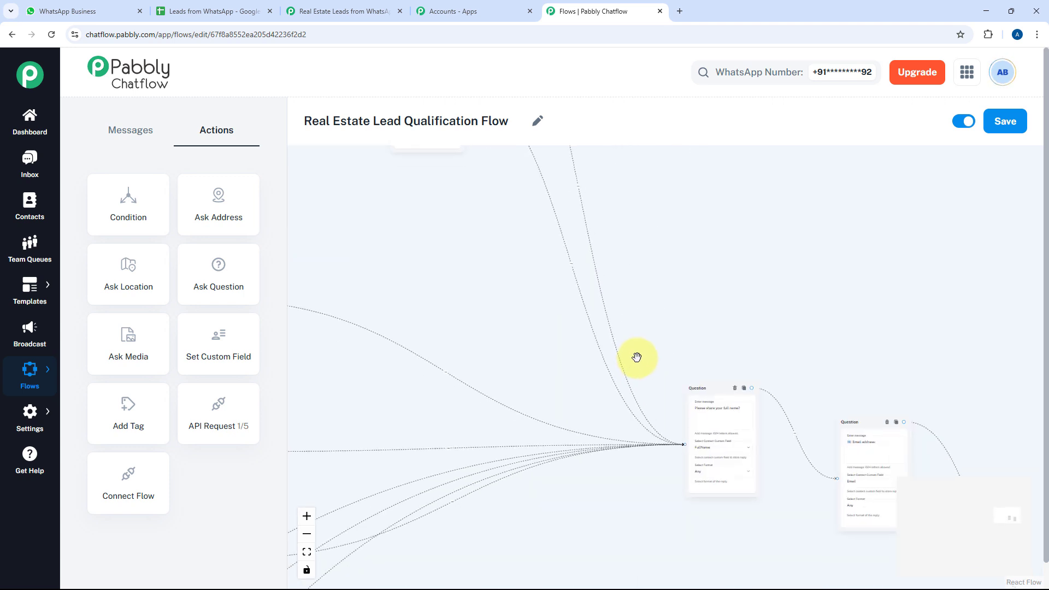
{"action": "scroll", "coordinate": [659, 384], "scroll_direction": "up", "scroll_amount": 4}
{"action": "scroll", "coordinate": [659, 385], "scroll_direction": "up", "scroll_amount": 3}
{"action": "left_click_drag", "start_coordinate": [664, 425], "coordinate": [502, 246]}
{"action": "left_click_drag", "start_coordinate": [561, 321], "coordinate": [476, 316]}
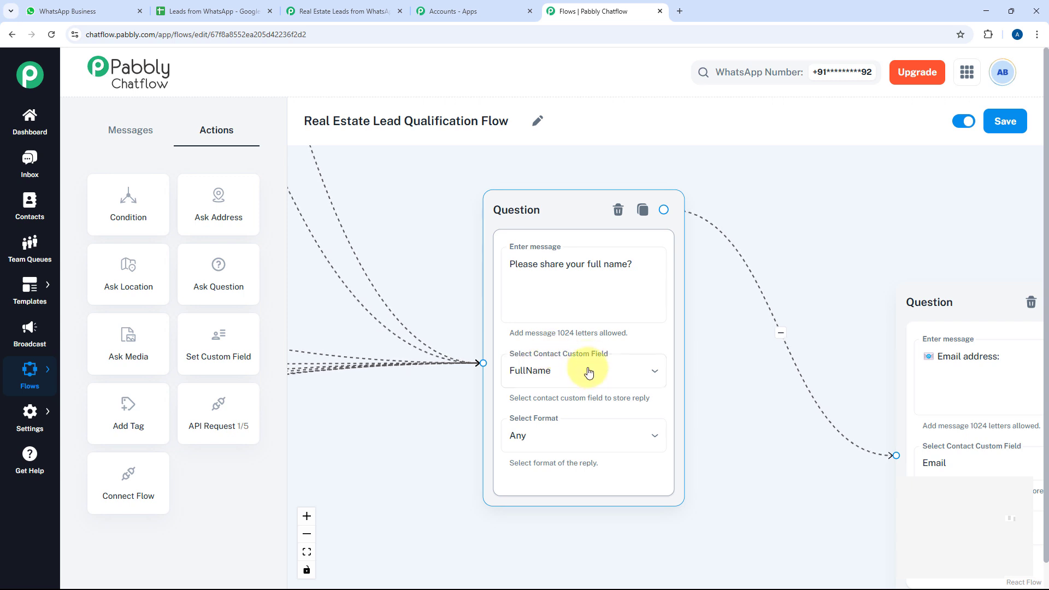
{"action": "left_click_drag", "start_coordinate": [756, 370], "coordinate": [511, 309]}
{"action": "left_click", "coordinate": [670, 307]}
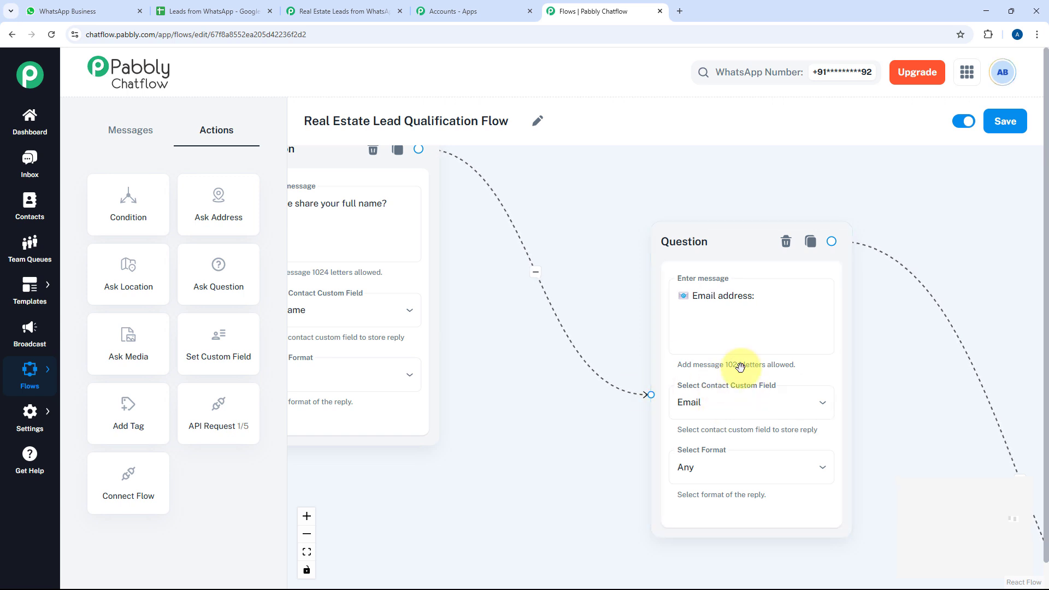
{"action": "left_click_drag", "start_coordinate": [885, 363], "coordinate": [589, 246]}
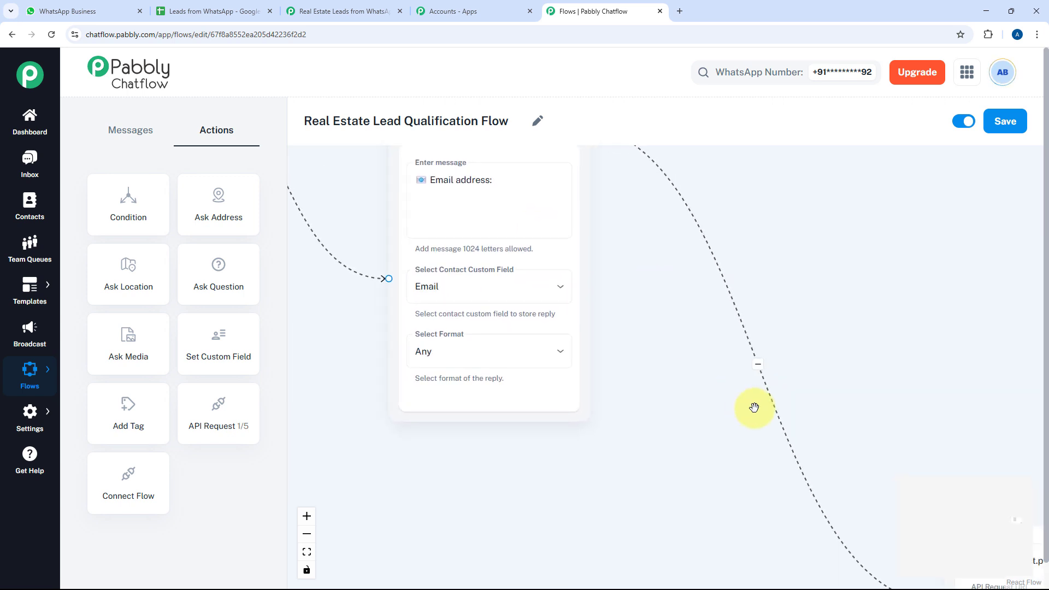
{"action": "left_click_drag", "start_coordinate": [753, 408], "coordinate": [500, 256]}
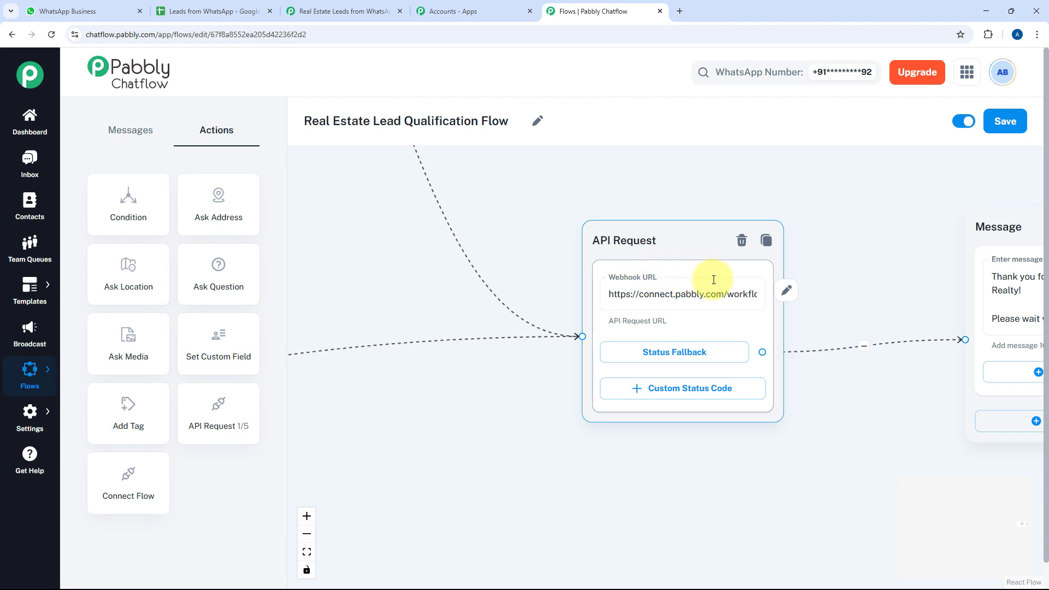
Open the API Request node's settings to view its POST webhook URL and field mappings
{"action": "left_click", "coordinate": [787, 295]}
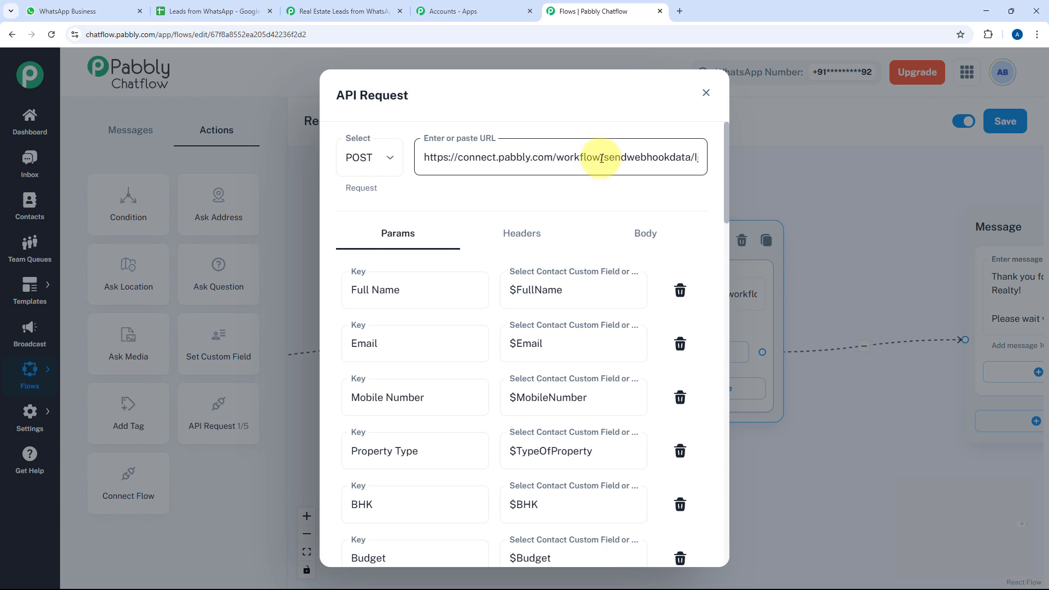
Reveal the Webhook URL in Pabbly Connect's trigger step, then return to Chatflow's API Request settings
{"action": "left_click", "coordinate": [319, 7]}
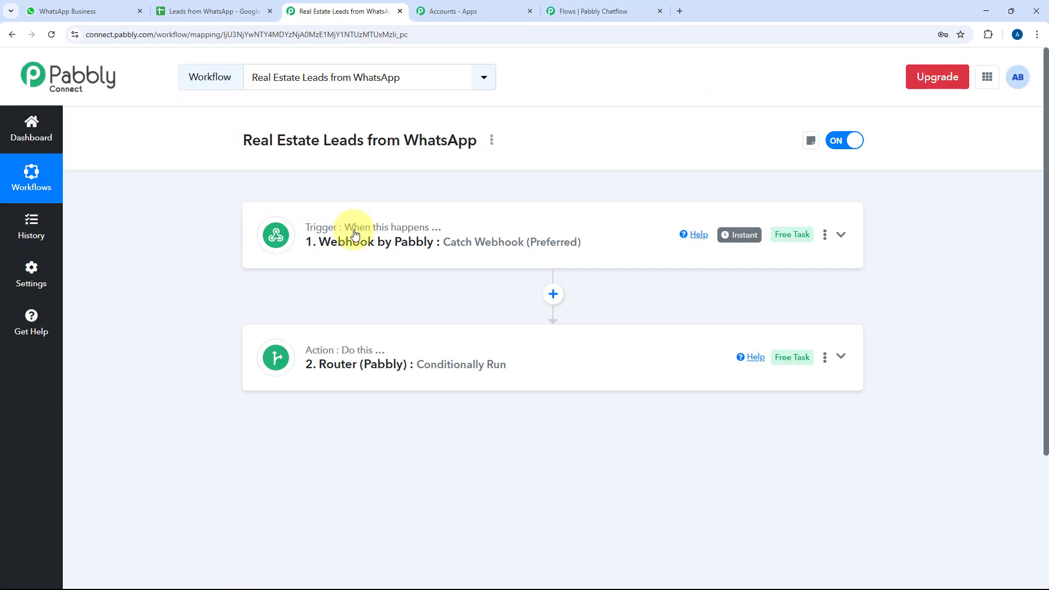
{"action": "left_click", "coordinate": [554, 227]}
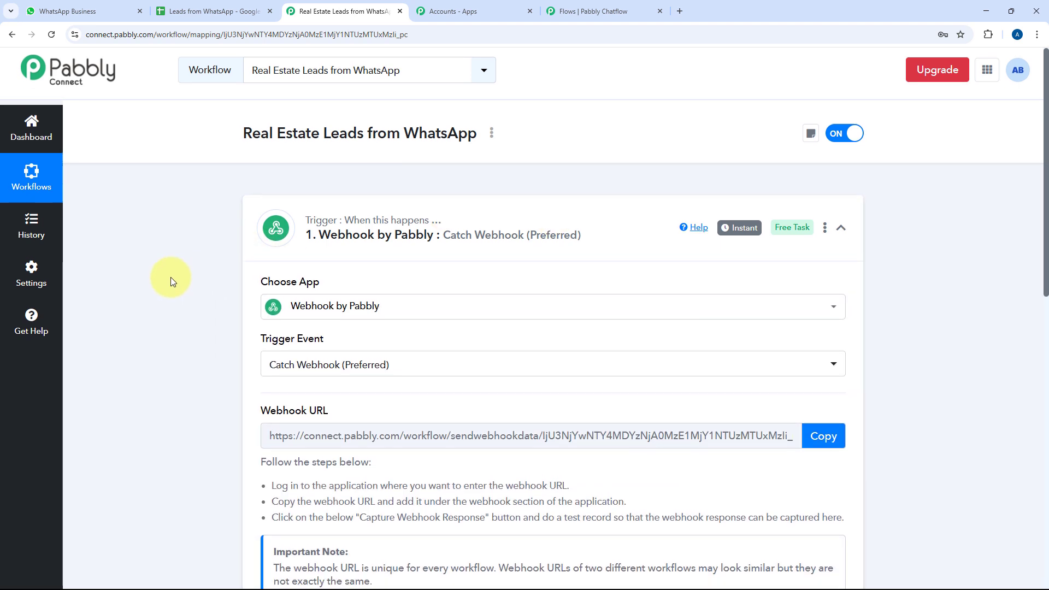
{"action": "scroll", "coordinate": [171, 277], "scroll_direction": "down", "scroll_amount": 3}
{"action": "scroll", "coordinate": [171, 276], "scroll_direction": "down", "scroll_amount": 1}
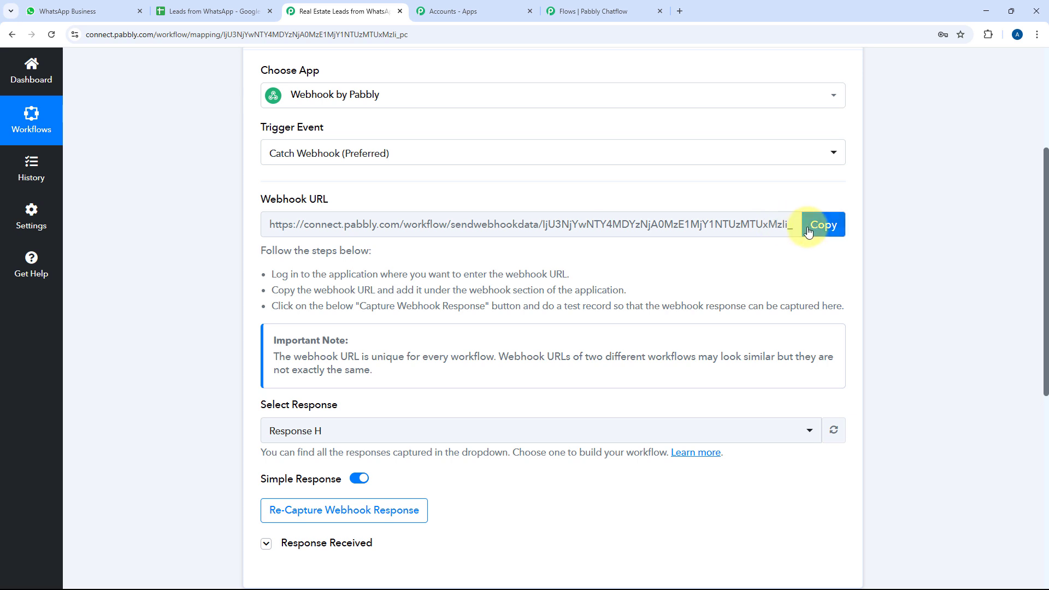
{"action": "left_click", "coordinate": [595, 10]}
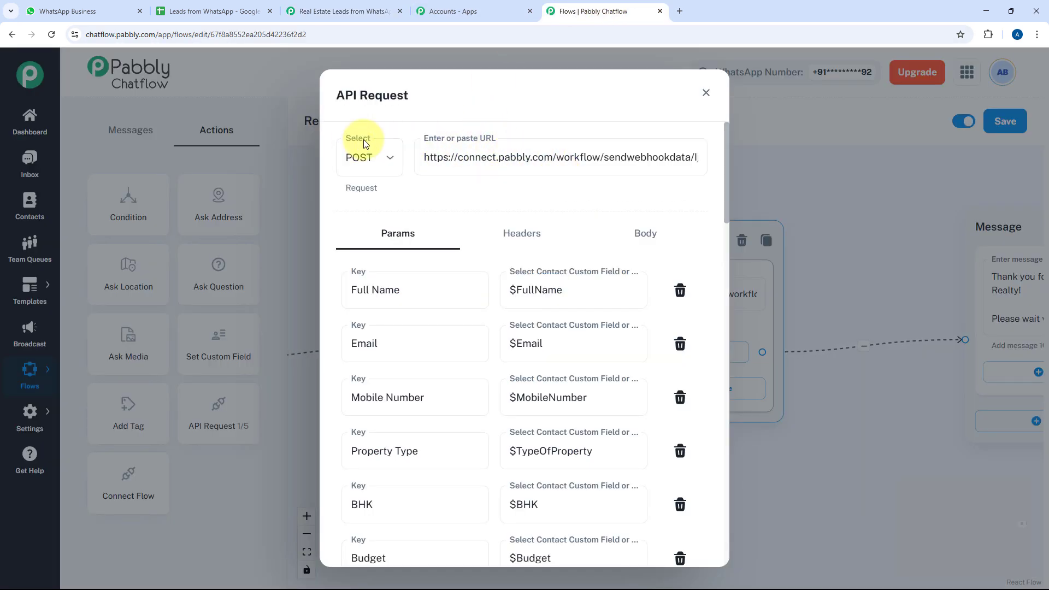
{"action": "scroll", "coordinate": [468, 206], "scroll_direction": "down", "scroll_amount": 1}
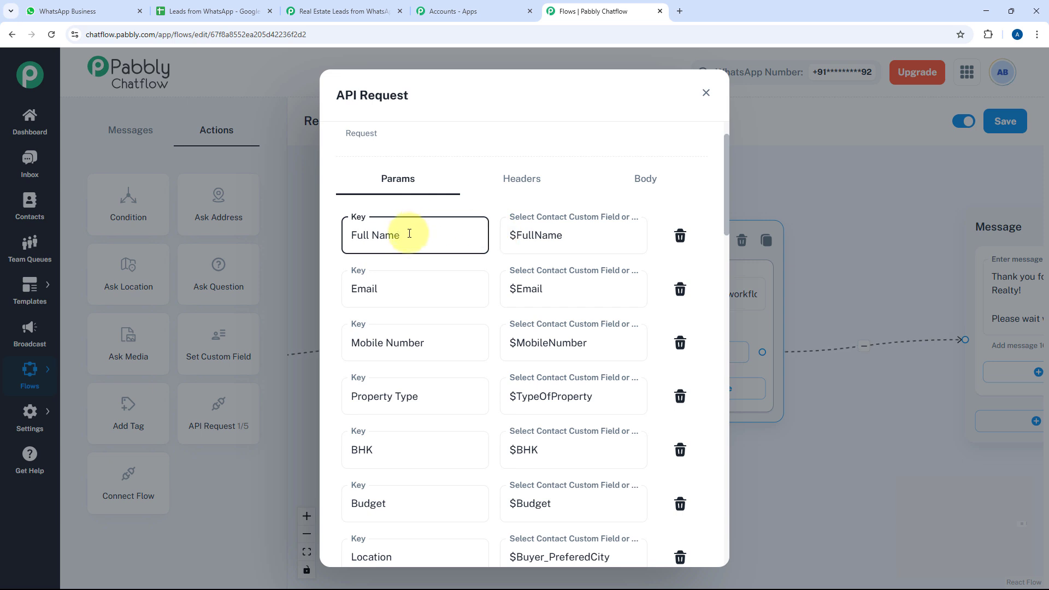
{"action": "left_click", "coordinate": [594, 241]}
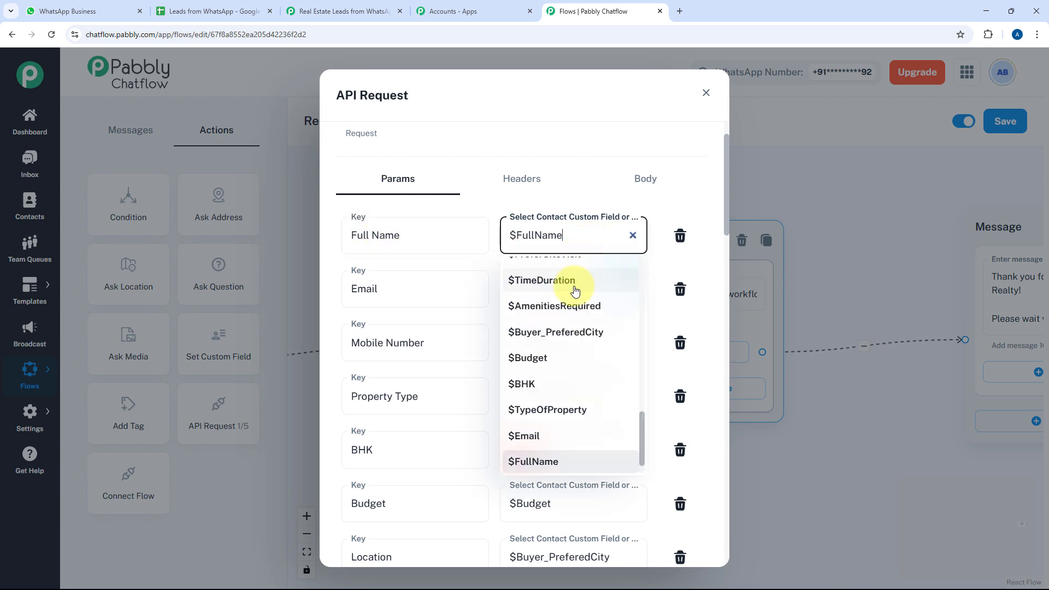
{"action": "scroll", "coordinate": [572, 292], "scroll_direction": "down", "scroll_amount": 1}
{"action": "scroll", "coordinate": [573, 295], "scroll_direction": "up", "scroll_amount": 5}
{"action": "scroll", "coordinate": [574, 297], "scroll_direction": "up", "scroll_amount": 5}
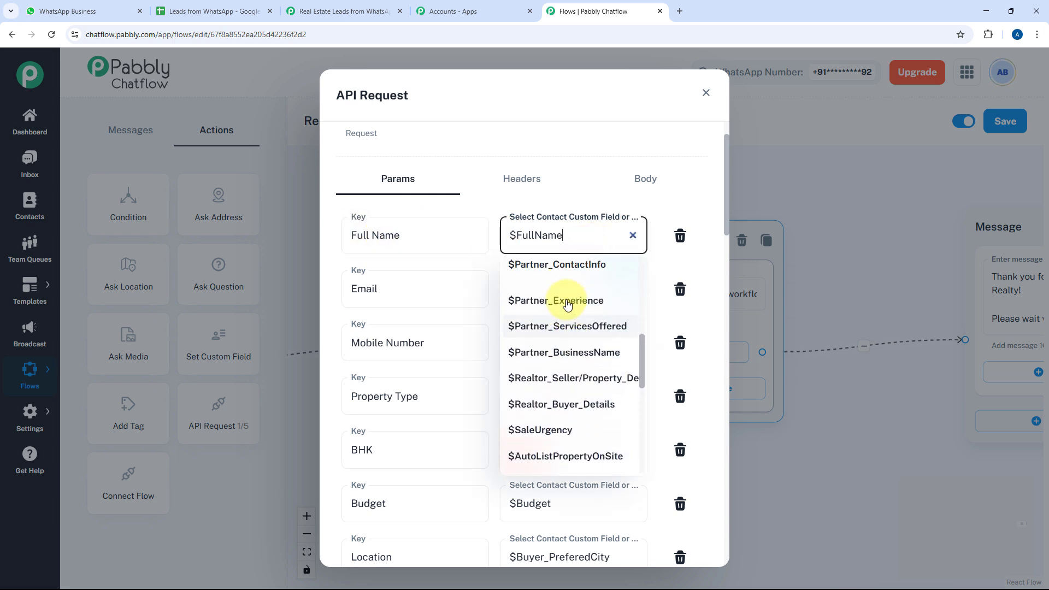
{"action": "left_click", "coordinate": [402, 235]}
{"action": "left_click", "coordinate": [567, 244]}
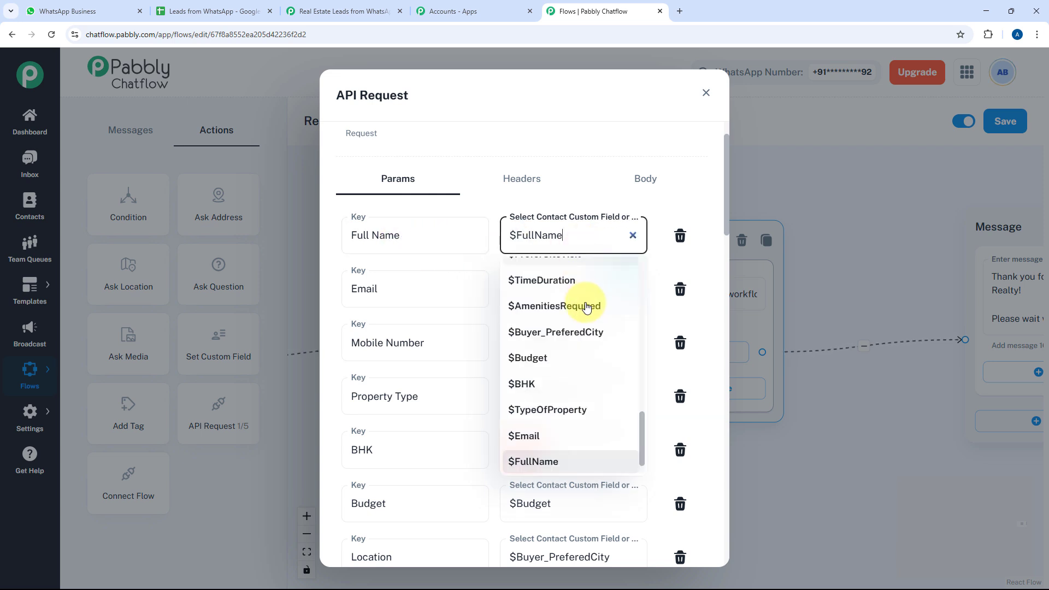
{"action": "scroll", "coordinate": [579, 303], "scroll_direction": "down", "scroll_amount": 1}
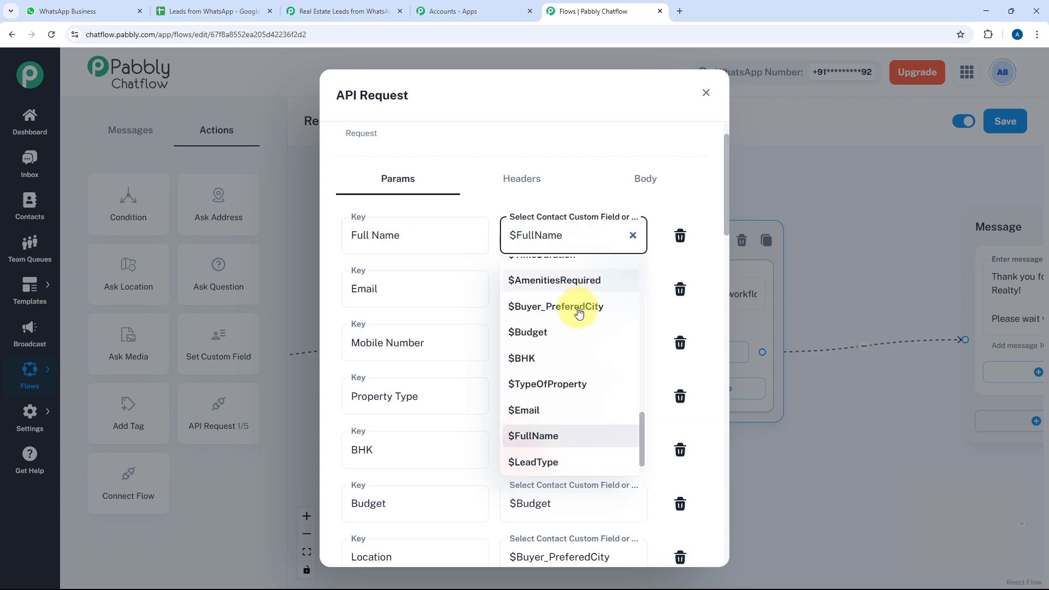
{"action": "left_click", "coordinate": [493, 255]}
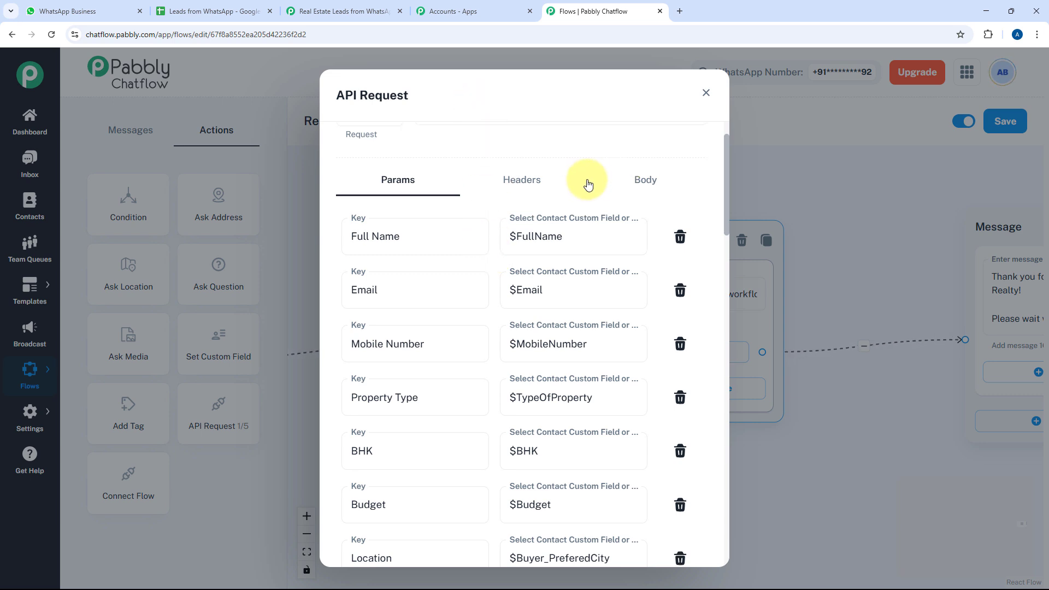
{"action": "scroll", "coordinate": [600, 207], "scroll_direction": "up", "scroll_amount": 2}
{"action": "scroll", "coordinate": [496, 246], "scroll_direction": "down", "scroll_amount": 2}
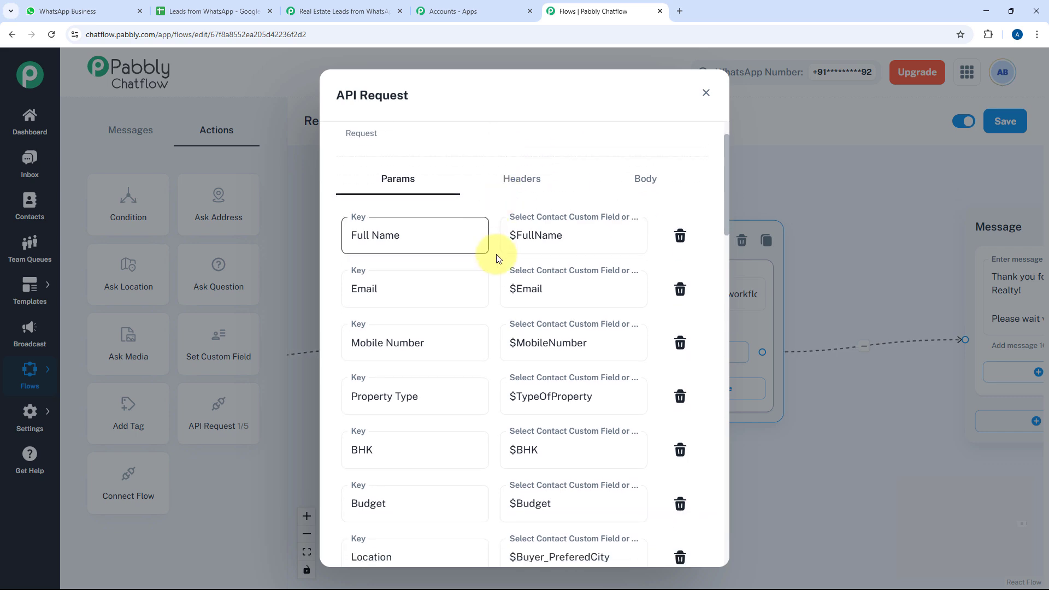
{"action": "left_click", "coordinate": [345, 11]}
Expand the Router (Pabbly) step in Pabbly Connect to show its six routes, Buyer through Professional
{"action": "scroll", "coordinate": [363, 206], "scroll_direction": "down", "scroll_amount": 4}
{"action": "scroll", "coordinate": [241, 207], "scroll_direction": "down", "scroll_amount": 2}
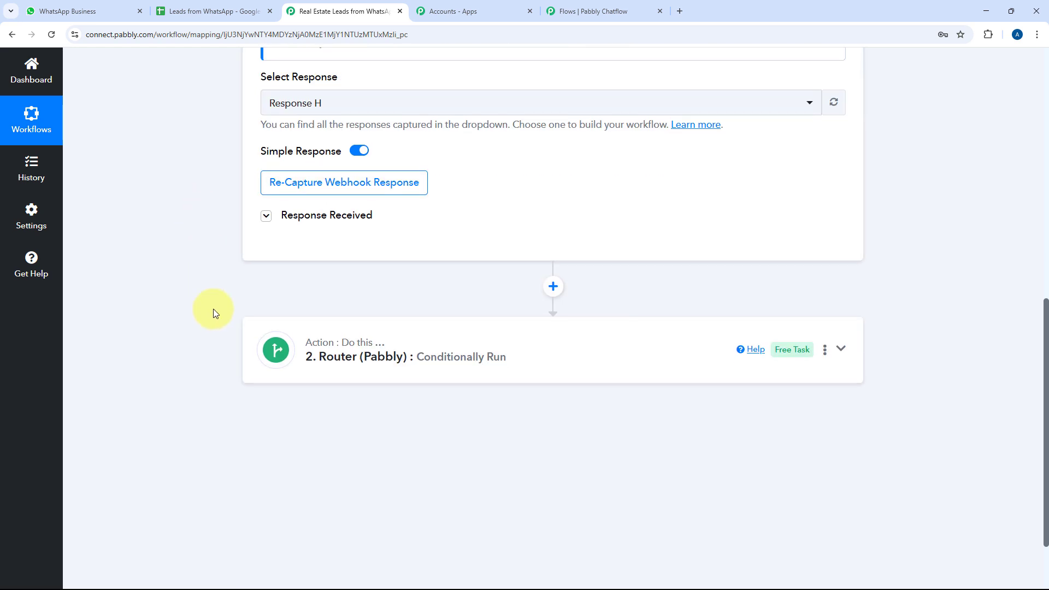
{"action": "left_click", "coordinate": [584, 362]}
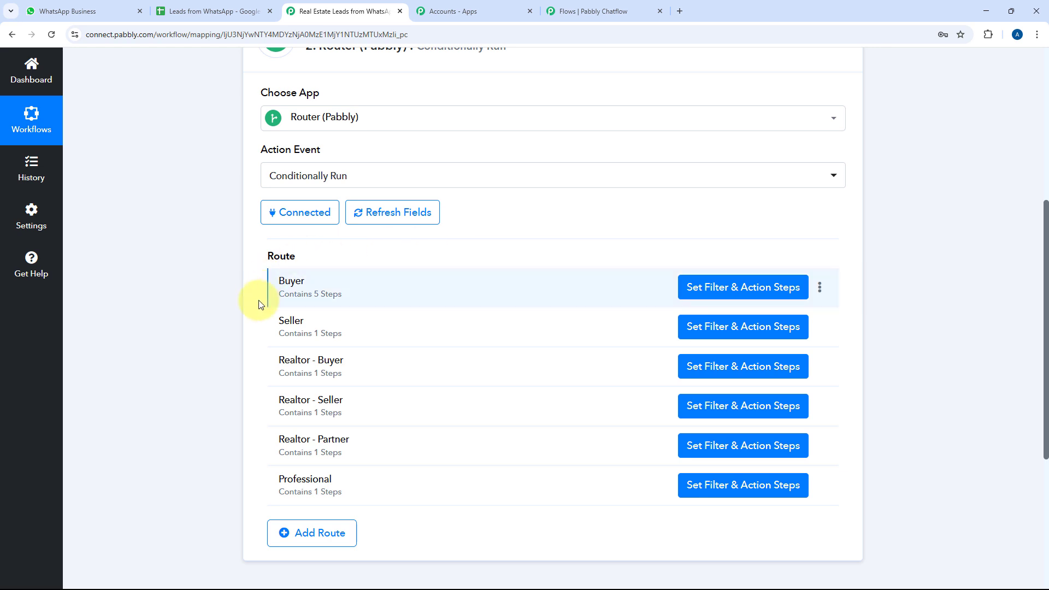
Check the Leads from WhatsApp spreadsheet and Pabbly apps list, then return to Chatflow's API Request settings
{"action": "left_click", "coordinate": [225, 6]}
{"action": "left_click", "coordinate": [354, 7]}
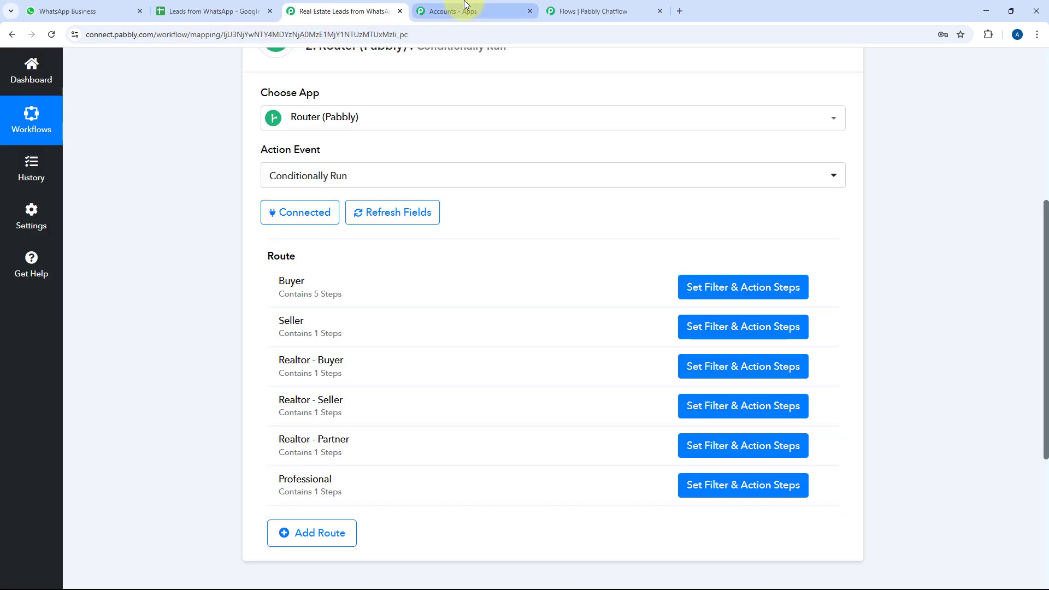
{"action": "left_click", "coordinate": [464, 10]}
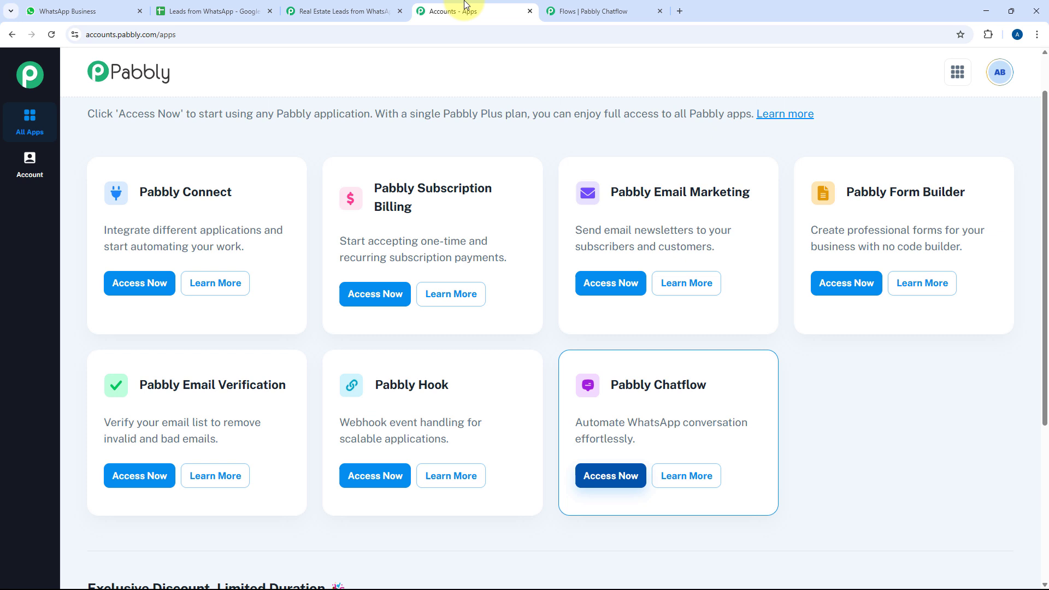
{"action": "left_click", "coordinate": [594, 7]}
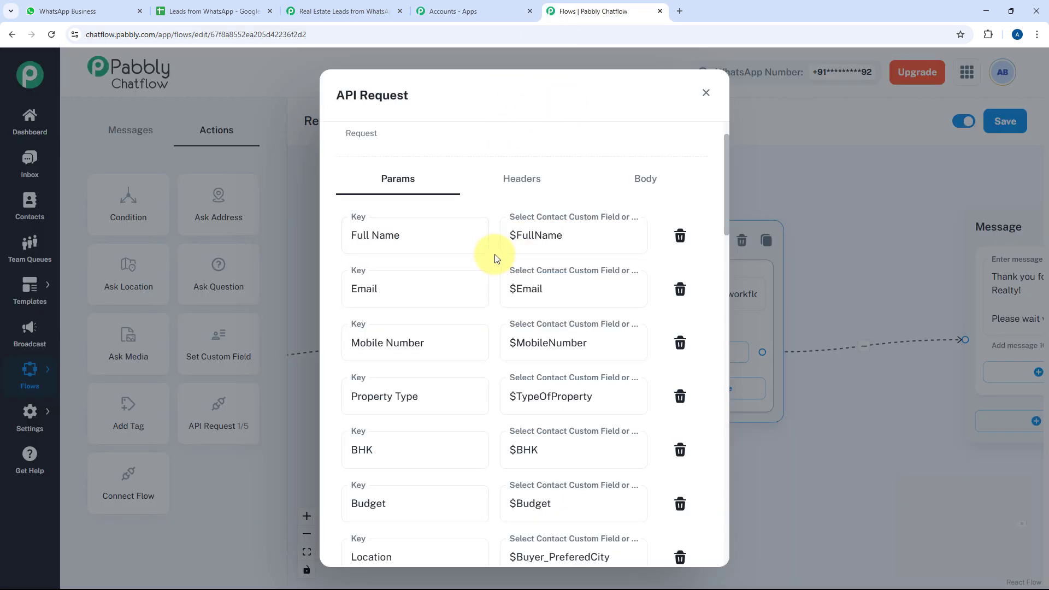
Review the API Request parameter mappings down to the Response section, then close the dialog
{"action": "scroll", "coordinate": [496, 258], "scroll_direction": "down", "scroll_amount": 10}
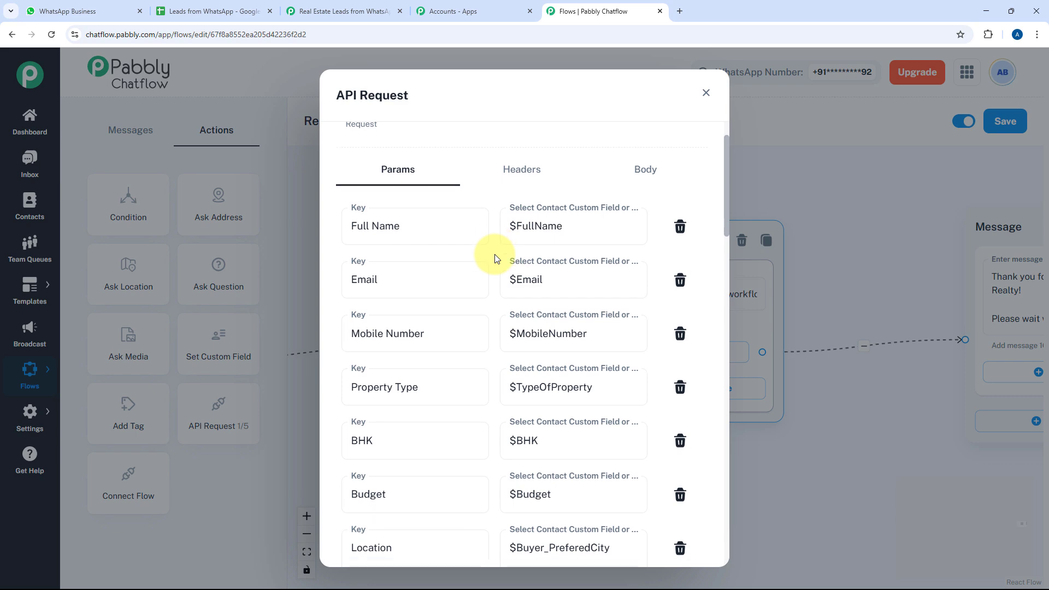
{"action": "scroll", "coordinate": [496, 258], "scroll_direction": "down", "scroll_amount": 15}
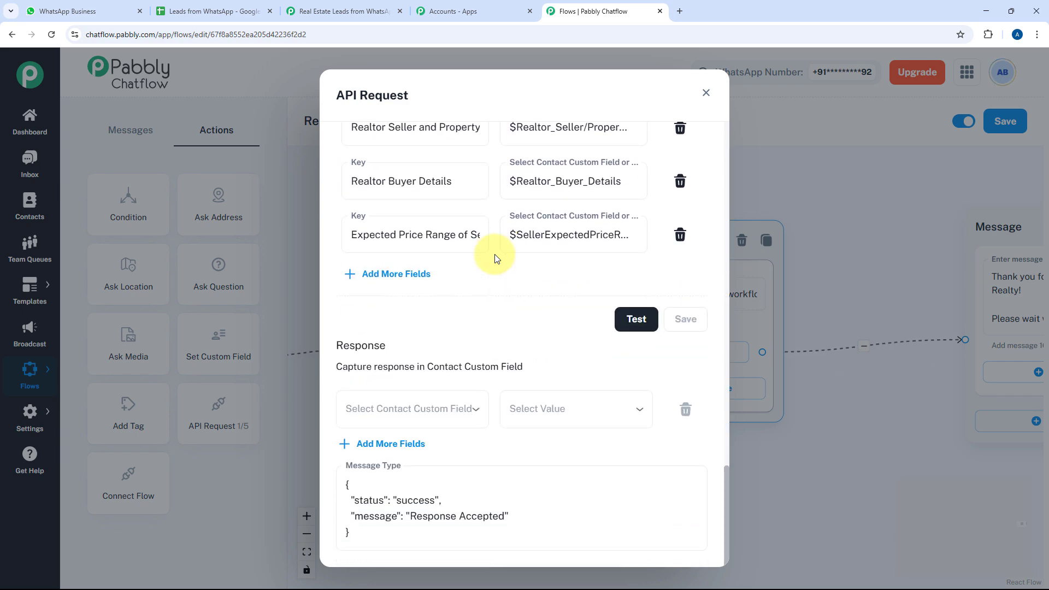
{"action": "scroll", "coordinate": [495, 254], "scroll_direction": "up", "scroll_amount": 8}
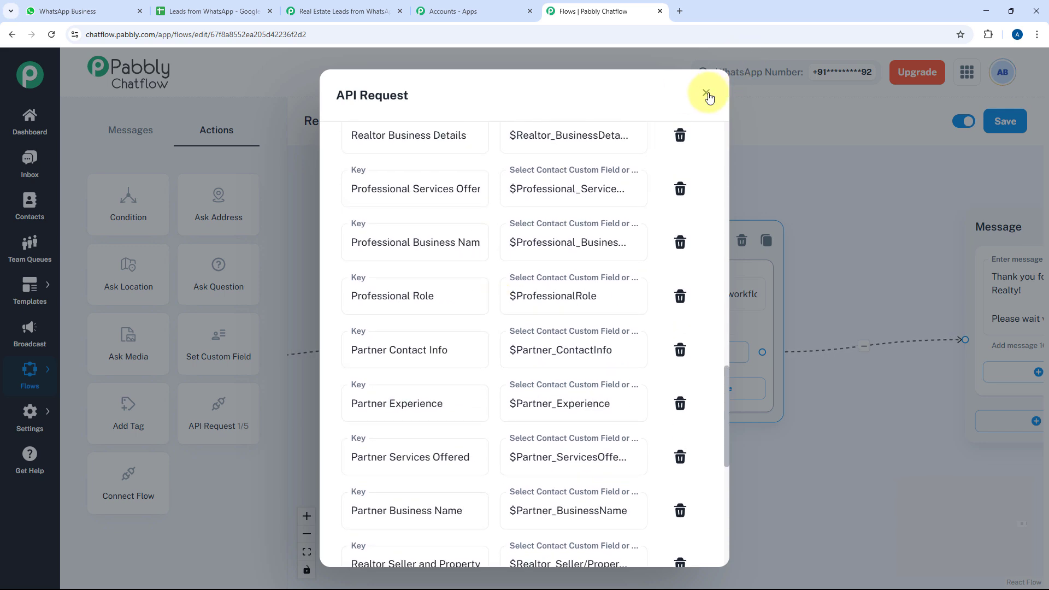
{"action": "scroll", "coordinate": [679, 206], "scroll_direction": "down", "scroll_amount": 8}
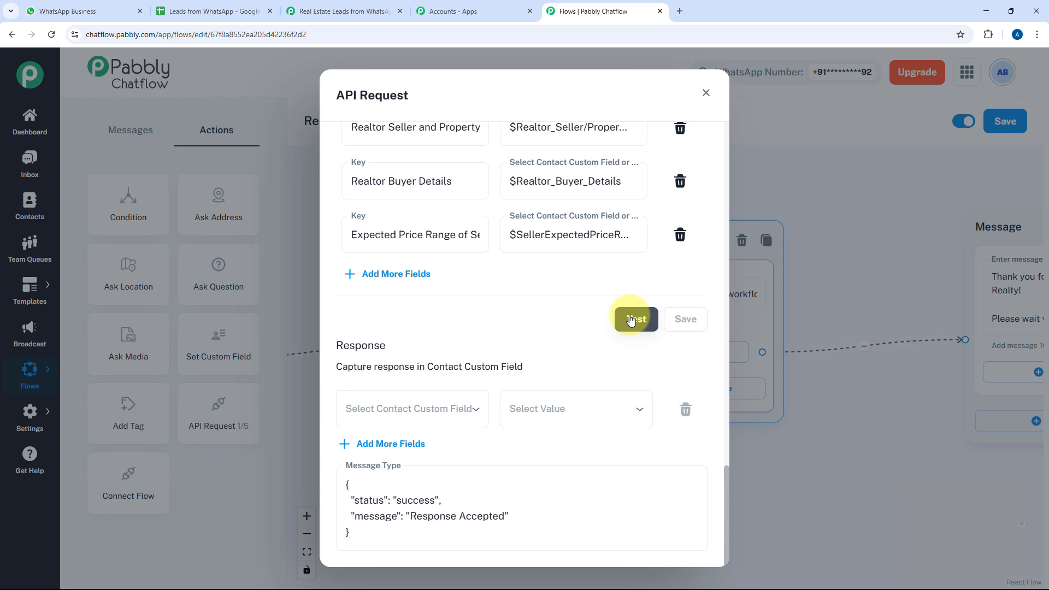
{"action": "left_click", "coordinate": [709, 92]}
{"action": "left_click_drag", "start_coordinate": [754, 283], "coordinate": [649, 280]}
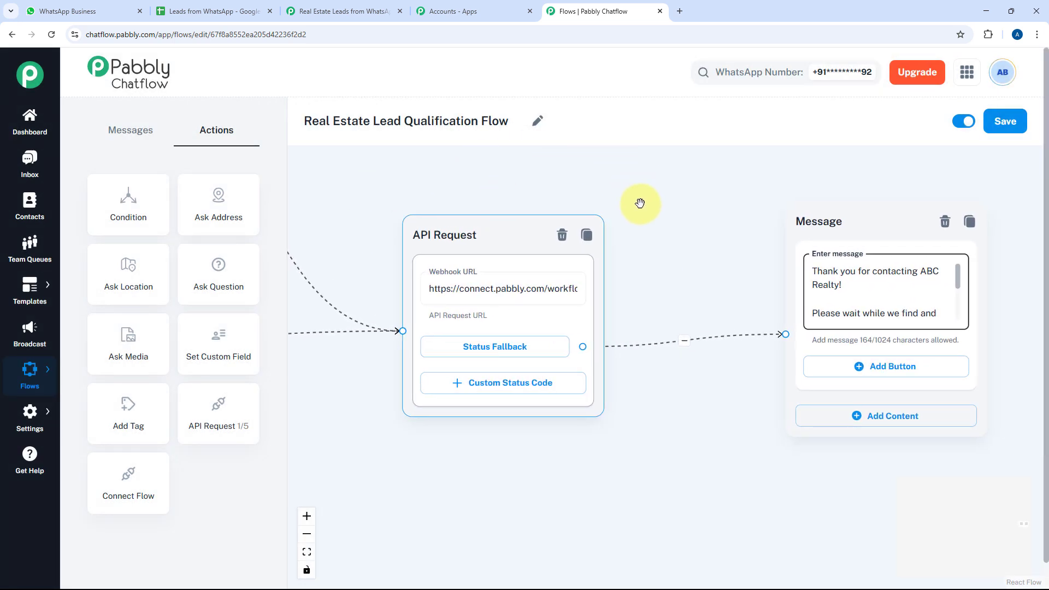
{"action": "left_click_drag", "start_coordinate": [662, 234], "coordinate": [550, 255]}
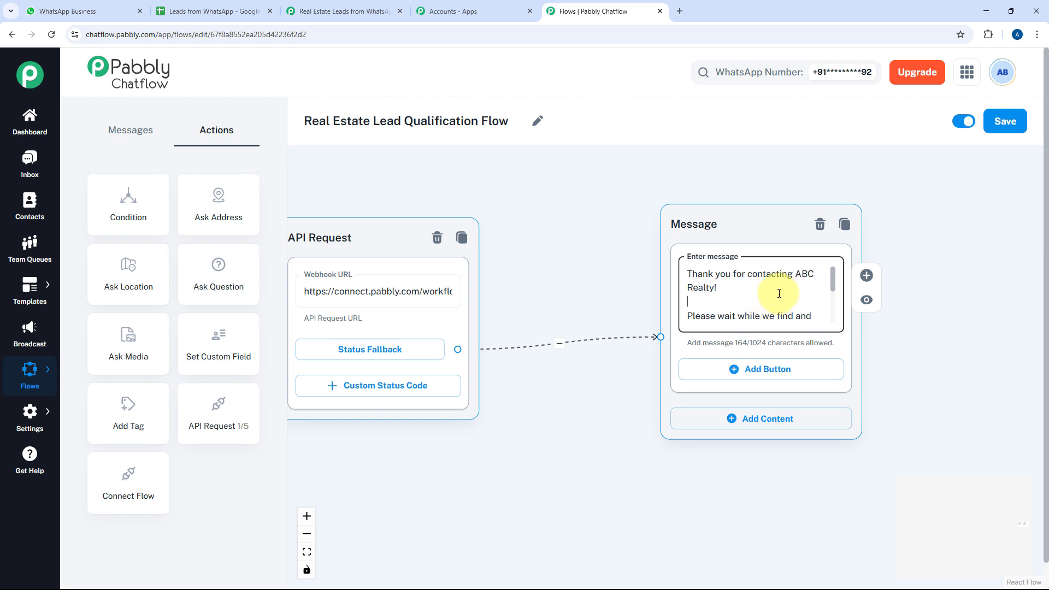
{"action": "scroll", "coordinate": [779, 293], "scroll_direction": "down", "scroll_amount": 2}
{"action": "scroll", "coordinate": [676, 283], "scroll_direction": "down", "scroll_amount": 10}
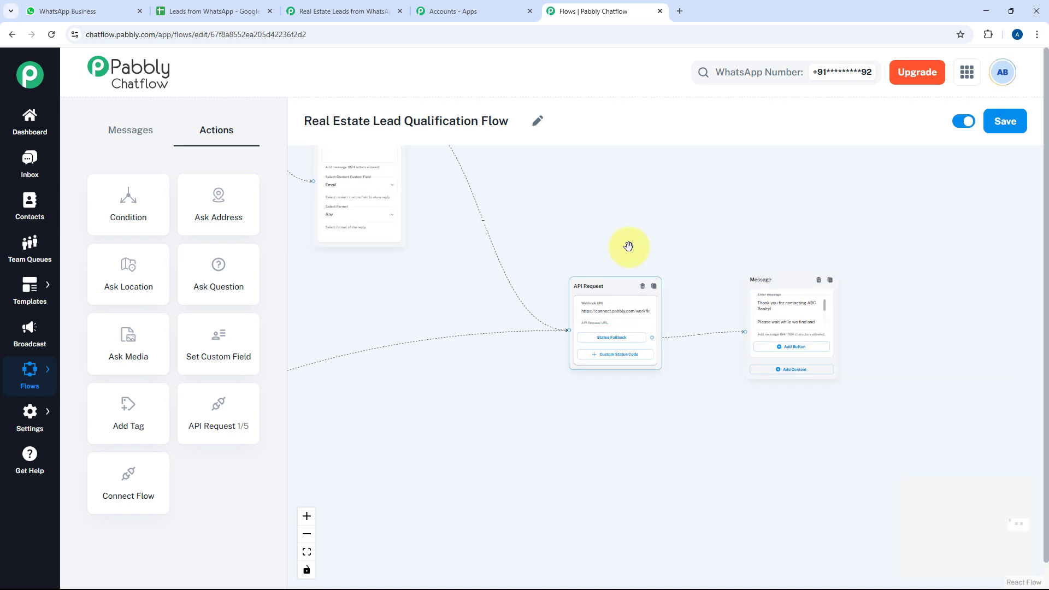
{"action": "left_click_drag", "start_coordinate": [549, 198], "coordinate": [781, 315]}
{"action": "left_click_drag", "start_coordinate": [417, 280], "coordinate": [721, 268]}
{"action": "left_click_drag", "start_coordinate": [419, 313], "coordinate": [593, 255]}
{"action": "scroll", "coordinate": [440, 333], "scroll_direction": "up", "scroll_amount": 5}
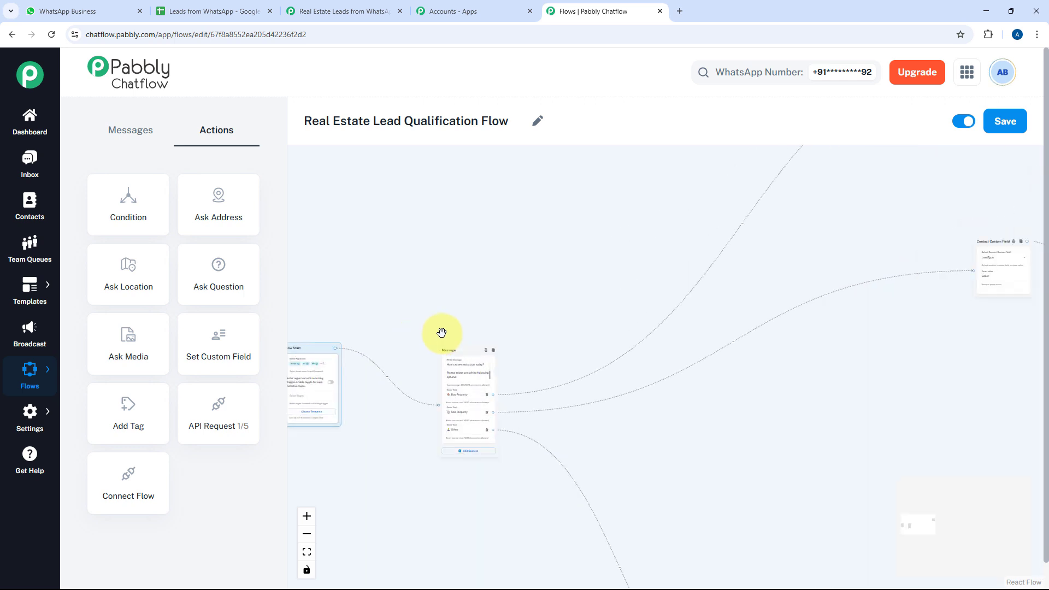
{"action": "left_click_drag", "start_coordinate": [558, 370], "coordinate": [547, 267]}
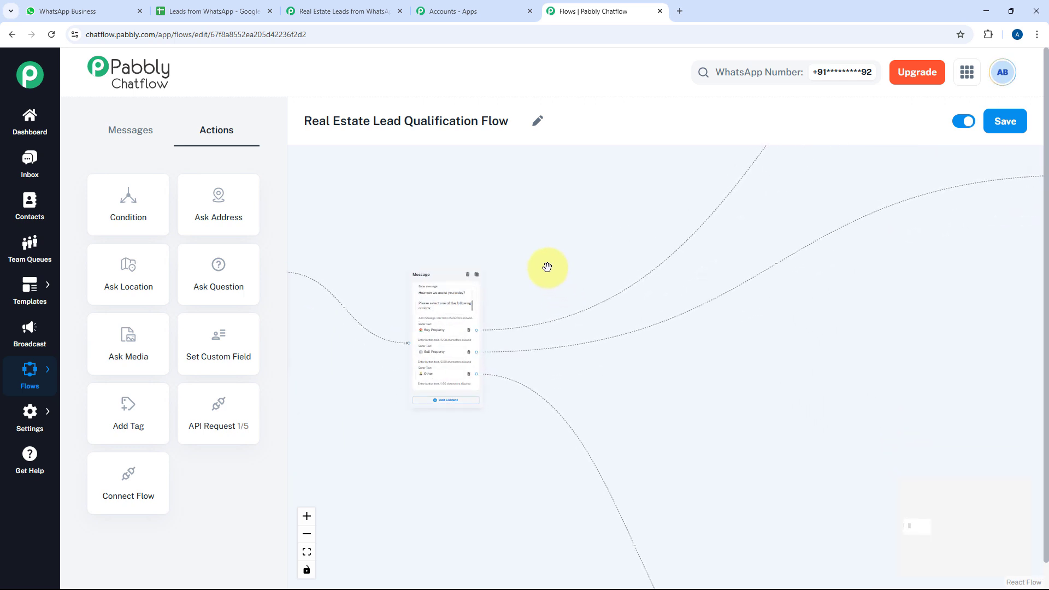
{"action": "scroll", "coordinate": [519, 332], "scroll_direction": "up", "scroll_amount": 5}
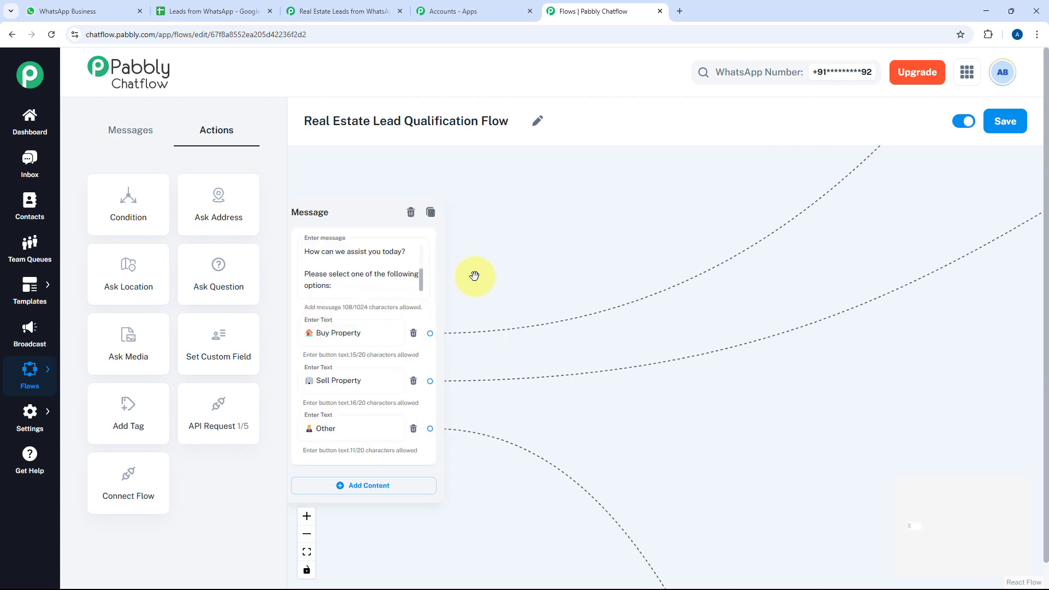
{"action": "left_click_drag", "start_coordinate": [475, 277], "coordinate": [595, 215]}
{"action": "left_click_drag", "start_coordinate": [694, 216], "coordinate": [626, 239]}
{"action": "scroll", "coordinate": [478, 335], "scroll_direction": "up", "scroll_amount": 2}
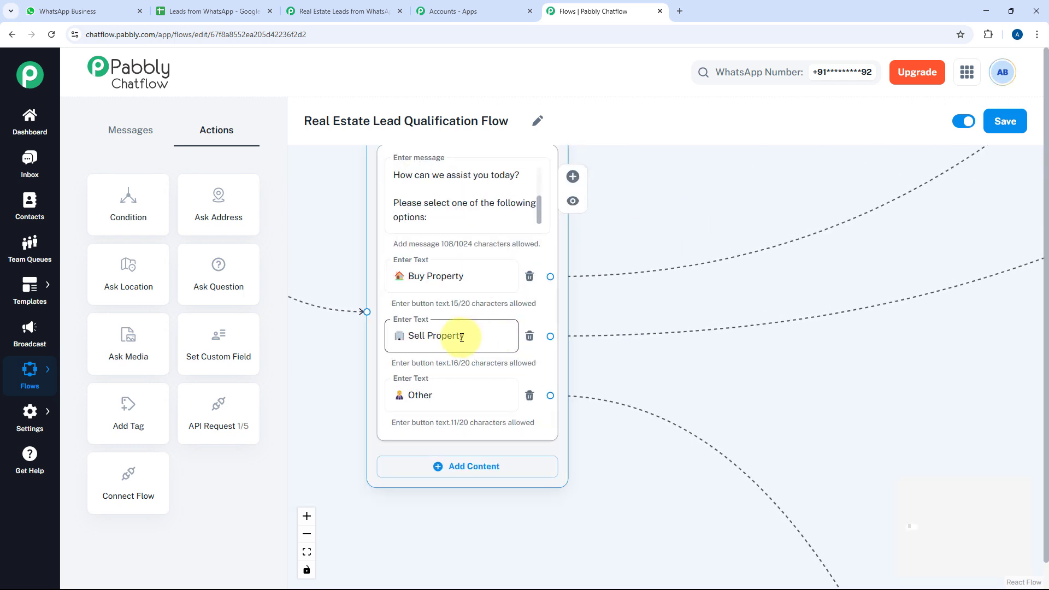
{"action": "scroll", "coordinate": [486, 336], "scroll_direction": "down", "scroll_amount": 2}
{"action": "left_click_drag", "start_coordinate": [714, 311], "coordinate": [612, 279]}
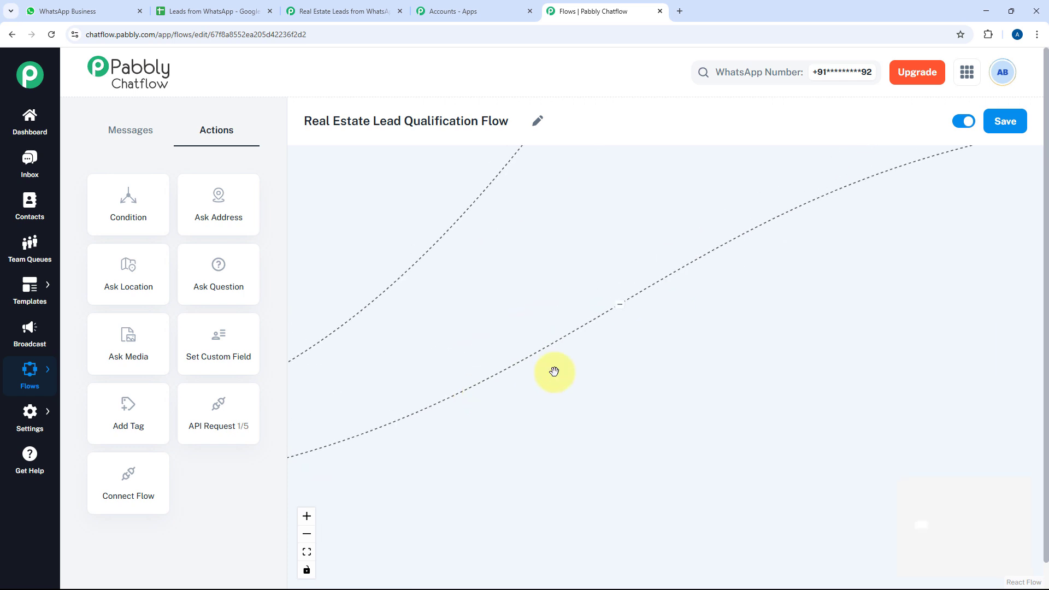
{"action": "left_click_drag", "start_coordinate": [789, 275], "coordinate": [454, 361]}
{"action": "left_click_drag", "start_coordinate": [701, 337], "coordinate": [458, 409]}
{"action": "left_click_drag", "start_coordinate": [671, 253], "coordinate": [515, 267]}
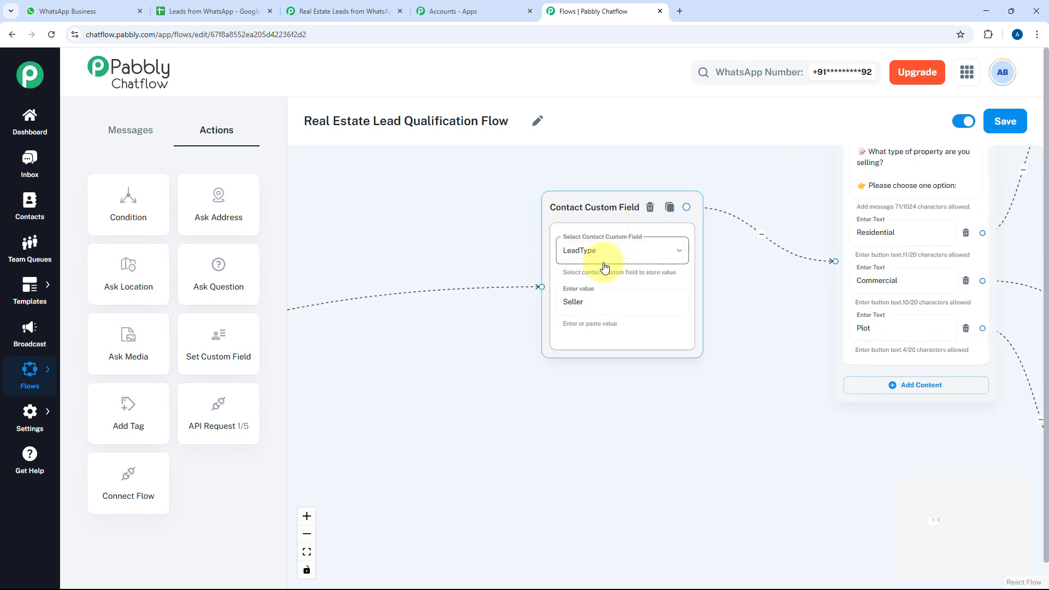
Move the TypeOfProperty = Commercial field node left beside the property-type question message
{"action": "left_click_drag", "start_coordinate": [823, 281], "coordinate": [533, 381]}
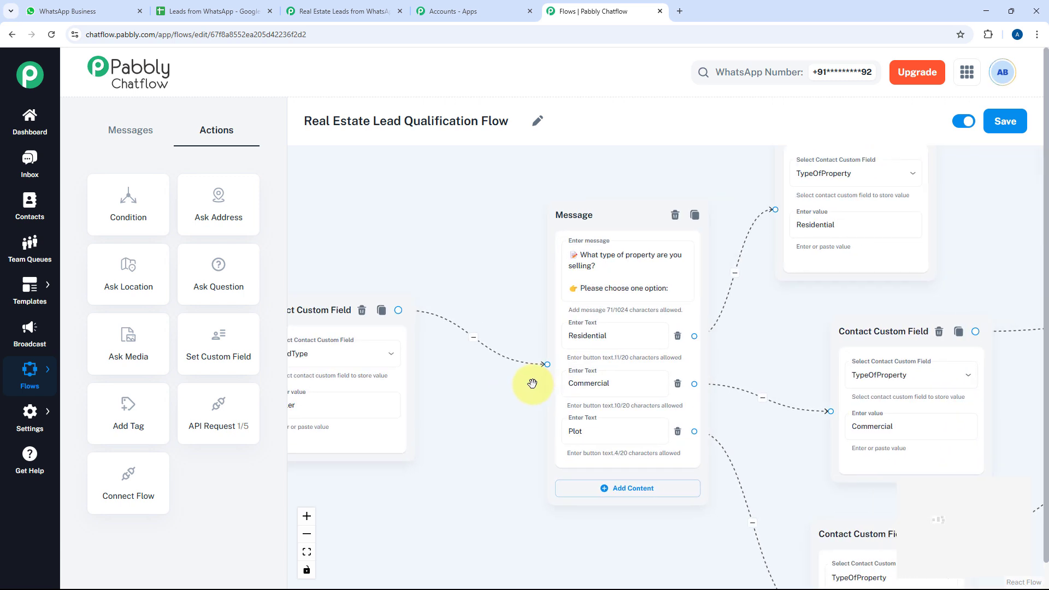
{"action": "scroll", "coordinate": [526, 300], "scroll_direction": "up", "scroll_amount": 2}
{"action": "left_click_drag", "start_coordinate": [515, 297], "coordinate": [451, 283]}
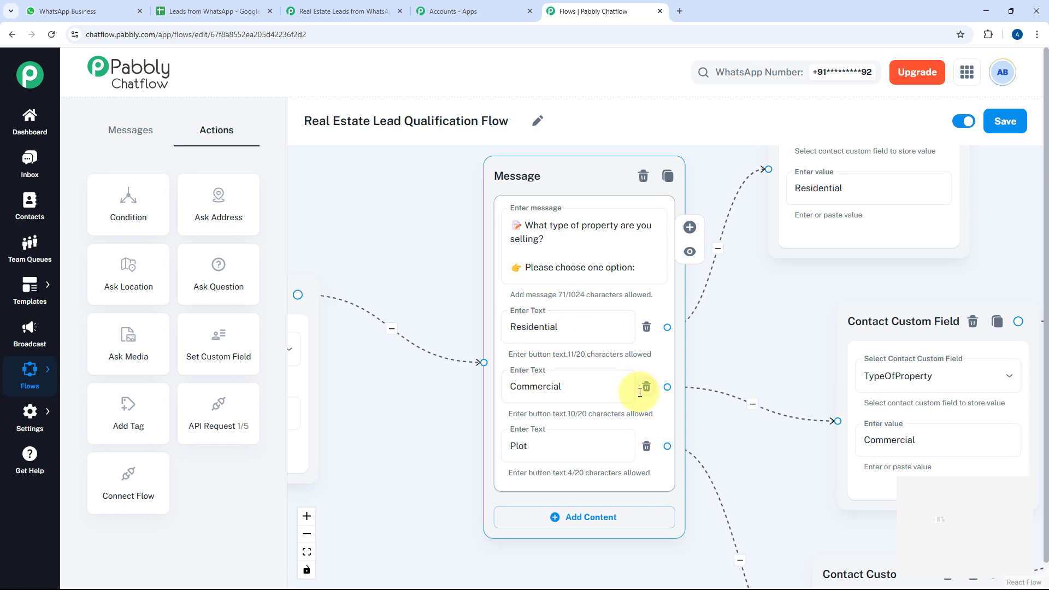
{"action": "left_click_drag", "start_coordinate": [761, 328], "coordinate": [585, 374]}
{"action": "scroll", "coordinate": [612, 386], "scroll_direction": "down", "scroll_amount": 2}
{"action": "left_click_drag", "start_coordinate": [650, 367], "coordinate": [532, 321]}
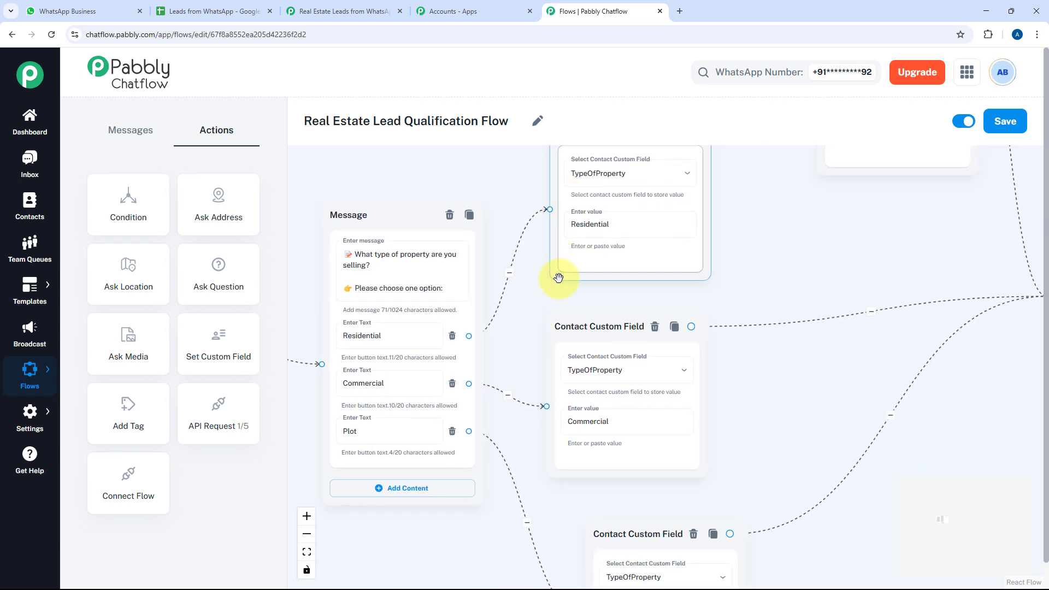
{"action": "left_click_drag", "start_coordinate": [803, 389], "coordinate": [795, 287]}
{"action": "left_click_drag", "start_coordinate": [609, 440], "coordinate": [550, 440]}
Pan past the Residential BHK question and Plot node to the seller address and city questions
{"action": "left_click_drag", "start_coordinate": [764, 358], "coordinate": [677, 481]}
{"action": "left_click_drag", "start_coordinate": [738, 293], "coordinate": [737, 389]}
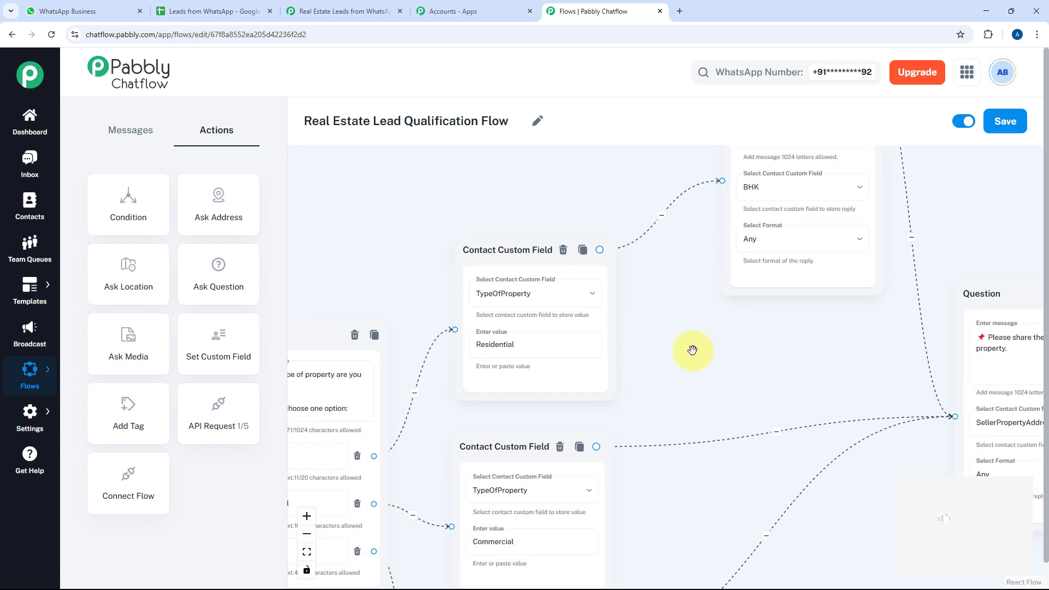
{"action": "left_click_drag", "start_coordinate": [662, 340], "coordinate": [662, 373]}
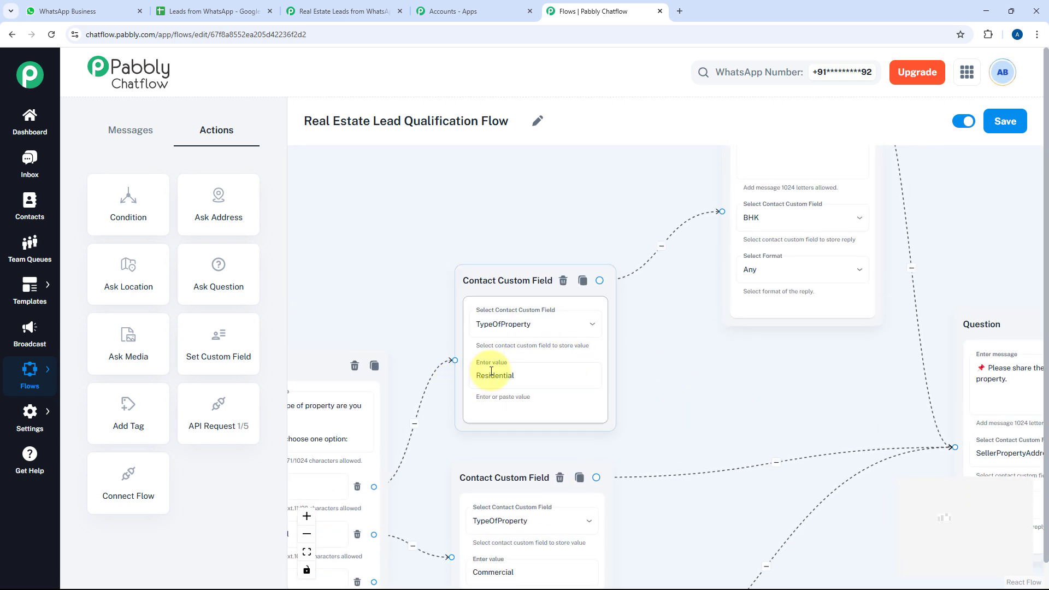
{"action": "left_click_drag", "start_coordinate": [676, 377], "coordinate": [539, 477]}
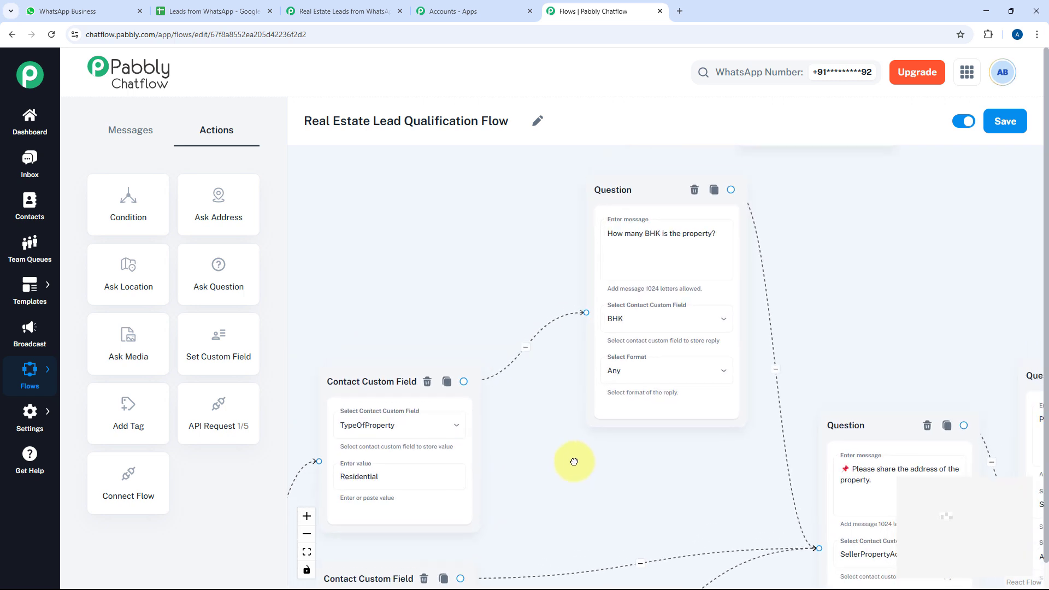
{"action": "scroll", "coordinate": [599, 412], "scroll_direction": "up", "scroll_amount": 3}
{"action": "left_click_drag", "start_coordinate": [518, 427], "coordinate": [436, 468]}
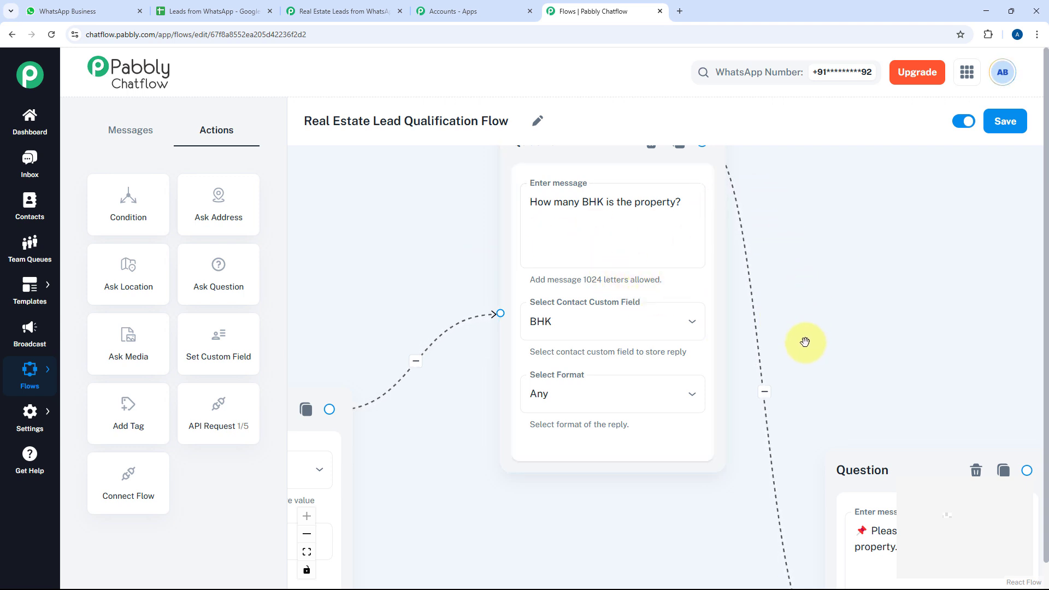
{"action": "left_click_drag", "start_coordinate": [799, 328], "coordinate": [787, 177]}
{"action": "scroll", "coordinate": [795, 272], "scroll_direction": "down", "scroll_amount": 2}
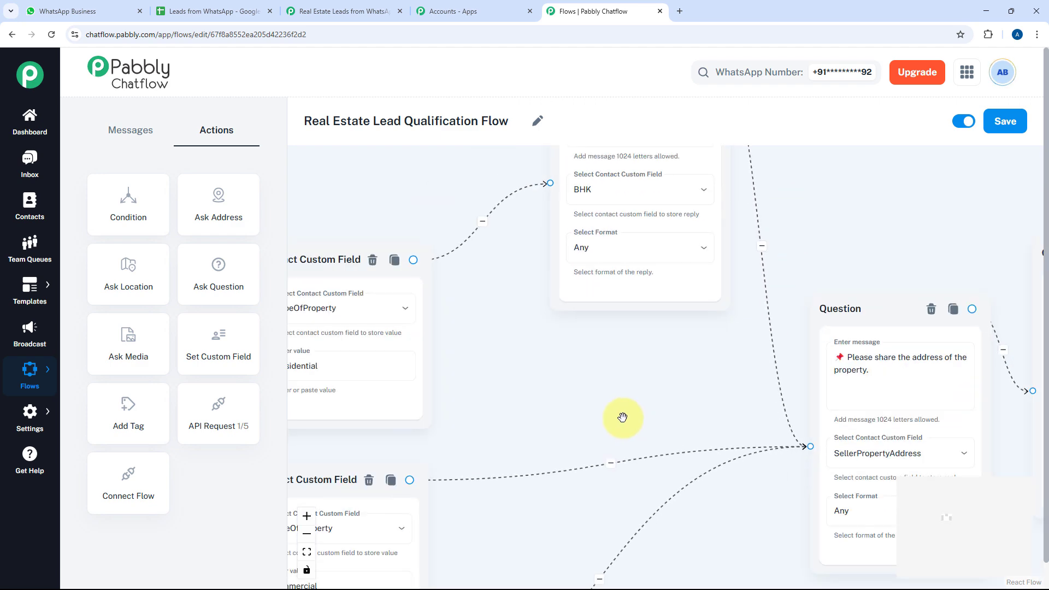
{"action": "left_click_drag", "start_coordinate": [625, 417], "coordinate": [786, 262]}
{"action": "left_click_drag", "start_coordinate": [625, 437], "coordinate": [636, 279]}
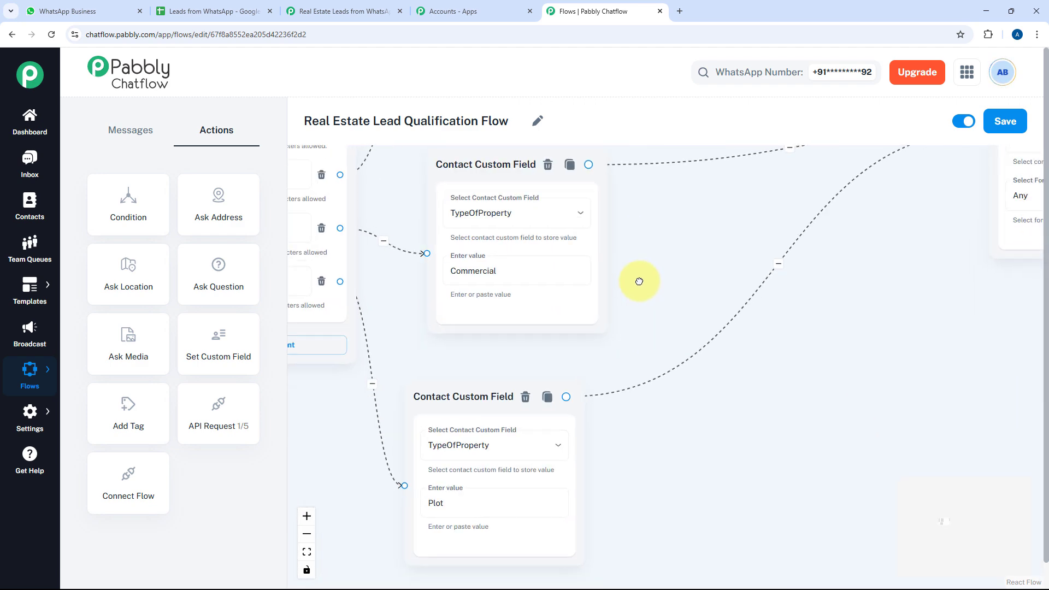
{"action": "left_click_drag", "start_coordinate": [555, 326], "coordinate": [387, 430]}
{"action": "left_click_drag", "start_coordinate": [627, 362], "coordinate": [478, 455]}
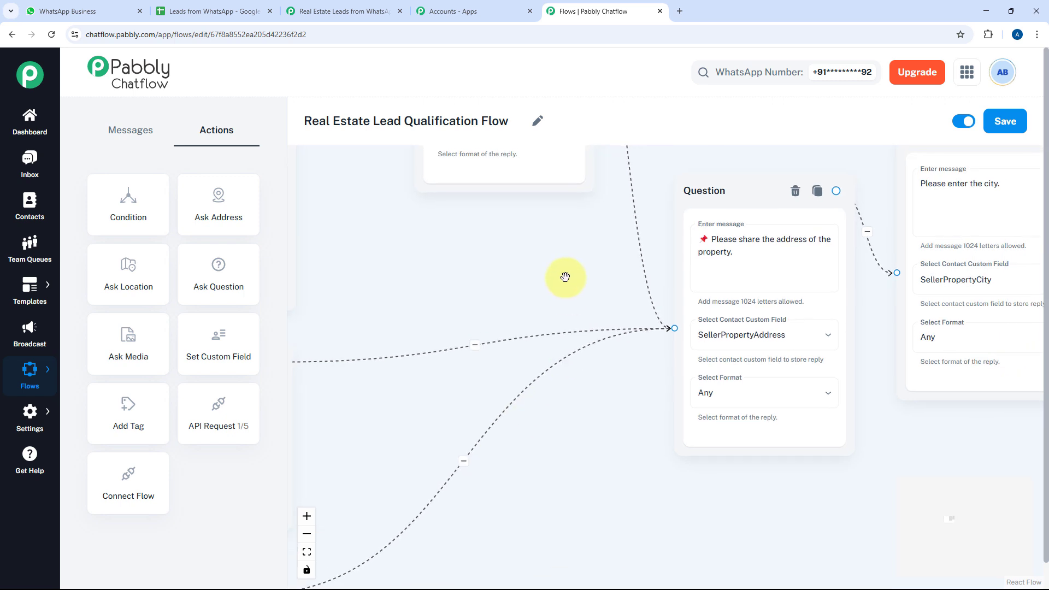
Move the SellerPropertyAddress question node up and to the left
{"action": "left_click_drag", "start_coordinate": [564, 243], "coordinate": [454, 273]}
{"action": "left_click_drag", "start_coordinate": [613, 215], "coordinate": [595, 182]}
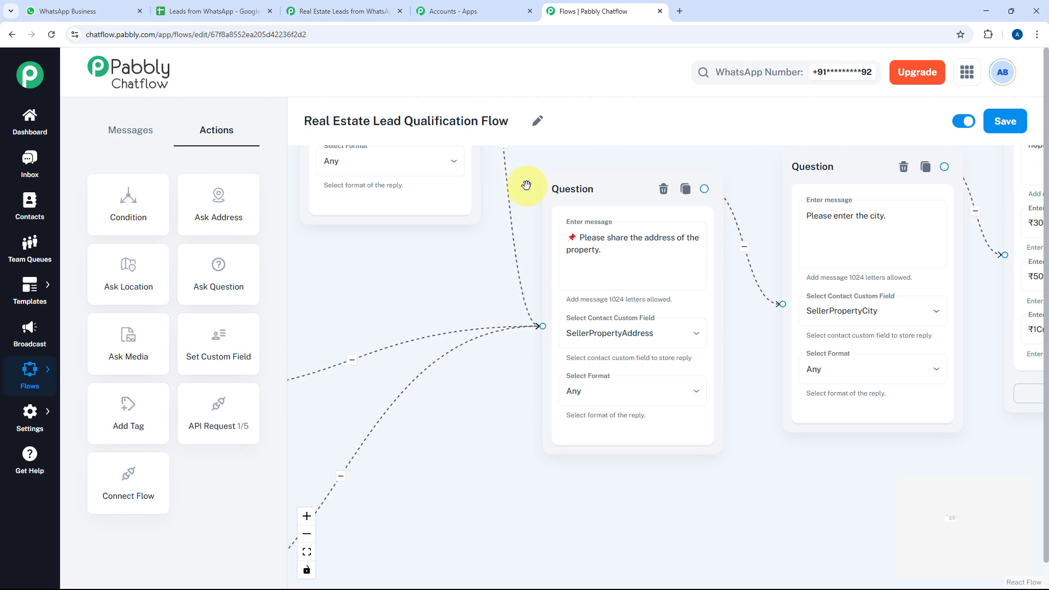
{"action": "left_click", "coordinate": [581, 194]}
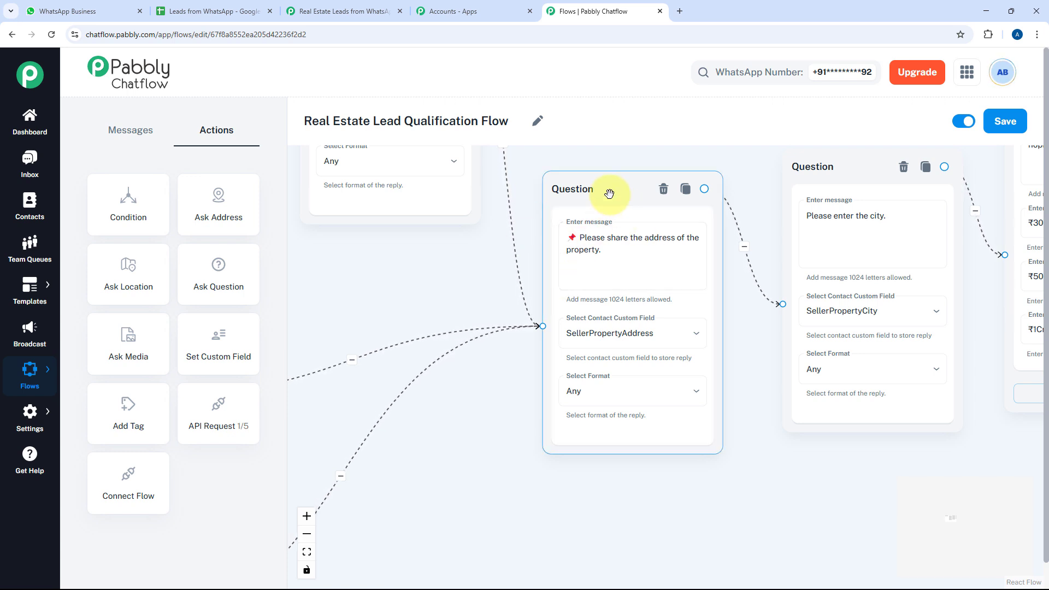
{"action": "left_click", "coordinate": [618, 263]}
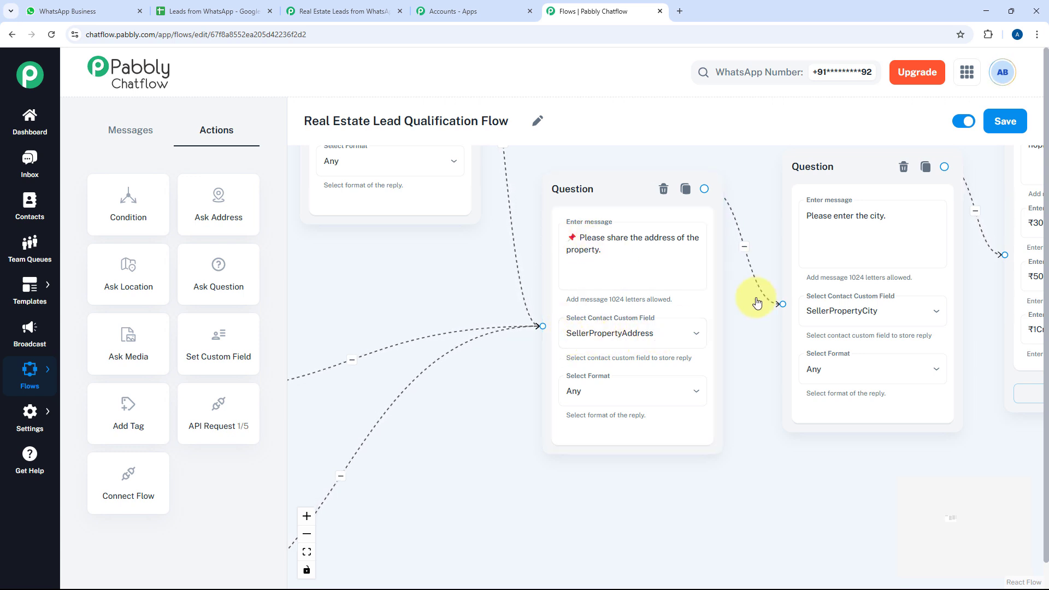
Shift the SellerPropertyCity question node slightly down
{"action": "left_click_drag", "start_coordinate": [731, 309], "coordinate": [522, 323]}
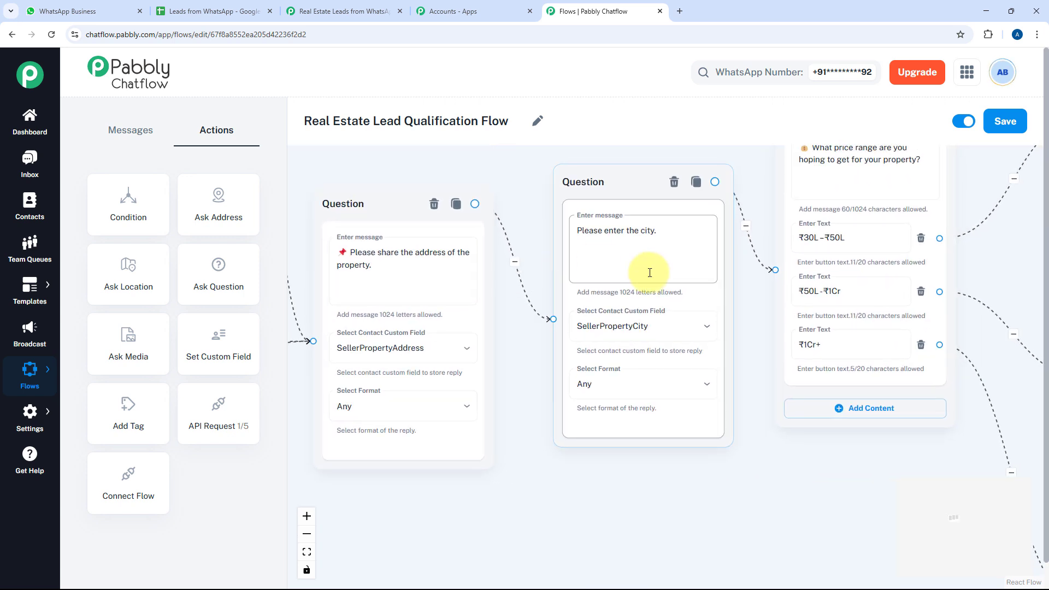
{"action": "left_click", "coordinate": [626, 254]}
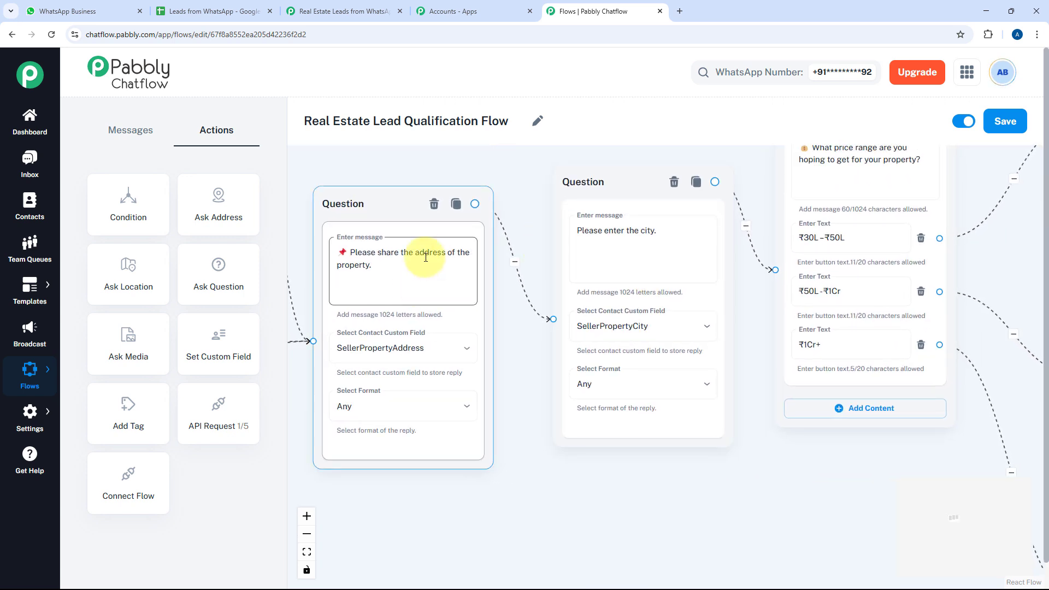
{"action": "left_click_drag", "start_coordinate": [617, 179], "coordinate": [613, 205]}
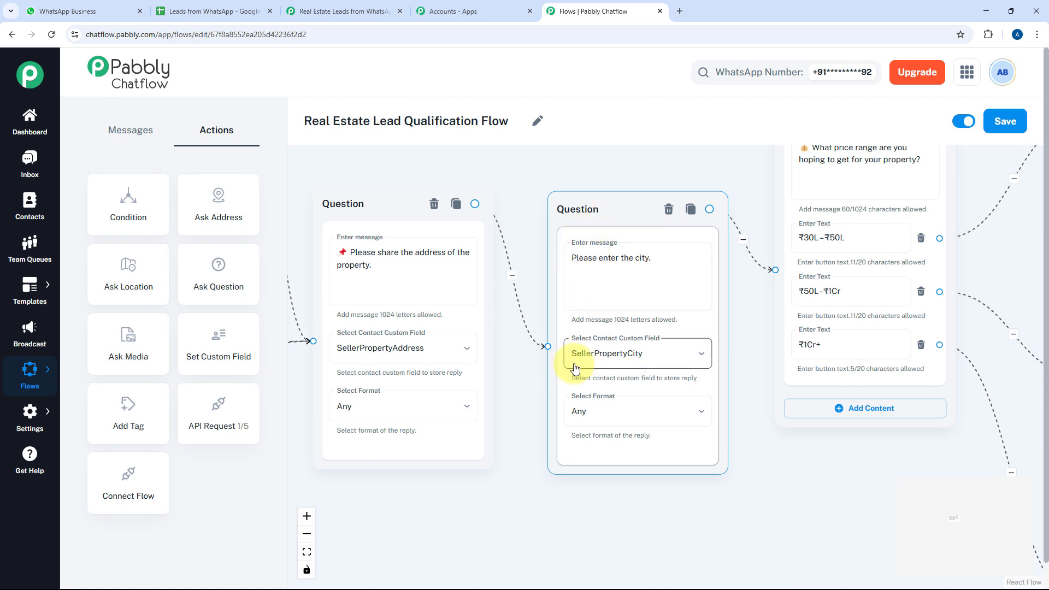
{"action": "left_click", "coordinate": [763, 339]}
Move the price-range message node down and recenter the view on it
{"action": "left_click_drag", "start_coordinate": [762, 338], "coordinate": [586, 423]}
{"action": "right_click", "coordinate": [585, 411]}
{"action": "left_click", "coordinate": [556, 255]}
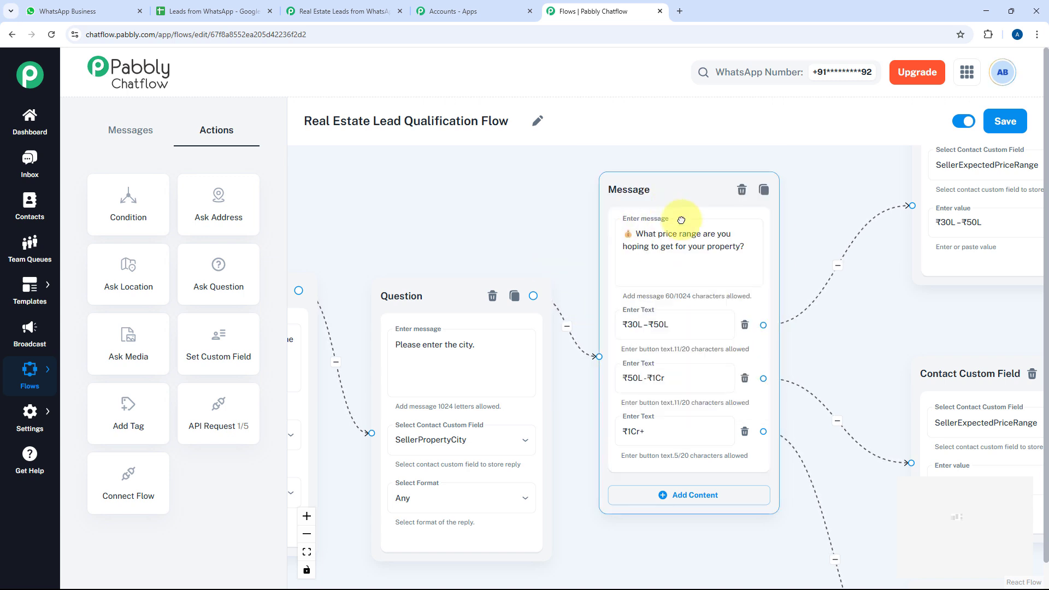
{"action": "left_click_drag", "start_coordinate": [677, 211], "coordinate": [683, 258]}
{"action": "left_click_drag", "start_coordinate": [581, 262], "coordinate": [507, 181]}
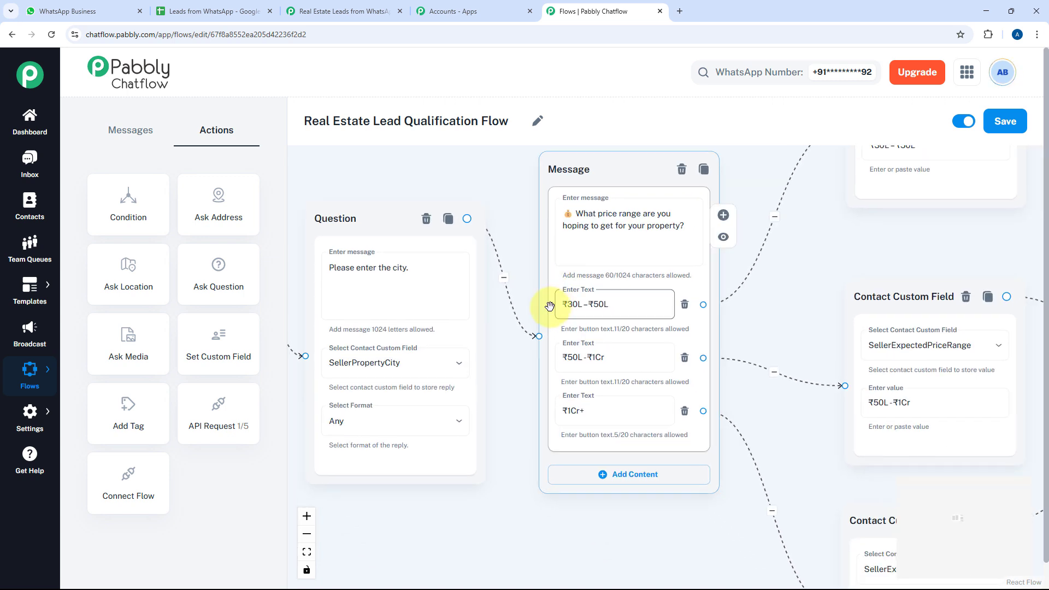
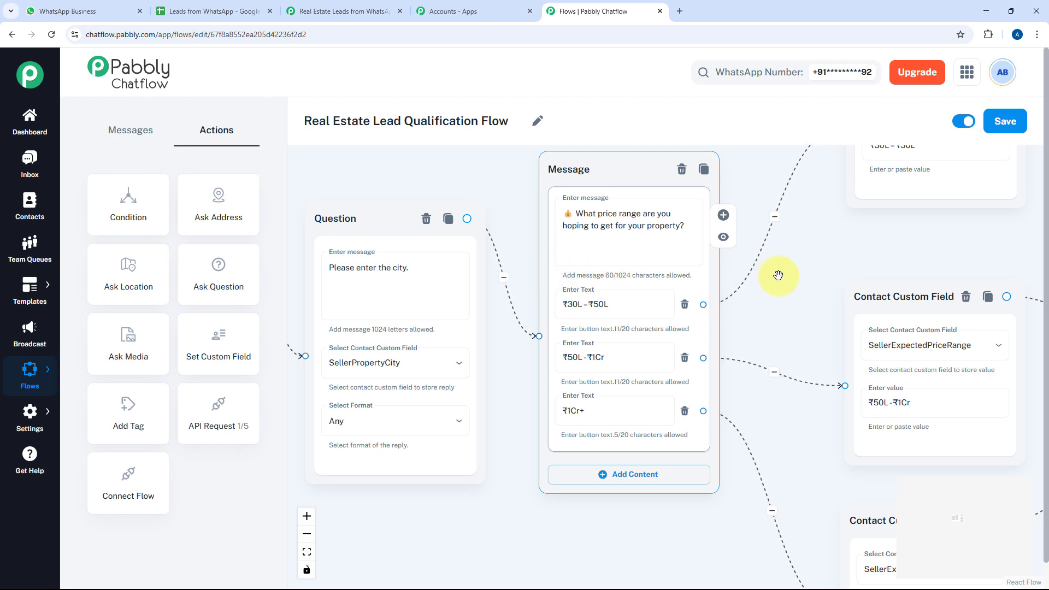
Review the price-range message, nudge the ₹30L–₹50L field node, and check its stored value
{"action": "left_click_drag", "start_coordinate": [774, 297], "coordinate": [664, 326]}
{"action": "left_click_drag", "start_coordinate": [713, 268], "coordinate": [636, 323]}
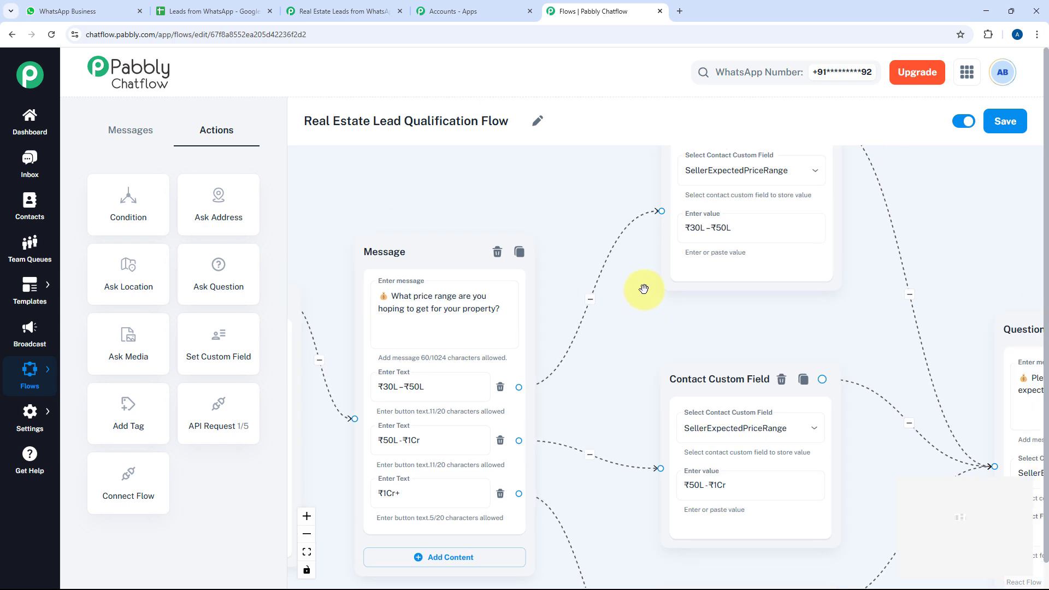
{"action": "left_click_drag", "start_coordinate": [707, 368], "coordinate": [694, 346]}
{"action": "left_click_drag", "start_coordinate": [346, 394], "coordinate": [428, 321]}
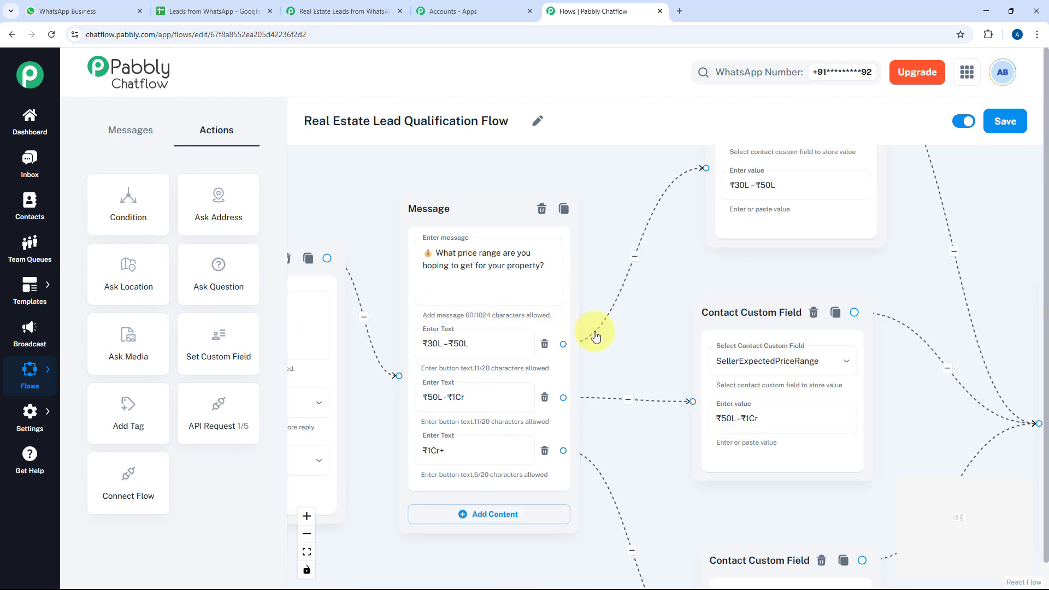
{"action": "left_click_drag", "start_coordinate": [690, 292], "coordinate": [532, 368]}
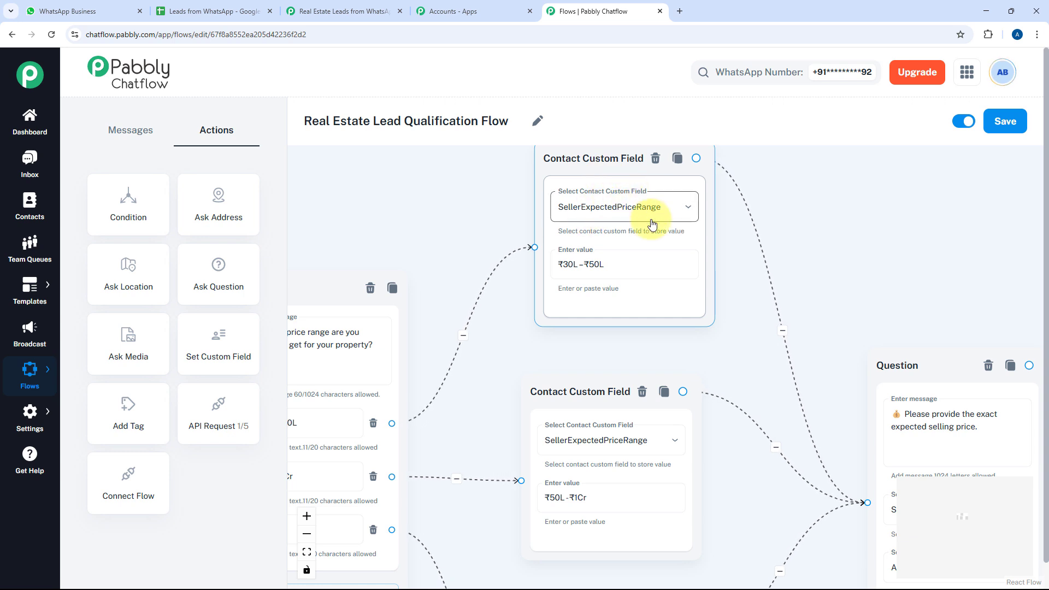
{"action": "left_click_drag", "start_coordinate": [503, 366], "coordinate": [560, 341]}
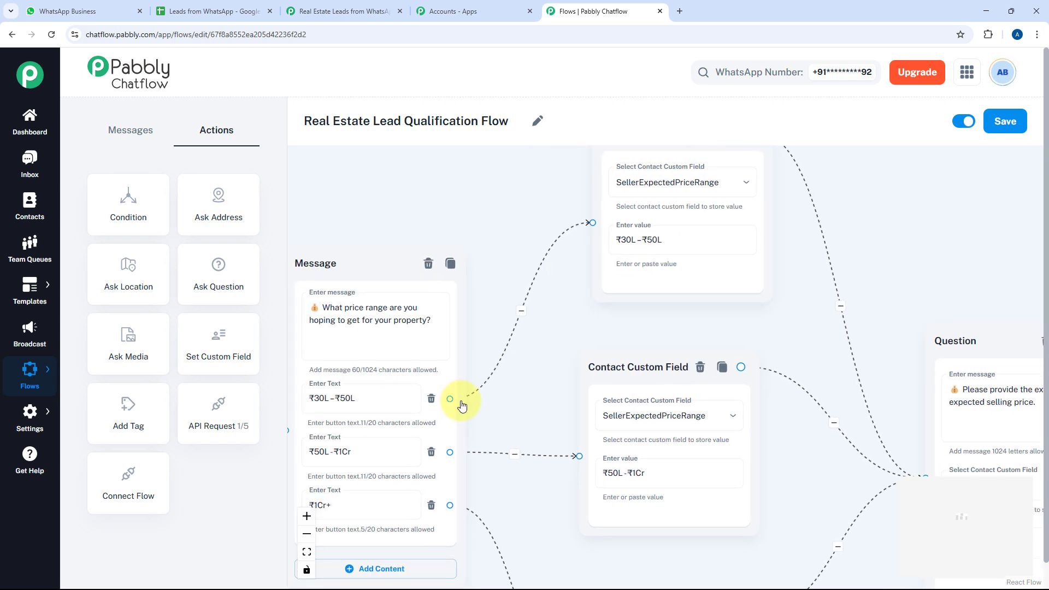
{"action": "left_click", "coordinate": [700, 245]}
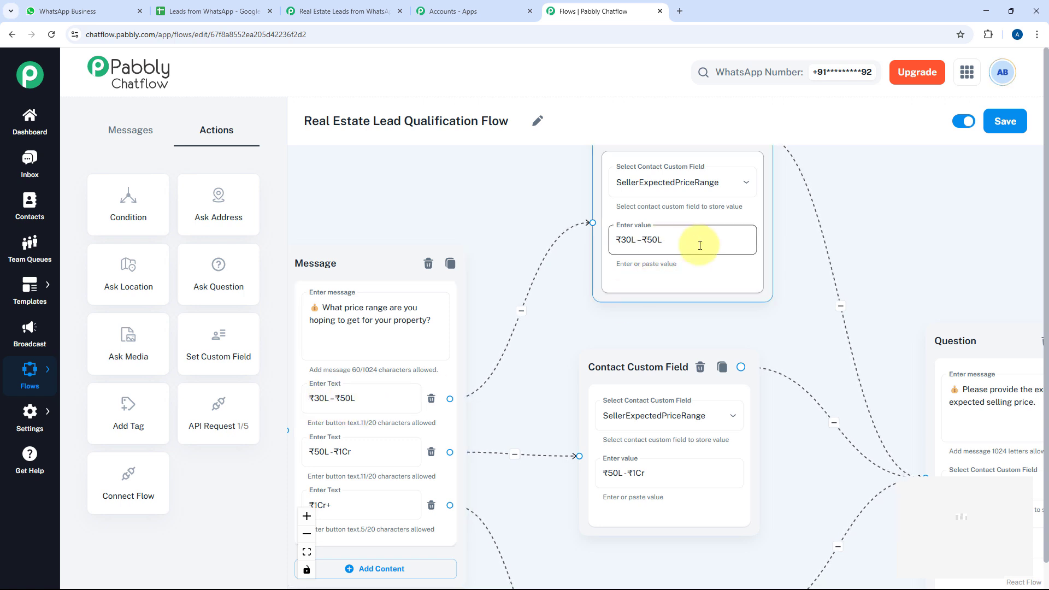
{"action": "left_click_drag", "start_coordinate": [584, 302], "coordinate": [604, 218]}
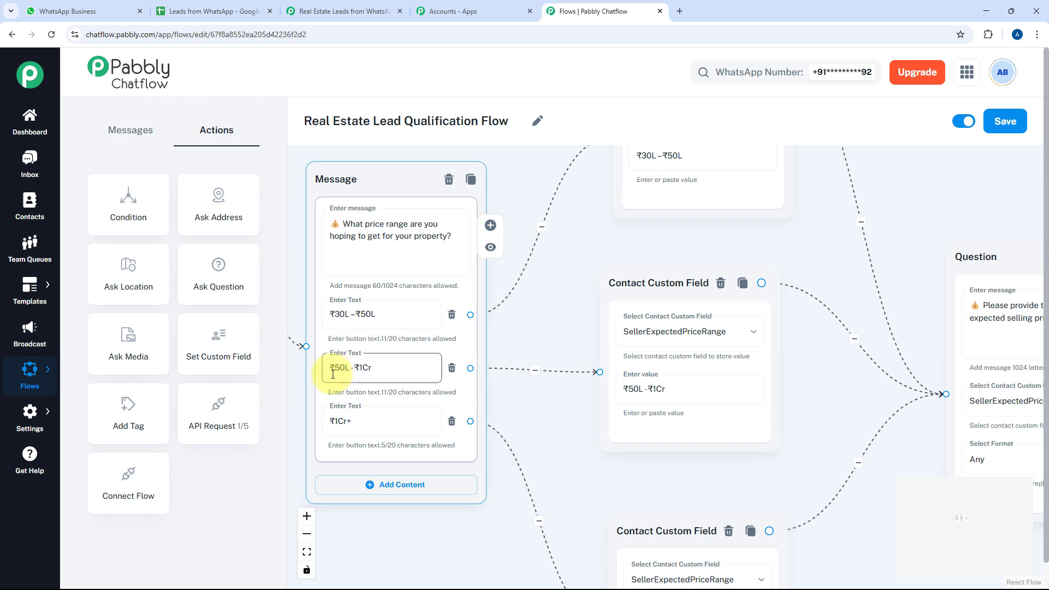
Check the ₹50L–₹1Cr and ₹1Cr+ answer values and nudge the ₹1Cr+ field node up-left
{"action": "left_click", "coordinate": [662, 377]}
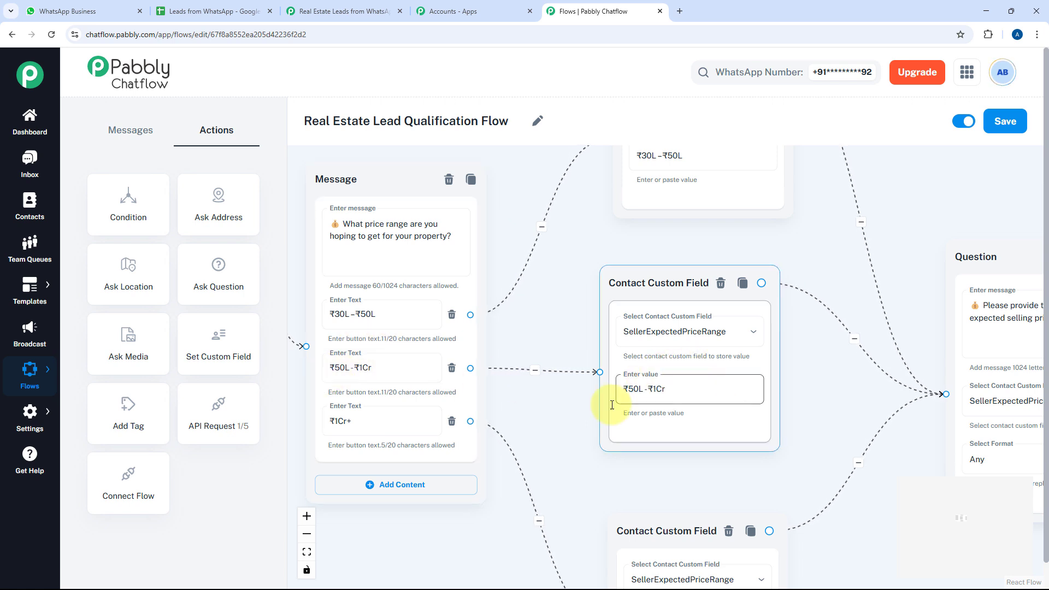
{"action": "left_click", "coordinate": [325, 427]}
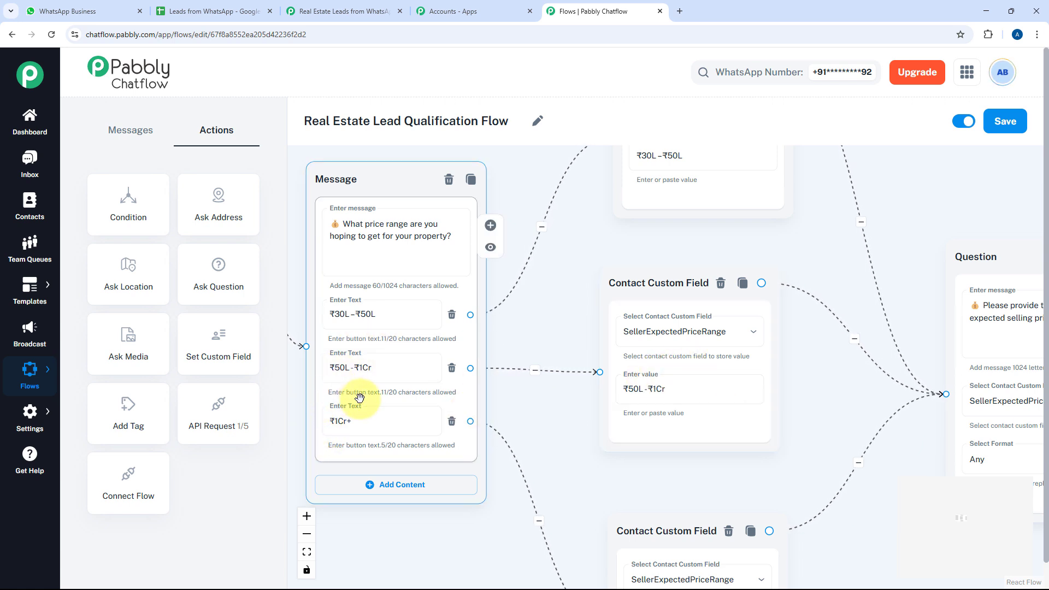
{"action": "left_click", "coordinate": [552, 418]}
{"action": "left_click_drag", "start_coordinate": [551, 417], "coordinate": [462, 316]}
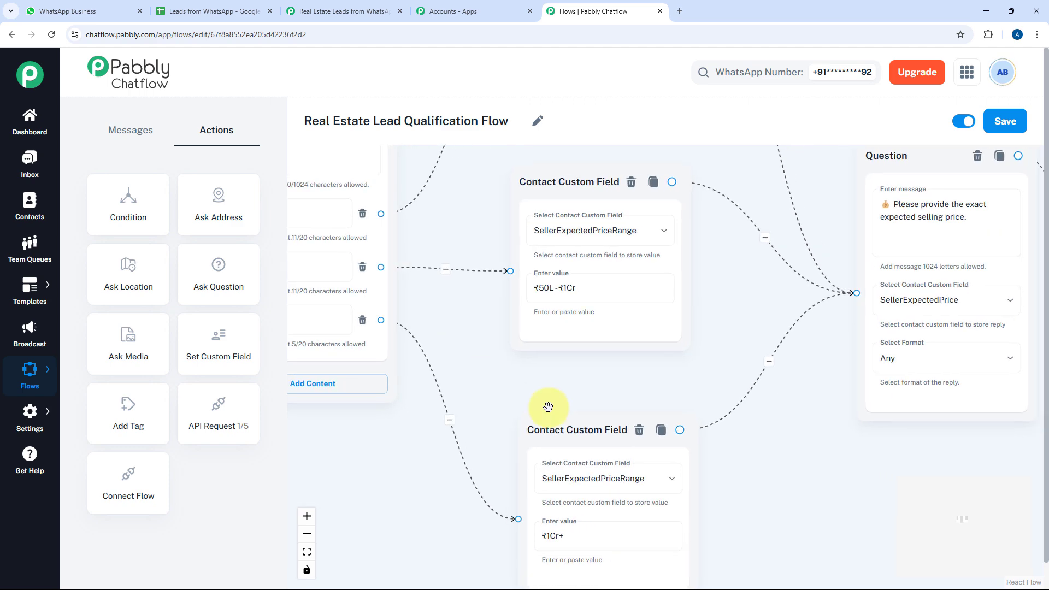
{"action": "left_click_drag", "start_coordinate": [581, 414], "coordinate": [565, 398]}
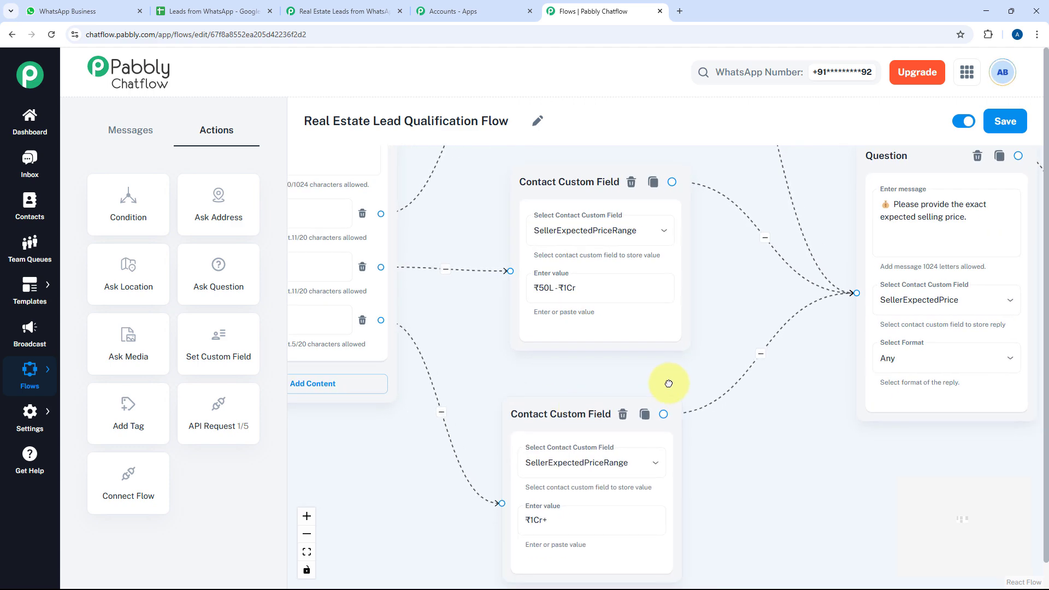
{"action": "left_click_drag", "start_coordinate": [670, 386], "coordinate": [537, 456]}
{"action": "left_click_drag", "start_coordinate": [653, 358], "coordinate": [466, 370]}
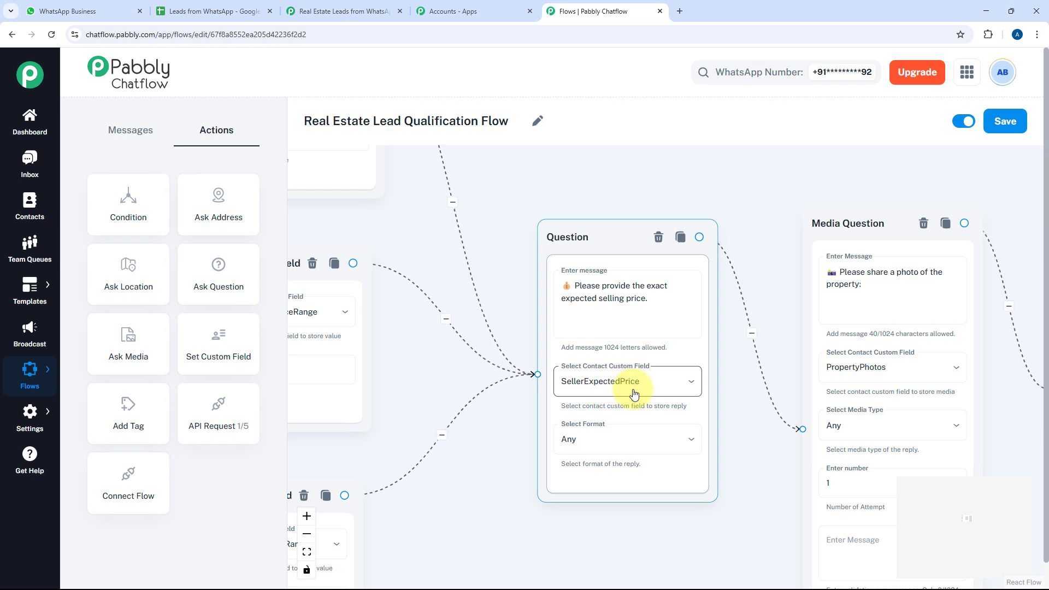
Inspect the property photo request, trying Images as accepted media type before reverting to Any
{"action": "left_click_drag", "start_coordinate": [519, 403], "coordinate": [944, 363]}
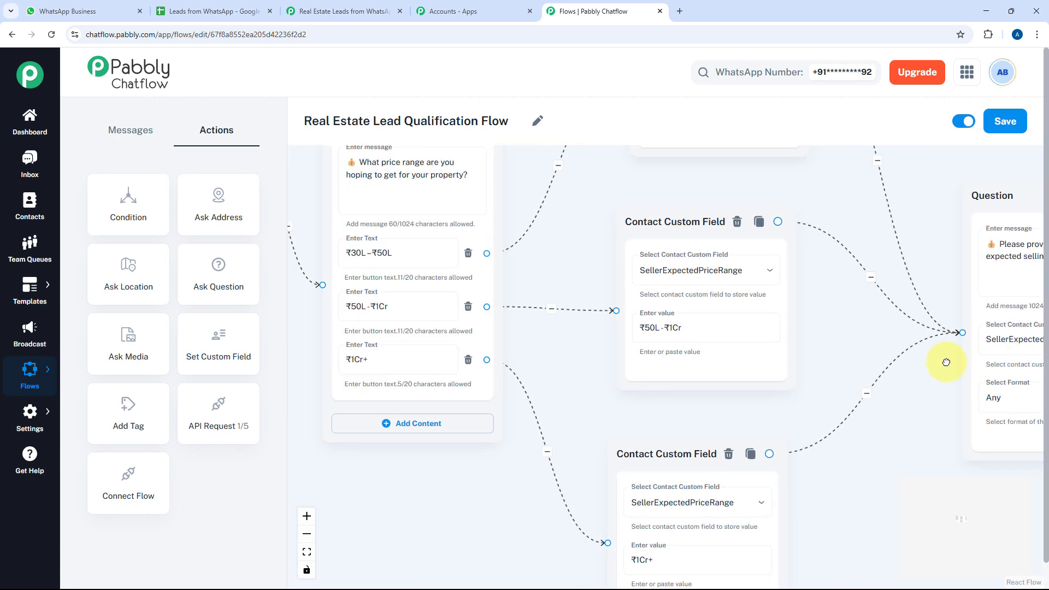
{"action": "left_click_drag", "start_coordinate": [545, 377], "coordinate": [498, 389]}
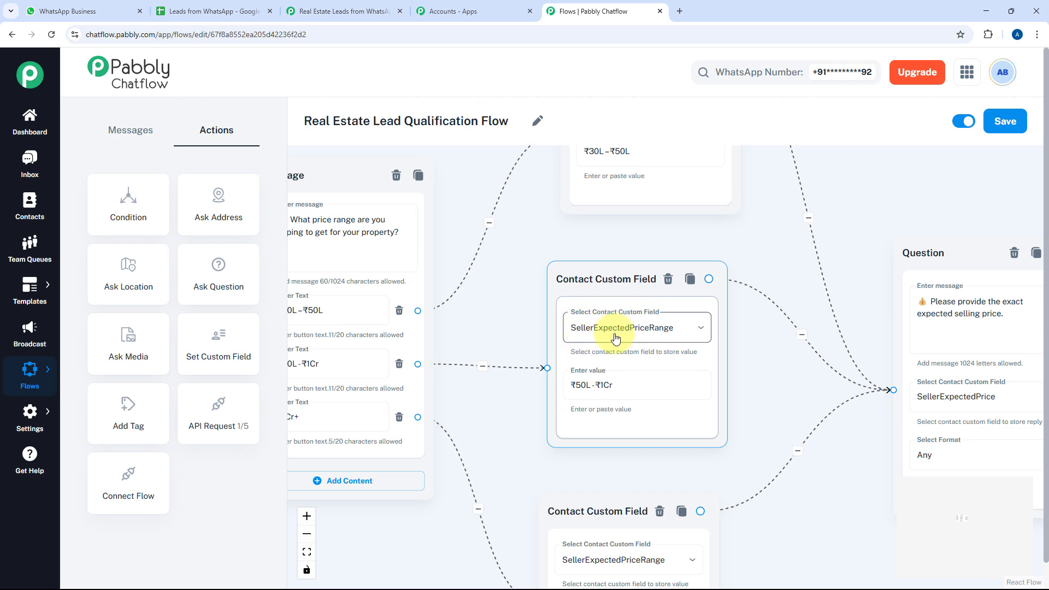
{"action": "left_click_drag", "start_coordinate": [754, 355], "coordinate": [826, 356]}
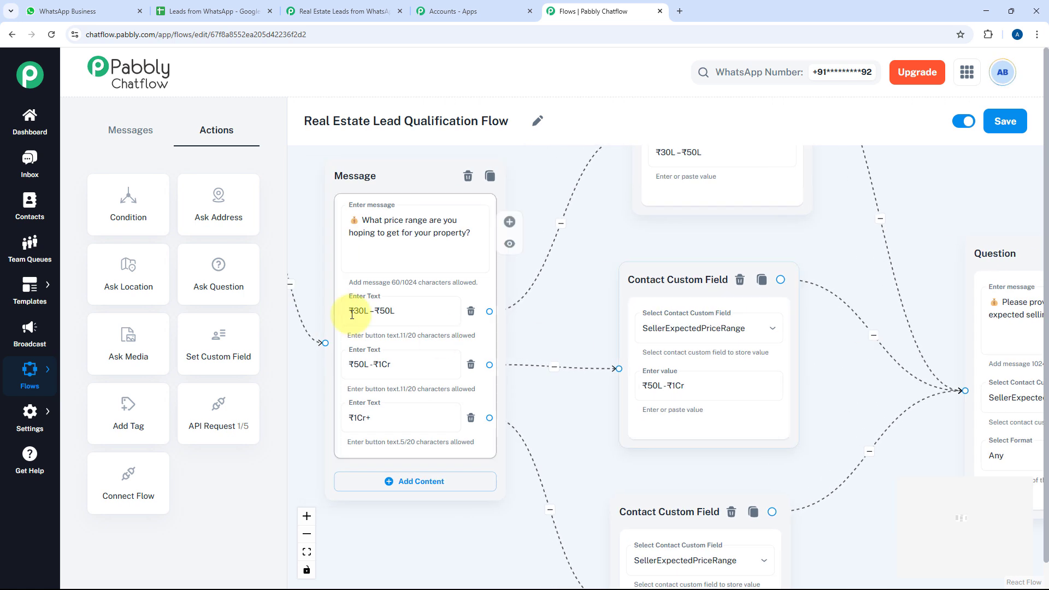
{"action": "left_click_drag", "start_coordinate": [570, 354], "coordinate": [424, 351]}
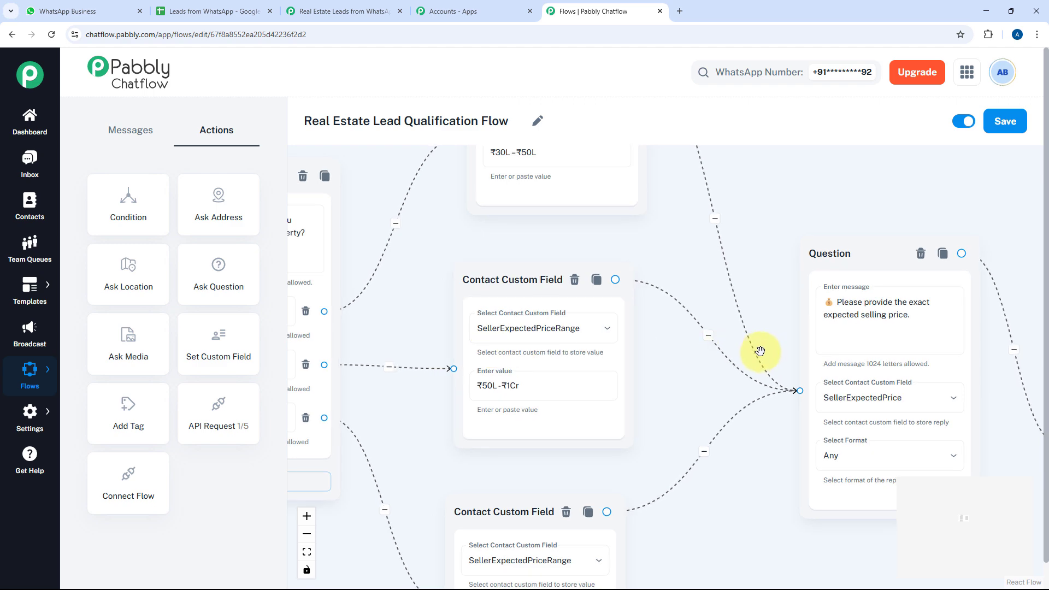
{"action": "left_click_drag", "start_coordinate": [819, 332], "coordinate": [570, 302]}
{"action": "left_click_drag", "start_coordinate": [806, 334], "coordinate": [481, 278]}
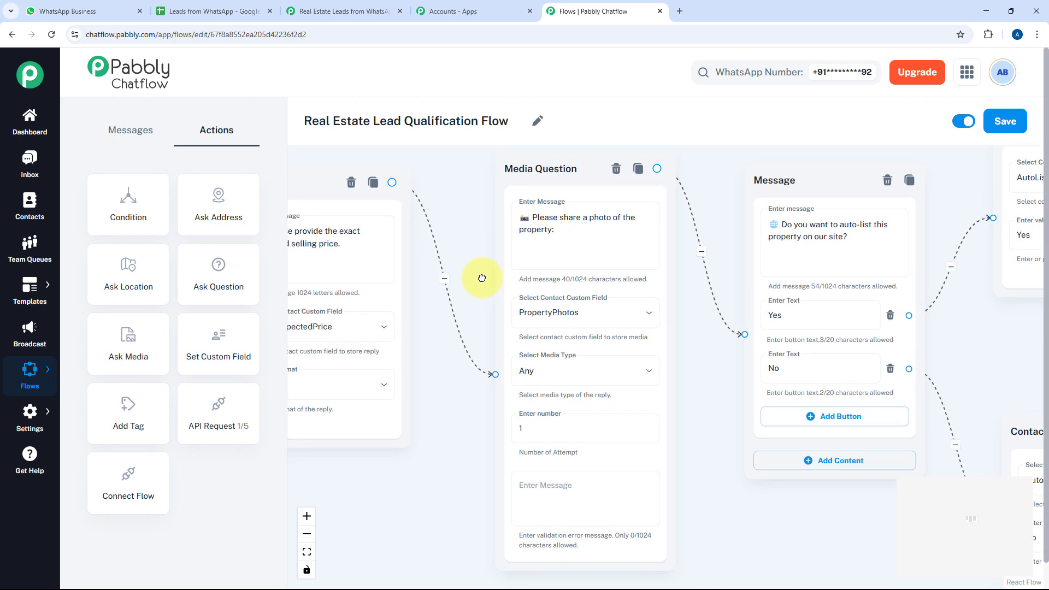
{"action": "left_click", "coordinate": [504, 263]}
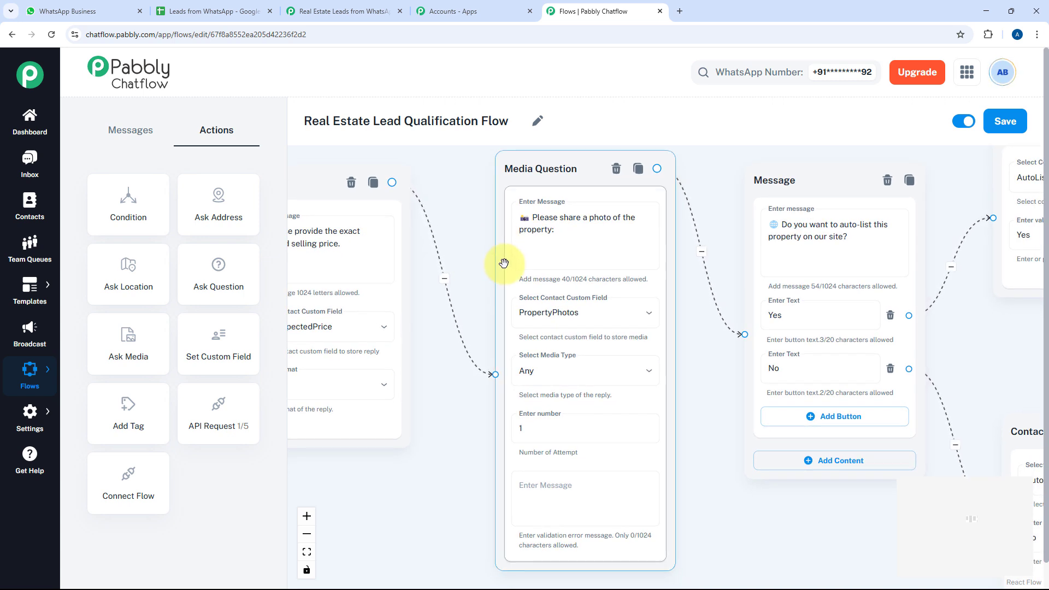
{"action": "left_click_drag", "start_coordinate": [475, 271], "coordinate": [472, 276]}
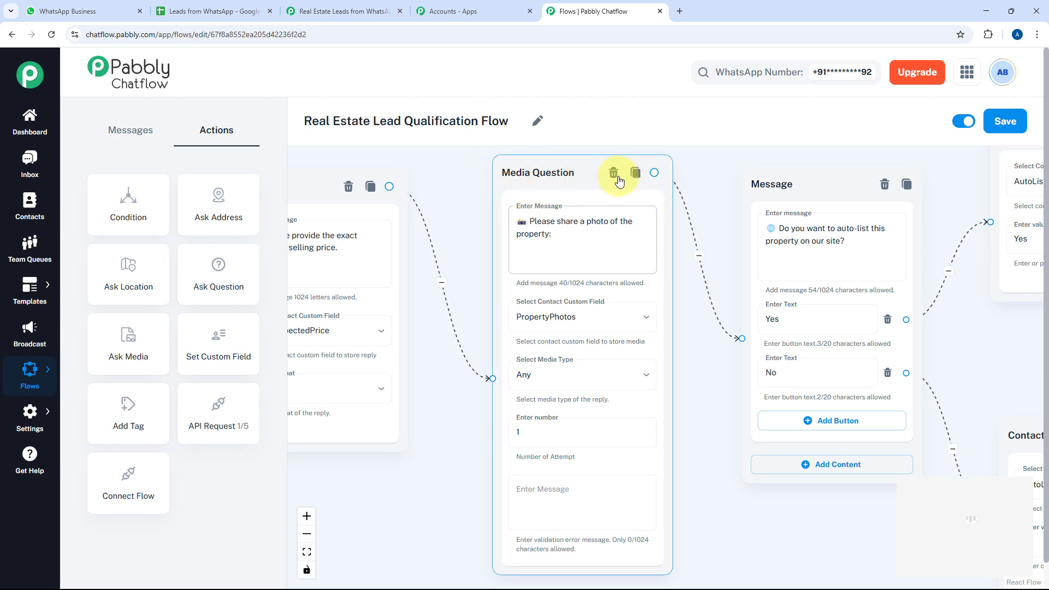
{"action": "left_click", "coordinate": [618, 272]}
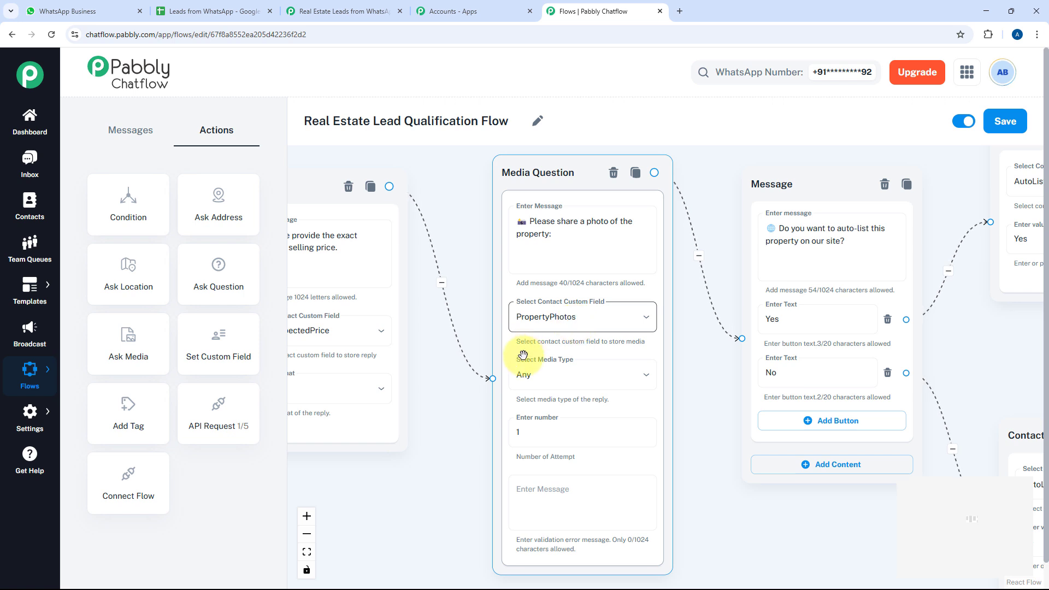
{"action": "left_click", "coordinate": [614, 378]}
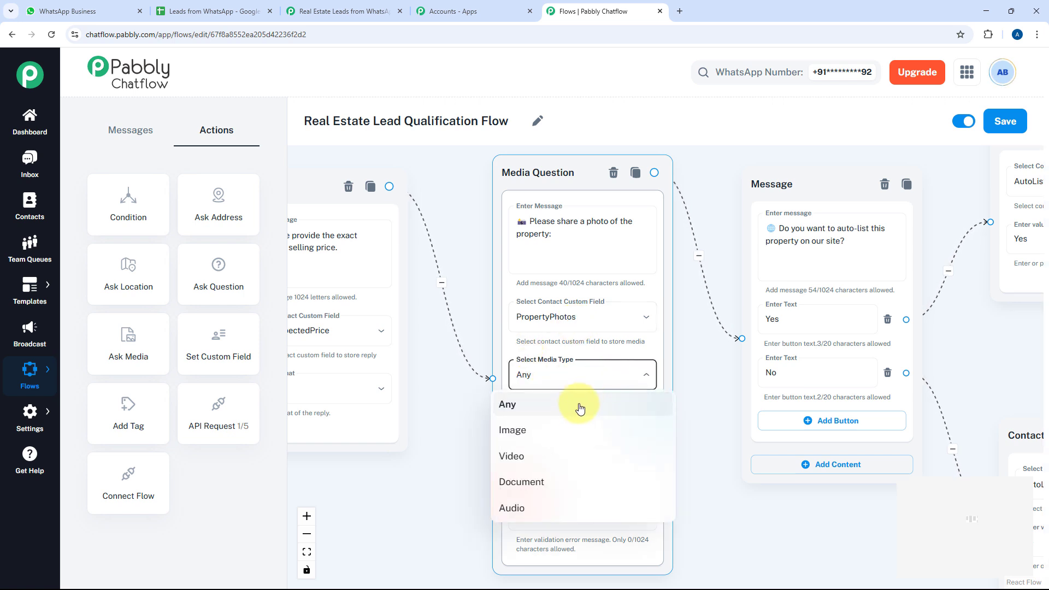
{"action": "left_click", "coordinate": [532, 436]}
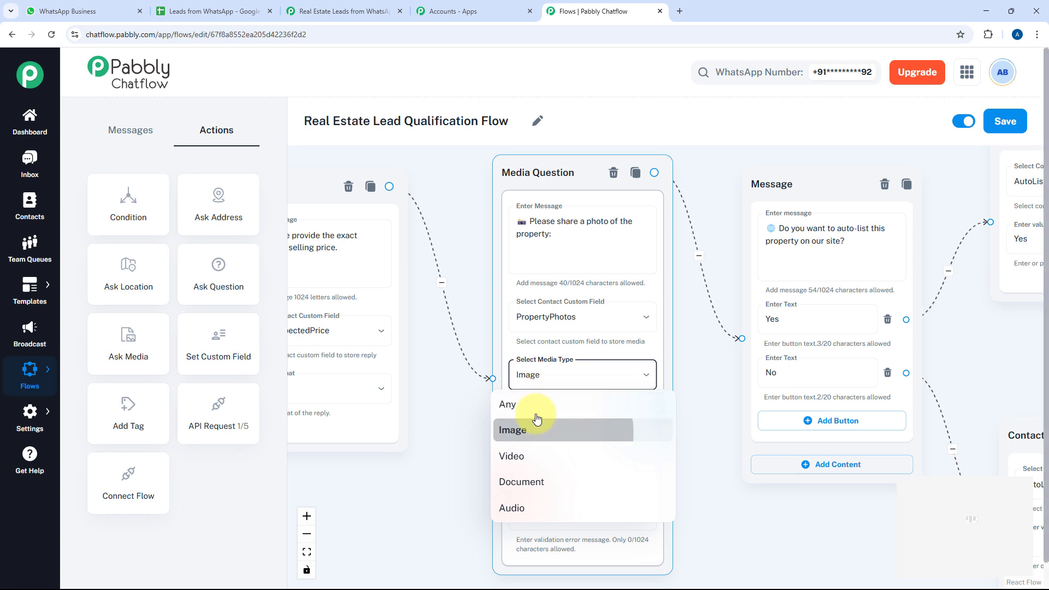
{"action": "left_click", "coordinate": [588, 383]}
{"action": "left_click", "coordinate": [499, 405]}
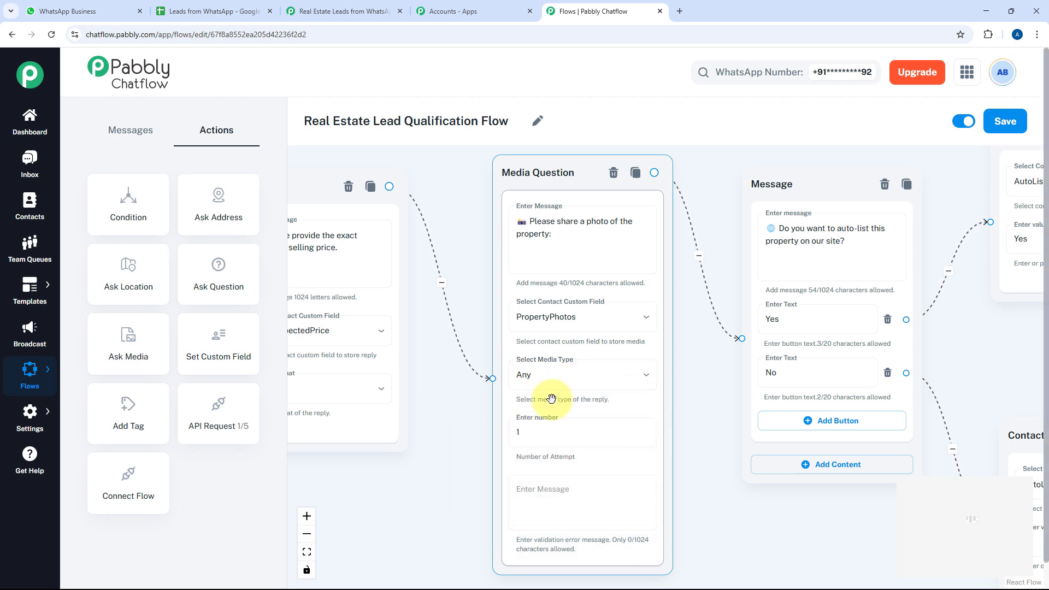
Inspect the auto-list question text and its AutoListPropertyOnSite Yes field step
{"action": "left_click_drag", "start_coordinate": [606, 392], "coordinate": [545, 388]}
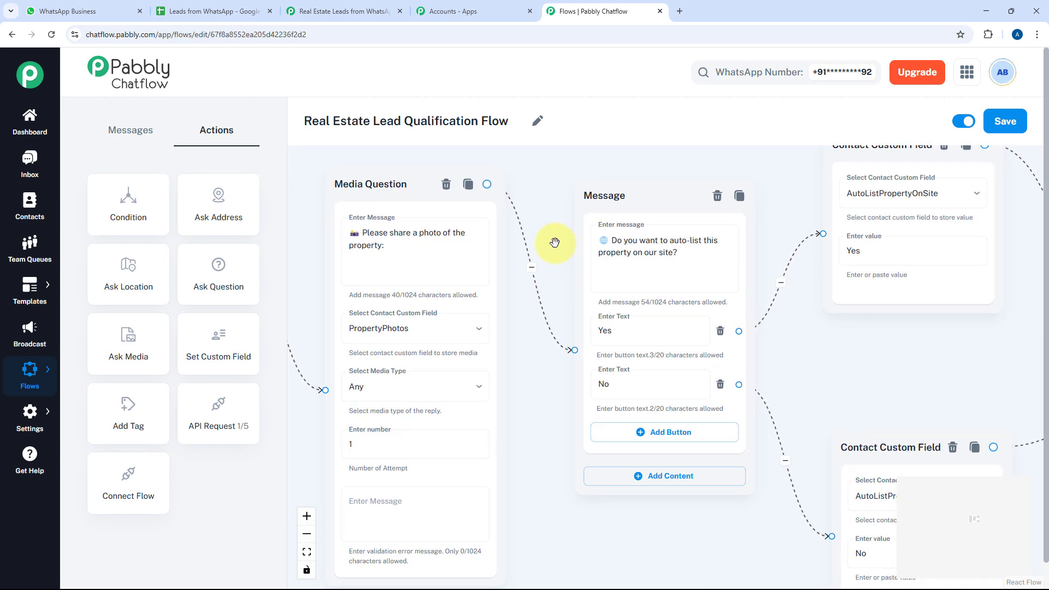
{"action": "left_click", "coordinate": [616, 243]}
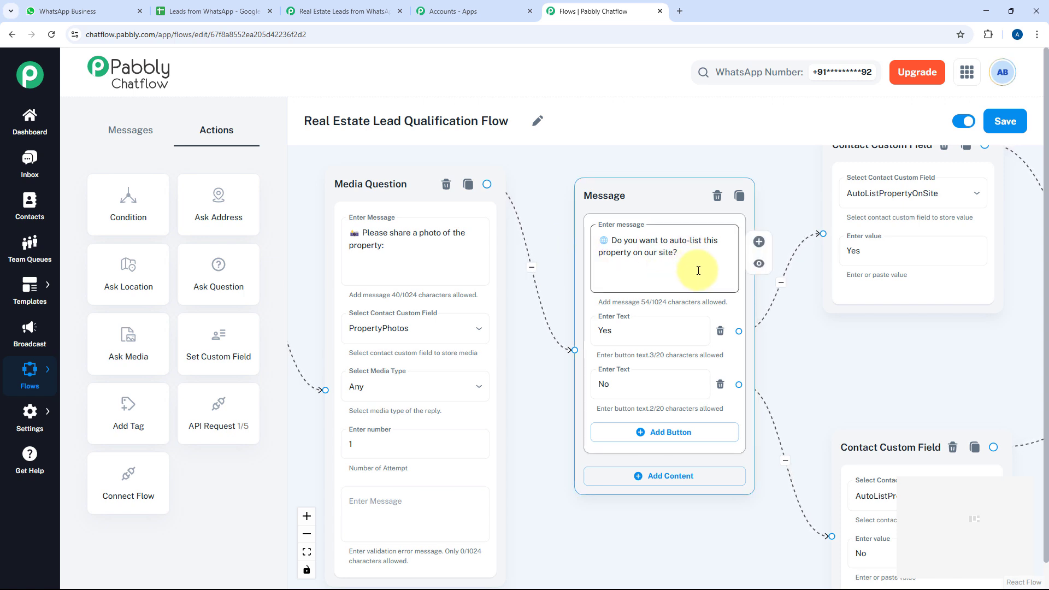
{"action": "left_click", "coordinate": [624, 177]}
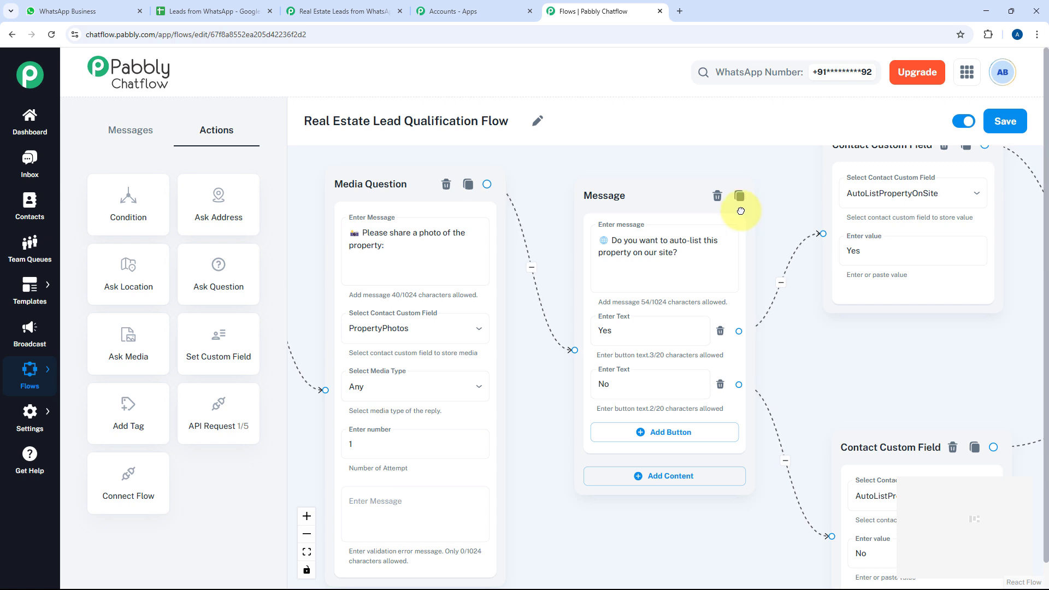
{"action": "left_click_drag", "start_coordinate": [740, 211], "coordinate": [588, 250]}
{"action": "left_click", "coordinate": [721, 219]}
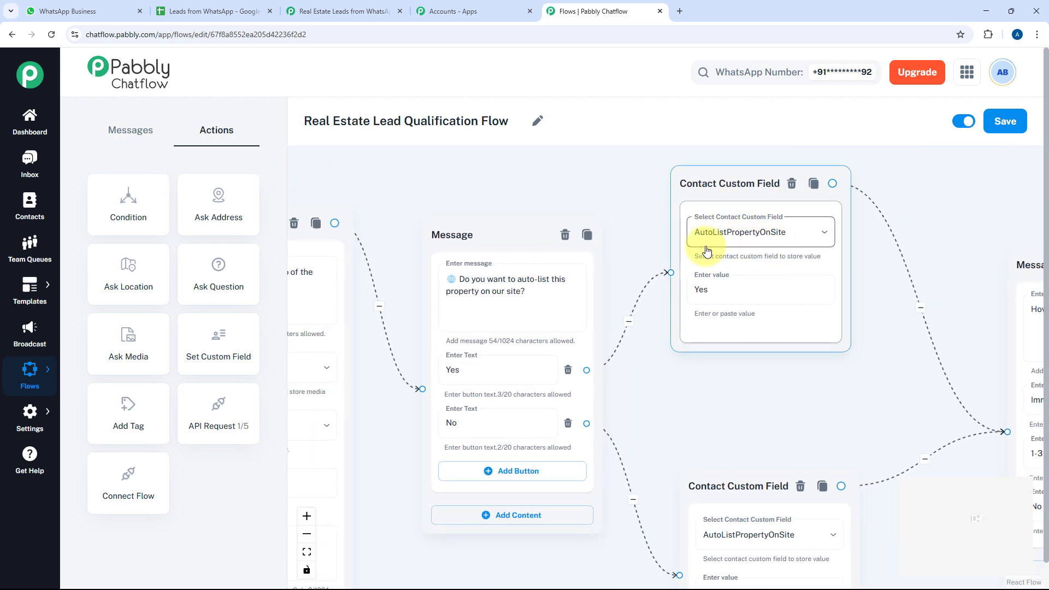
{"action": "left_click_drag", "start_coordinate": [877, 309], "coordinate": [866, 259]}
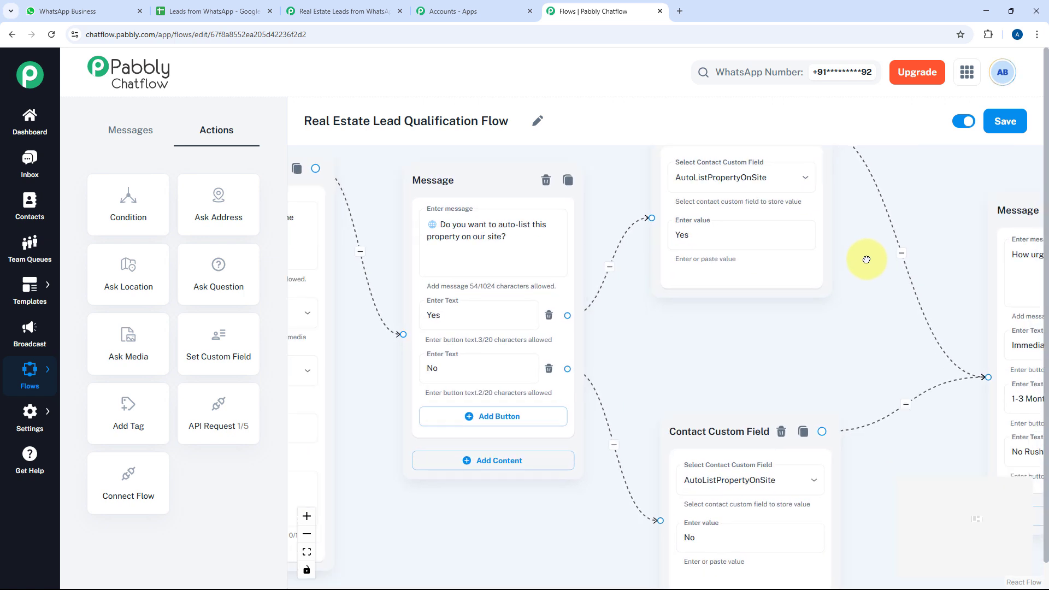
Review the sale-urgency message and its 1-3 Months SaleUrgency field step
{"action": "left_click_drag", "start_coordinate": [834, 343], "coordinate": [509, 313]}
{"action": "left_click_drag", "start_coordinate": [630, 295], "coordinate": [504, 308]}
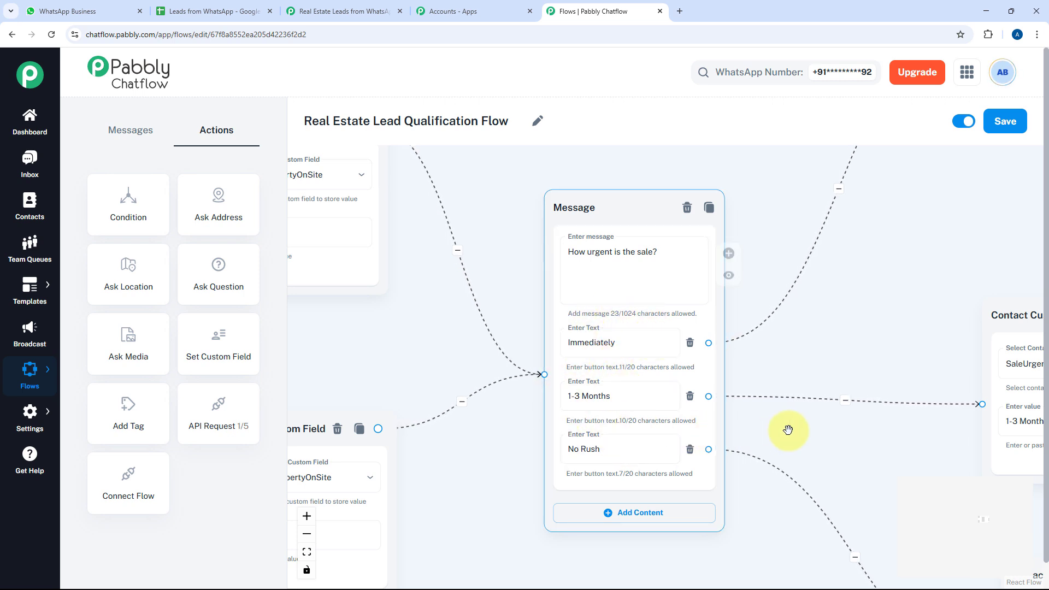
{"action": "left_click_drag", "start_coordinate": [873, 368], "coordinate": [418, 431]}
{"action": "left_click_drag", "start_coordinate": [556, 297], "coordinate": [557, 410]}
{"action": "scroll", "coordinate": [554, 364], "scroll_direction": "down", "scroll_amount": 4}
{"action": "left_click_drag", "start_coordinate": [596, 369], "coordinate": [587, 209]}
Follow the seller flow through the full-name and email questions to the API Request step
{"action": "left_click_drag", "start_coordinate": [892, 240], "coordinate": [449, 286]}
{"action": "left_click_drag", "start_coordinate": [702, 272], "coordinate": [592, 281]}
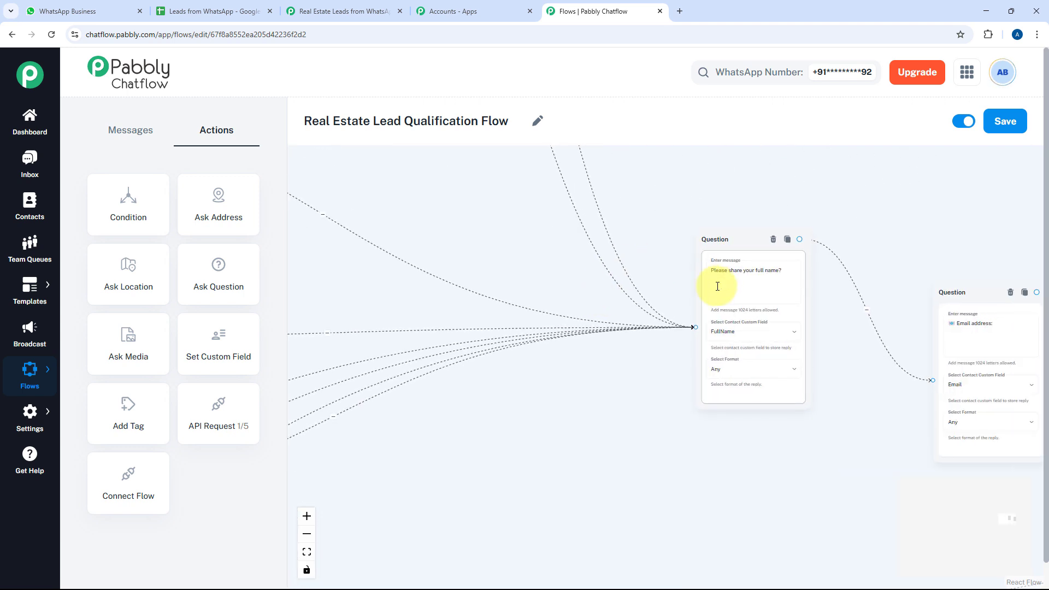
{"action": "left_click_drag", "start_coordinate": [882, 354], "coordinate": [823, 326]}
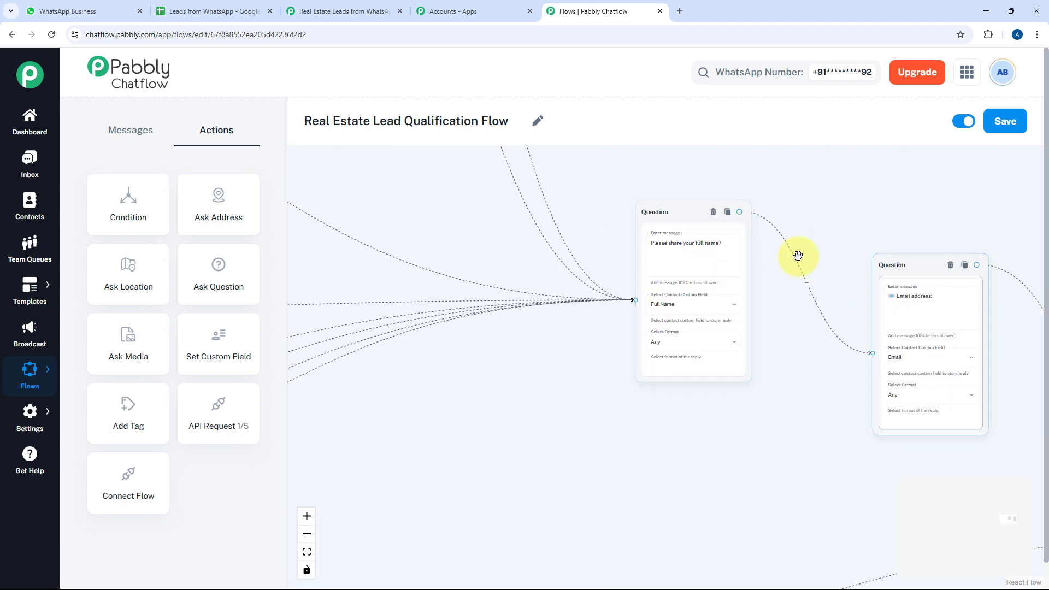
{"action": "left_click_drag", "start_coordinate": [479, 260], "coordinate": [453, 259]}
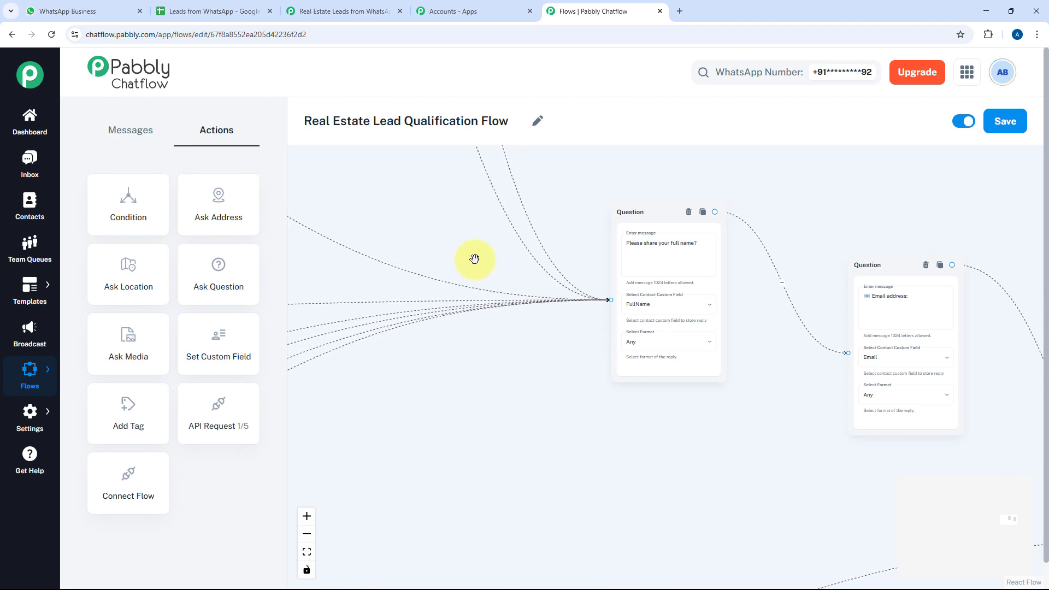
{"action": "left_click_drag", "start_coordinate": [849, 386], "coordinate": [612, 335]}
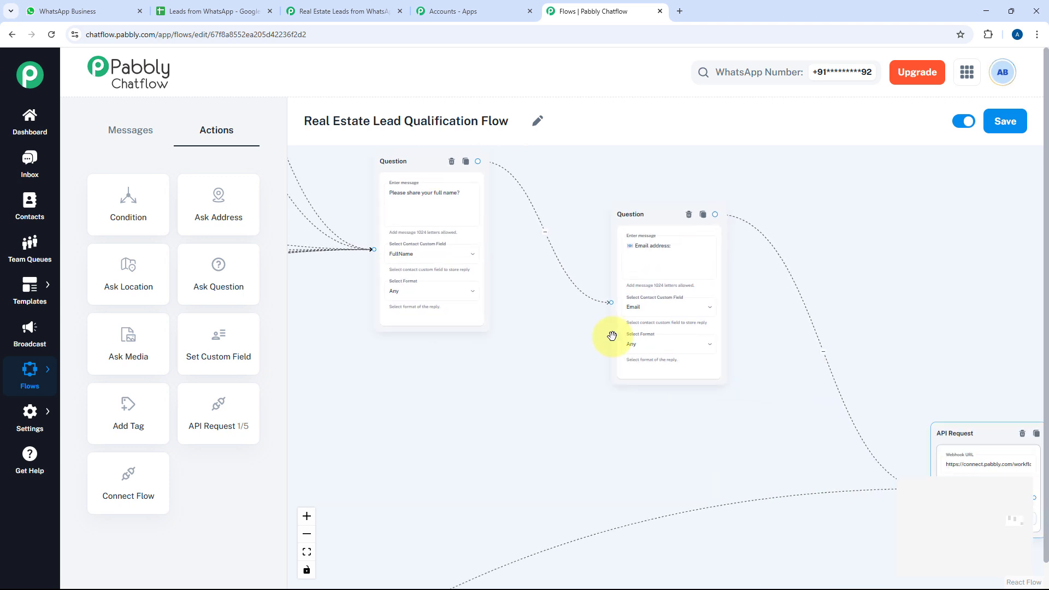
{"action": "left_click_drag", "start_coordinate": [848, 479], "coordinate": [527, 386]}
{"action": "scroll", "coordinate": [708, 394], "scroll_direction": "up", "scroll_amount": 3}
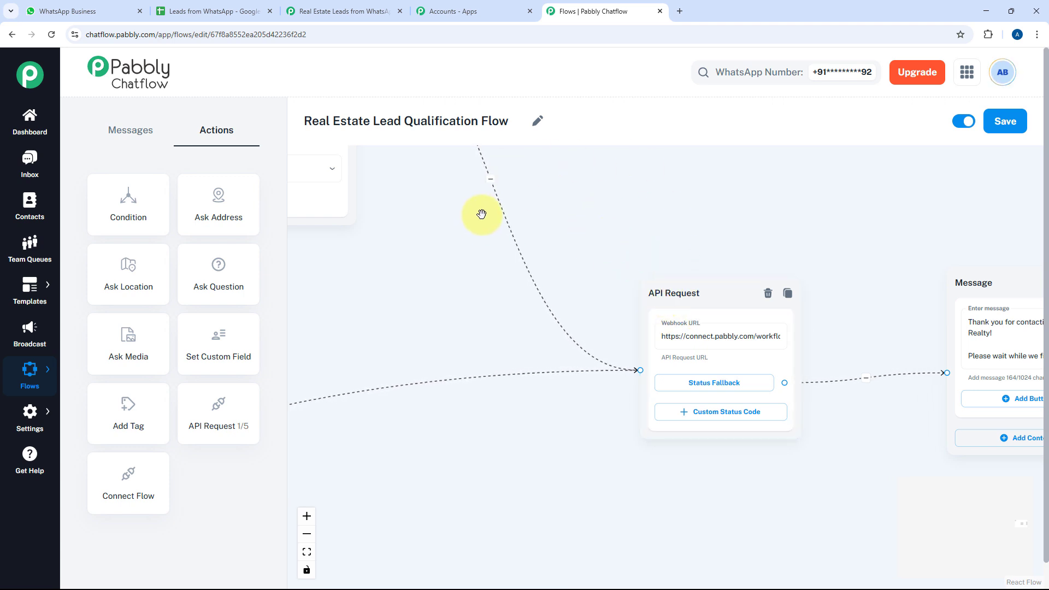
Check the Pabbly Connect real estate workflow and the Seller leads sheet, then return to the flow editor
{"action": "left_click", "coordinate": [322, 11]}
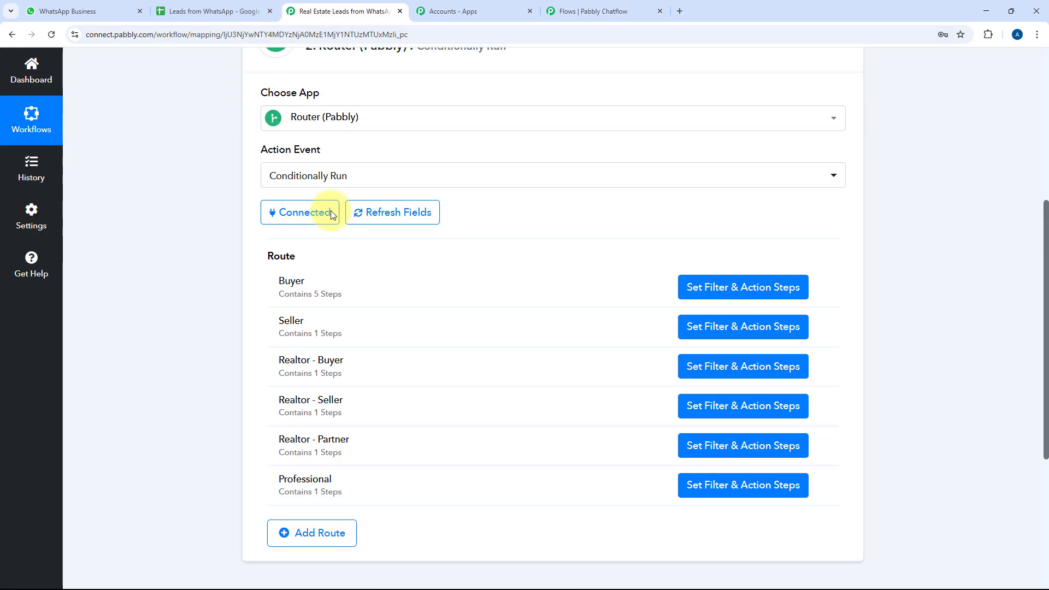
{"action": "scroll", "coordinate": [290, 221], "scroll_direction": "up", "scroll_amount": 5}
{"action": "scroll", "coordinate": [210, 238], "scroll_direction": "down", "scroll_amount": 7}
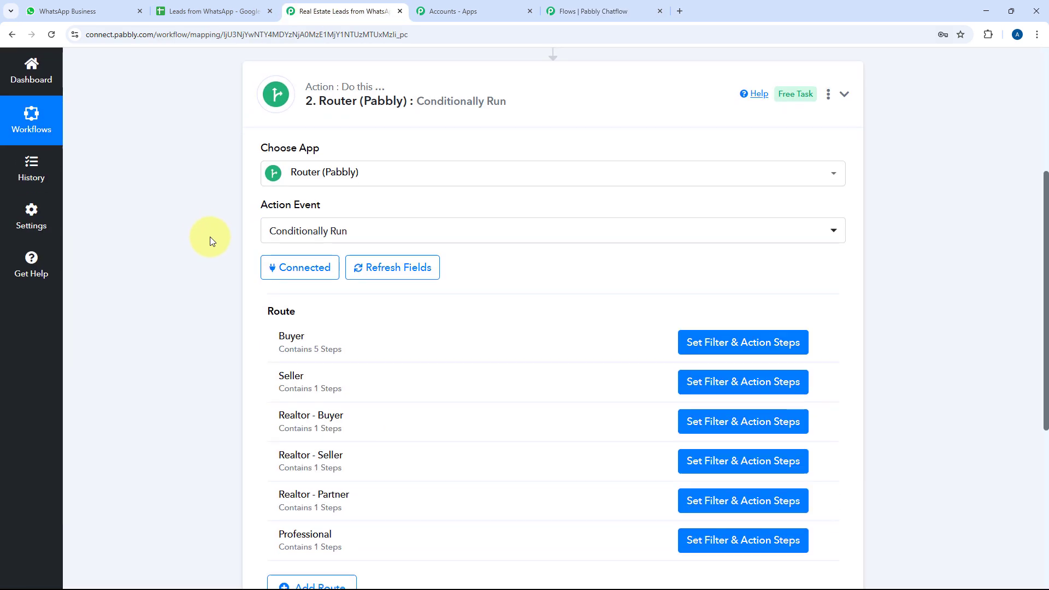
{"action": "left_click", "coordinate": [241, 8]}
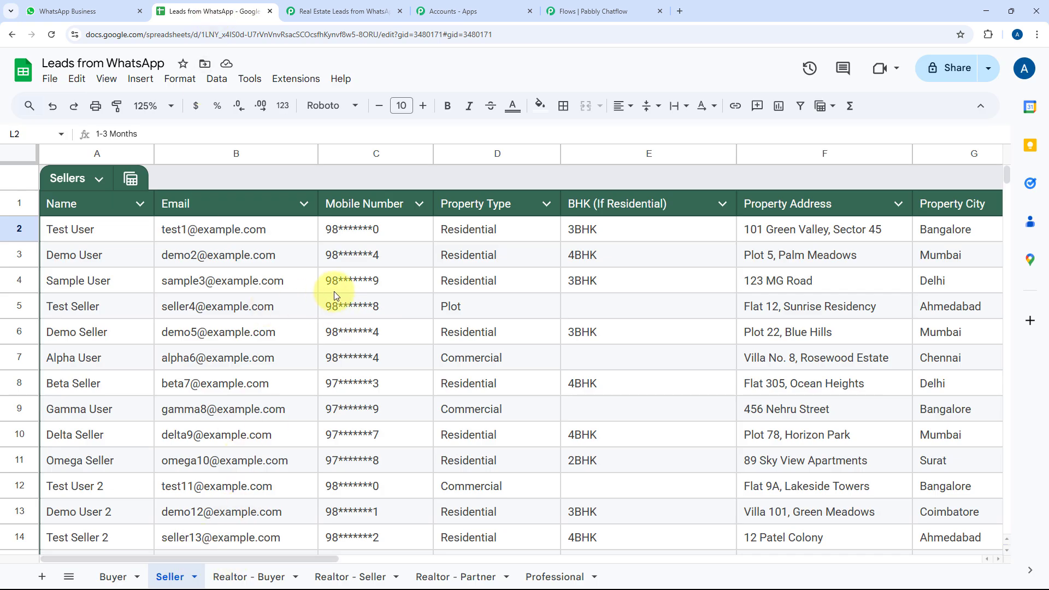
{"action": "left_click", "coordinate": [357, 10]}
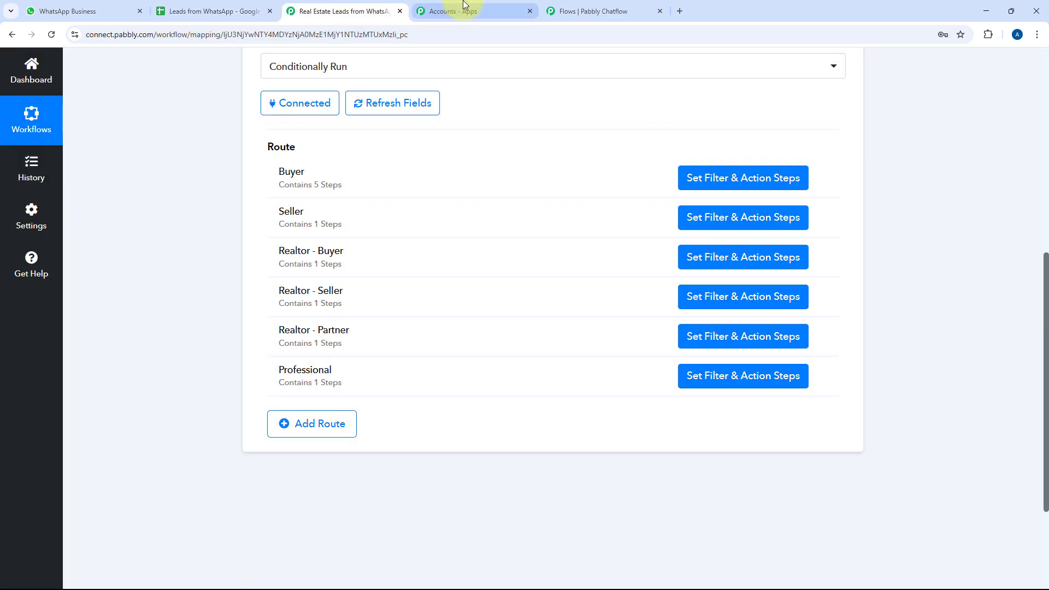
{"action": "left_click", "coordinate": [600, 11]}
{"action": "scroll", "coordinate": [444, 270], "scroll_direction": "down", "scroll_amount": 5}
{"action": "scroll", "coordinate": [444, 270], "scroll_direction": "down", "scroll_amount": 3}
Navigate from the buy/sell/other message along the Other branch to the realtor-or-professional message
{"action": "left_click_drag", "start_coordinate": [445, 271], "coordinate": [959, 251]}
{"action": "left_click_drag", "start_coordinate": [462, 309], "coordinate": [933, 298]}
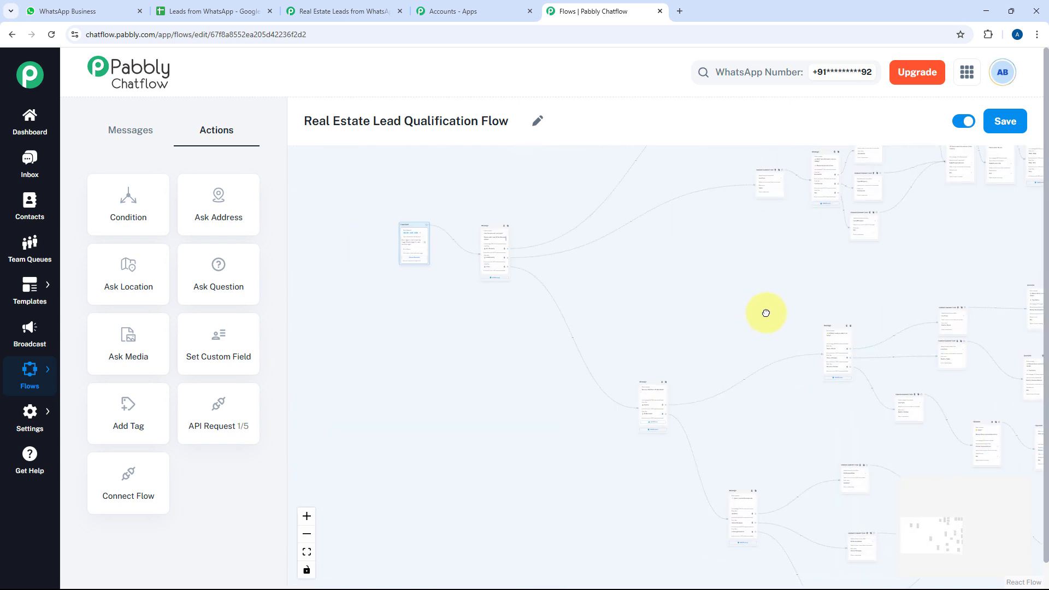
{"action": "scroll", "coordinate": [568, 297], "scroll_direction": "up", "scroll_amount": 6}
{"action": "left_click_drag", "start_coordinate": [535, 234], "coordinate": [529, 475]}
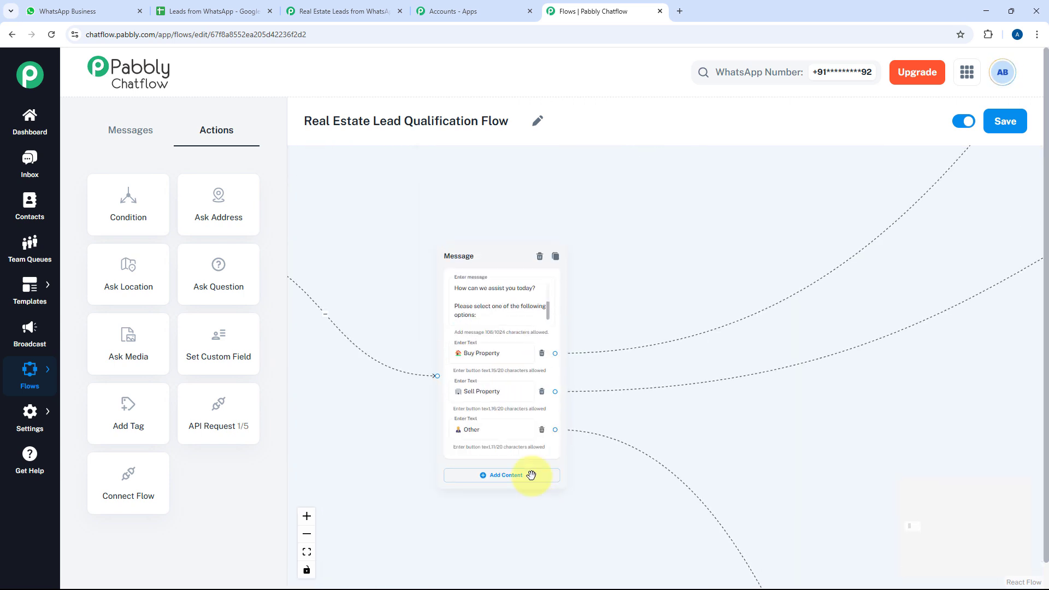
{"action": "scroll", "coordinate": [494, 403], "scroll_direction": "up", "scroll_amount": 2}
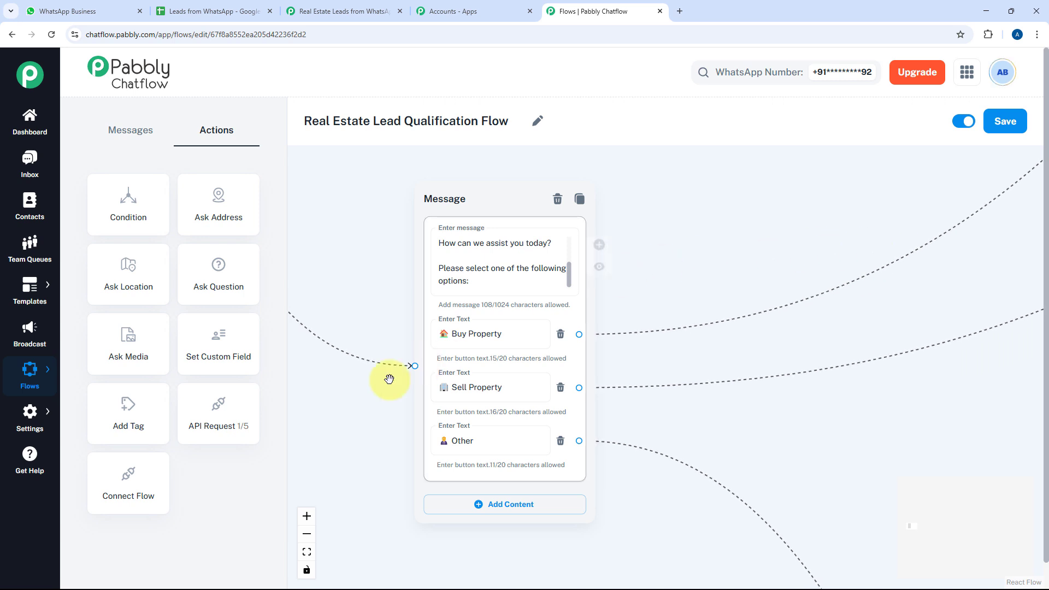
{"action": "left_click_drag", "start_coordinate": [677, 375], "coordinate": [561, 375]}
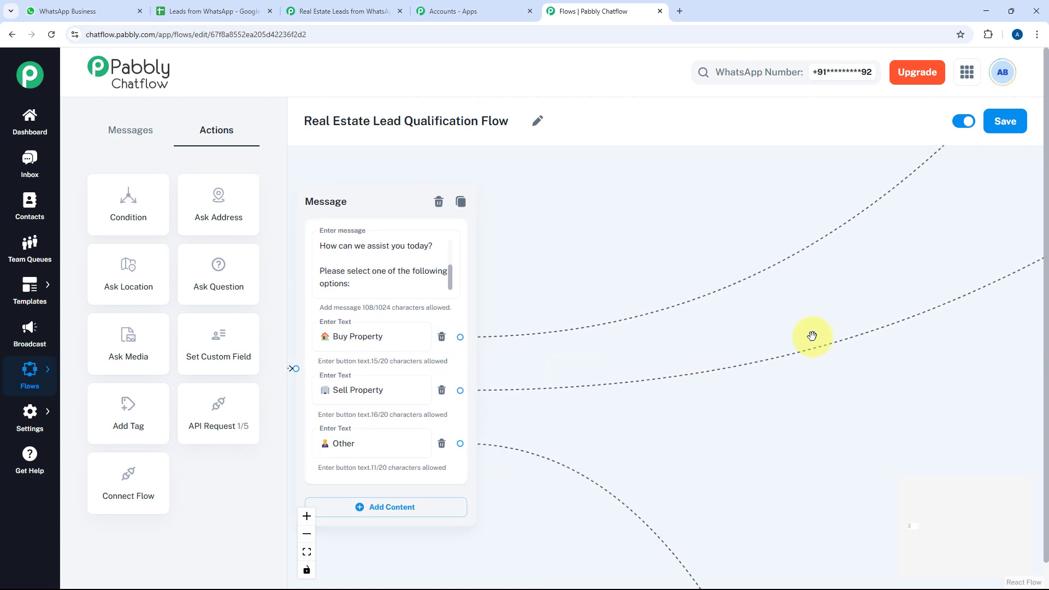
{"action": "left_click_drag", "start_coordinate": [904, 277], "coordinate": [924, 213]}
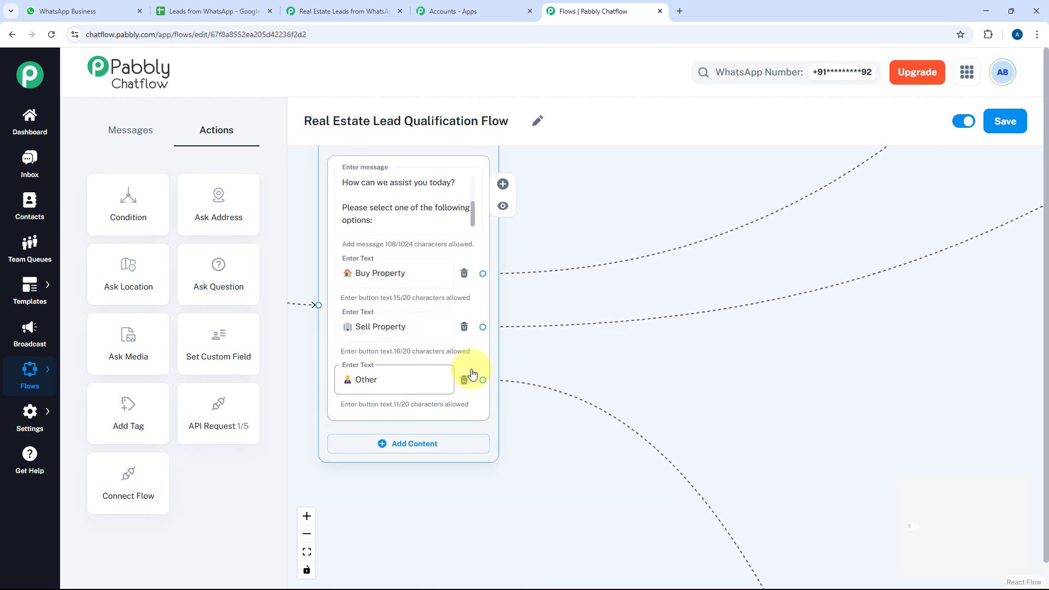
{"action": "left_click_drag", "start_coordinate": [587, 358], "coordinate": [411, 210]}
{"action": "scroll", "coordinate": [586, 429], "scroll_direction": "down", "scroll_amount": 3}
{"action": "left_click_drag", "start_coordinate": [661, 461], "coordinate": [557, 265]}
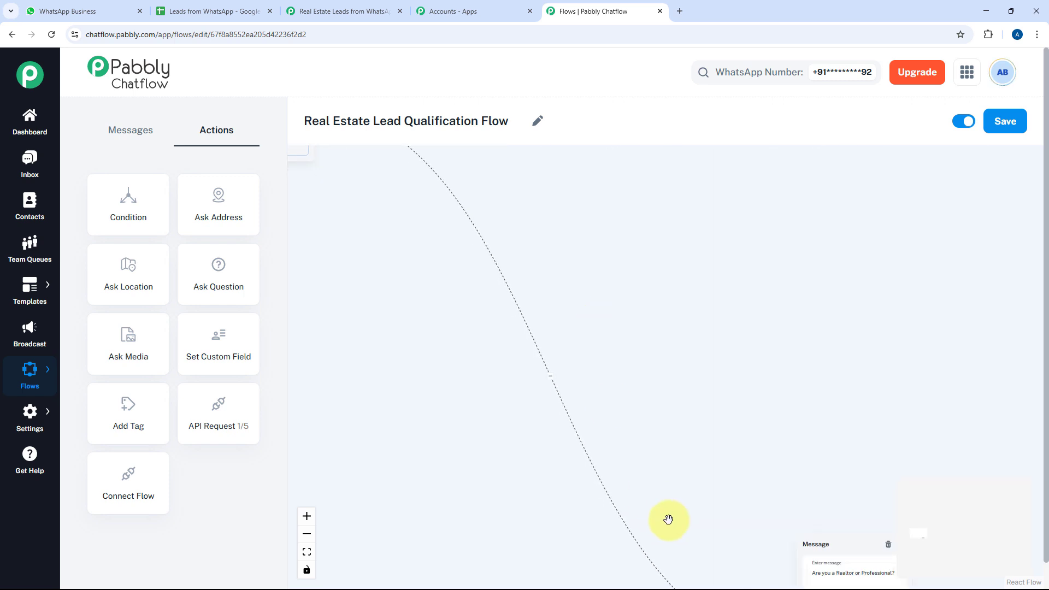
{"action": "left_click_drag", "start_coordinate": [584, 506], "coordinate": [486, 419]}
{"action": "scroll", "coordinate": [515, 393], "scroll_direction": "up", "scroll_amount": 2}
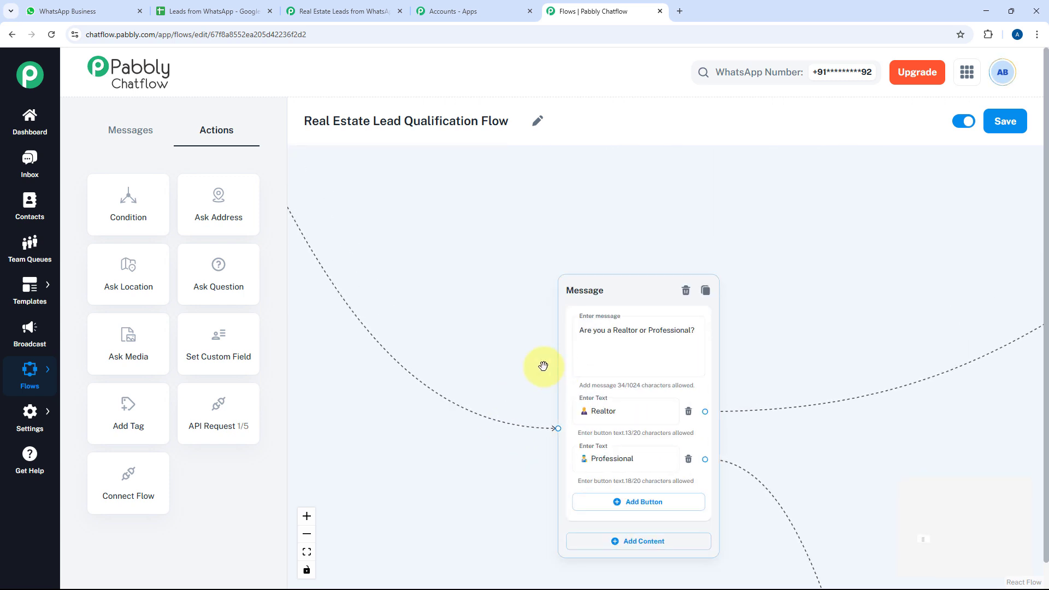
{"action": "left_click_drag", "start_coordinate": [555, 370], "coordinate": [429, 344]}
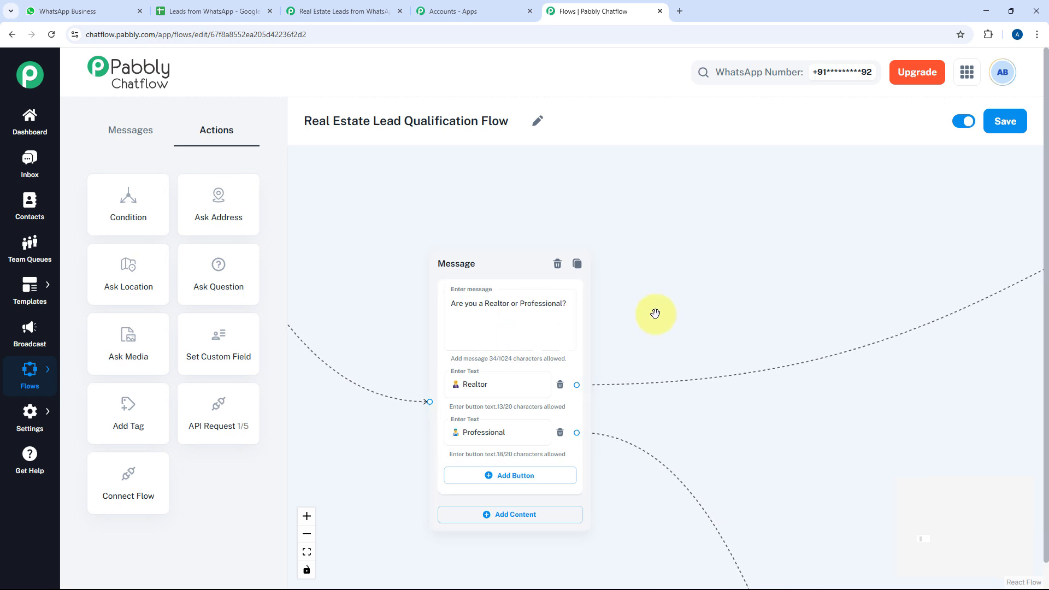
Inspect the realtor-or-professional message at its Realtor option, then center the partner greeting message
{"action": "left_click_drag", "start_coordinate": [709, 337], "coordinate": [695, 279]}
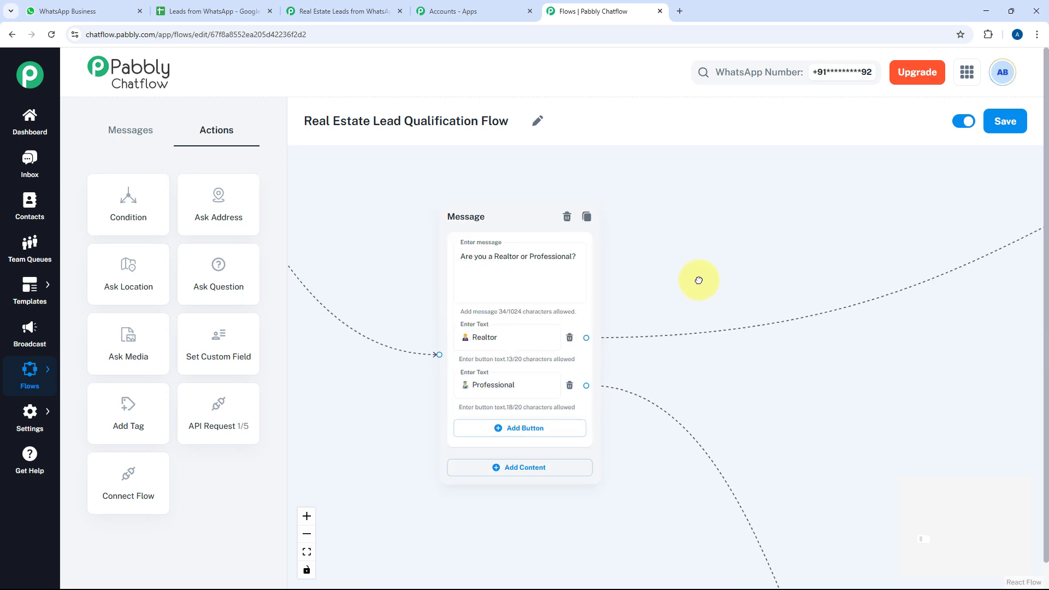
{"action": "left_click", "coordinate": [486, 271]}
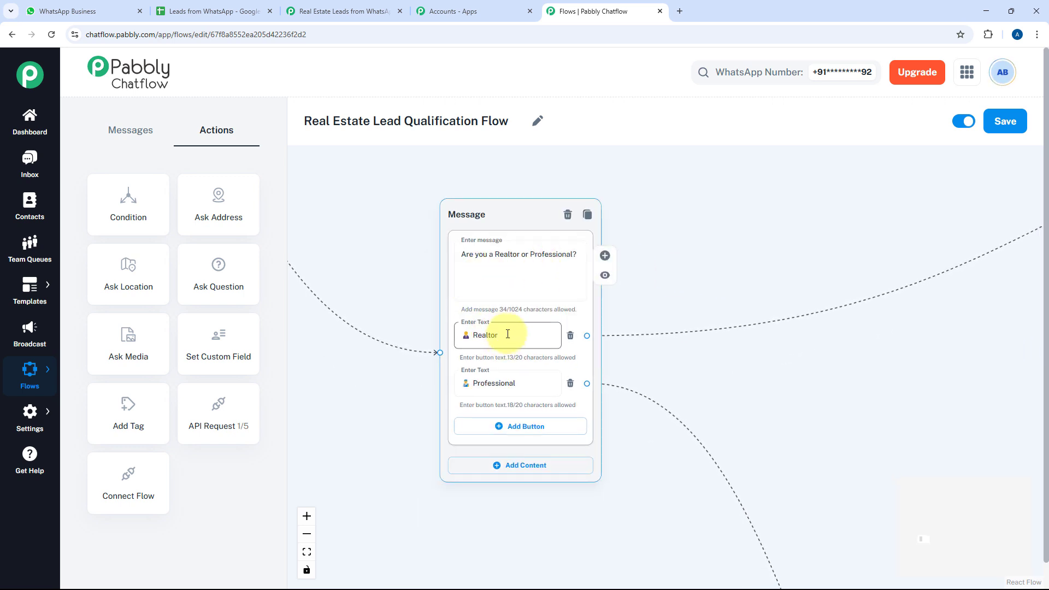
{"action": "left_click_drag", "start_coordinate": [635, 393], "coordinate": [582, 392]}
{"action": "scroll", "coordinate": [583, 392], "scroll_direction": "down", "scroll_amount": 3}
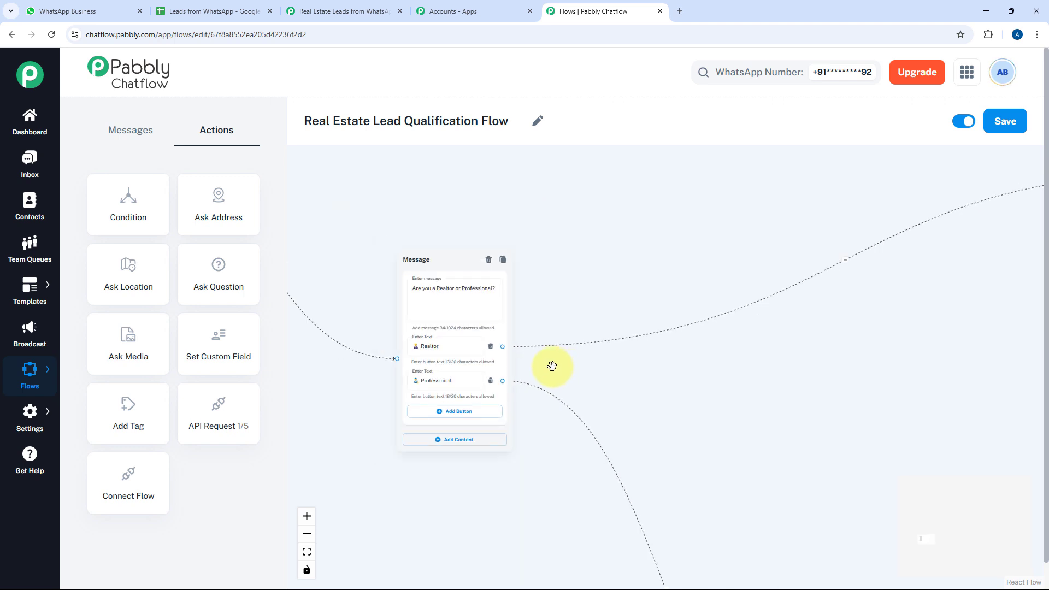
{"action": "left_click", "coordinate": [421, 344]}
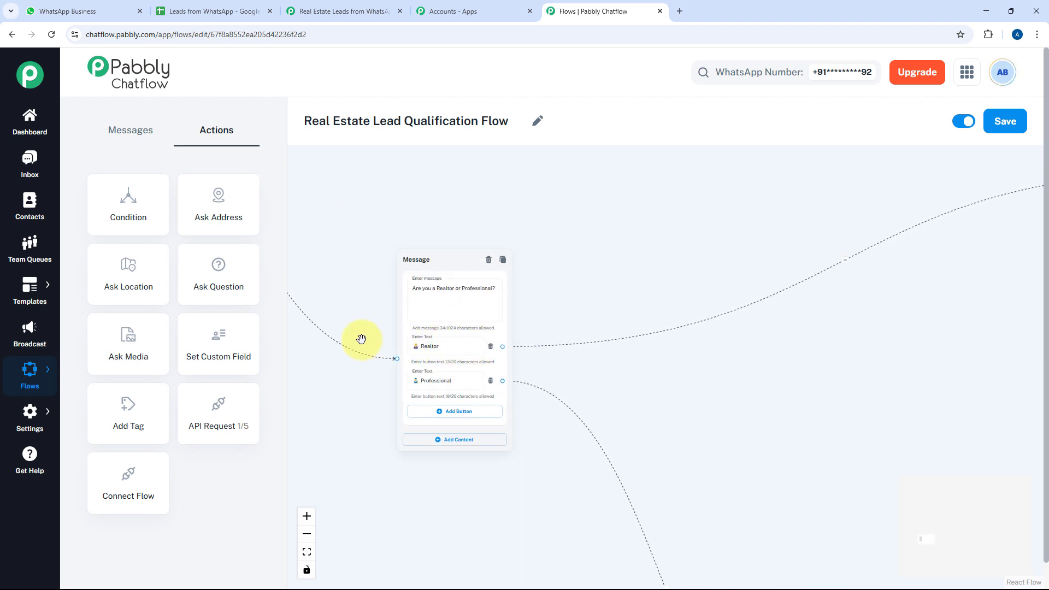
{"action": "left_click_drag", "start_coordinate": [569, 321], "coordinate": [312, 372]}
{"action": "left_click_drag", "start_coordinate": [868, 267], "coordinate": [464, 339]}
{"action": "scroll", "coordinate": [462, 315], "scroll_direction": "up", "scroll_amount": 3}
{"action": "left_click_drag", "start_coordinate": [459, 294], "coordinate": [409, 321]}
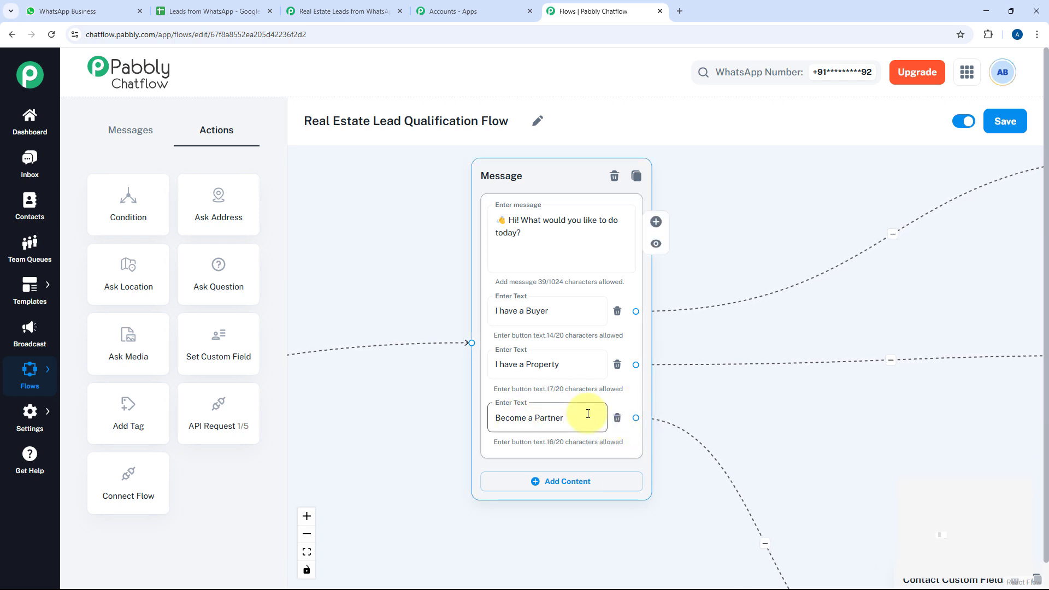
Review the LeadType Contact Custom Field steps and the following business-details question
{"action": "left_click_drag", "start_coordinate": [673, 399], "coordinate": [567, 395]}
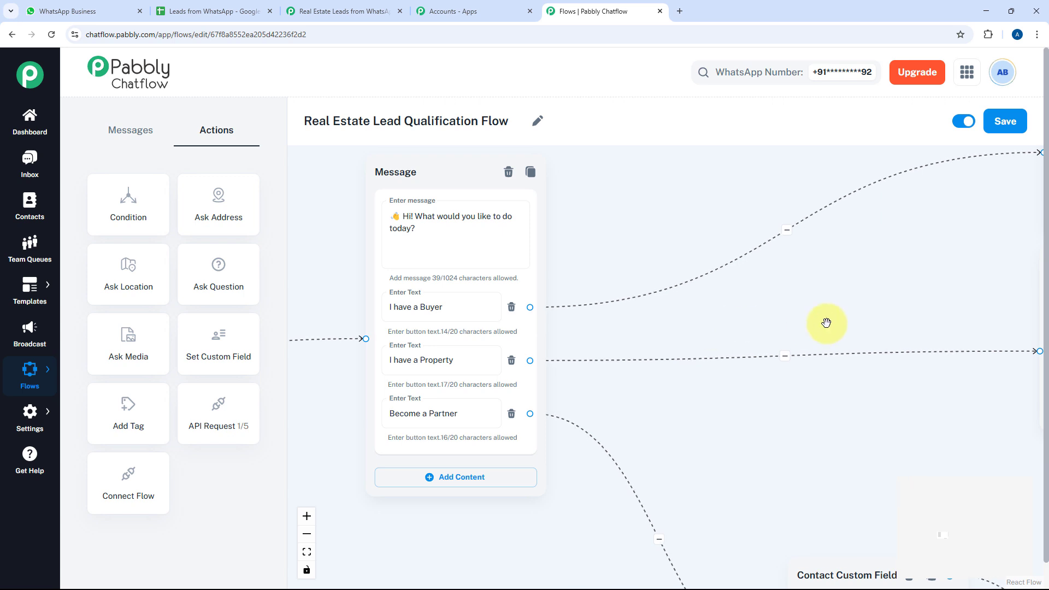
{"action": "left_click_drag", "start_coordinate": [826, 322], "coordinate": [764, 361]}
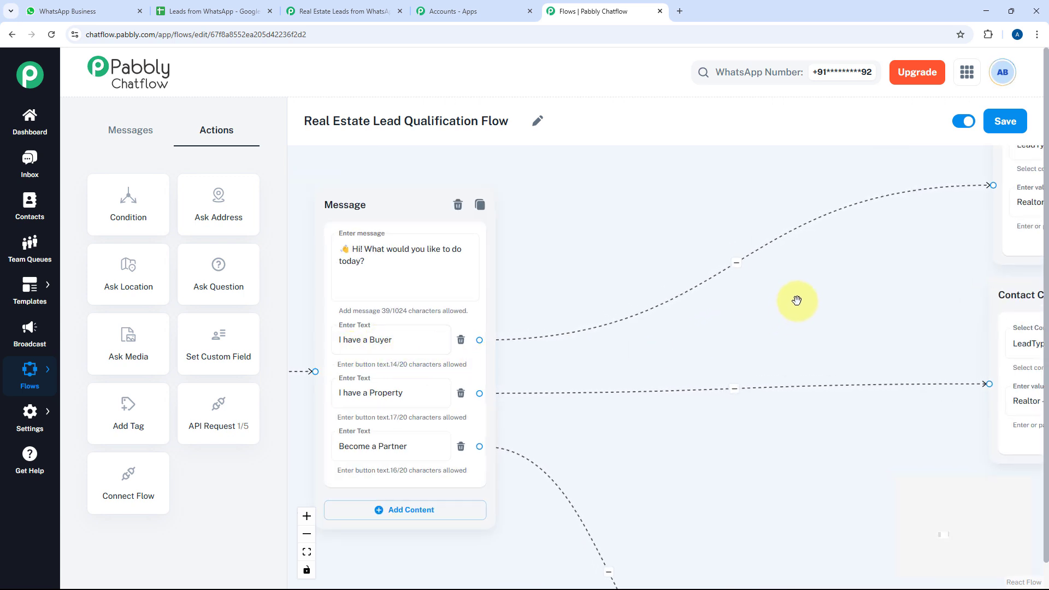
{"action": "left_click_drag", "start_coordinate": [819, 289], "coordinate": [713, 333]}
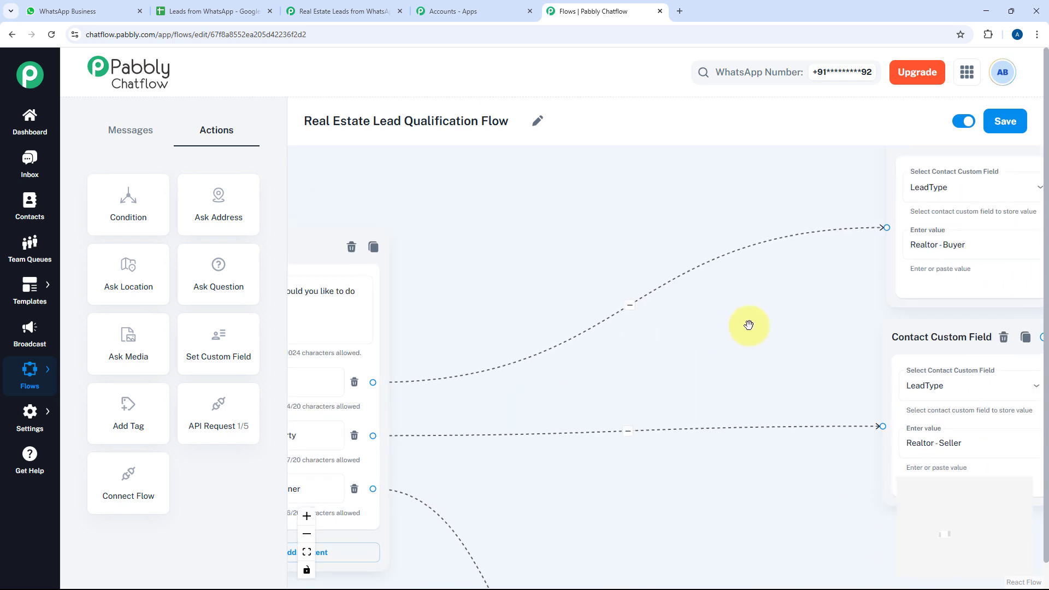
{"action": "left_click_drag", "start_coordinate": [786, 320], "coordinate": [507, 329]}
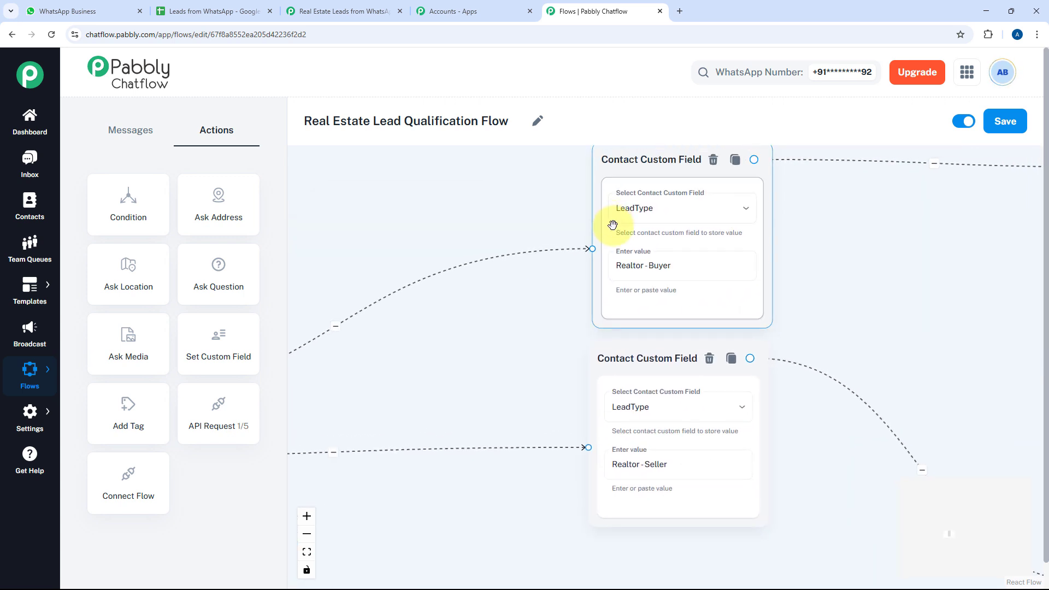
{"action": "scroll", "coordinate": [845, 283], "scroll_direction": "down", "scroll_amount": 5}
{"action": "left_click_drag", "start_coordinate": [857, 300], "coordinate": [647, 293]}
{"action": "scroll", "coordinate": [646, 293], "scroll_direction": "up", "scroll_amount": 5}
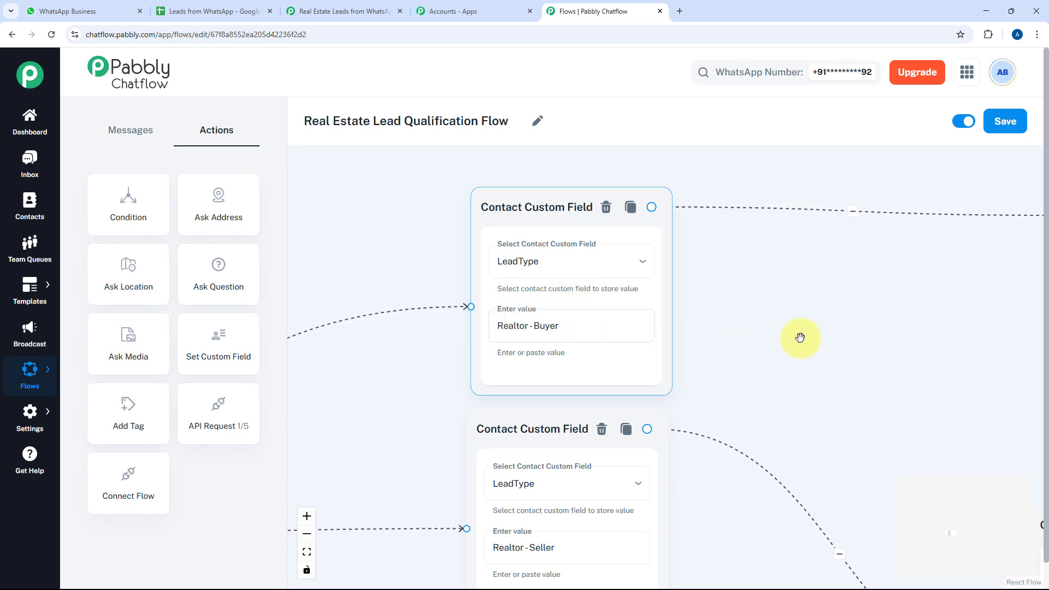
{"action": "left_click_drag", "start_coordinate": [799, 337], "coordinate": [559, 343]}
{"action": "scroll", "coordinate": [686, 339], "scroll_direction": "down", "scroll_amount": 2}
{"action": "left_click_drag", "start_coordinate": [685, 338], "coordinate": [392, 365]}
Read the business-details message text, then inspect the buyer-details question message
{"action": "left_click", "coordinate": [592, 260]}
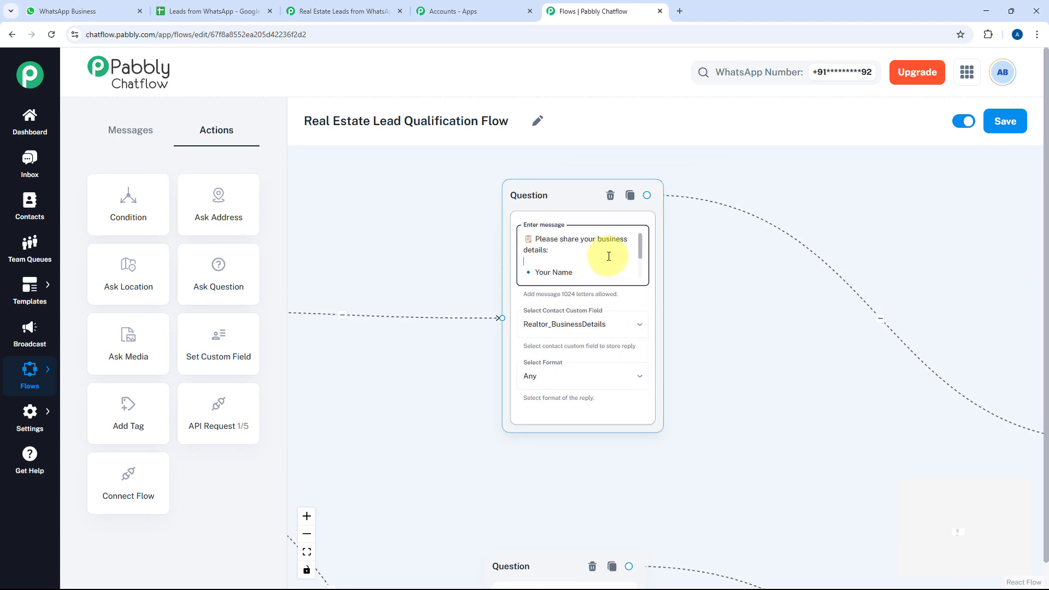
{"action": "scroll", "coordinate": [609, 256], "scroll_direction": "down", "scroll_amount": 2}
{"action": "scroll", "coordinate": [609, 259], "scroll_direction": "up", "scroll_amount": 3}
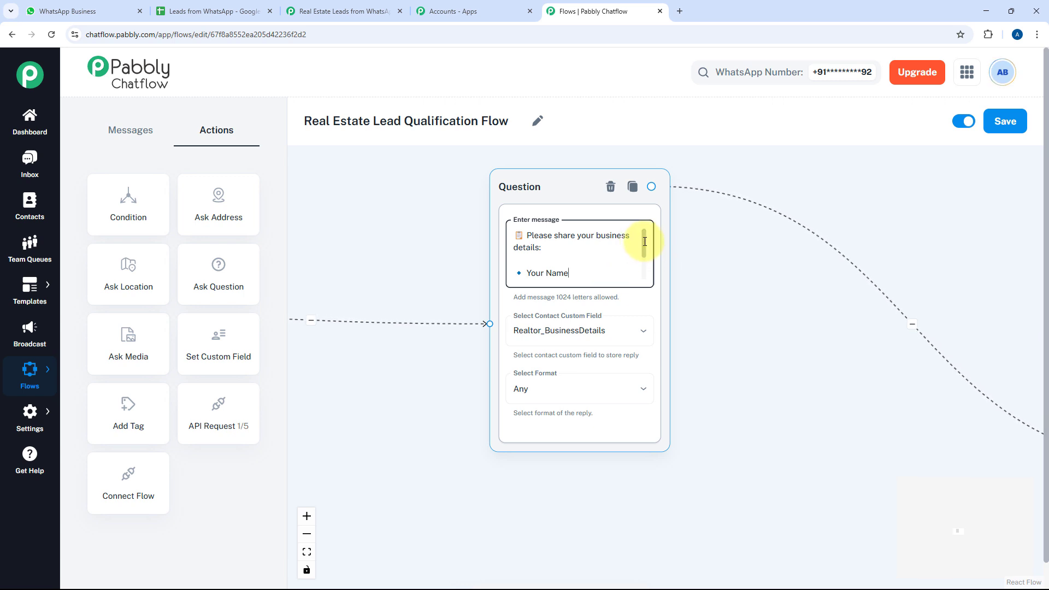
{"action": "left_click_drag", "start_coordinate": [644, 241], "coordinate": [642, 264]}
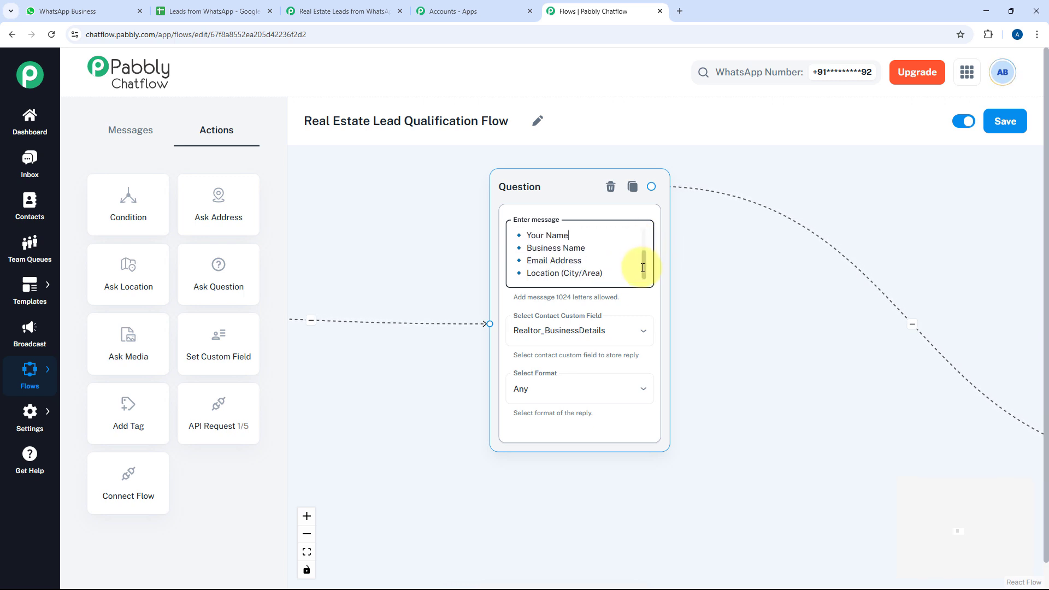
{"action": "left_click", "coordinate": [598, 238]}
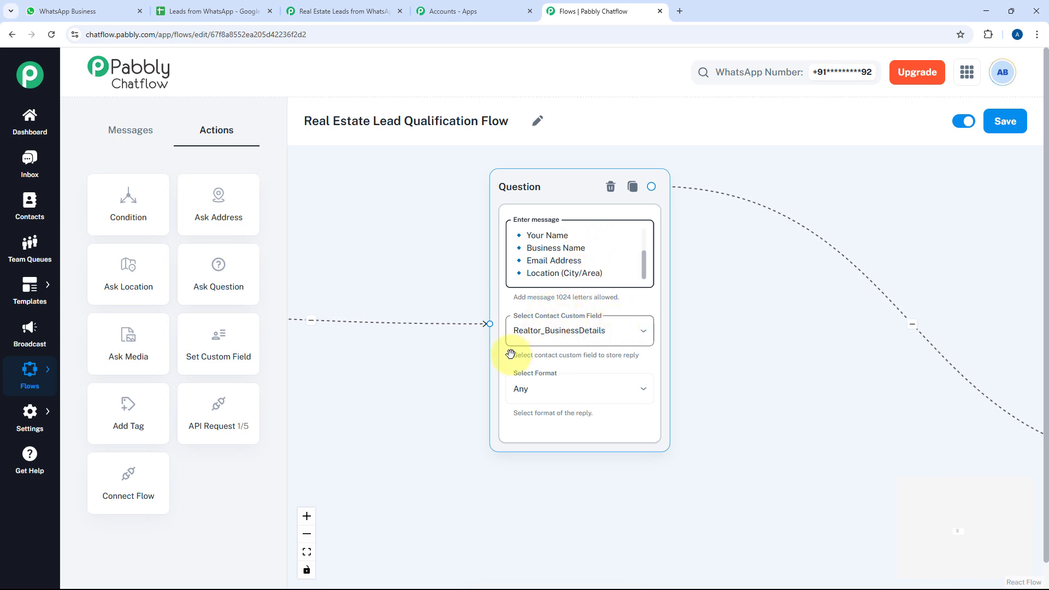
{"action": "left_click_drag", "start_coordinate": [757, 361], "coordinate": [480, 299]}
{"action": "left_click_drag", "start_coordinate": [740, 379], "coordinate": [480, 337]}
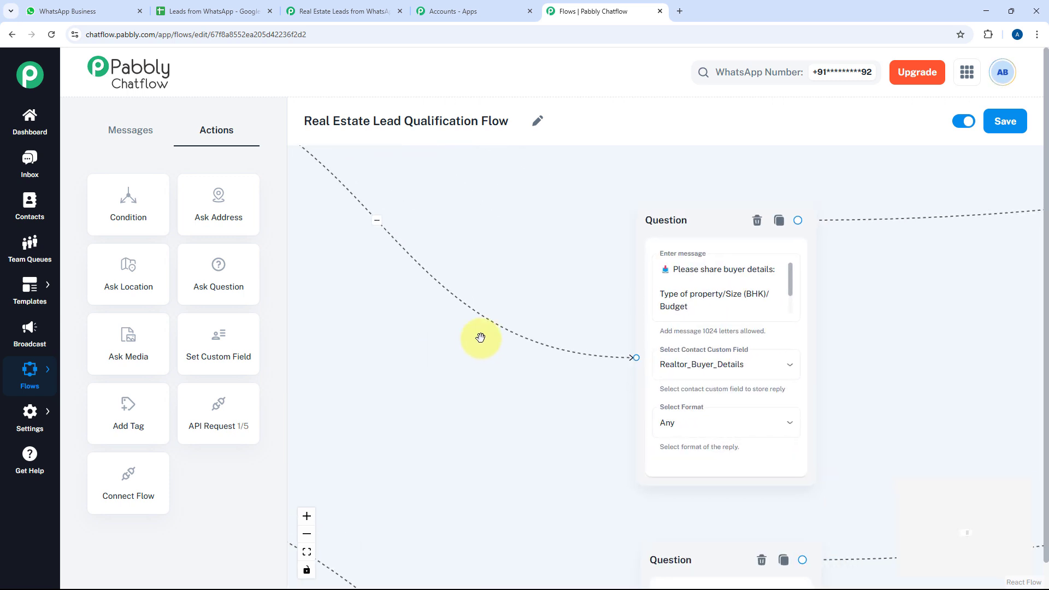
{"action": "left_click_drag", "start_coordinate": [589, 314], "coordinate": [513, 306]}
{"action": "left_click", "coordinate": [648, 296]}
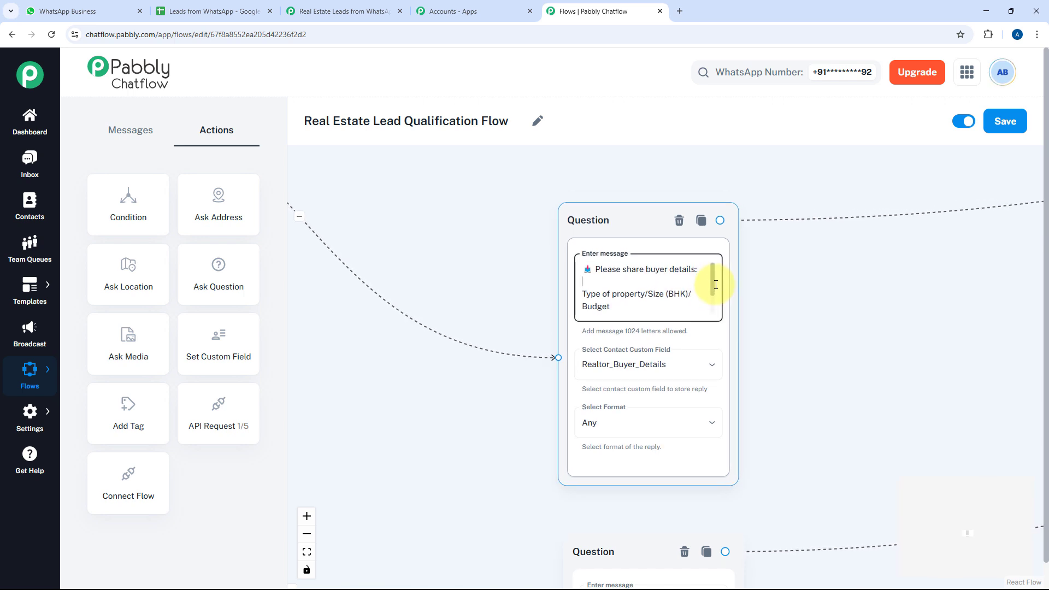
{"action": "left_click_drag", "start_coordinate": [713, 276], "coordinate": [712, 296]}
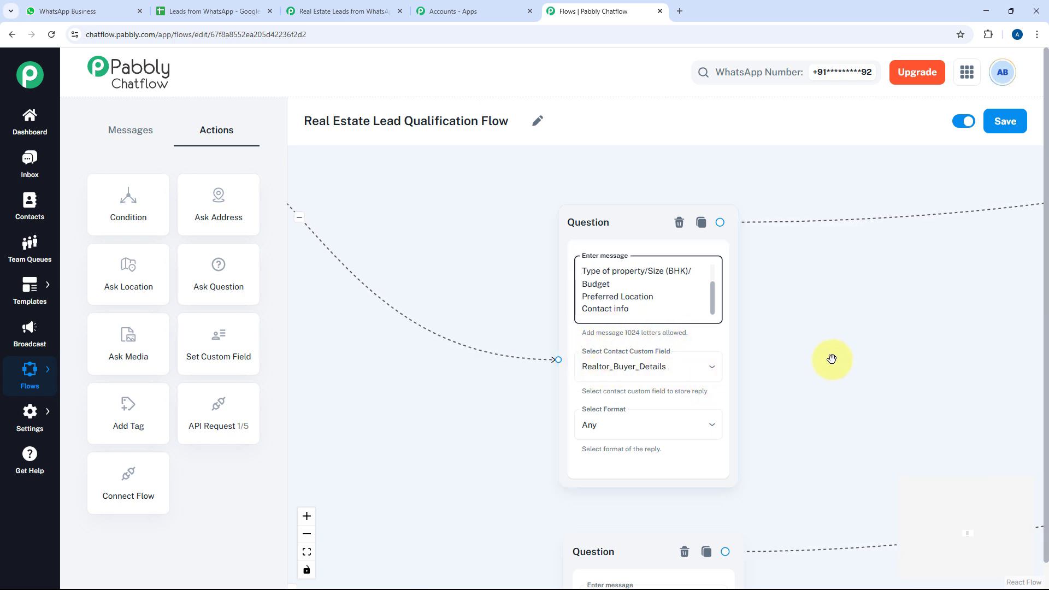
Review the contact custom field nodes, Full Name and Email questions, and the API Request step
{"action": "left_click_drag", "start_coordinate": [831, 358], "coordinate": [657, 384]}
{"action": "scroll", "coordinate": [657, 385], "scroll_direction": "down", "scroll_amount": 5}
{"action": "right_click", "coordinate": [667, 385]}
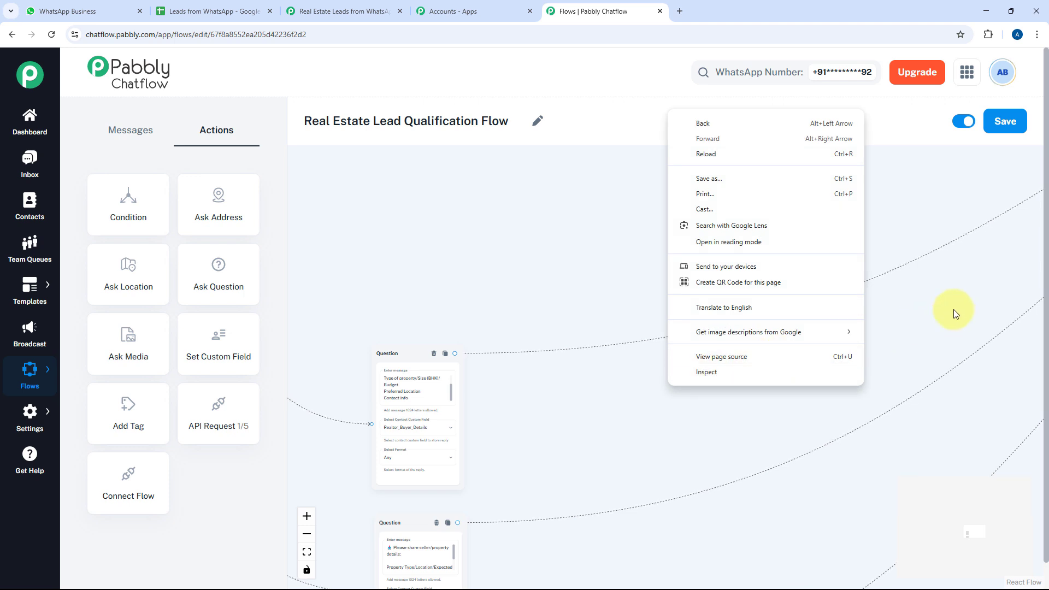
{"action": "left_click_drag", "start_coordinate": [953, 309], "coordinate": [508, 412]}
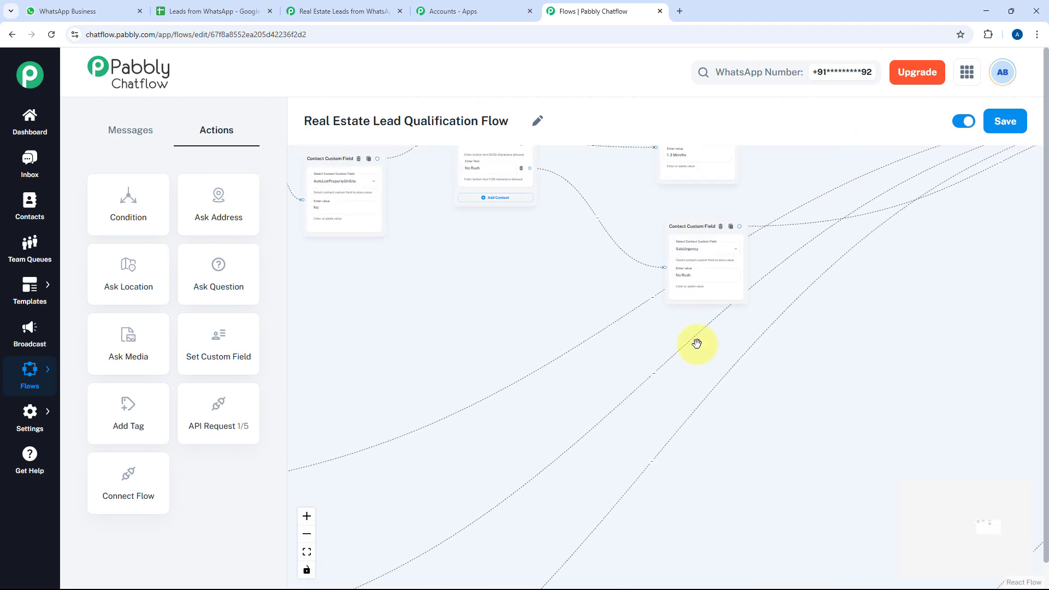
{"action": "left_click_drag", "start_coordinate": [793, 312], "coordinate": [559, 384]}
{"action": "left_click_drag", "start_coordinate": [770, 324], "coordinate": [473, 373]}
{"action": "left_click_drag", "start_coordinate": [819, 292], "coordinate": [720, 327]}
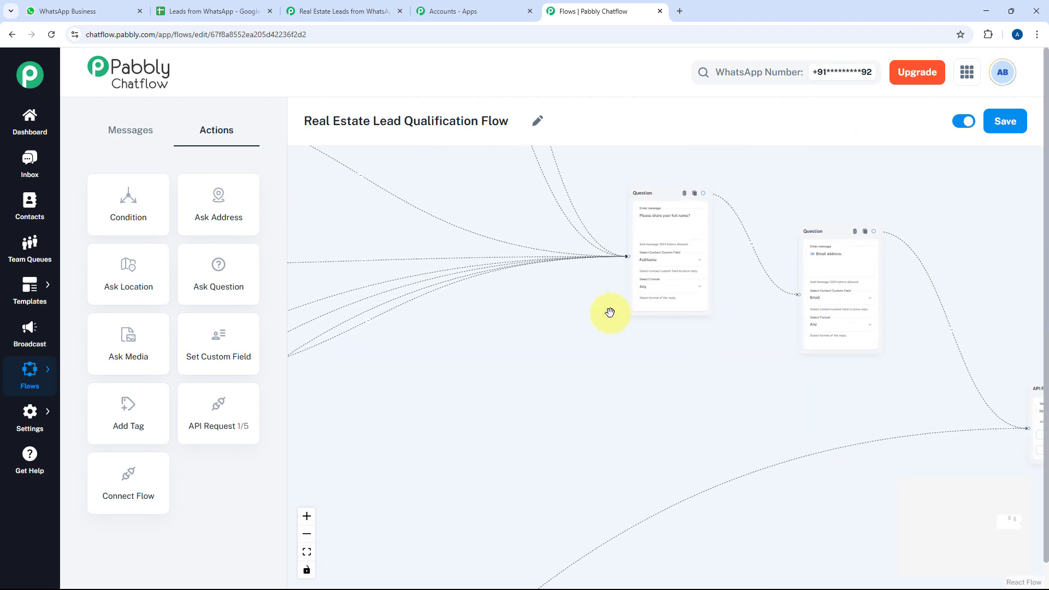
{"action": "scroll", "coordinate": [709, 262], "scroll_direction": "up", "scroll_amount": 3}
{"action": "left_click_drag", "start_coordinate": [724, 223], "coordinate": [699, 278]}
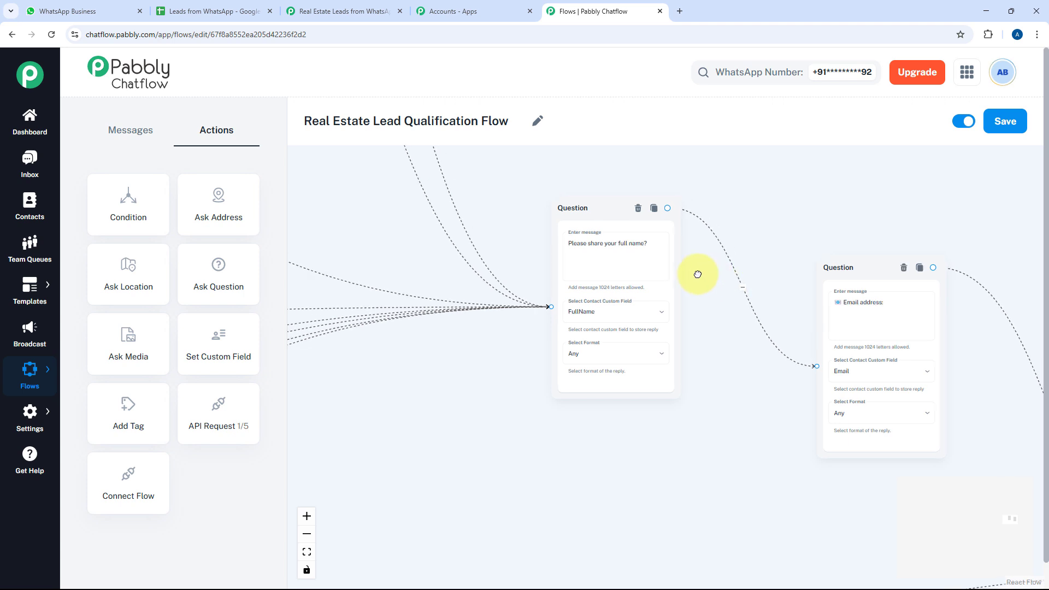
{"action": "left_click_drag", "start_coordinate": [695, 274], "coordinate": [494, 246]}
{"action": "left_click_drag", "start_coordinate": [753, 286], "coordinate": [641, 152]}
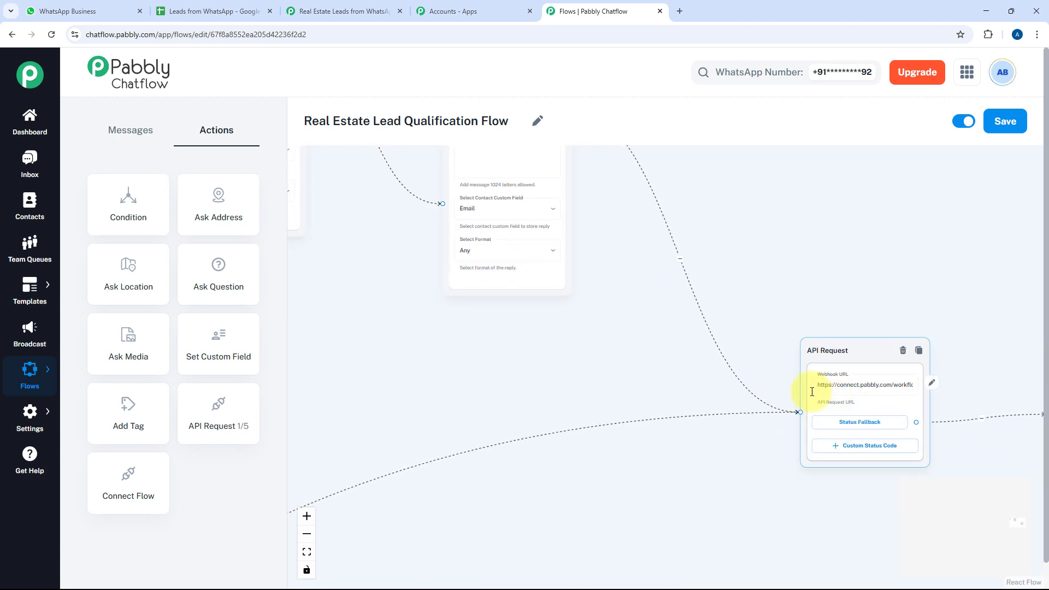
{"action": "scroll", "coordinate": [848, 404], "scroll_direction": "up", "scroll_amount": 2}
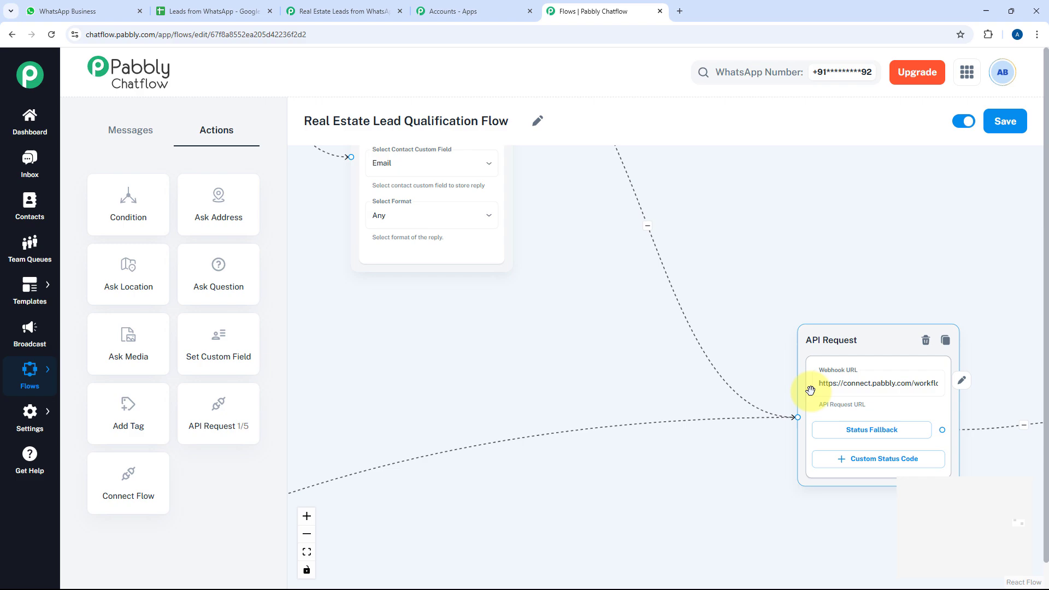
Compare the Pabbly Connect routes with the Realtor - Buyer and Seller sheets of Leads from WhatsApp
{"action": "left_click", "coordinate": [237, 4]}
{"action": "left_click", "coordinate": [306, 5]}
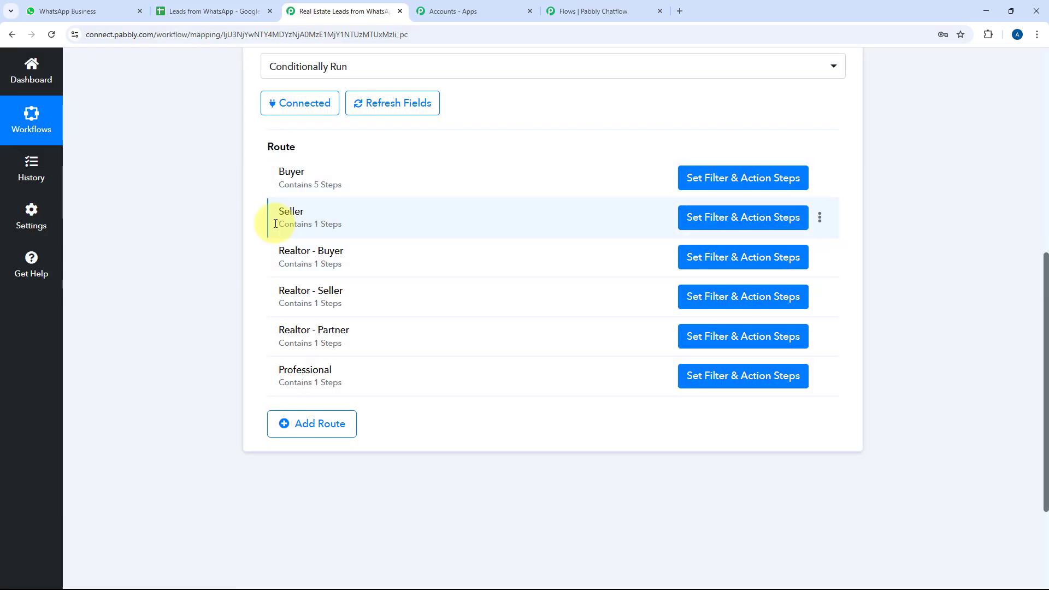
{"action": "scroll", "coordinate": [249, 195], "scroll_direction": "down", "scroll_amount": 4}
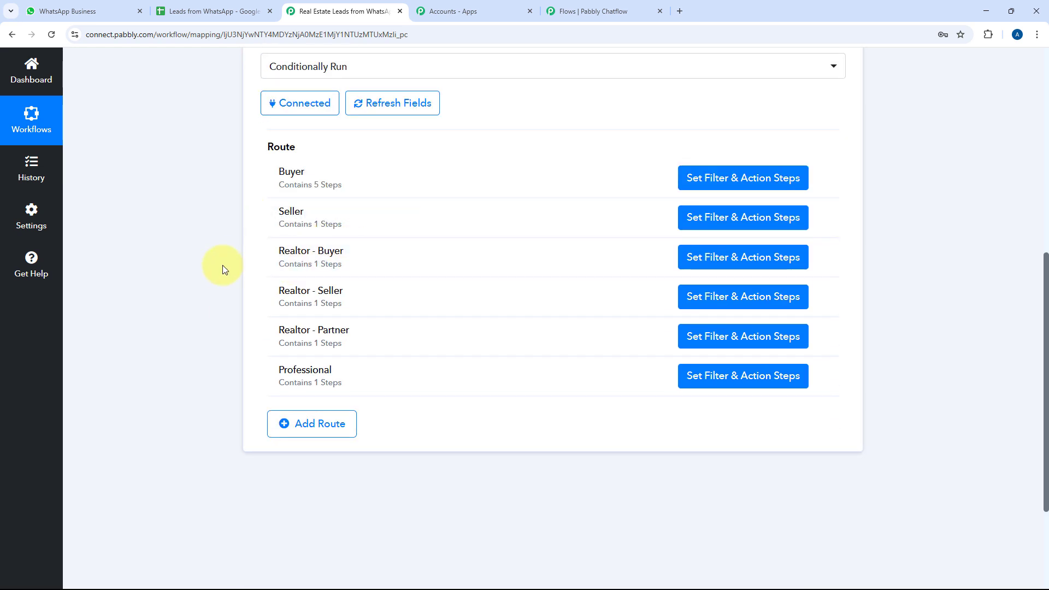
{"action": "left_click", "coordinate": [215, 11]}
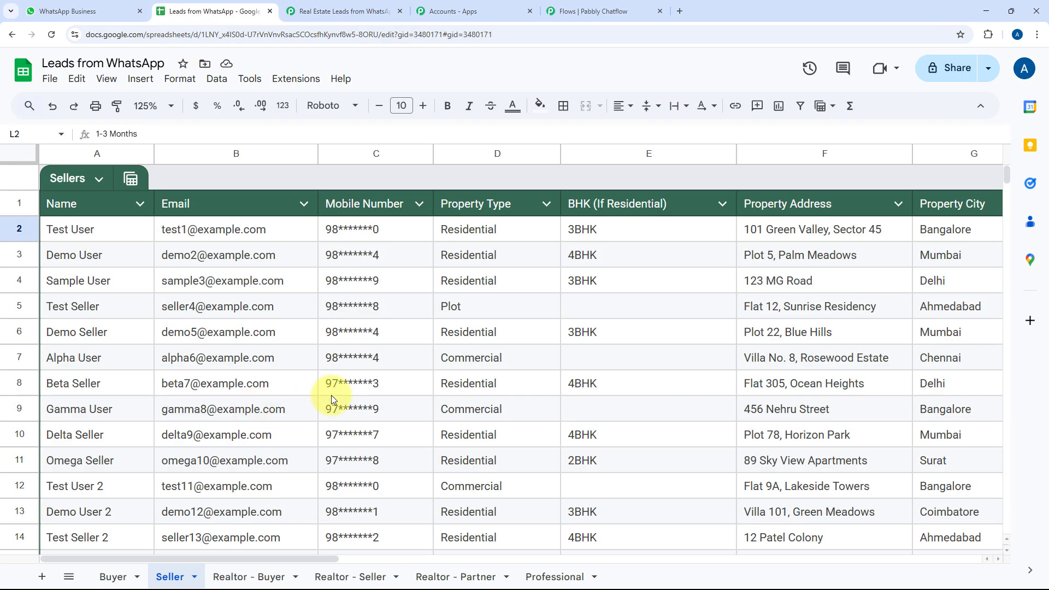
{"action": "left_click", "coordinate": [260, 577]}
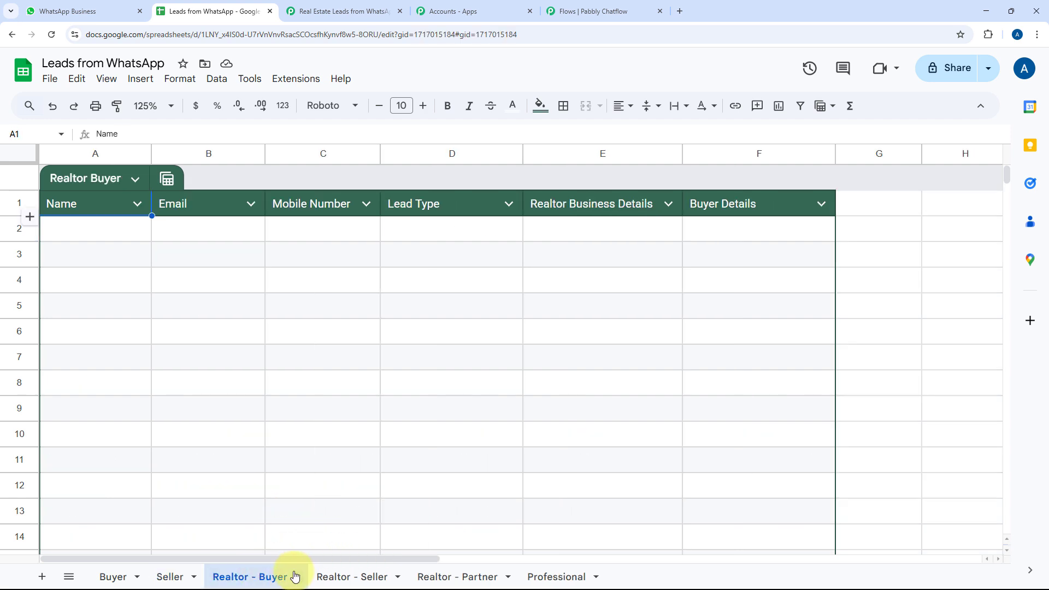
{"action": "left_click", "coordinate": [170, 577]}
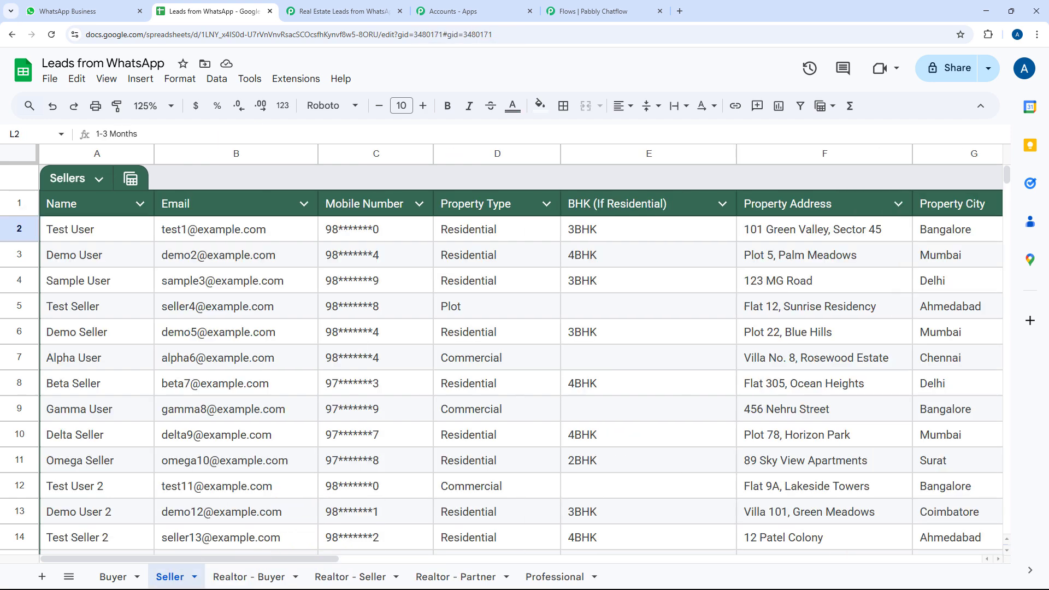
{"action": "left_click", "coordinate": [593, 6]}
{"action": "scroll", "coordinate": [367, 289], "scroll_direction": "down", "scroll_amount": 4}
Pan back to the Realtor-Seller custom field node and the Question nodes after it
{"action": "left_click_drag", "start_coordinate": [386, 372], "coordinate": [761, 347]}
{"action": "scroll", "coordinate": [488, 332], "scroll_direction": "down", "scroll_amount": 4}
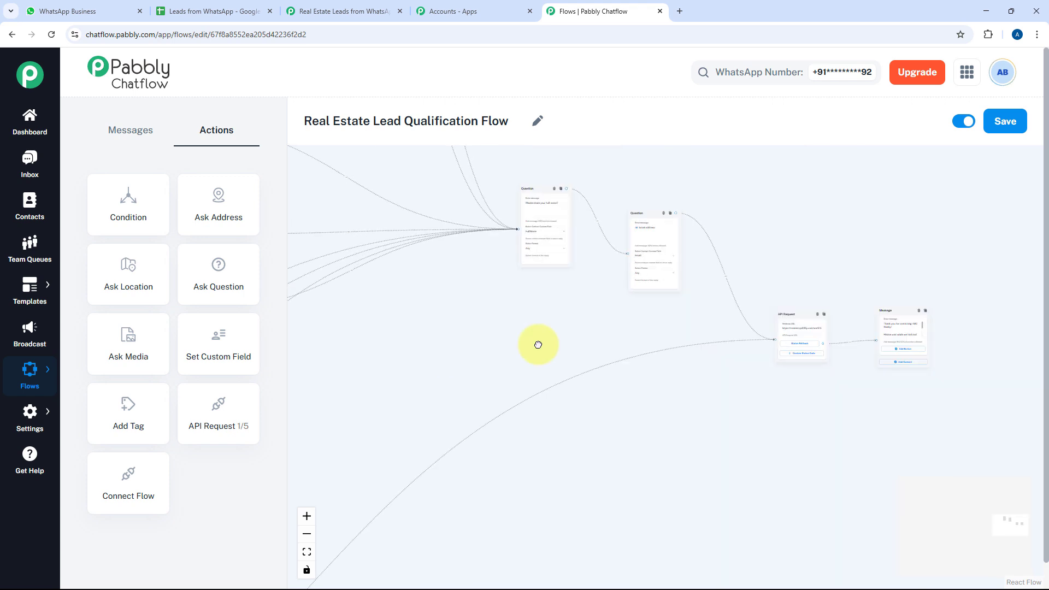
{"action": "left_click_drag", "start_coordinate": [538, 344], "coordinate": [1029, 279]}
{"action": "left_click_drag", "start_coordinate": [447, 356], "coordinate": [997, 277]}
{"action": "left_click_drag", "start_coordinate": [384, 335], "coordinate": [778, 273]}
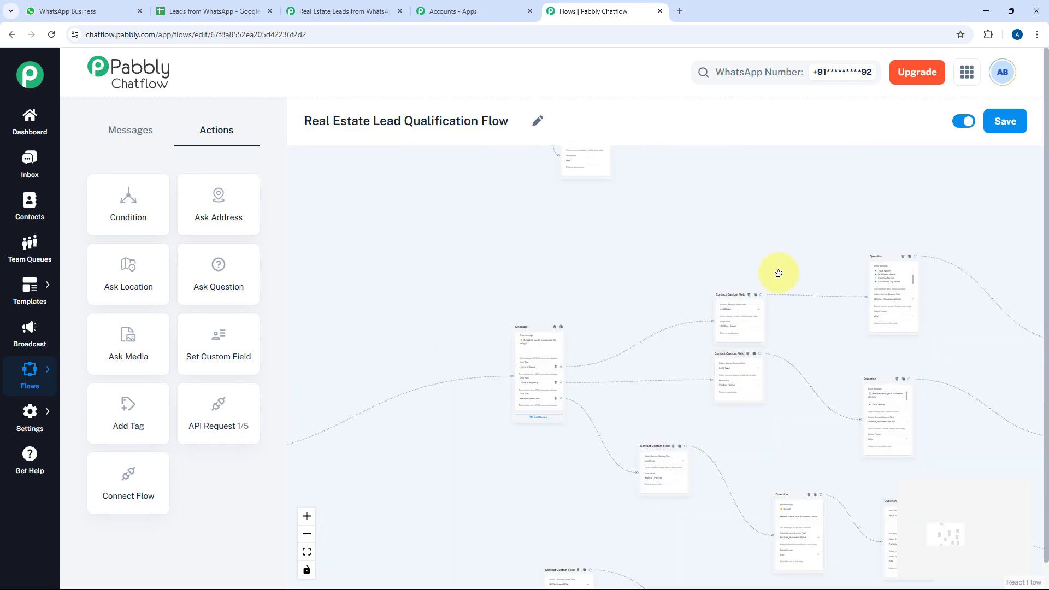
{"action": "scroll", "coordinate": [611, 328], "scroll_direction": "up", "scroll_amount": 3}
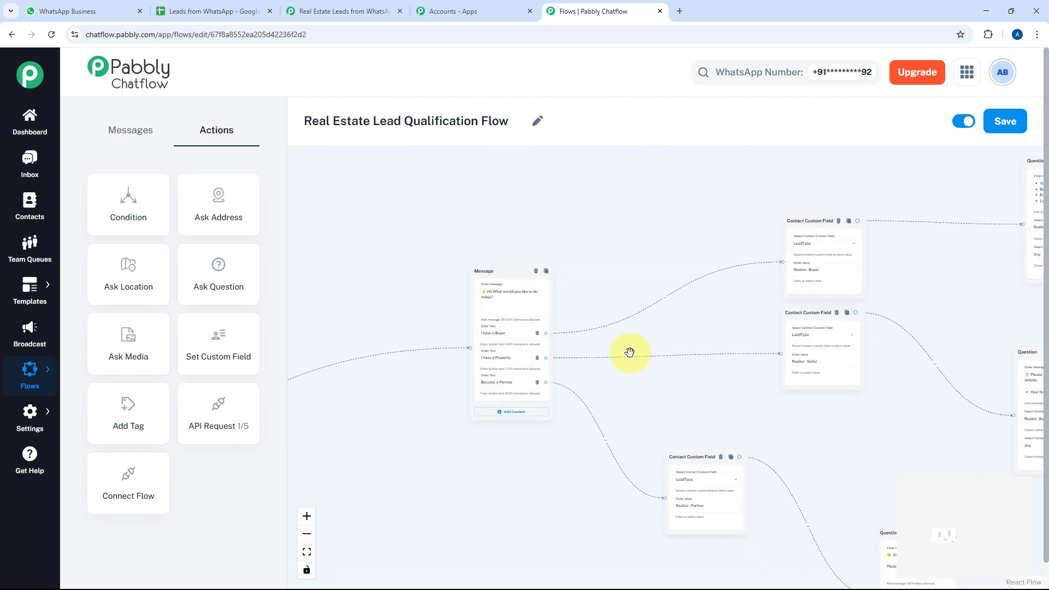
{"action": "scroll", "coordinate": [590, 360], "scroll_direction": "up", "scroll_amount": 2}
{"action": "scroll", "coordinate": [402, 363], "scroll_direction": "up", "scroll_amount": 3}
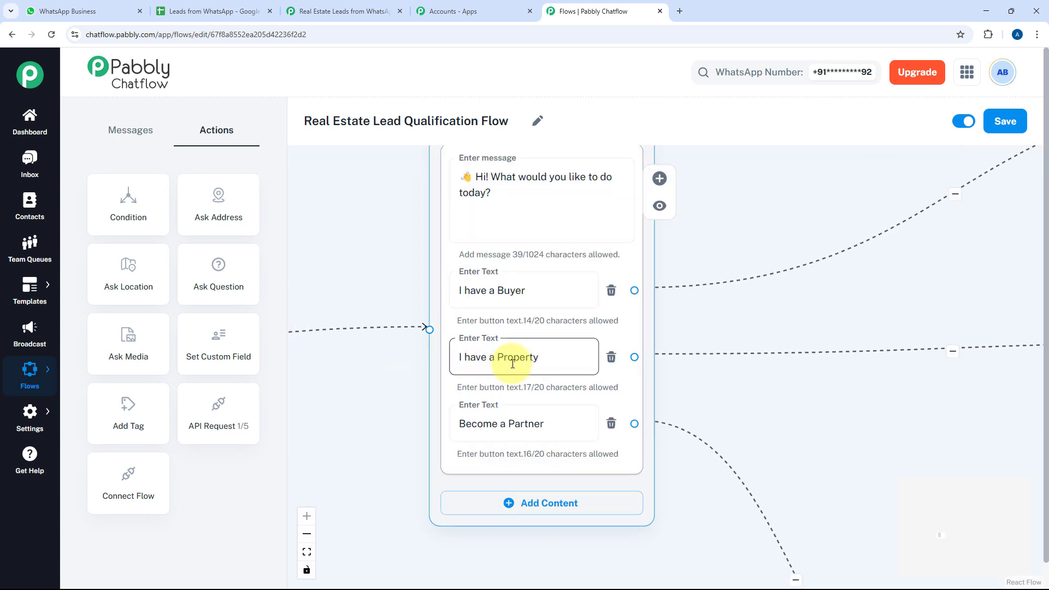
{"action": "left_click_drag", "start_coordinate": [885, 288], "coordinate": [374, 321]}
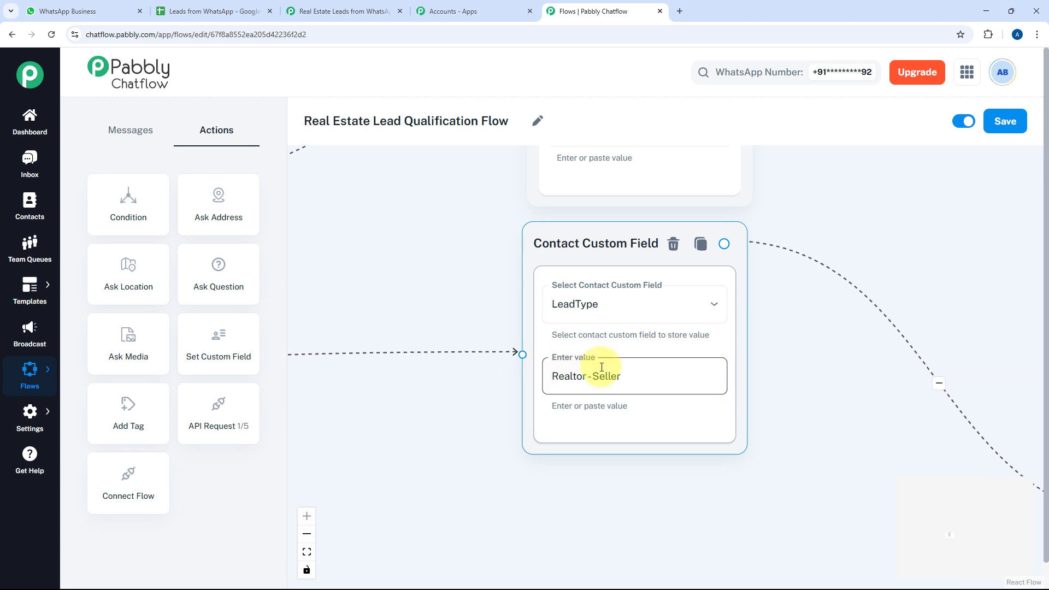
{"action": "left_click_drag", "start_coordinate": [807, 371], "coordinate": [372, 249]}
{"action": "left_click_drag", "start_coordinate": [631, 361], "coordinate": [414, 253]}
{"action": "scroll", "coordinate": [752, 274], "scroll_direction": "down", "scroll_amount": 3}
{"action": "left_click_drag", "start_coordinate": [829, 326], "coordinate": [656, 323]}
Inspect the buyer and seller question messages, opening the seller question's text
{"action": "left_click", "coordinate": [485, 273]}
{"action": "left_click_drag", "start_coordinate": [649, 260], "coordinate": [677, 443]}
{"action": "scroll", "coordinate": [653, 387], "scroll_direction": "down", "scroll_amount": 3}
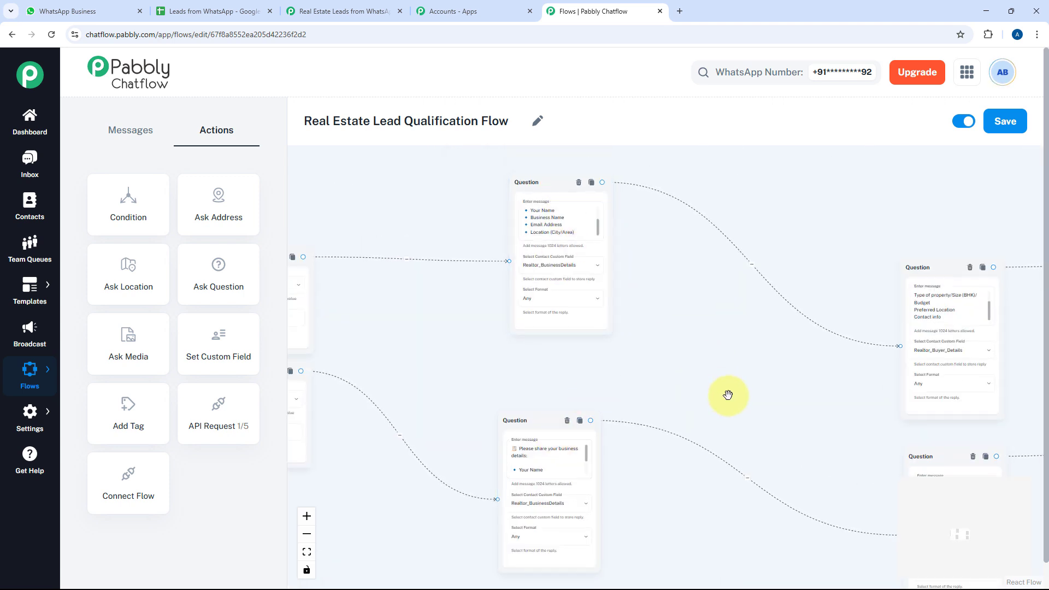
{"action": "left_click_drag", "start_coordinate": [727, 394], "coordinate": [533, 224]}
{"action": "left_click_drag", "start_coordinate": [589, 326], "coordinate": [471, 337]}
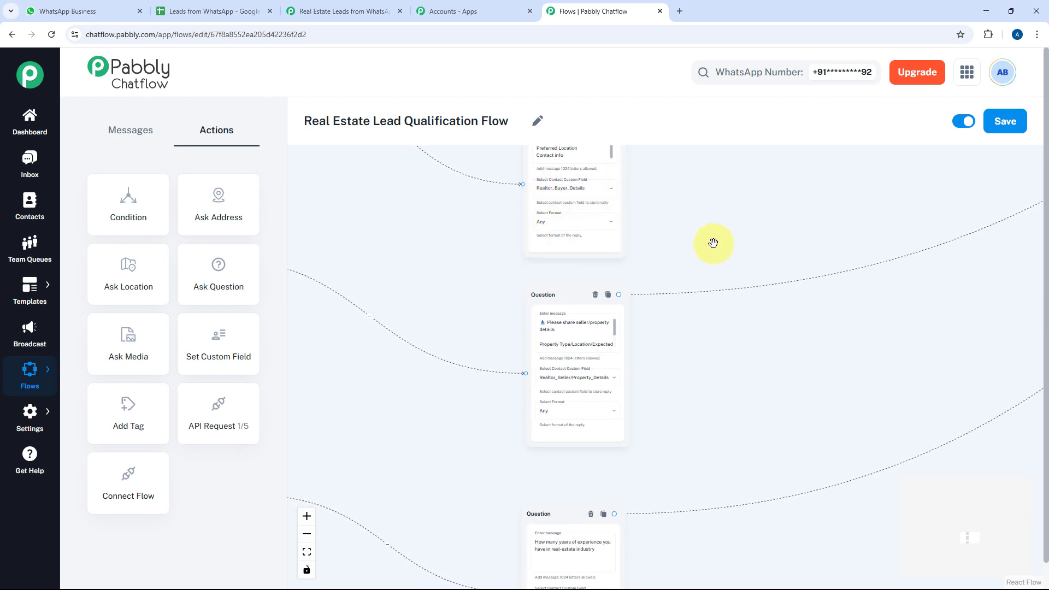
{"action": "scroll", "coordinate": [617, 350], "scroll_direction": "up", "scroll_amount": 5}
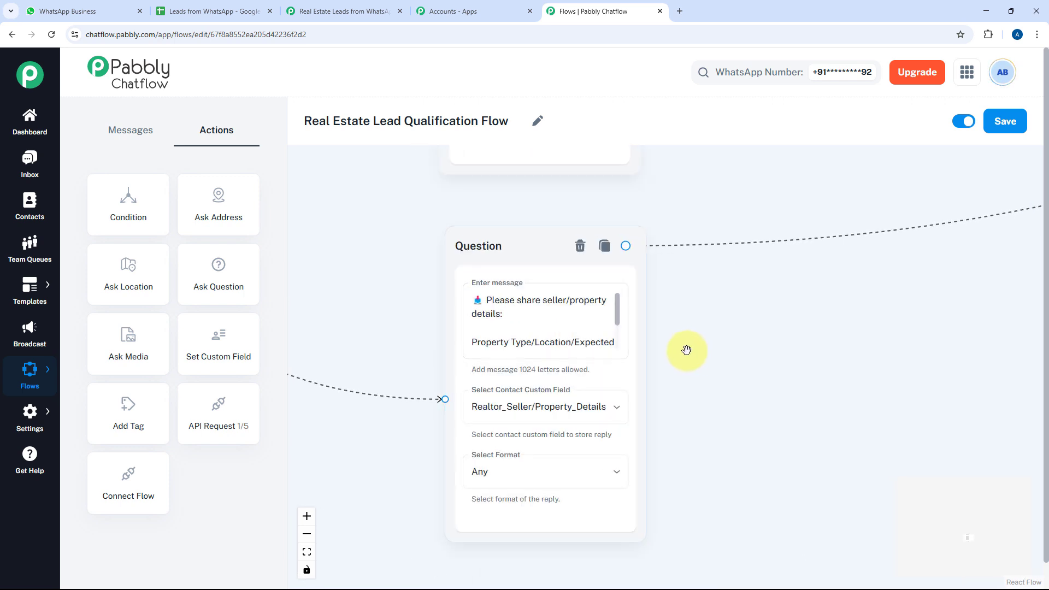
{"action": "left_click", "coordinate": [567, 336]}
{"action": "scroll", "coordinate": [570, 306], "scroll_direction": "down", "scroll_amount": 1}
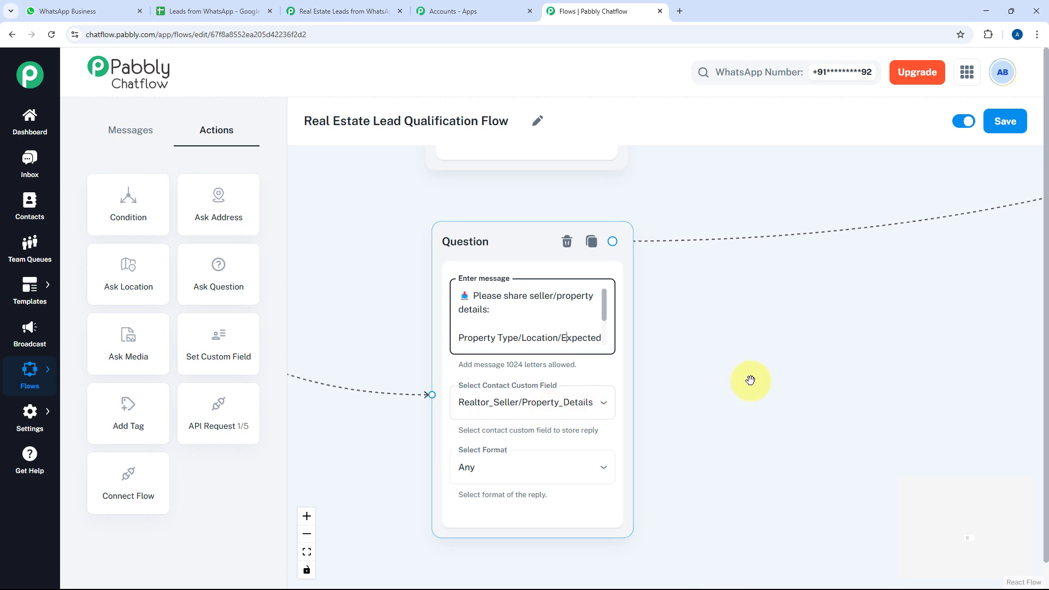
Pan back past the API Request and Message nodes to the upper part of the flow
{"action": "left_click_drag", "start_coordinate": [814, 365], "coordinate": [735, 349]}
{"action": "scroll", "coordinate": [730, 346], "scroll_direction": "down", "scroll_amount": 5}
{"action": "left_click_drag", "start_coordinate": [1018, 258], "coordinate": [736, 292]}
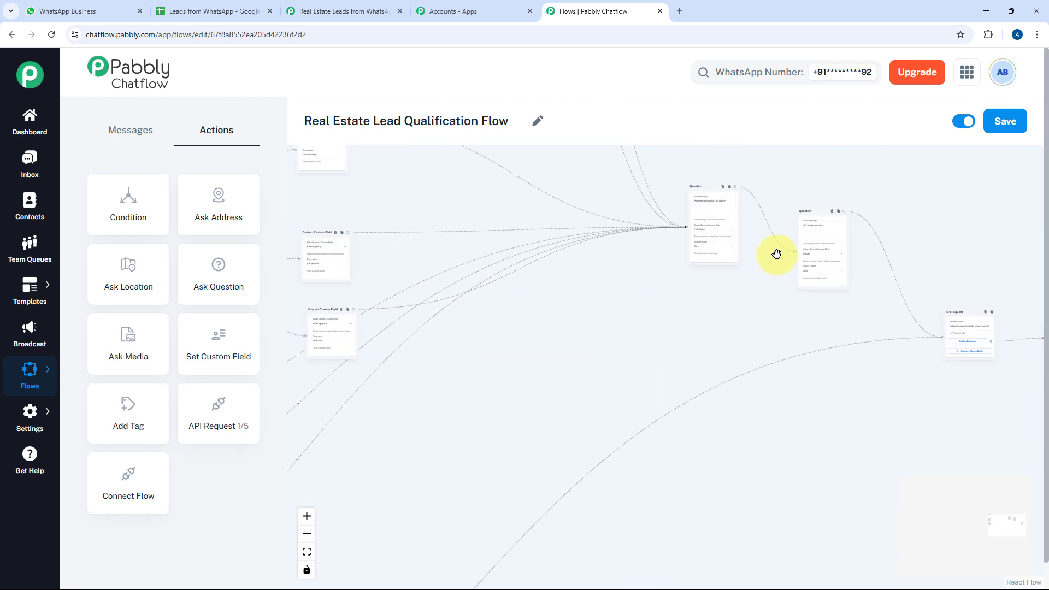
{"action": "left_click_drag", "start_coordinate": [860, 312], "coordinate": [983, 247]}
{"action": "scroll", "coordinate": [578, 361], "scroll_direction": "down", "scroll_amount": 4}
{"action": "left_click_drag", "start_coordinate": [578, 360], "coordinate": [998, 227]}
{"action": "left_click_drag", "start_coordinate": [447, 407], "coordinate": [728, 405]}
{"action": "scroll", "coordinate": [615, 386], "scroll_direction": "up", "scroll_amount": 5}
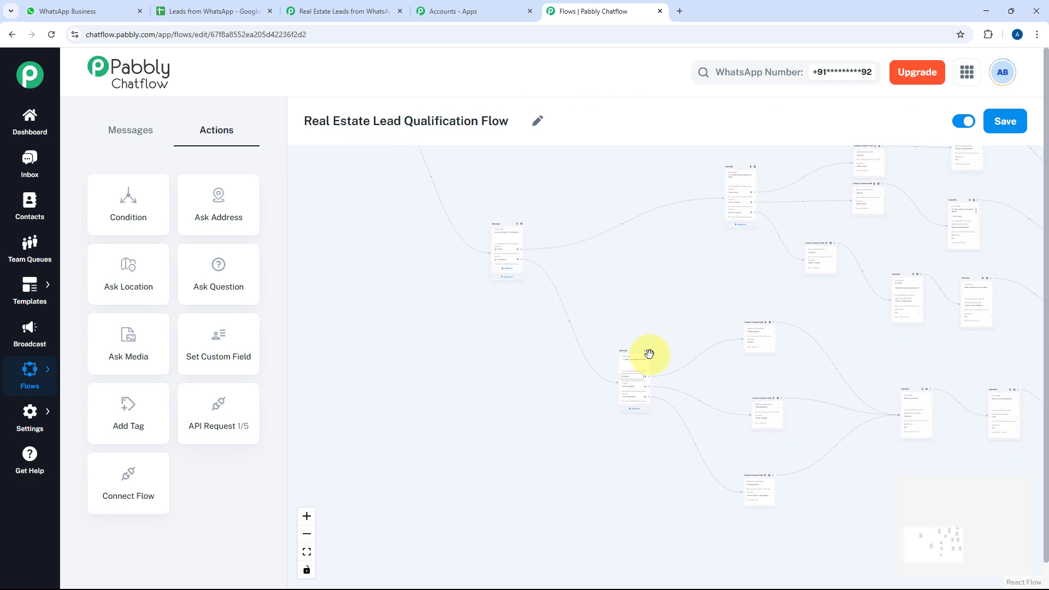
{"action": "scroll", "coordinate": [660, 393], "scroll_direction": "up", "scroll_amount": 1}
{"action": "left_click_drag", "start_coordinate": [758, 335], "coordinate": [617, 539]}
{"action": "left_click_drag", "start_coordinate": [677, 390], "coordinate": [515, 497]}
{"action": "scroll", "coordinate": [677, 401], "scroll_direction": "down", "scroll_amount": 1}
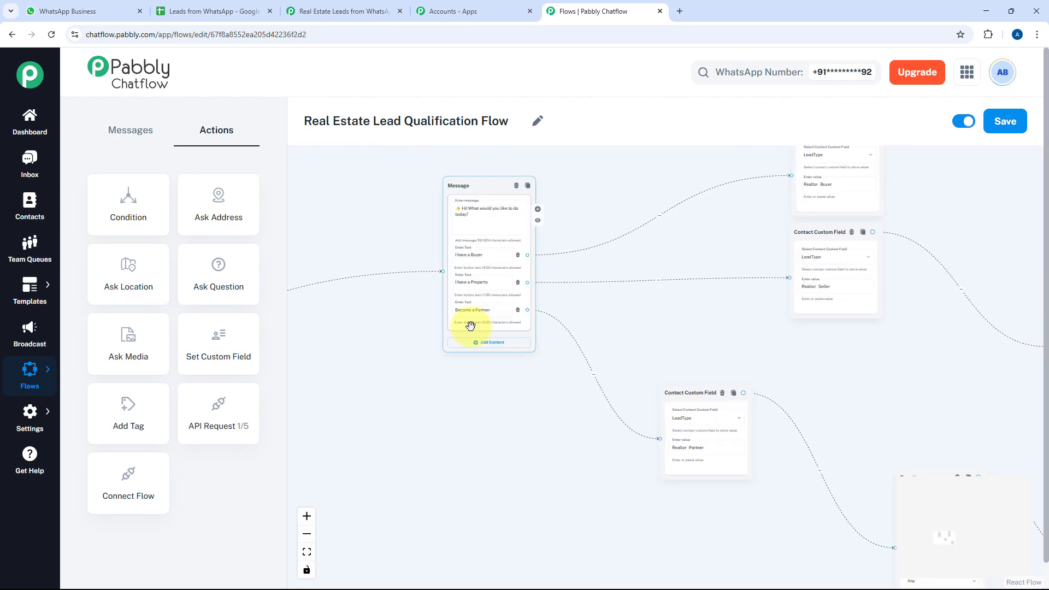
Review the Realtor-Partner custom field node, partner questions and the services-offered question
{"action": "left_click_drag", "start_coordinate": [658, 361], "coordinate": [585, 309]}
{"action": "scroll", "coordinate": [642, 392], "scroll_direction": "up", "scroll_amount": 7}
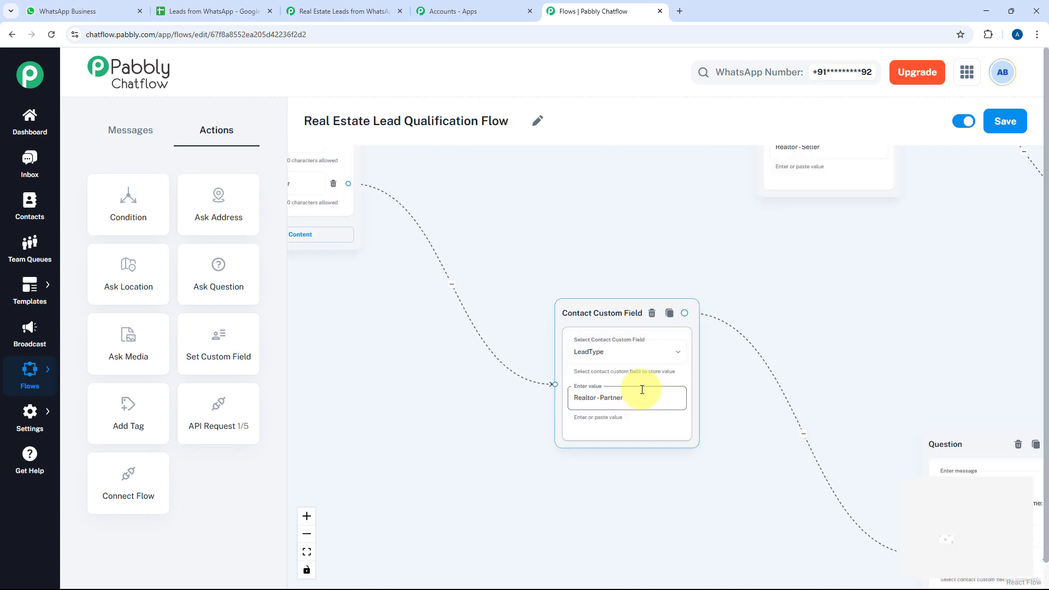
{"action": "left_click_drag", "start_coordinate": [709, 357], "coordinate": [605, 344]}
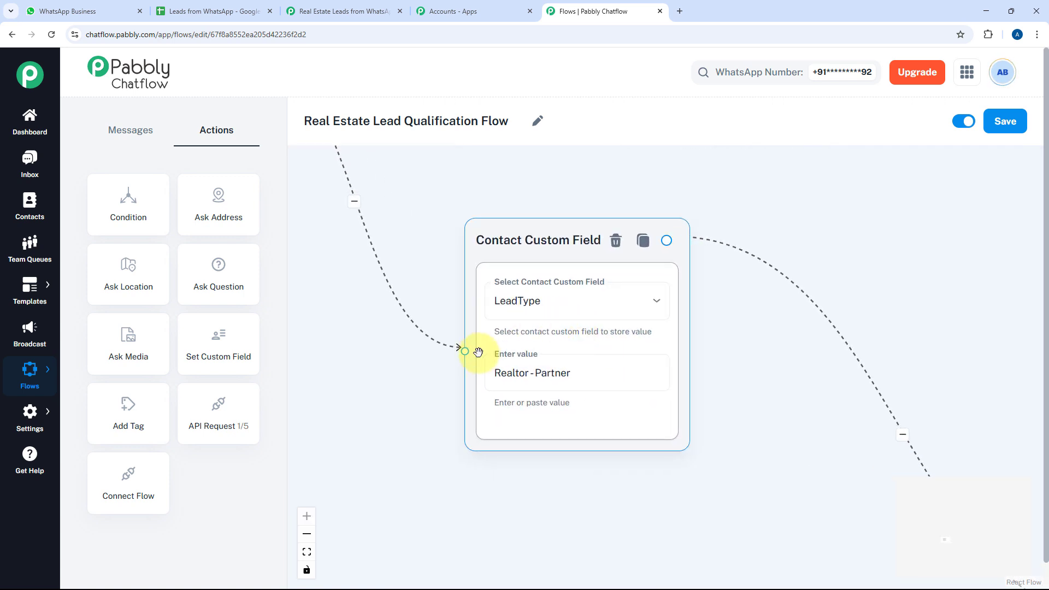
{"action": "scroll", "coordinate": [511, 404], "scroll_direction": "down", "scroll_amount": 2}
{"action": "left_click_drag", "start_coordinate": [742, 412], "coordinate": [543, 284]}
{"action": "scroll", "coordinate": [723, 321], "scroll_direction": "down", "scroll_amount": 3}
{"action": "left_click_drag", "start_coordinate": [610, 338], "coordinate": [410, 267]}
{"action": "left_click_drag", "start_coordinate": [698, 362], "coordinate": [458, 349]}
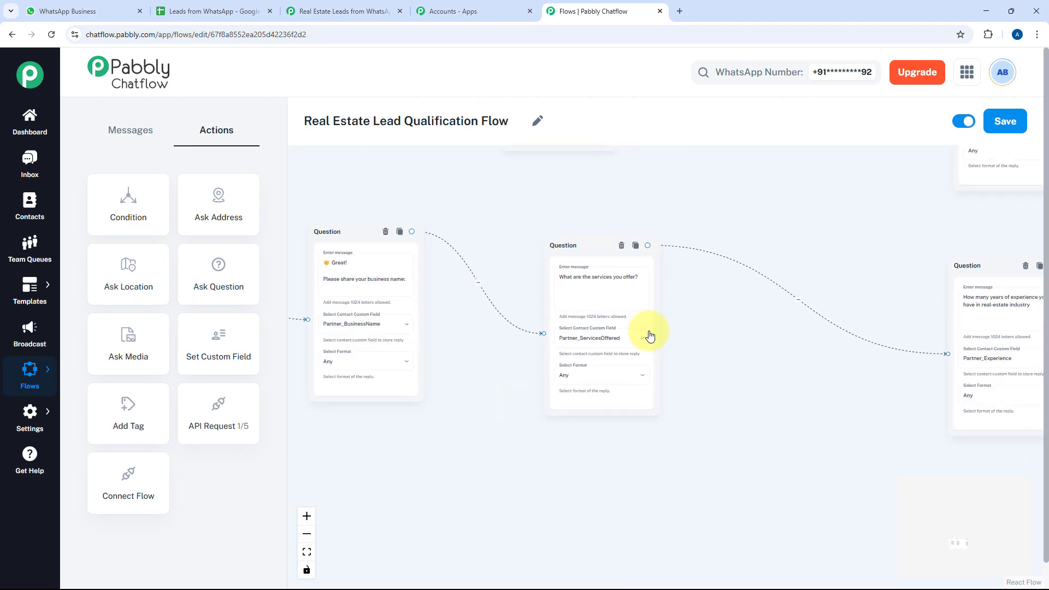
{"action": "scroll", "coordinate": [689, 332], "scroll_direction": "up", "scroll_amount": 2}
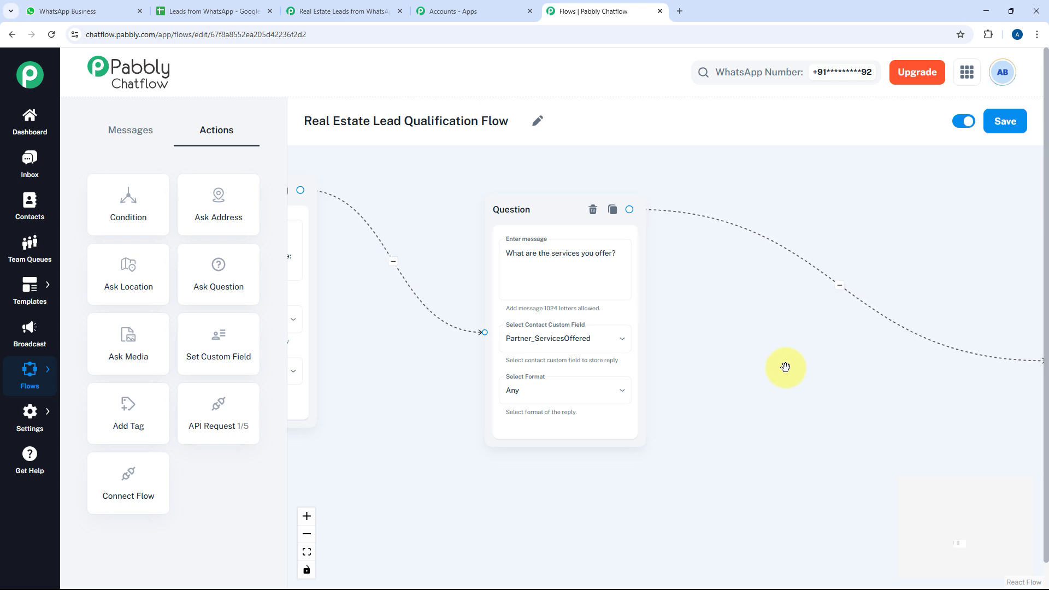
Follow the flow from the years-of-experience question to the SaleUrgency field and API Request steps
{"action": "scroll", "coordinate": [786, 367], "scroll_direction": "down", "scroll_amount": 2}
{"action": "left_click_drag", "start_coordinate": [889, 390], "coordinate": [494, 379]}
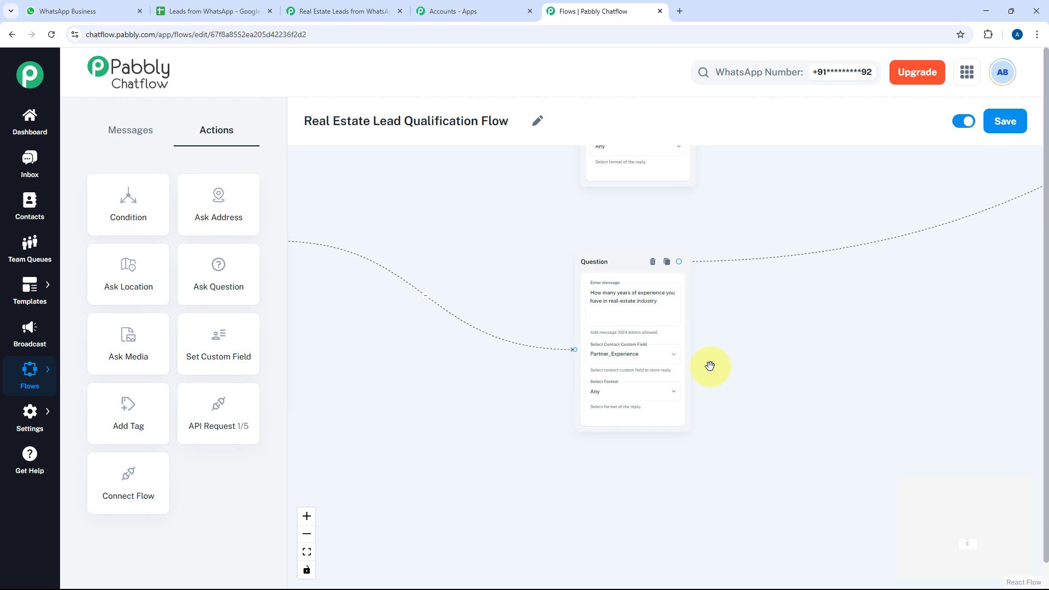
{"action": "scroll", "coordinate": [709, 366], "scroll_direction": "down", "scroll_amount": 3}
{"action": "left_click_drag", "start_coordinate": [948, 349], "coordinate": [576, 500]}
{"action": "left_click_drag", "start_coordinate": [899, 349], "coordinate": [615, 470]}
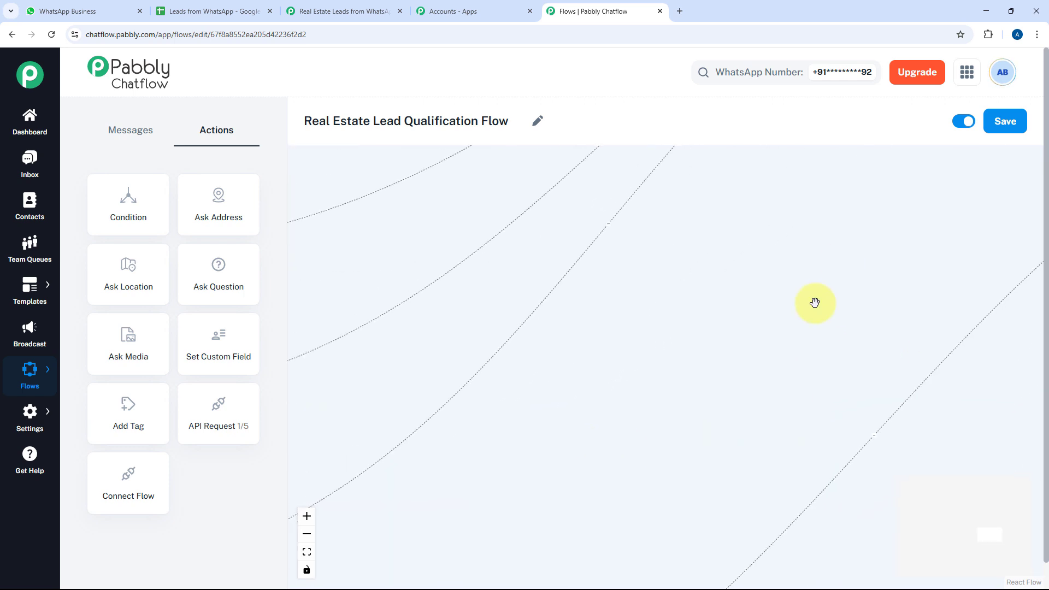
{"action": "left_click_drag", "start_coordinate": [814, 302], "coordinate": [748, 481]}
{"action": "left_click_drag", "start_coordinate": [876, 318], "coordinate": [590, 473]}
{"action": "left_click_drag", "start_coordinate": [851, 303], "coordinate": [578, 315]}
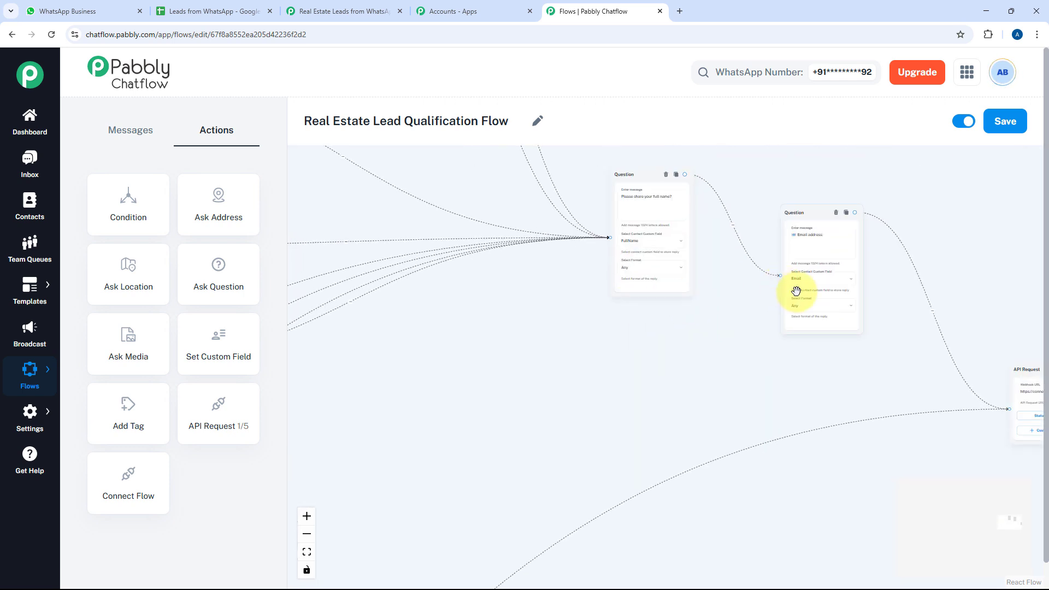
{"action": "left_click_drag", "start_coordinate": [825, 355], "coordinate": [724, 300]}
{"action": "left_click_drag", "start_coordinate": [951, 368], "coordinate": [891, 346]}
Check the Realtor - Seller, Realtor - Partner and Seller sheets against the Pabbly Connect routes
{"action": "left_click", "coordinate": [238, 4]}
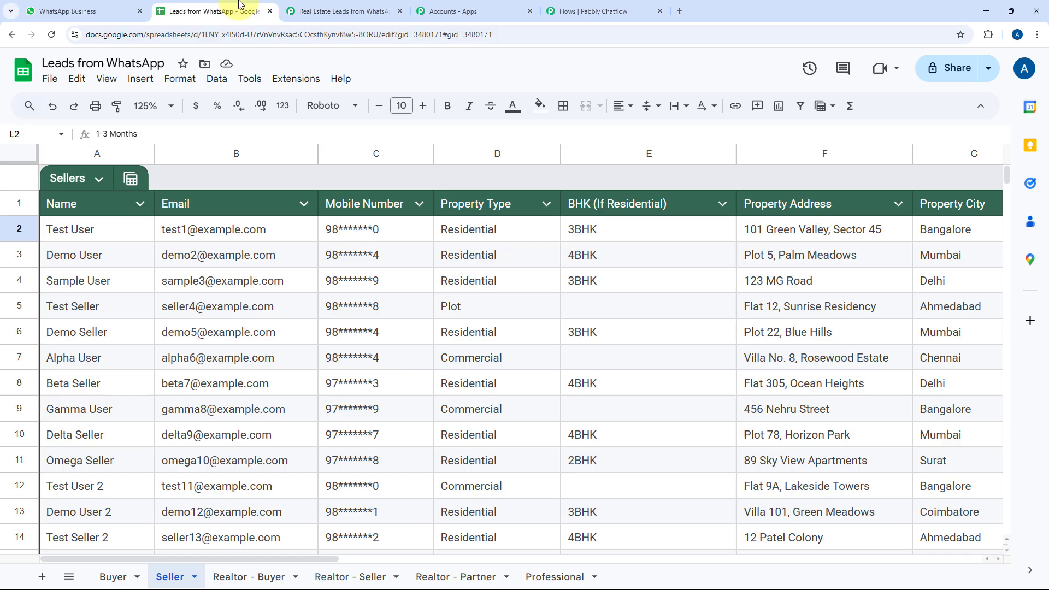
{"action": "left_click", "coordinate": [372, 4]}
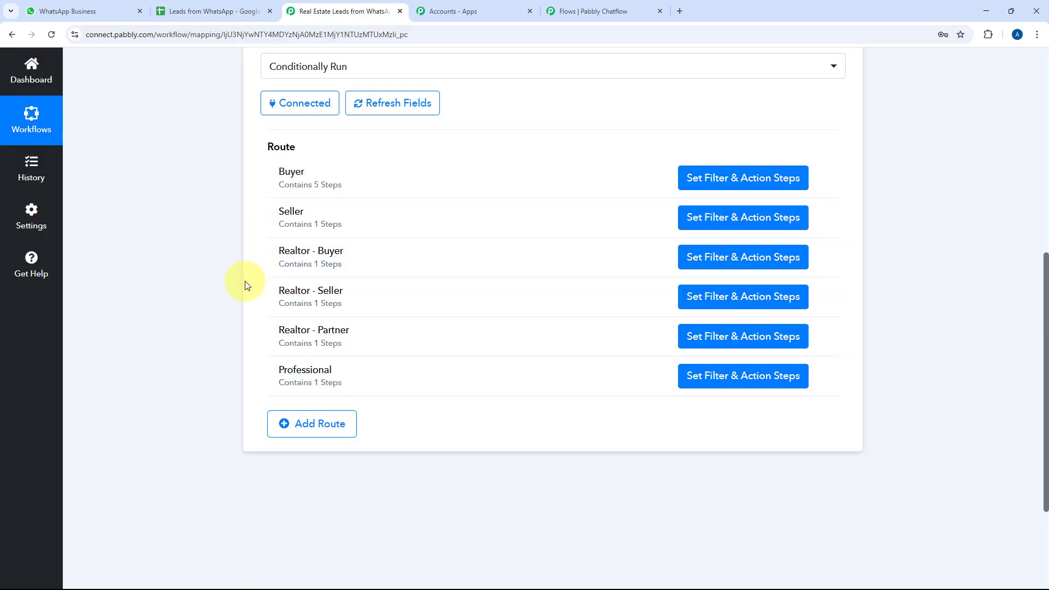
{"action": "left_click", "coordinate": [231, 6]}
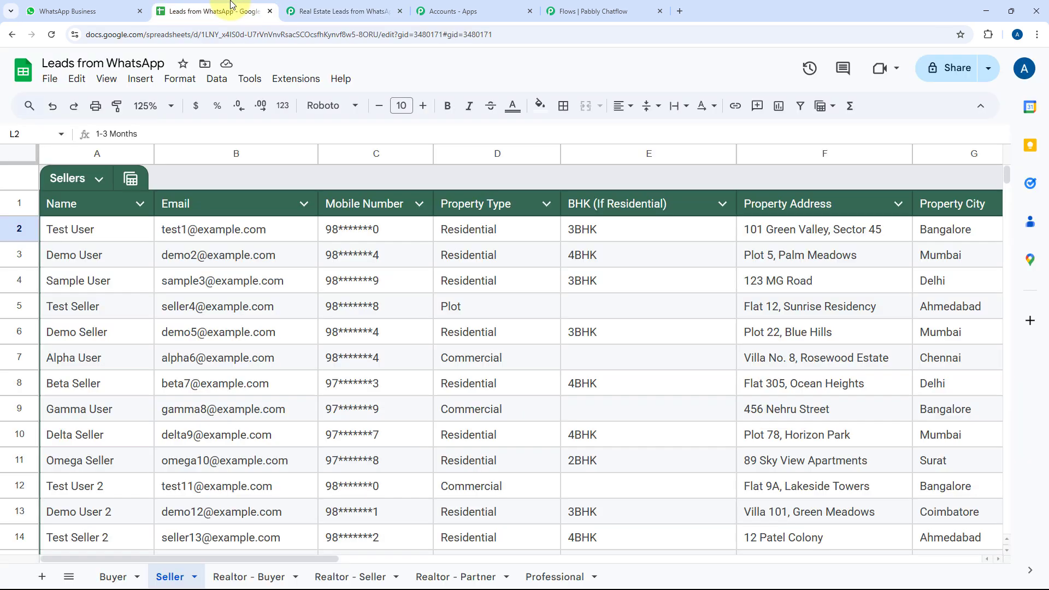
{"action": "left_click", "coordinate": [355, 577]}
{"action": "left_click", "coordinate": [462, 577]}
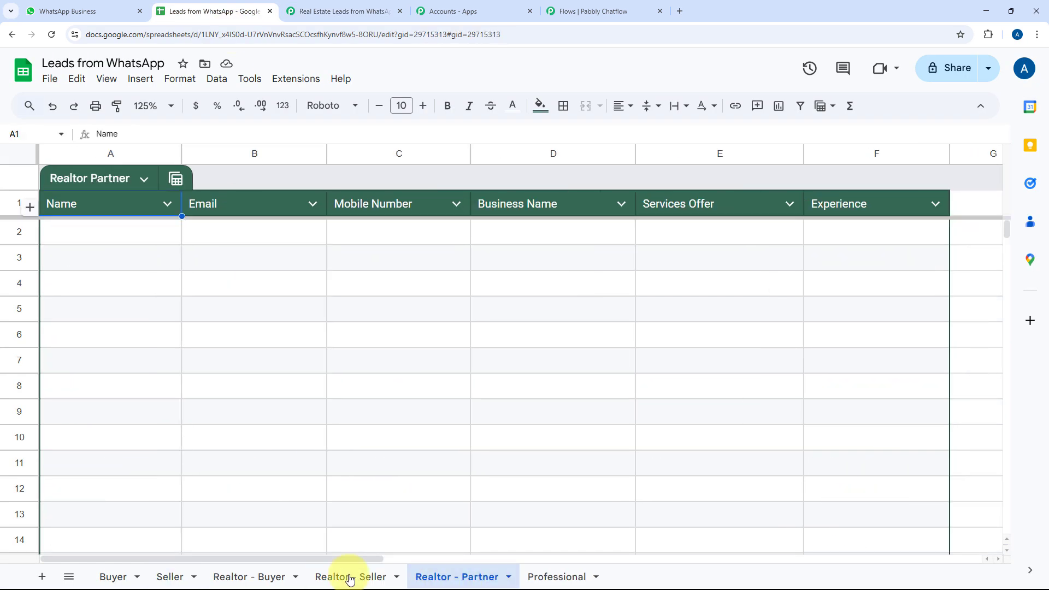
{"action": "left_click", "coordinate": [161, 577]}
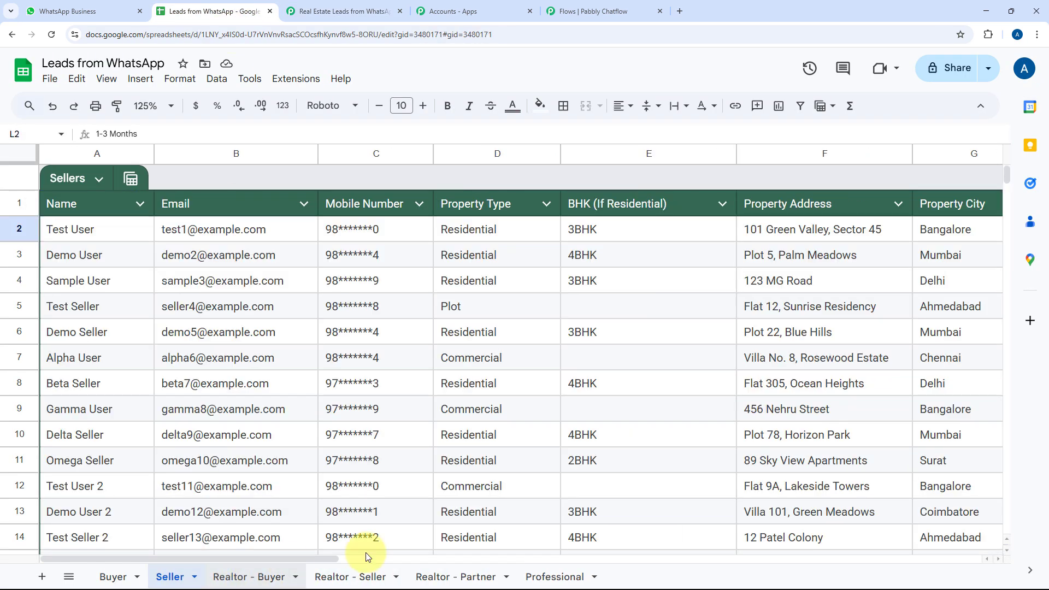
{"action": "left_click", "coordinate": [342, 11]}
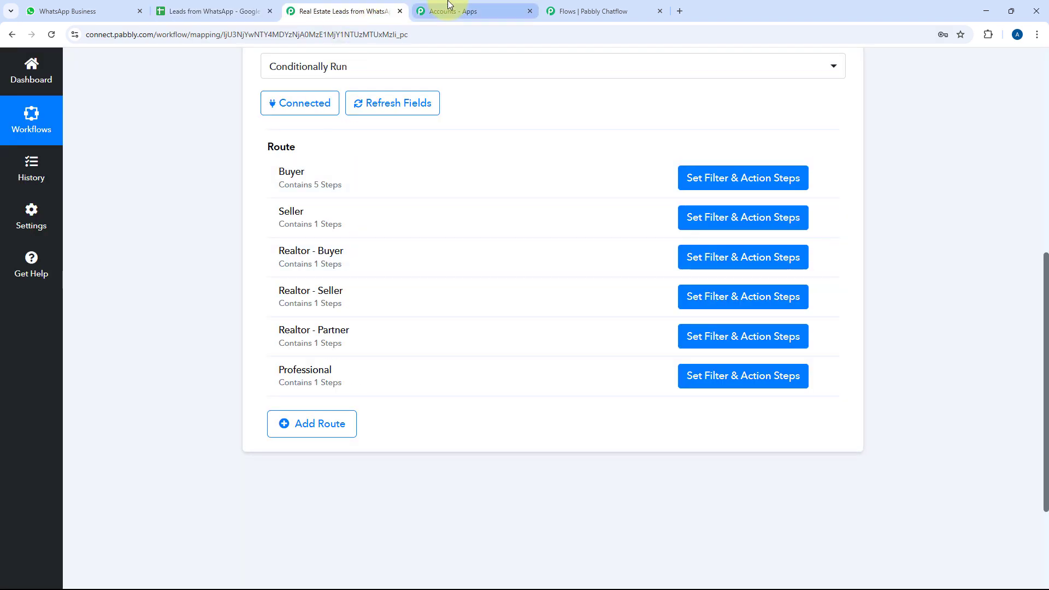
{"action": "left_click", "coordinate": [598, 11]}
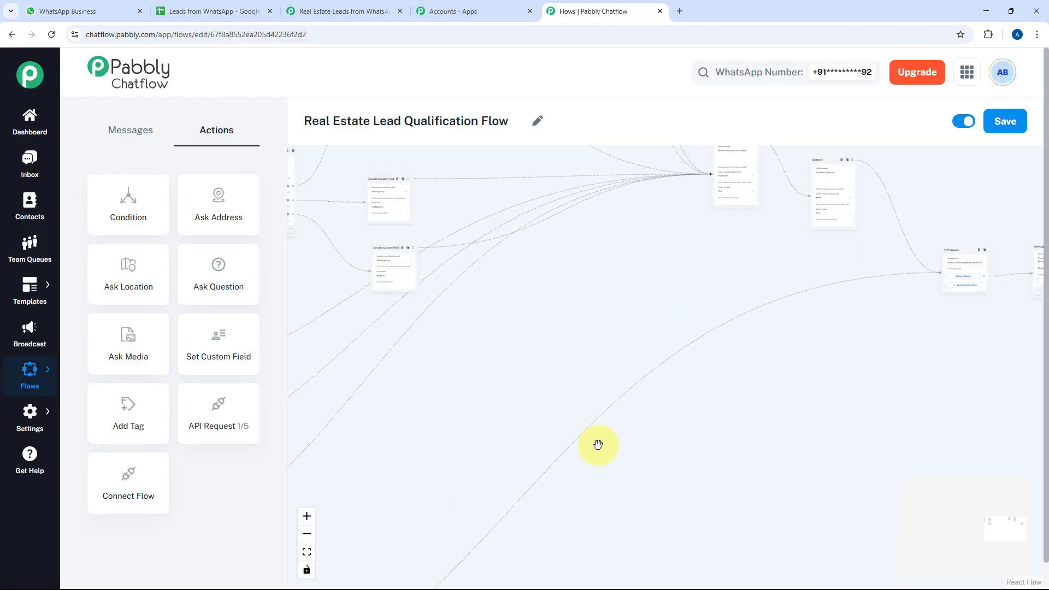
Recheck the Realtor - Seller, Realtor - Partner and Seller sheets, then return to the flow editor
{"action": "left_click", "coordinate": [211, 11]}
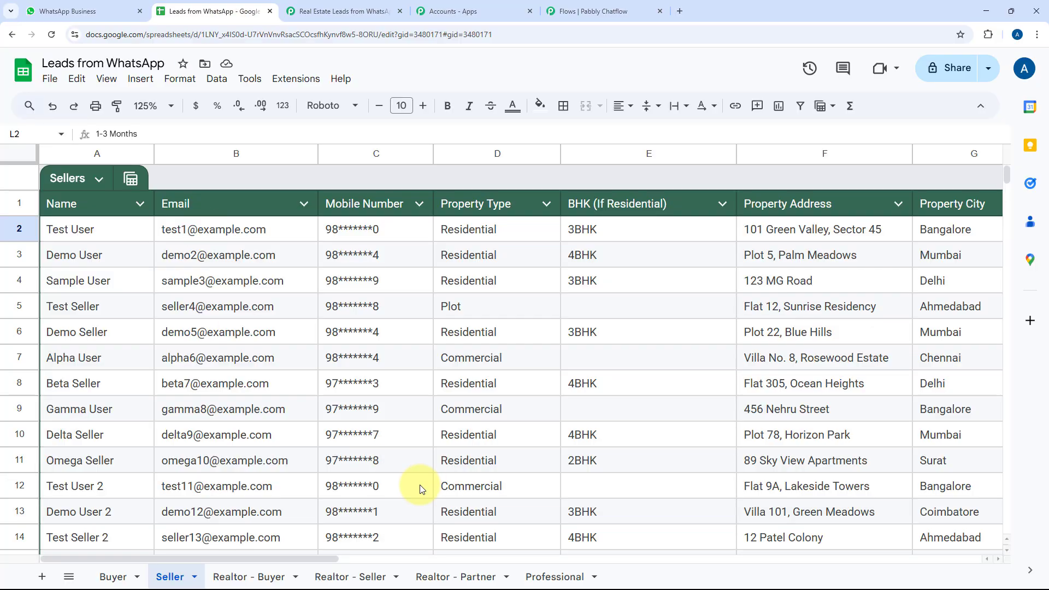
{"action": "left_click", "coordinate": [365, 574]}
{"action": "left_click", "coordinate": [433, 574]}
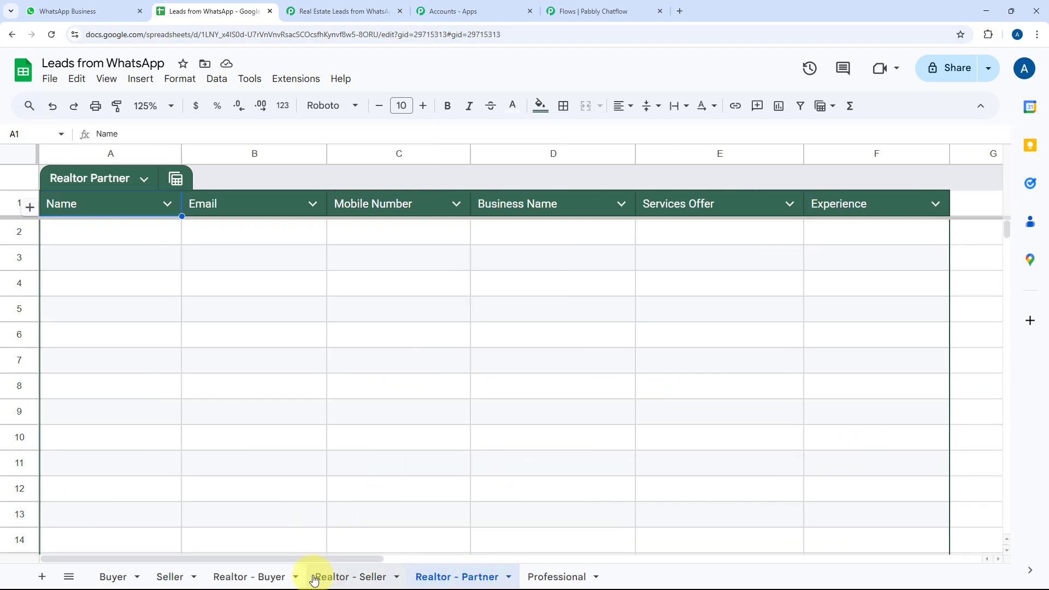
{"action": "left_click", "coordinate": [170, 576]}
{"action": "left_click", "coordinate": [338, 11]}
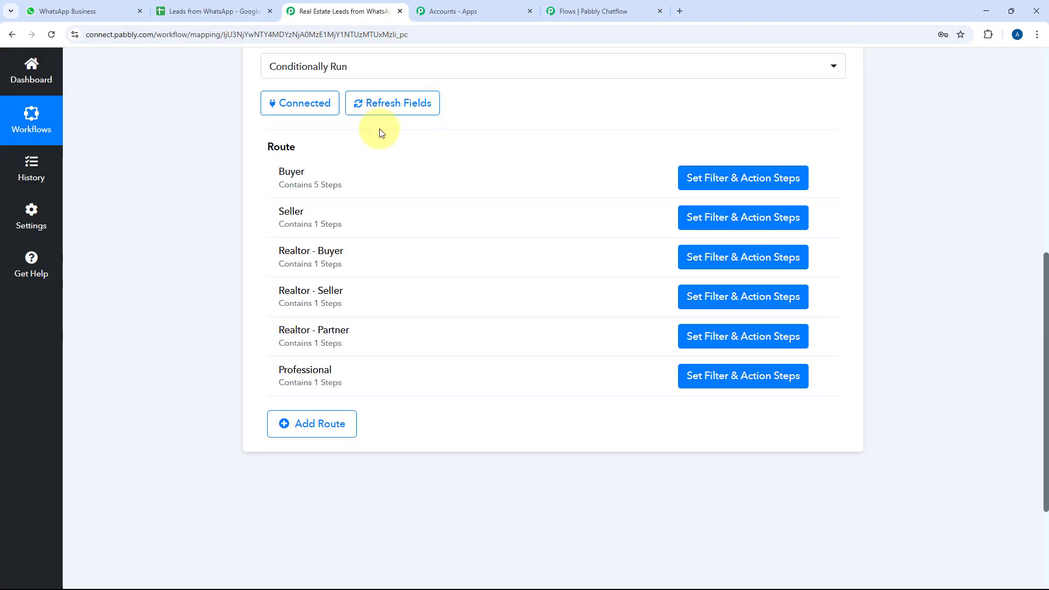
{"action": "left_click", "coordinate": [590, 11]}
Bring the Realtor/Professional message into view on the flow canvas
{"action": "left_click_drag", "start_coordinate": [586, 251], "coordinate": [863, 213]}
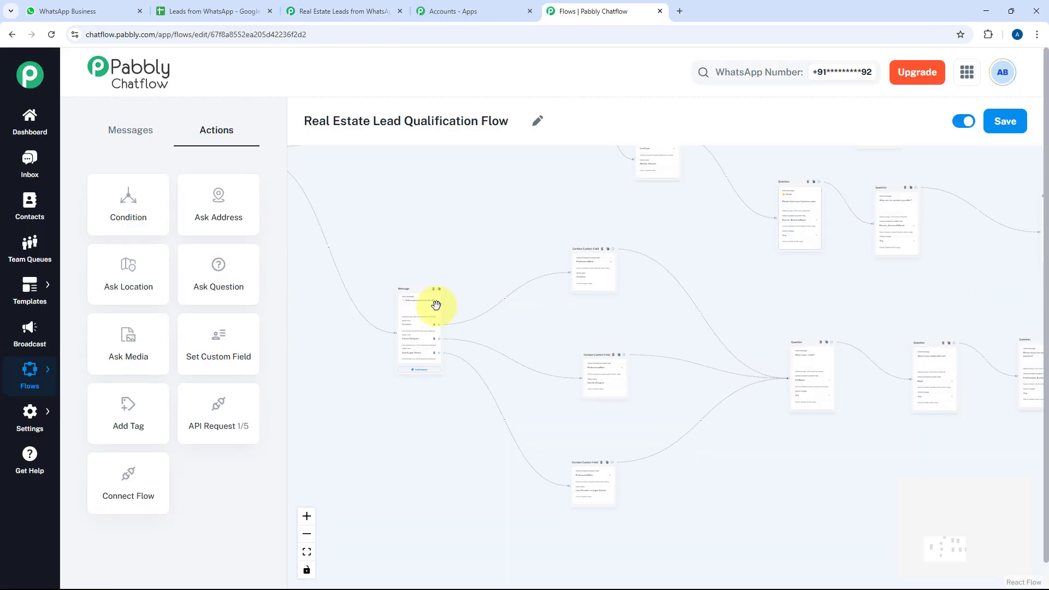
{"action": "left_click_drag", "start_coordinate": [382, 275], "coordinate": [510, 224]}
{"action": "scroll", "coordinate": [508, 304], "scroll_direction": "up", "scroll_amount": 7}
{"action": "left_click_drag", "start_coordinate": [461, 174], "coordinate": [576, 440]}
{"action": "scroll", "coordinate": [492, 346], "scroll_direction": "up", "scroll_amount": 3}
{"action": "scroll", "coordinate": [387, 326], "scroll_direction": "up", "scroll_amount": 2}
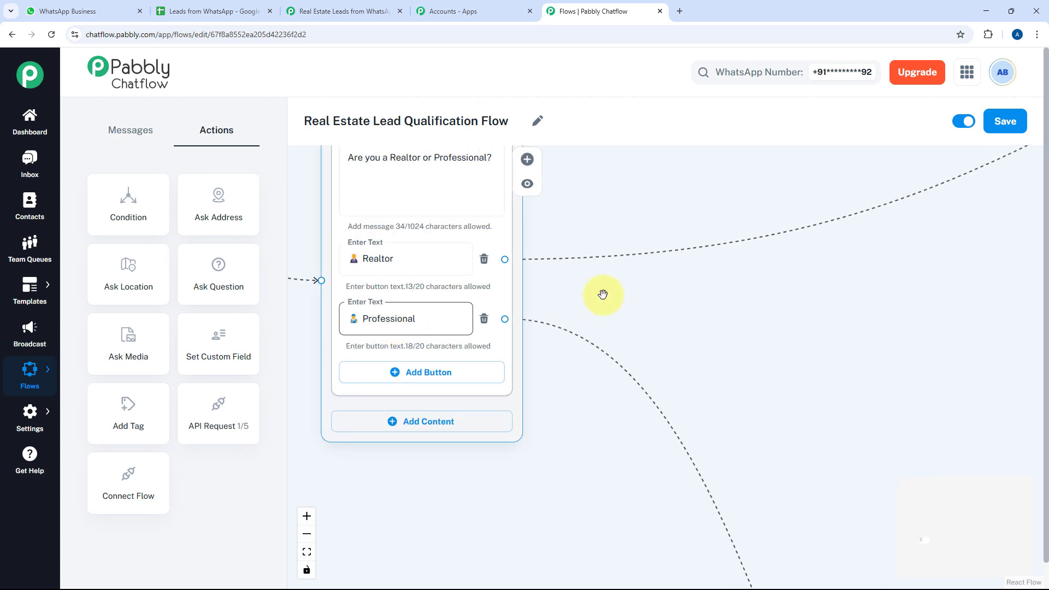
{"action": "left_click_drag", "start_coordinate": [604, 293], "coordinate": [661, 395]}
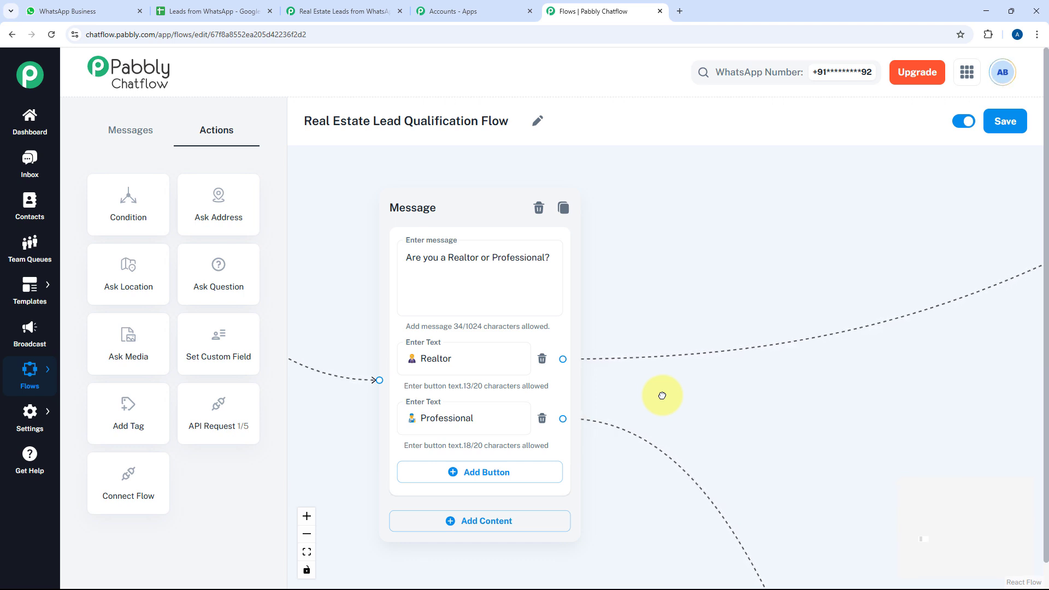
{"action": "scroll", "coordinate": [724, 394], "scroll_direction": "down", "scroll_amount": 2}
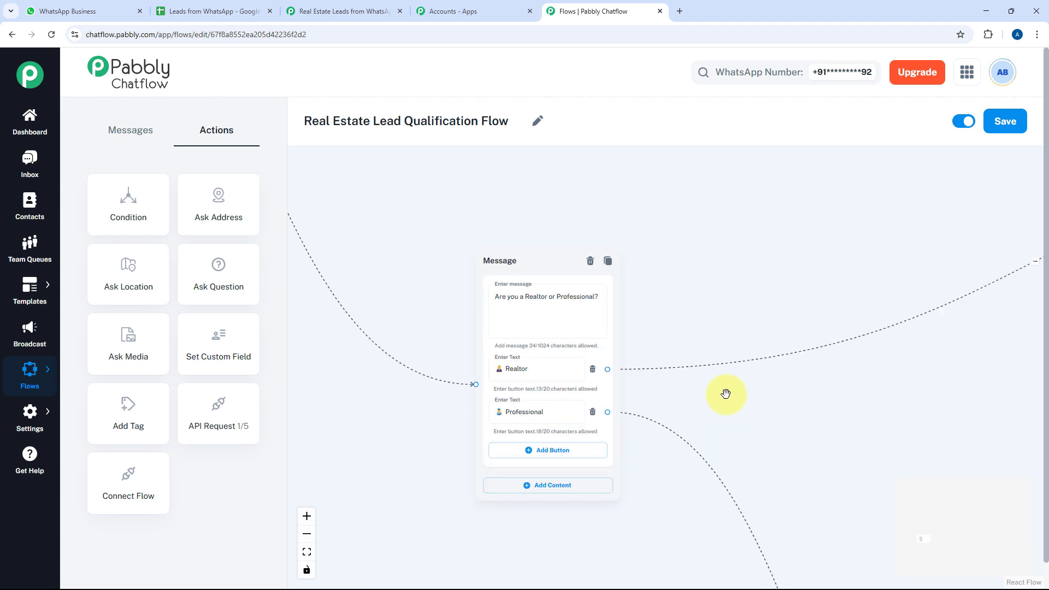
Move the professional-role message up-left, select it, then pan to its Contact Custom Field nodes
{"action": "left_click_drag", "start_coordinate": [791, 412], "coordinate": [588, 281]}
{"action": "left_click_drag", "start_coordinate": [680, 448], "coordinate": [551, 221]}
{"action": "left_click_drag", "start_coordinate": [710, 529], "coordinate": [475, 318]}
{"action": "left_click", "coordinate": [566, 341]}
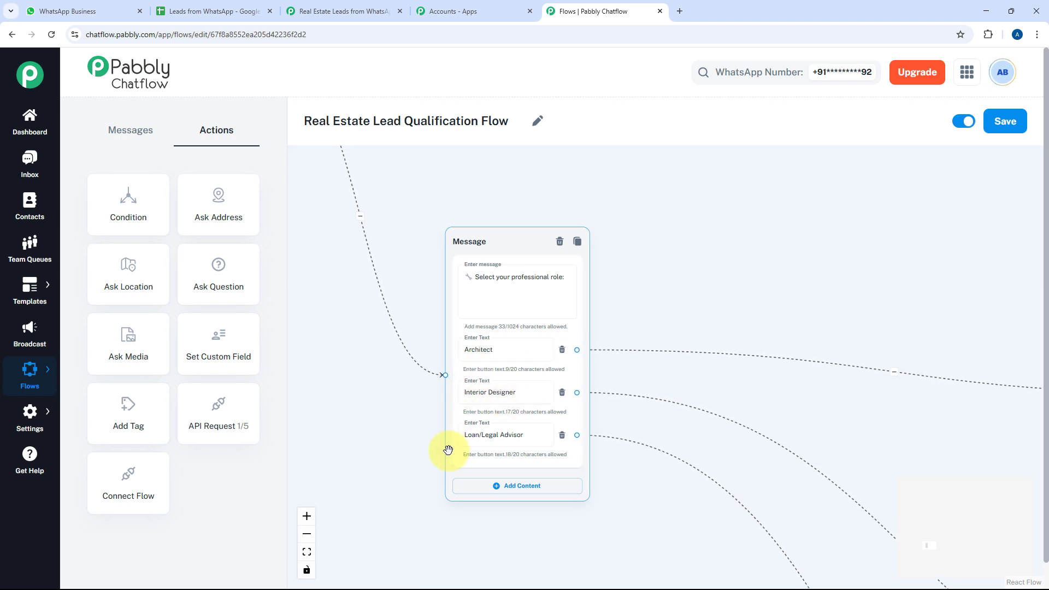
{"action": "left_click", "coordinate": [754, 423]}
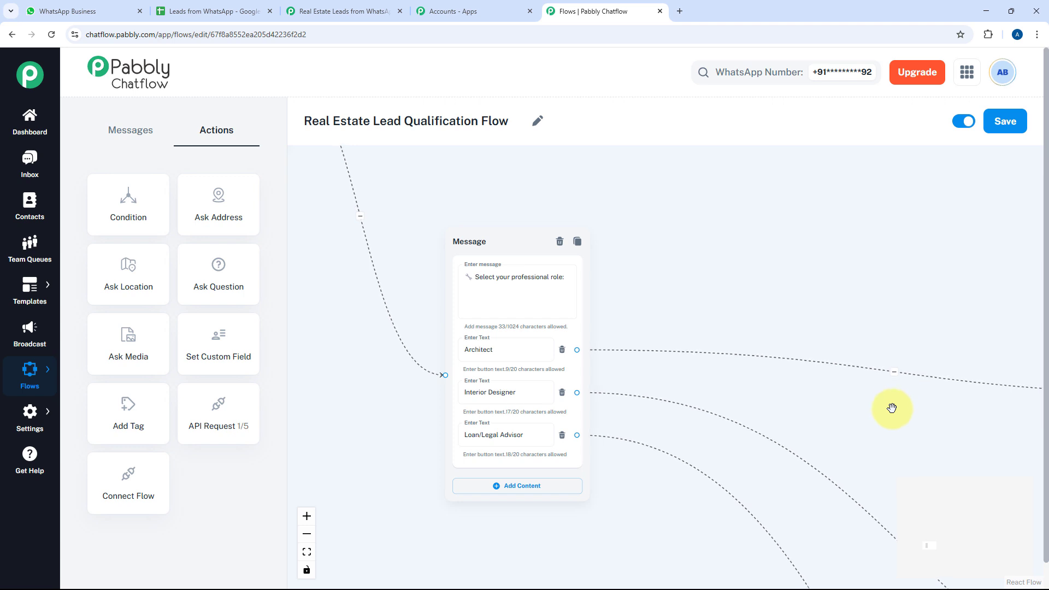
{"action": "left_click_drag", "start_coordinate": [888, 431], "coordinate": [528, 302]}
{"action": "scroll", "coordinate": [689, 386], "scroll_direction": "down", "scroll_amount": 3}
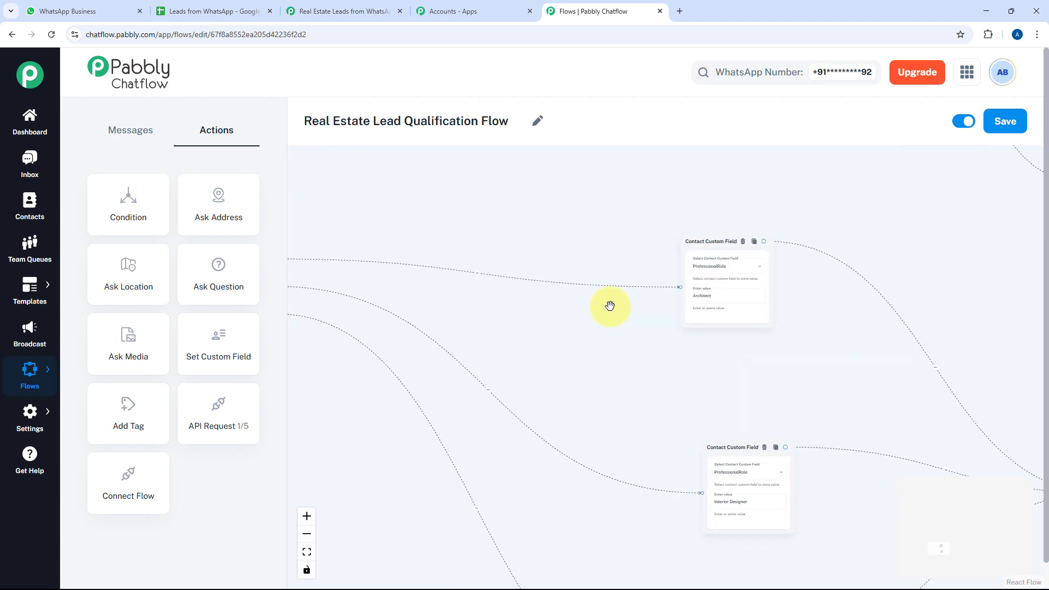
Inspect the Architect, Interior Designer and Loan Provider custom-field steps of the professional branch
{"action": "scroll", "coordinate": [645, 389], "scroll_direction": "up", "scroll_amount": 2}
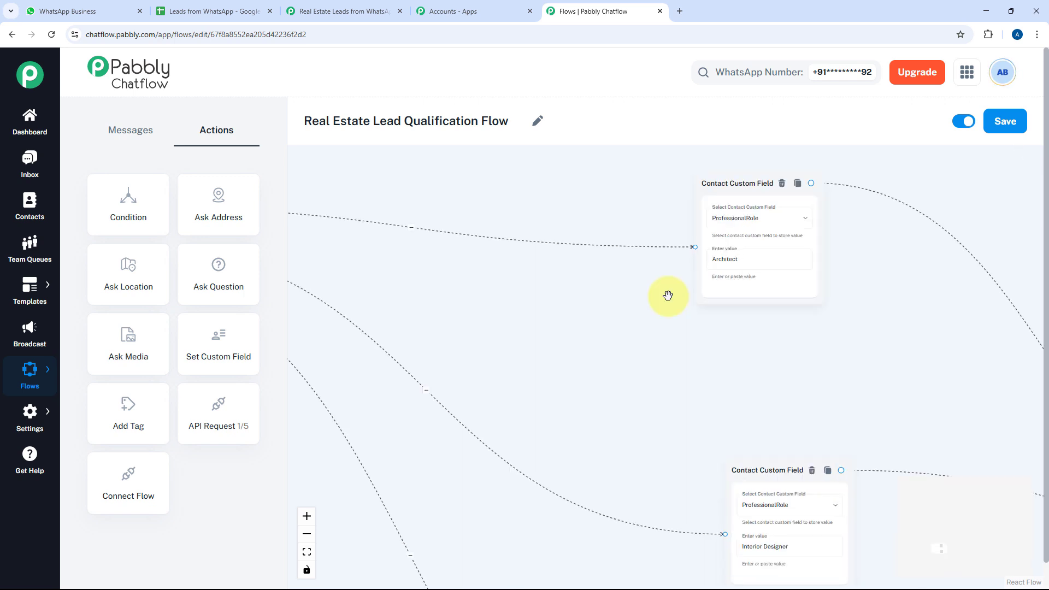
{"action": "left_click_drag", "start_coordinate": [641, 347], "coordinate": [553, 461]}
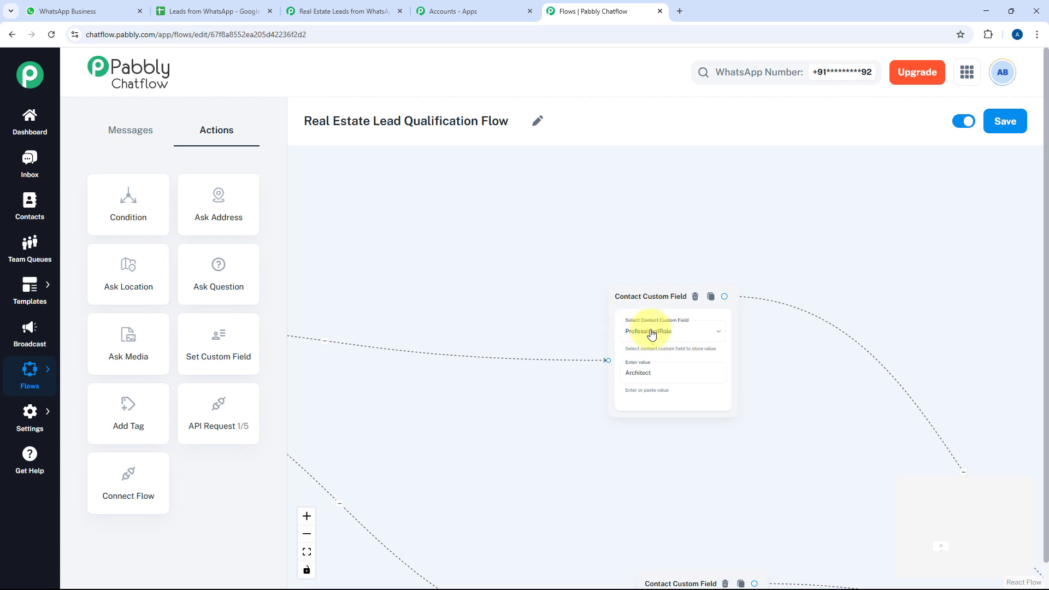
{"action": "scroll", "coordinate": [724, 355], "scroll_direction": "up", "scroll_amount": 3}
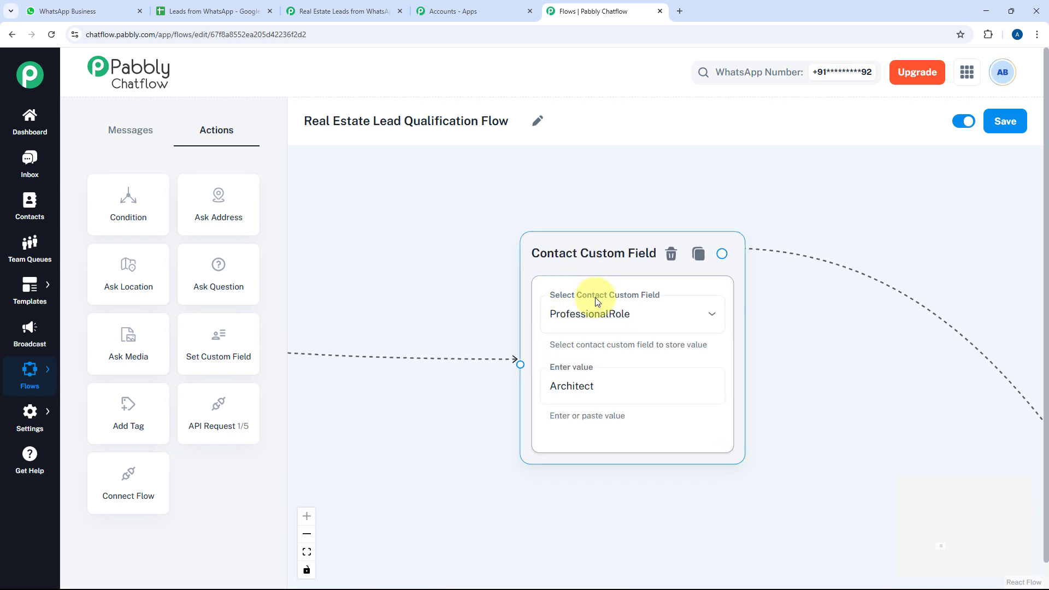
{"action": "scroll", "coordinate": [578, 310], "scroll_direction": "down", "scroll_amount": 1}
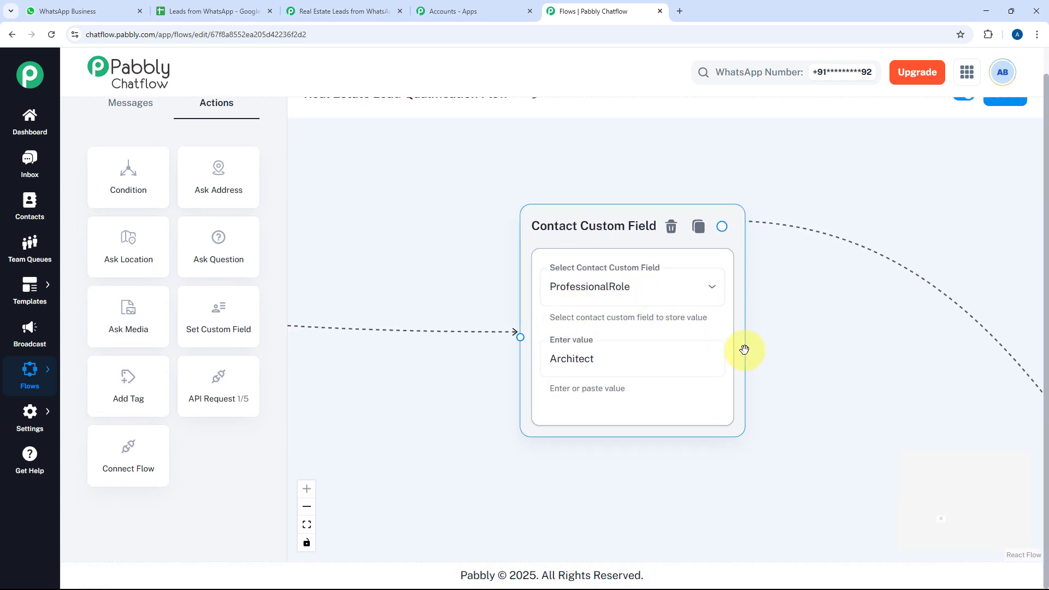
{"action": "scroll", "coordinate": [792, 374], "scroll_direction": "down", "scroll_amount": 3}
{"action": "left_click_drag", "start_coordinate": [810, 428], "coordinate": [727, 170]}
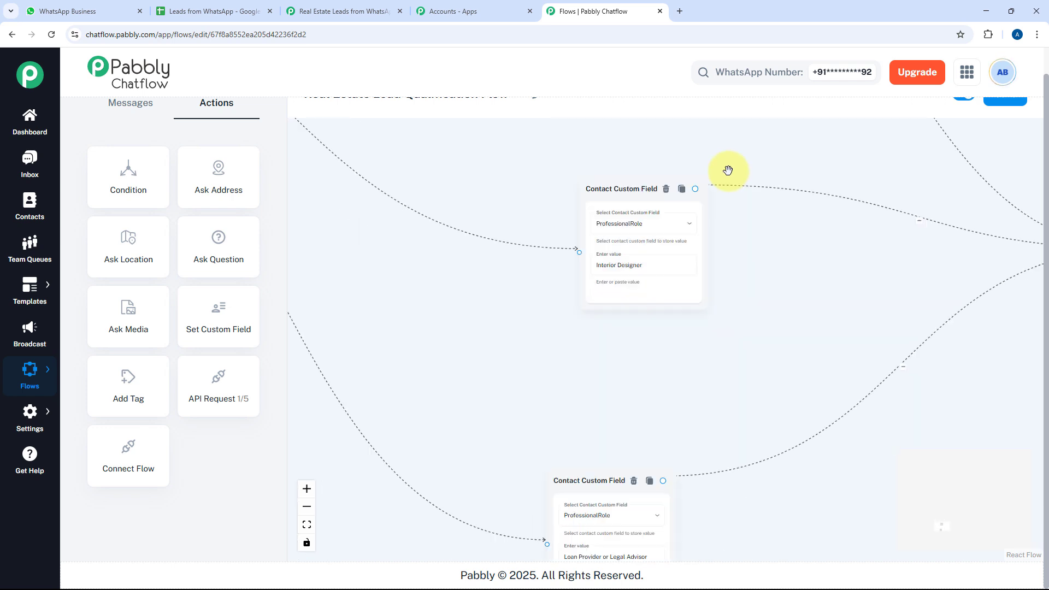
{"action": "left_click_drag", "start_coordinate": [723, 394], "coordinate": [511, 441]}
Review the name, email, business-name and services-offered questions, then zoom out to the overview
{"action": "left_click_drag", "start_coordinate": [692, 363], "coordinate": [470, 376]}
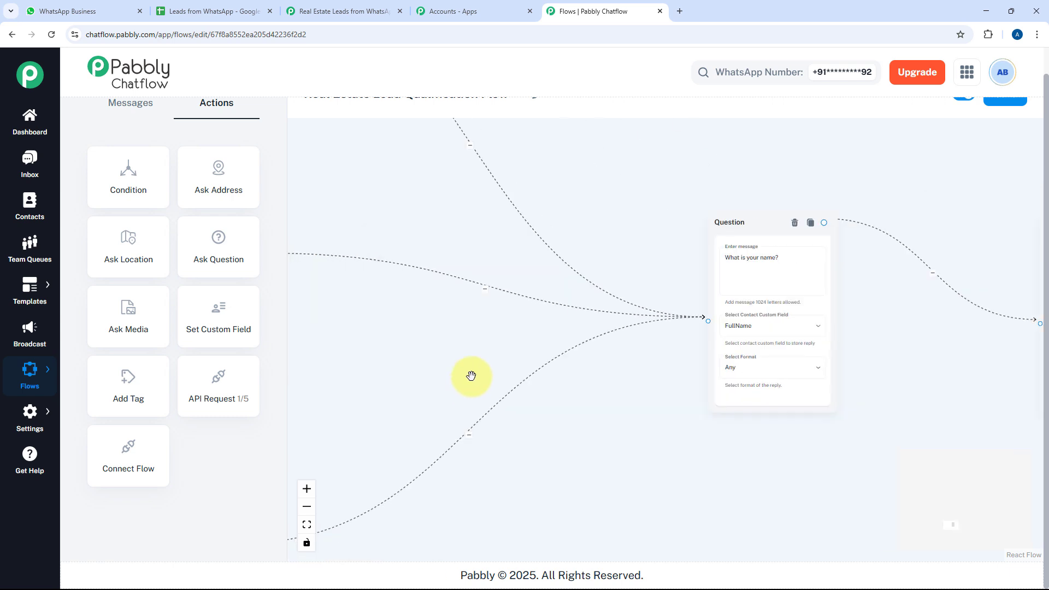
{"action": "left_click_drag", "start_coordinate": [677, 376], "coordinate": [550, 383]}
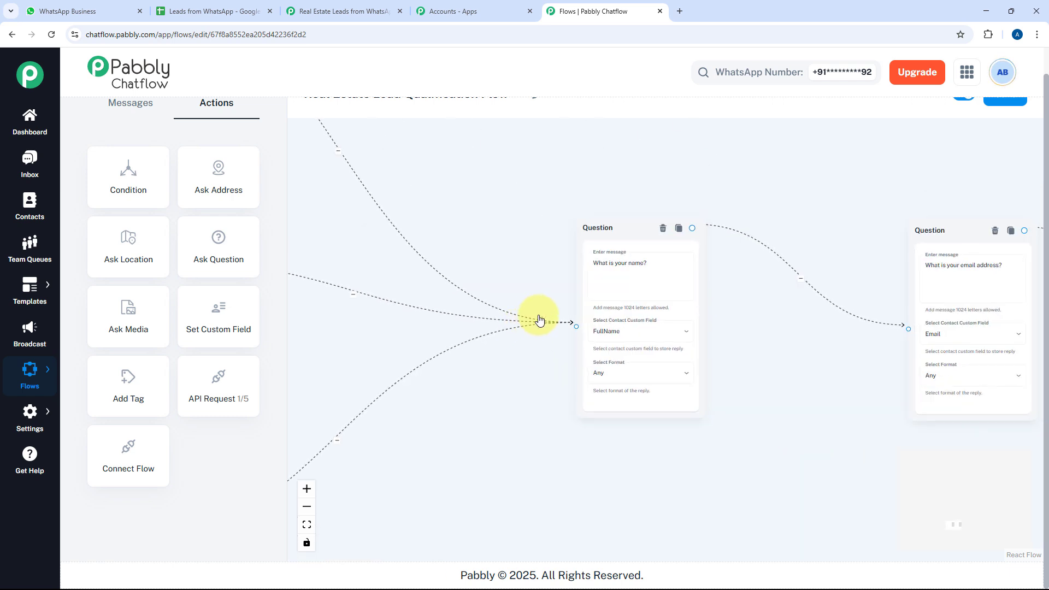
{"action": "left_click_drag", "start_coordinate": [777, 330], "coordinate": [516, 281]}
{"action": "left_click_drag", "start_coordinate": [737, 318], "coordinate": [567, 348]}
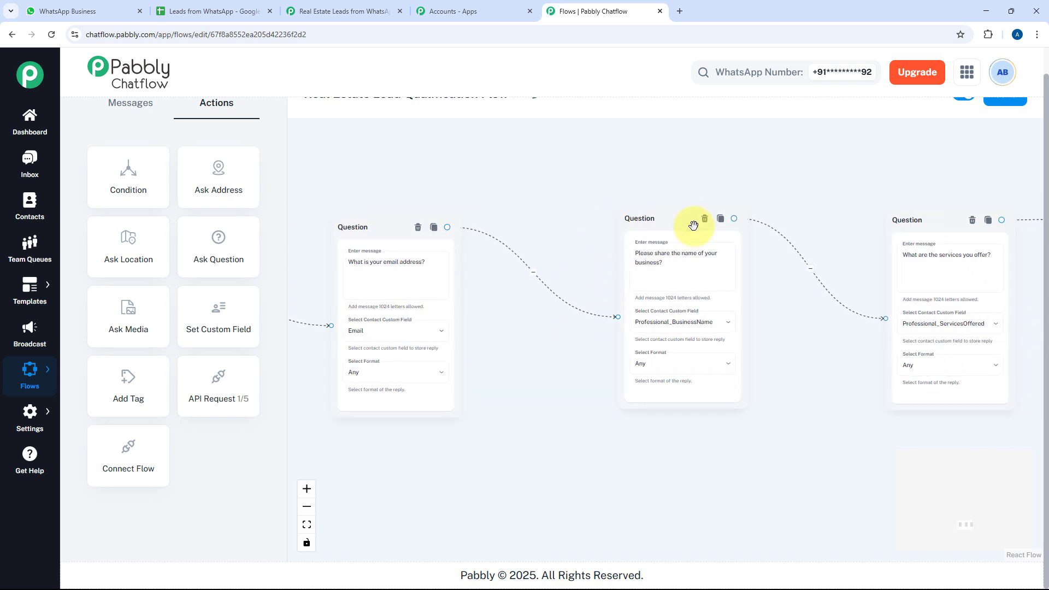
{"action": "left_click_drag", "start_coordinate": [784, 340], "coordinate": [525, 366]}
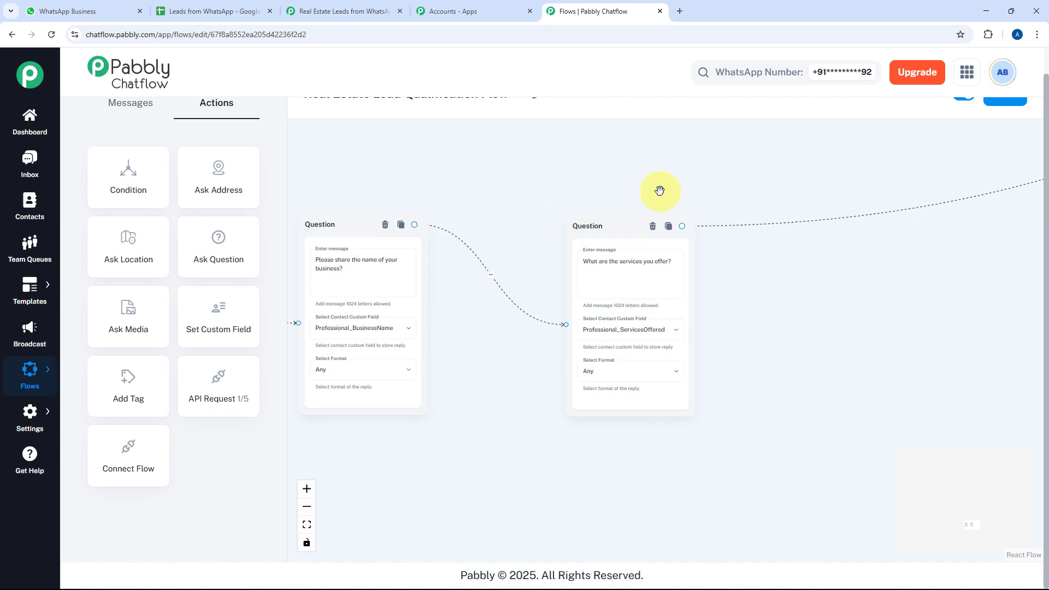
{"action": "scroll", "coordinate": [805, 328], "scroll_direction": "down", "scroll_amount": 10}
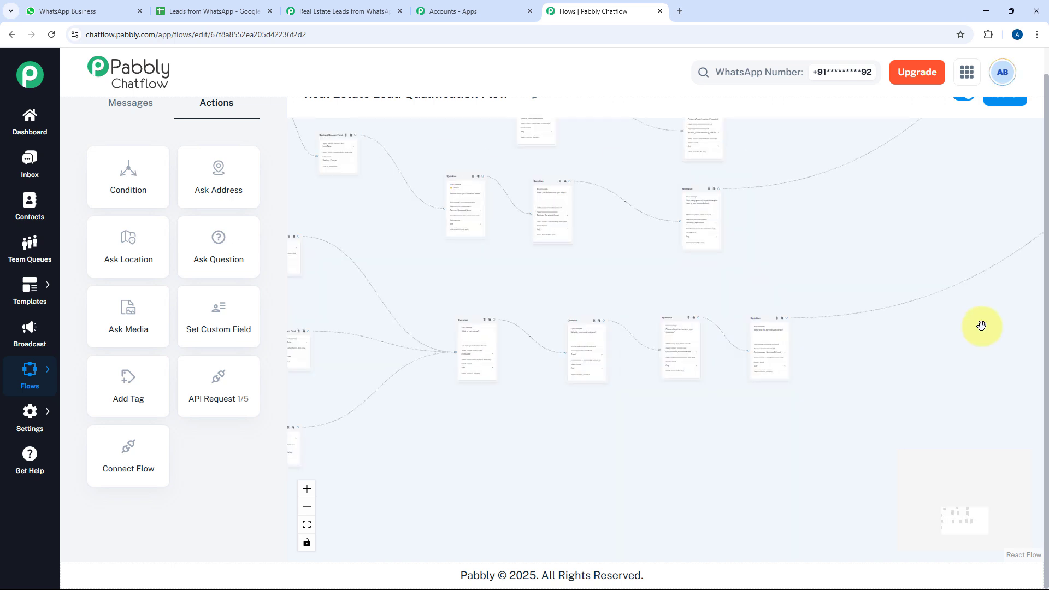
Pan the flow toward the API Request and closing thank-you message
{"action": "left_click_drag", "start_coordinate": [821, 322], "coordinate": [645, 419]}
{"action": "left_click_drag", "start_coordinate": [838, 262], "coordinate": [568, 389]}
{"action": "left_click_drag", "start_coordinate": [807, 266], "coordinate": [673, 333]}
{"action": "scroll", "coordinate": [690, 278], "scroll_direction": "up", "scroll_amount": 3}
{"action": "scroll", "coordinate": [656, 219], "scroll_direction": "up", "scroll_amount": 5}
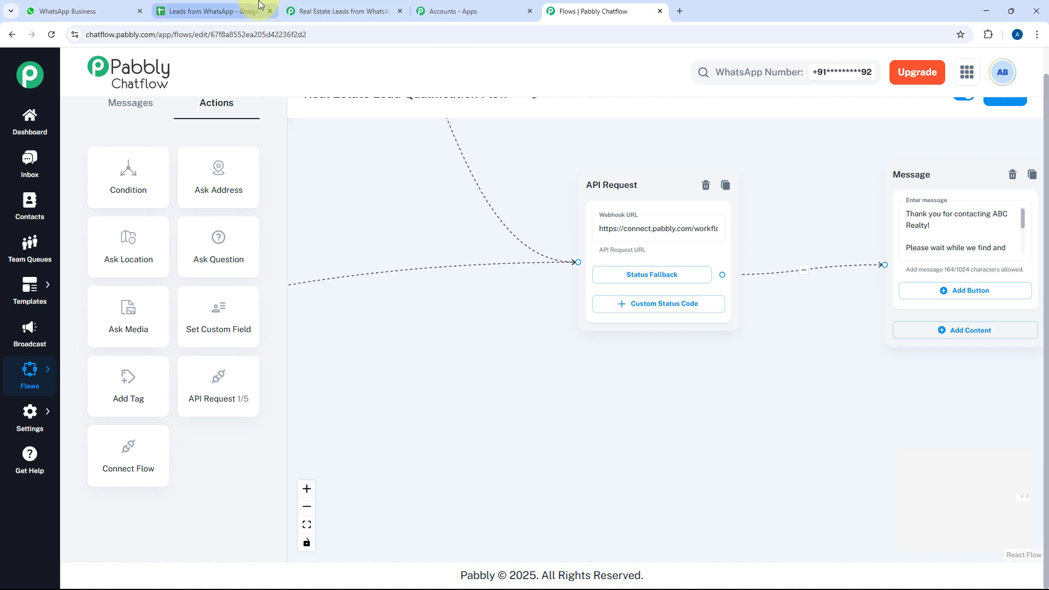
Check the Professional and Seller sheets of Leads from WhatsApp, then return to the API Request node
{"action": "left_click", "coordinate": [320, 11]}
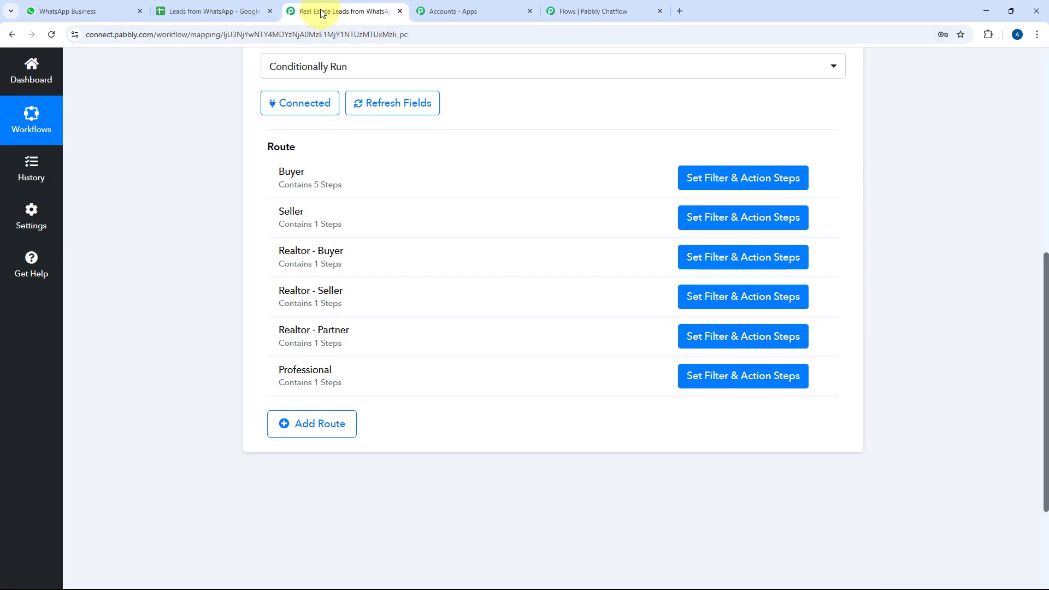
{"action": "left_click", "coordinate": [192, 10]}
{"action": "left_click", "coordinate": [541, 577]}
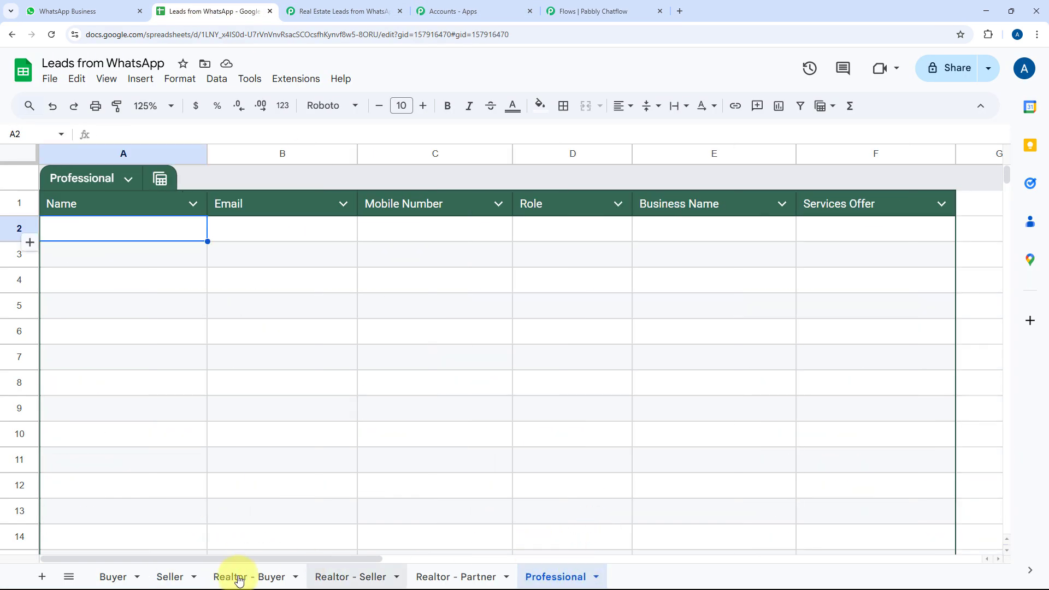
{"action": "left_click", "coordinate": [170, 577]}
{"action": "left_click", "coordinate": [320, 11]}
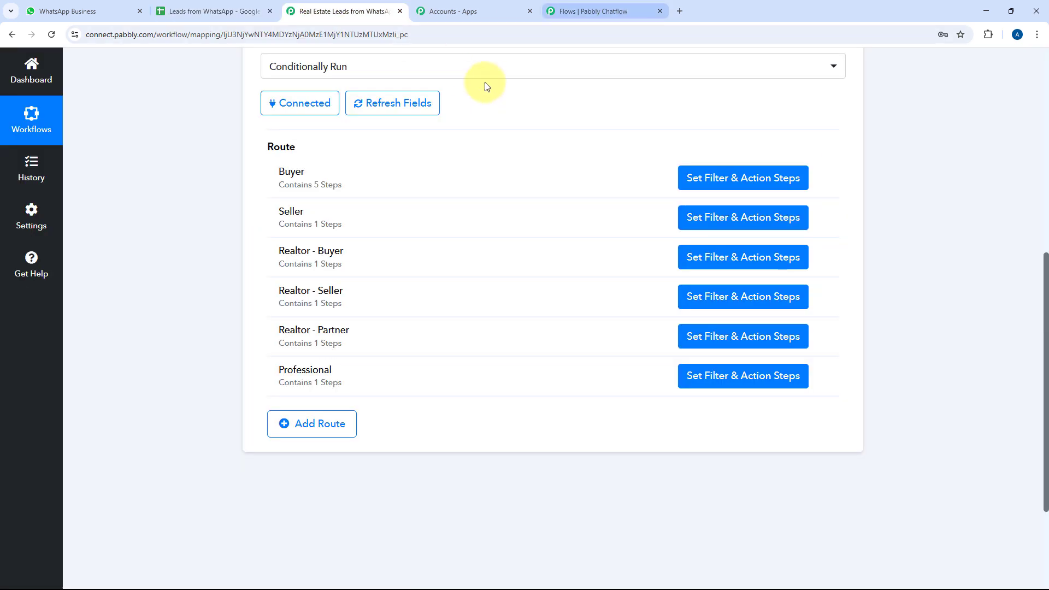
{"action": "left_click", "coordinate": [618, 8]}
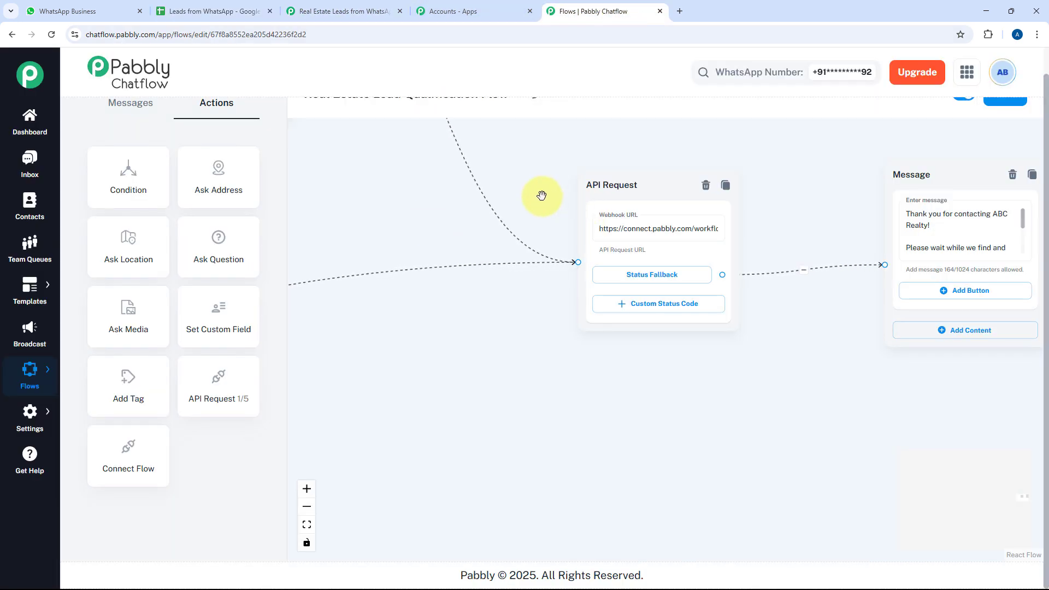
{"action": "scroll", "coordinate": [541, 195], "scroll_direction": "down", "scroll_amount": 2}
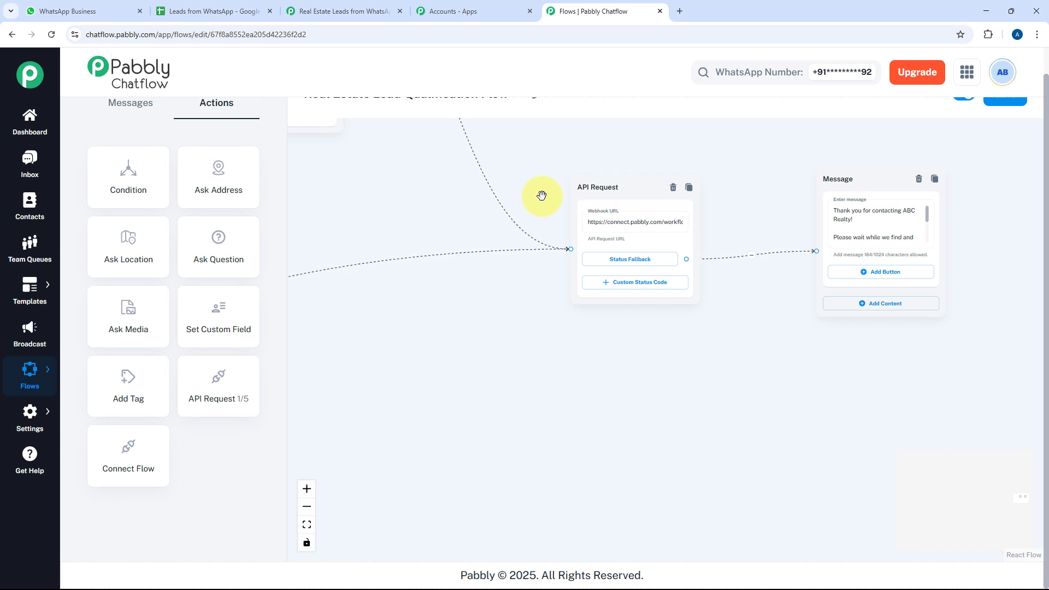
Glance at the Leads from WhatsApp spreadsheet and Connect workflow, then return to the flow editor
{"action": "left_click", "coordinate": [237, 6]}
{"action": "left_click", "coordinate": [328, 7]}
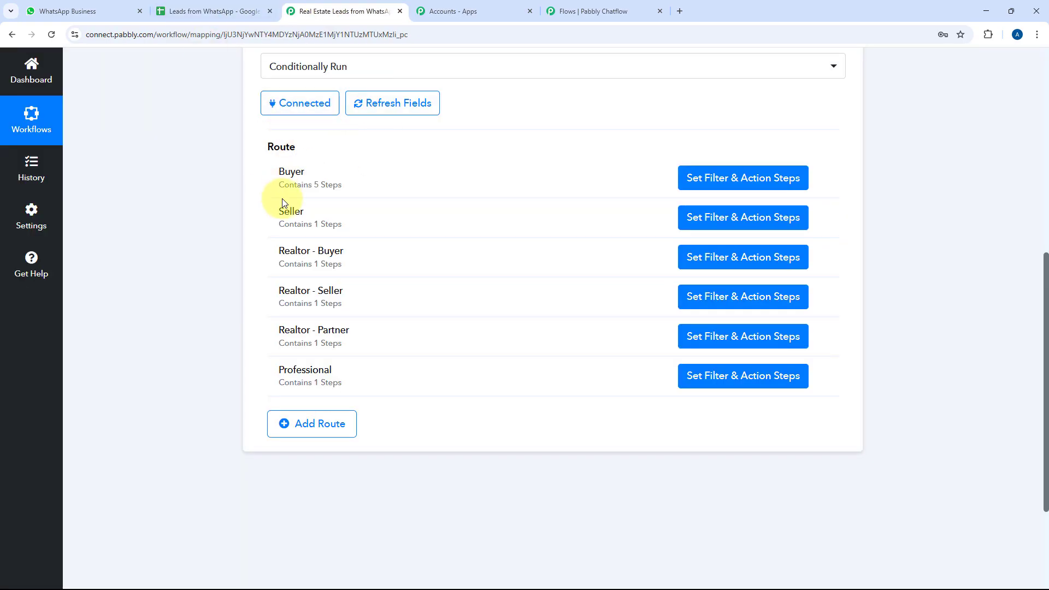
{"action": "left_click", "coordinate": [573, 11]}
{"action": "scroll", "coordinate": [571, 295], "scroll_direction": "down", "scroll_amount": 5}
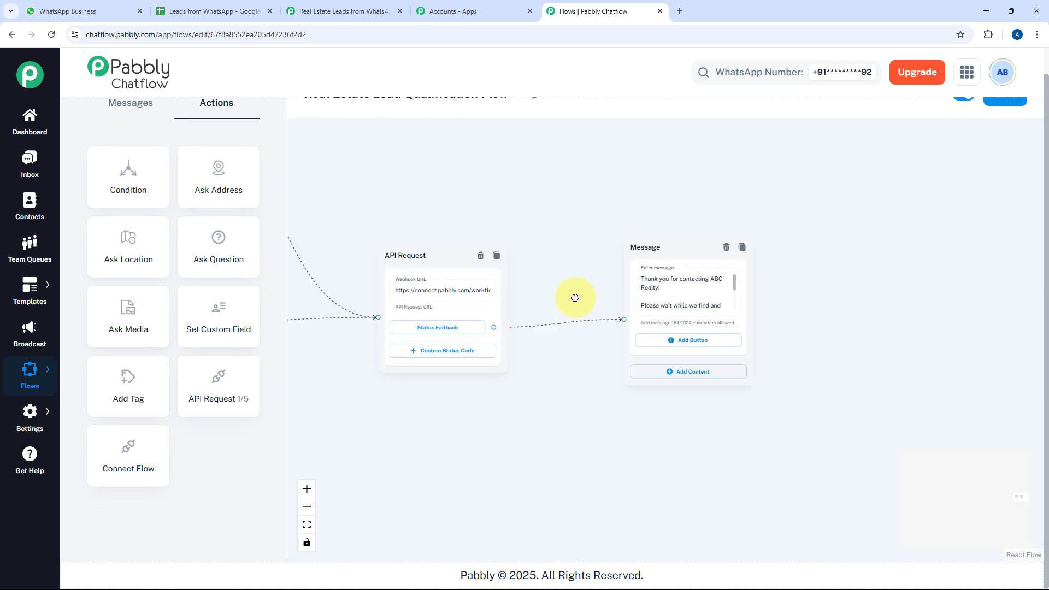
{"action": "scroll", "coordinate": [632, 253], "scroll_direction": "up", "scroll_amount": 5}
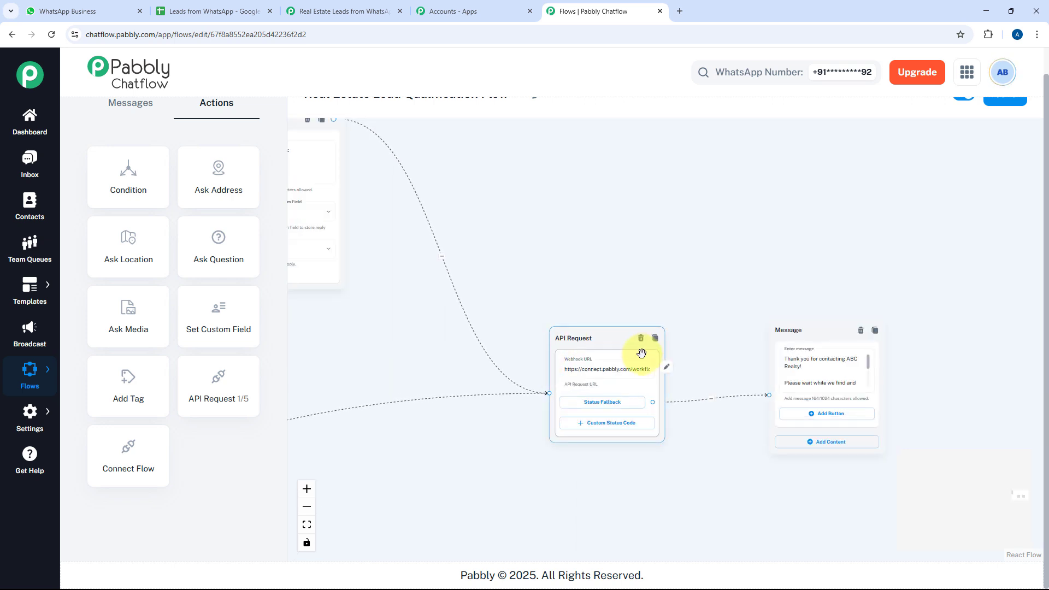
Review the API Request's Params key-to-custom-field mappings and close its settings
{"action": "left_click", "coordinate": [667, 370]}
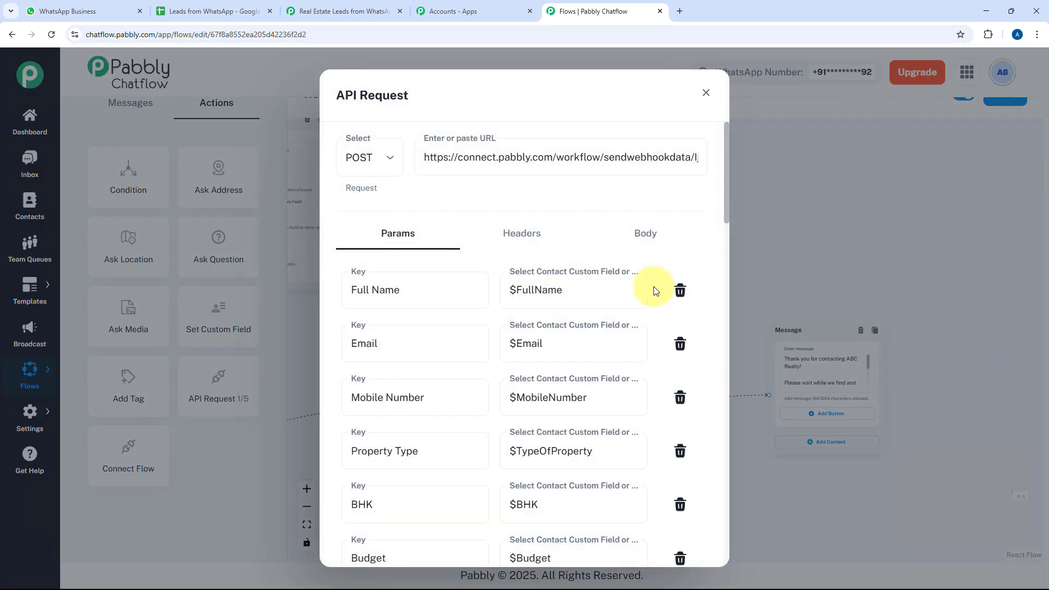
{"action": "scroll", "coordinate": [655, 289], "scroll_direction": "down", "scroll_amount": 9}
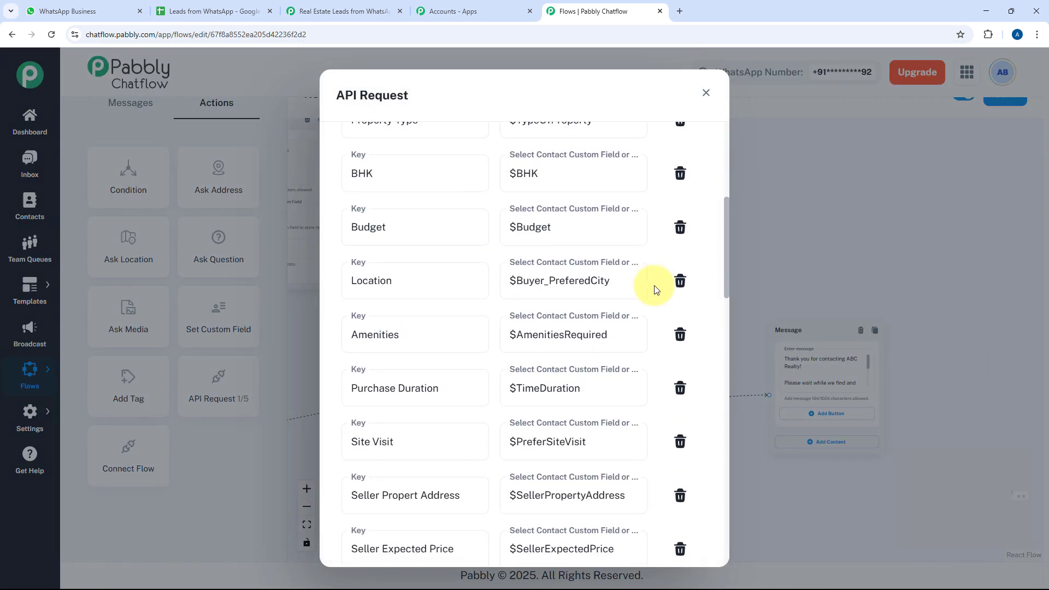
{"action": "left_click", "coordinate": [767, 230]}
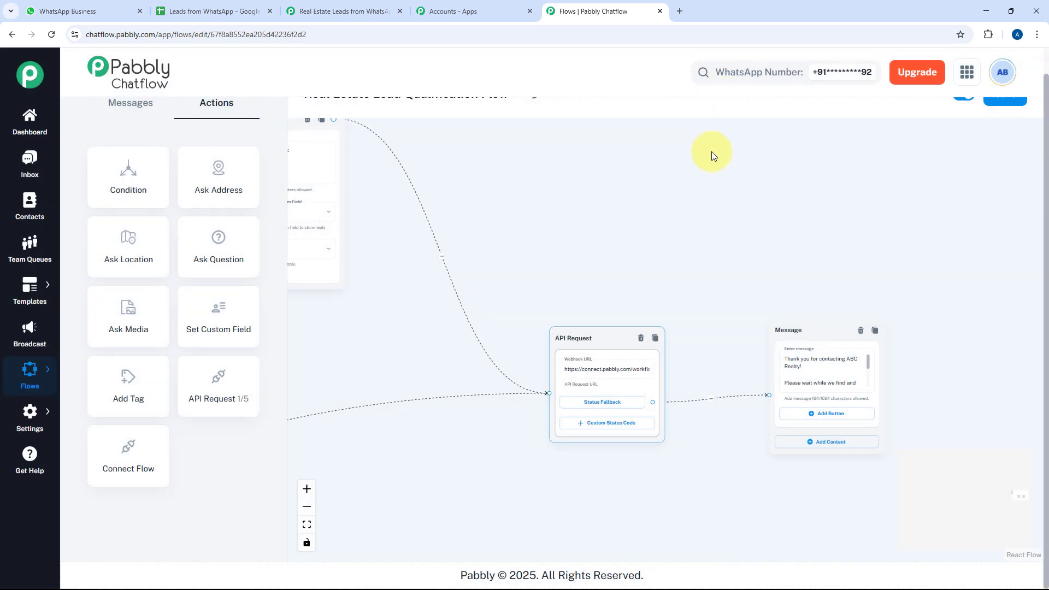
{"action": "scroll", "coordinate": [588, 275], "scroll_direction": "down", "scroll_amount": 3}
Expand the Webhook by Pabbly trigger in the Real Estate Leads from WhatsApp workflow
{"action": "left_click", "coordinate": [328, 4]}
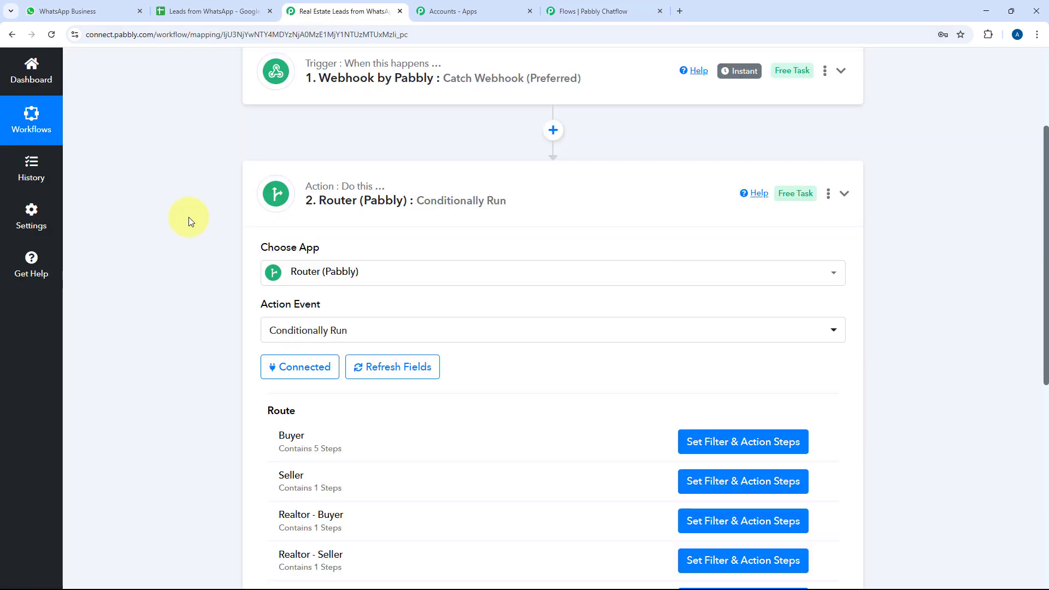
{"action": "scroll", "coordinate": [188, 217], "scroll_direction": "up", "scroll_amount": 3}
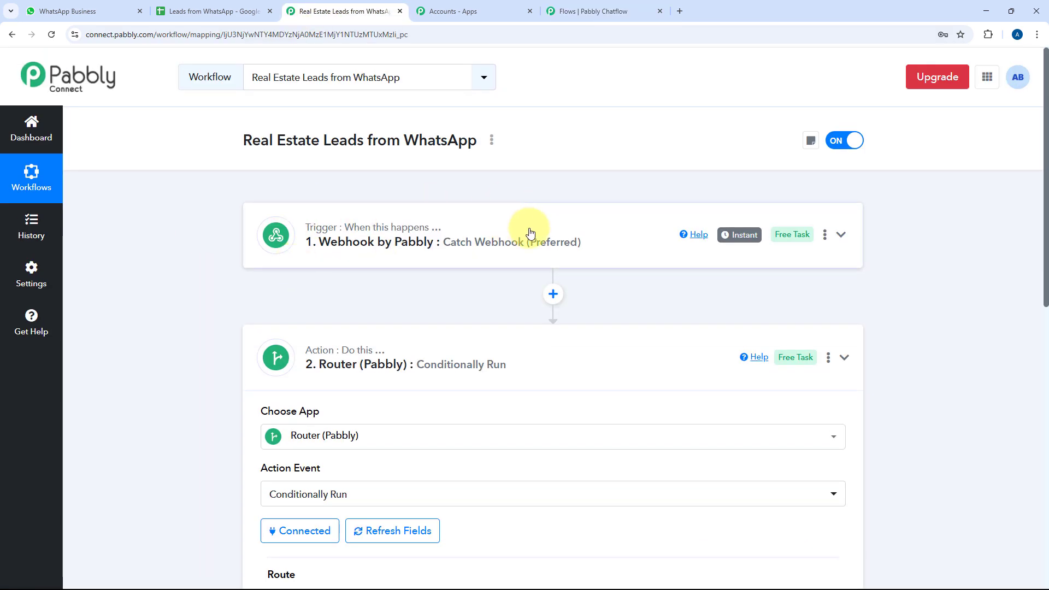
{"action": "left_click", "coordinate": [530, 234]}
{"action": "scroll", "coordinate": [191, 261], "scroll_direction": "down", "scroll_amount": 5}
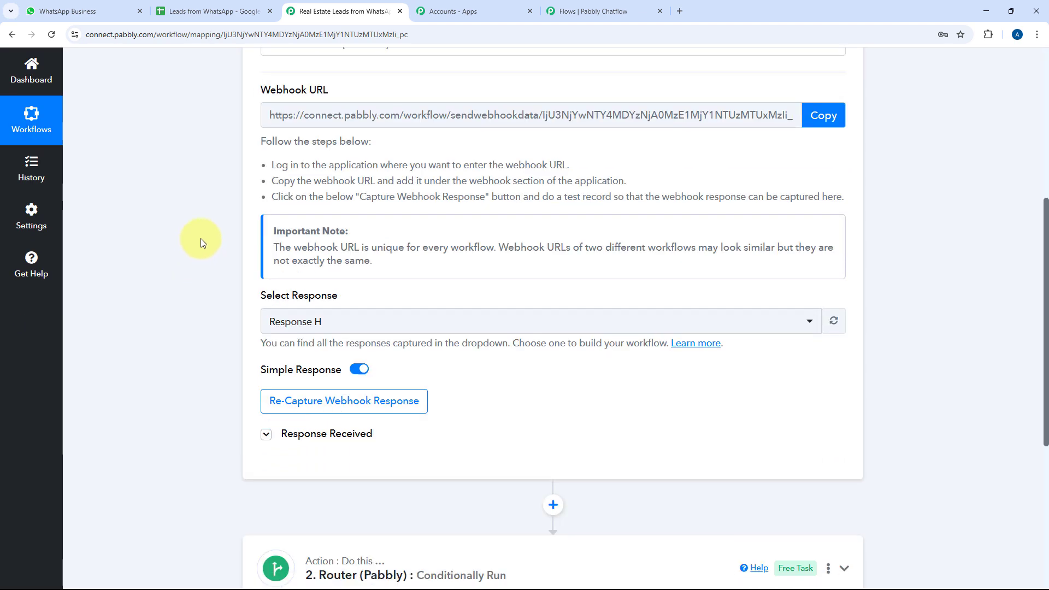
{"action": "scroll", "coordinate": [201, 238], "scroll_direction": "down", "scroll_amount": 3}
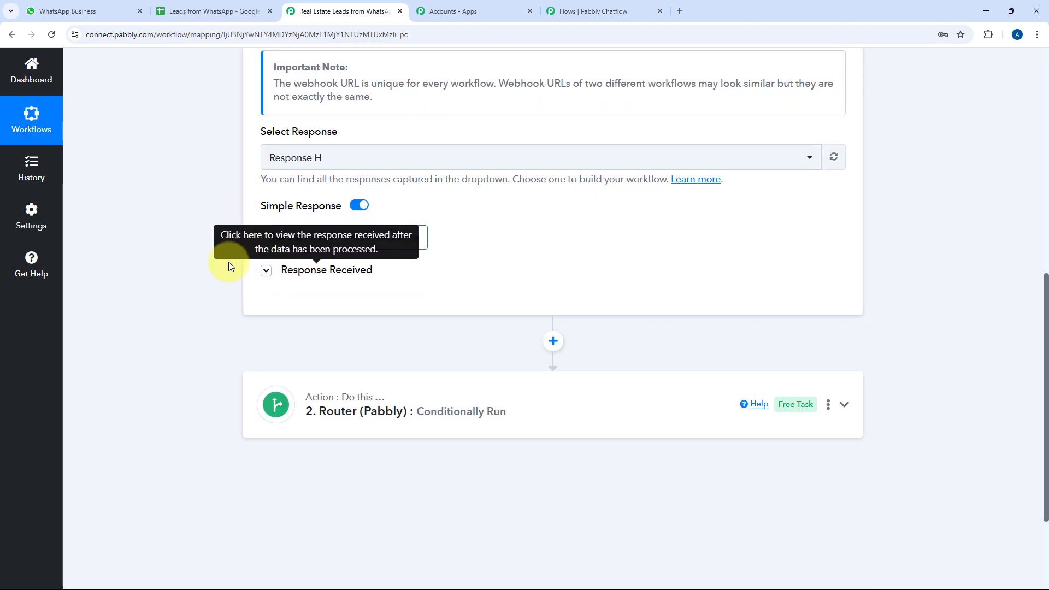
Show the captured buyer response: Residential, Mumbai, ₹1Cr+, 3BHK, parking, garden, gym, security
{"action": "left_click", "coordinate": [266, 269]}
{"action": "scroll", "coordinate": [205, 237], "scroll_direction": "down", "scroll_amount": 2}
{"action": "scroll", "coordinate": [524, 216], "scroll_direction": "down", "scroll_amount": 2}
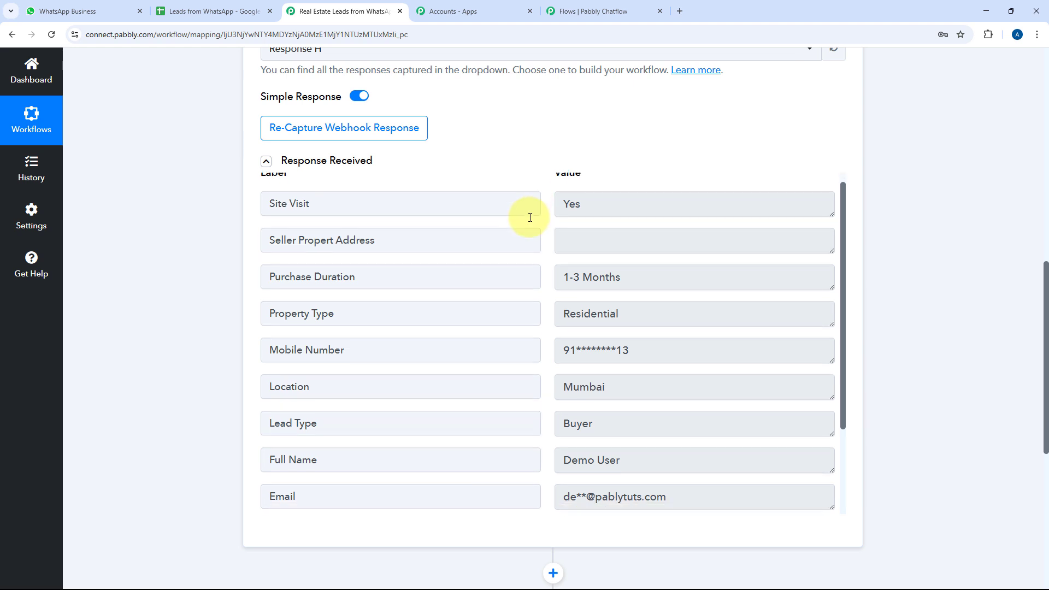
{"action": "scroll", "coordinate": [550, 215], "scroll_direction": "down", "scroll_amount": 1}
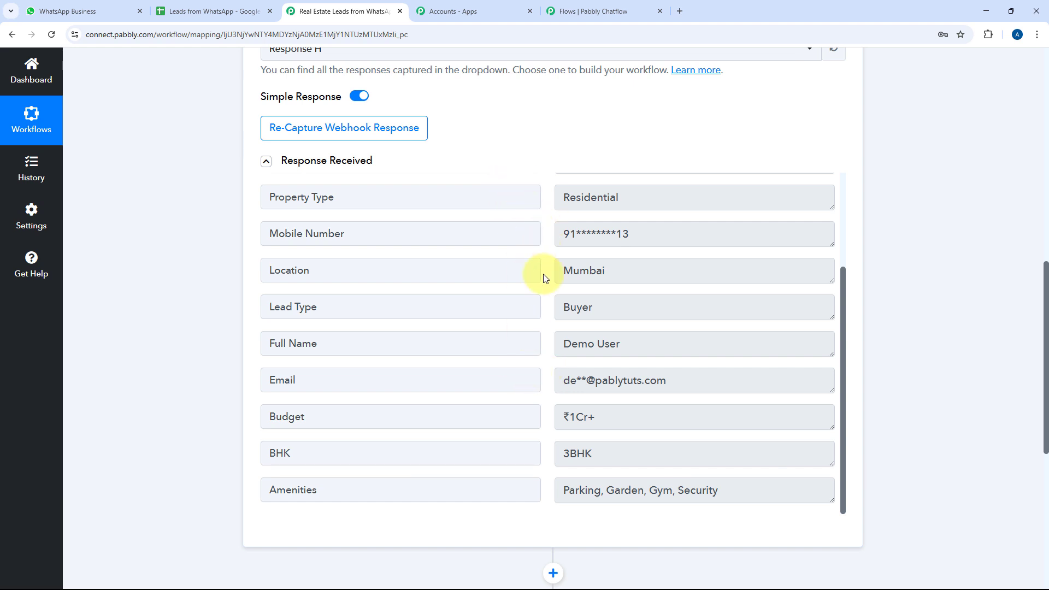
{"action": "scroll", "coordinate": [542, 276], "scroll_direction": "up", "scroll_amount": 3}
{"action": "scroll", "coordinate": [540, 158], "scroll_direction": "down", "scroll_amount": 1}
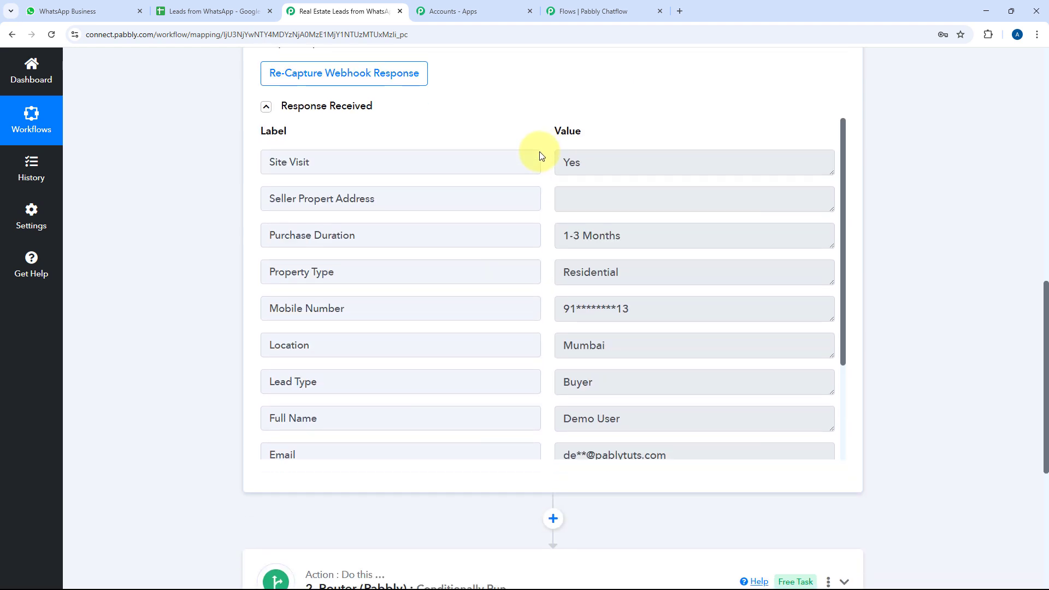
{"action": "scroll", "coordinate": [543, 182], "scroll_direction": "down", "scroll_amount": 3}
{"action": "scroll", "coordinate": [519, 172], "scroll_direction": "up", "scroll_amount": 2}
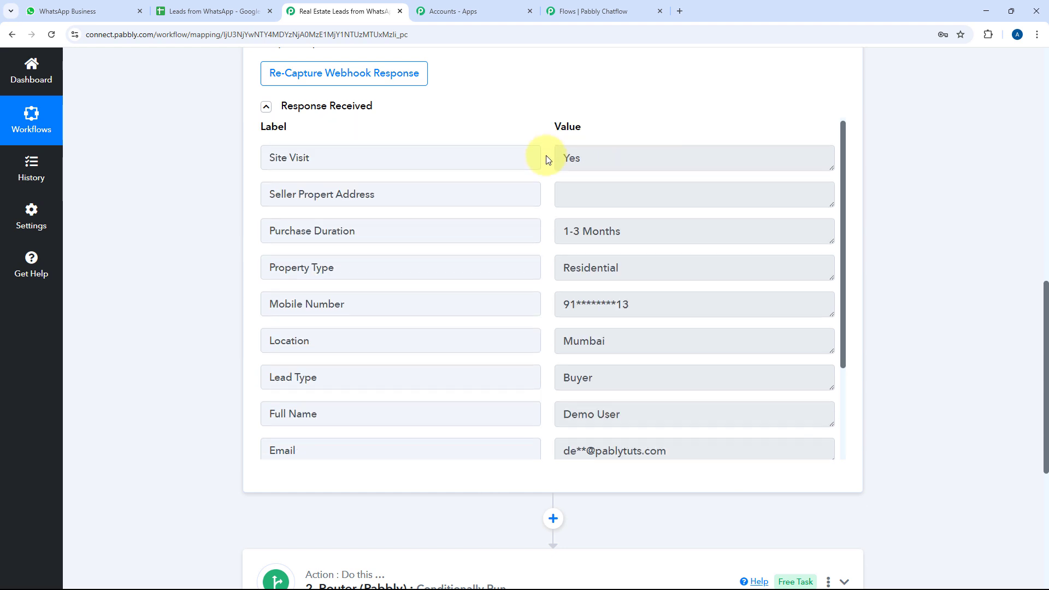
{"action": "scroll", "coordinate": [555, 108], "scroll_direction": "down", "scroll_amount": 2}
{"action": "scroll", "coordinate": [288, 223], "scroll_direction": "down", "scroll_amount": 3}
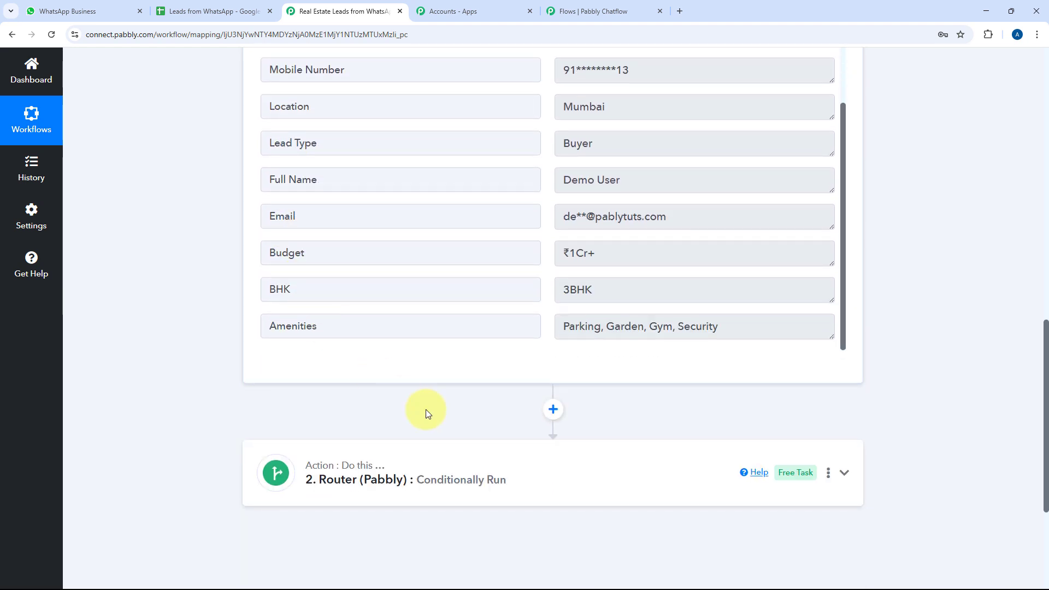
Expand the Router to show Buyer (5 steps) plus five one-step routes, then return to Chatflow
{"action": "left_click", "coordinate": [519, 464]}
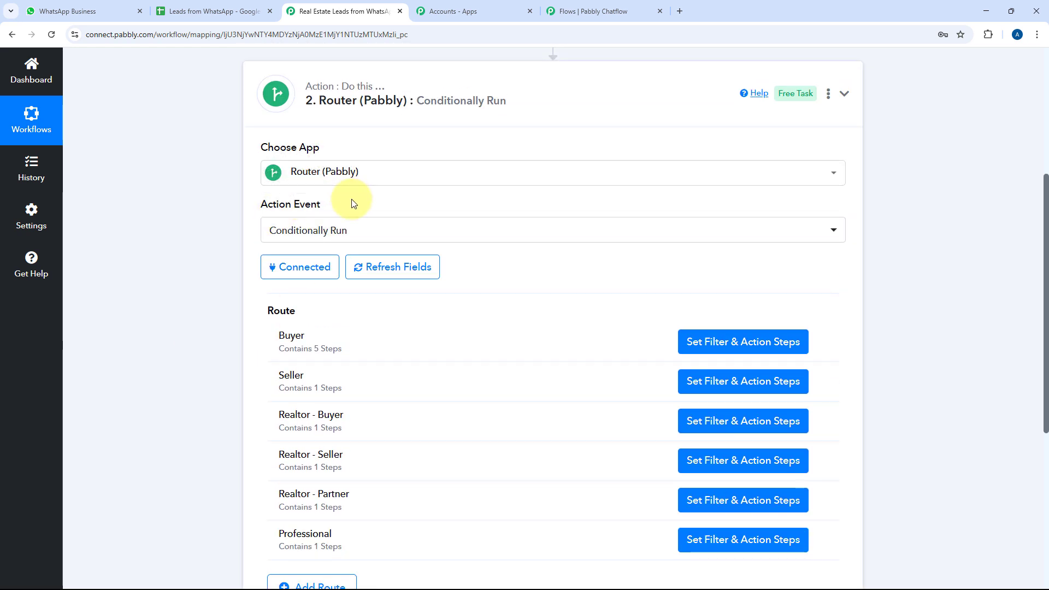
{"action": "scroll", "coordinate": [228, 253], "scroll_direction": "down", "scroll_amount": 2}
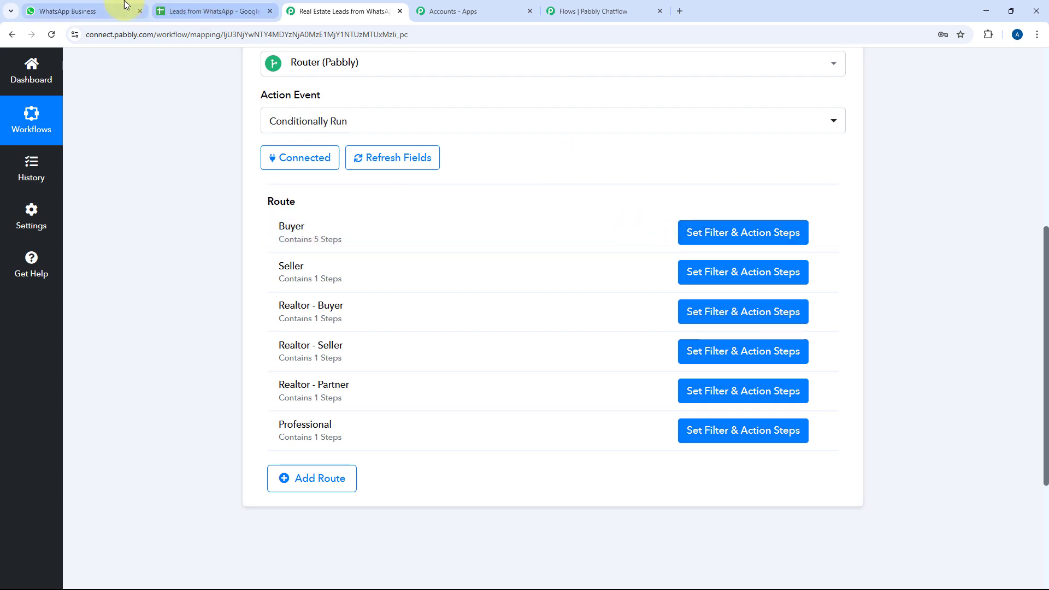
{"action": "left_click", "coordinate": [601, 9]}
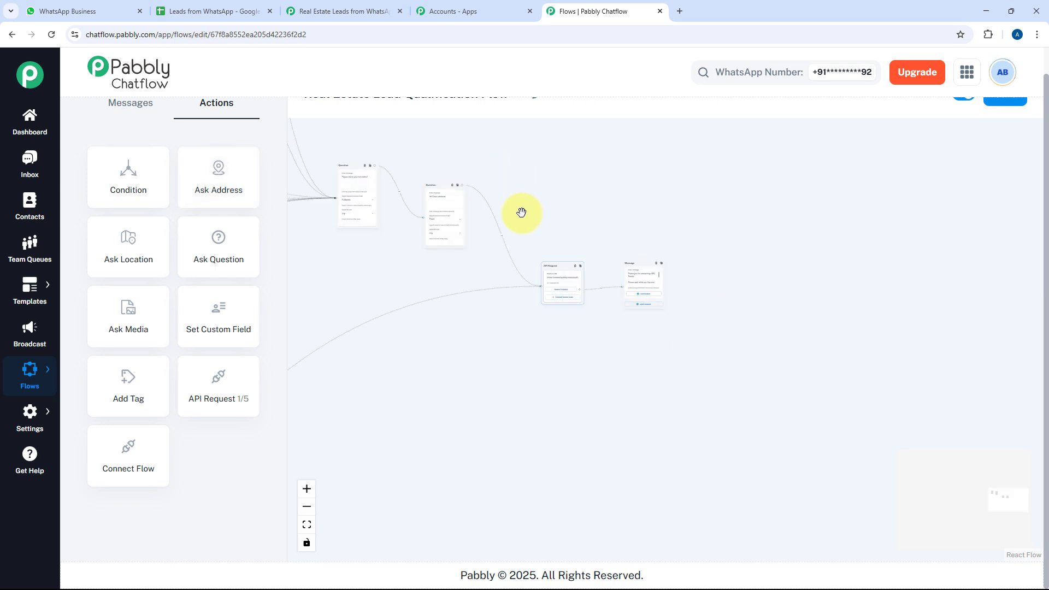
Pan back to the welcome message offering Buy Property, Sell Property and Other buttons
{"action": "left_click_drag", "start_coordinate": [521, 212], "coordinate": [698, 307]}
{"action": "scroll", "coordinate": [435, 257], "scroll_direction": "down", "scroll_amount": 3}
{"action": "scroll", "coordinate": [631, 297], "scroll_direction": "down", "scroll_amount": 3}
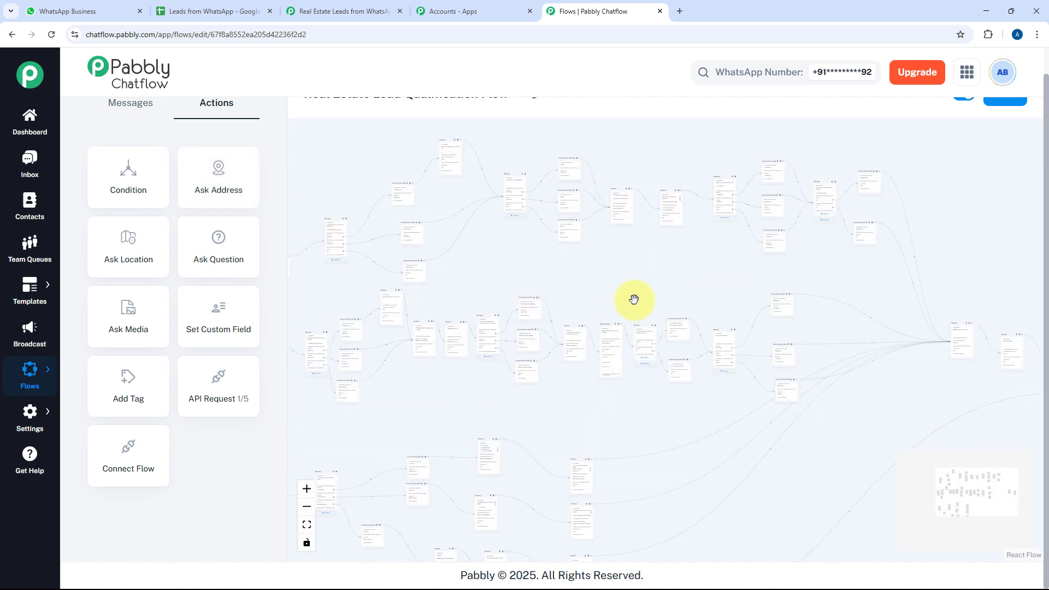
{"action": "scroll", "coordinate": [358, 295], "scroll_direction": "up", "scroll_amount": 3}
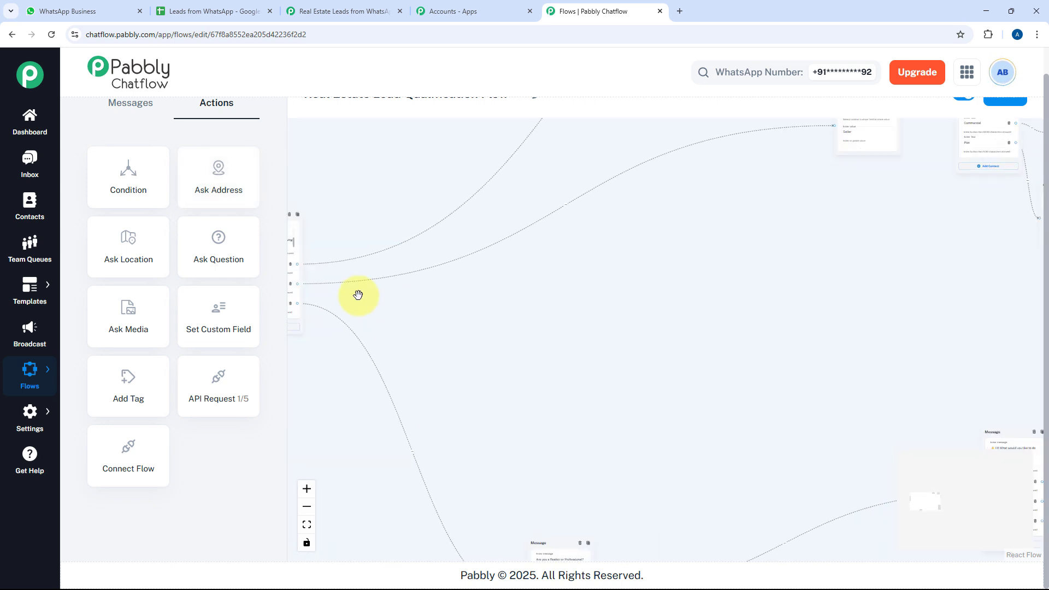
{"action": "left_click_drag", "start_coordinate": [358, 294], "coordinate": [575, 321]}
{"action": "scroll", "coordinate": [576, 320], "scroll_direction": "up", "scroll_amount": 2}
{"action": "scroll", "coordinate": [576, 321], "scroll_direction": "up", "scroll_amount": 2}
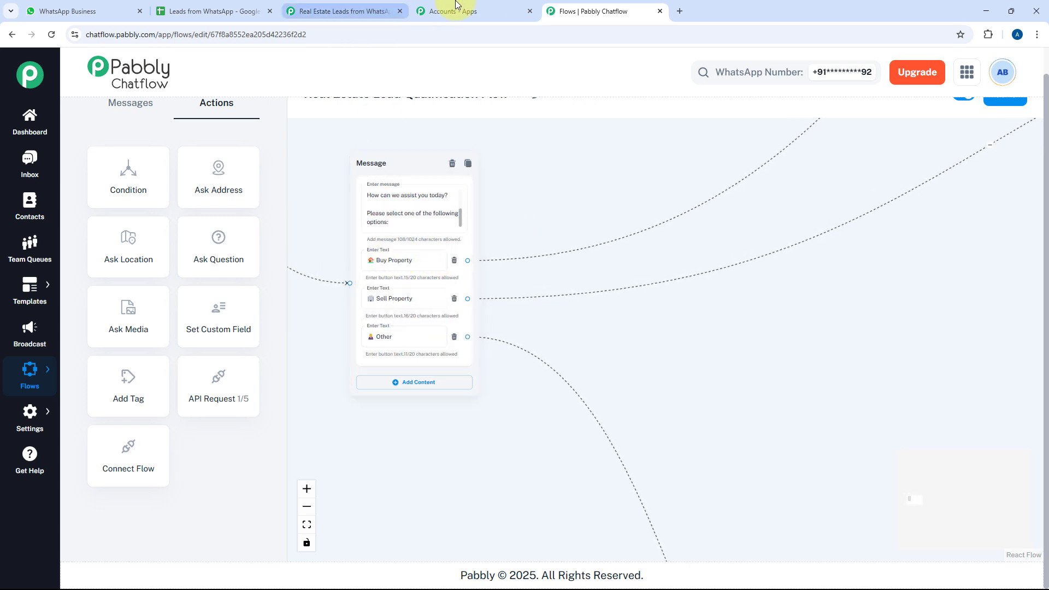
Inspect the Buyer route's Lead Type equals Buyer filter and Add New Row step, then open the spreadsheet
{"action": "left_click", "coordinate": [350, 10]}
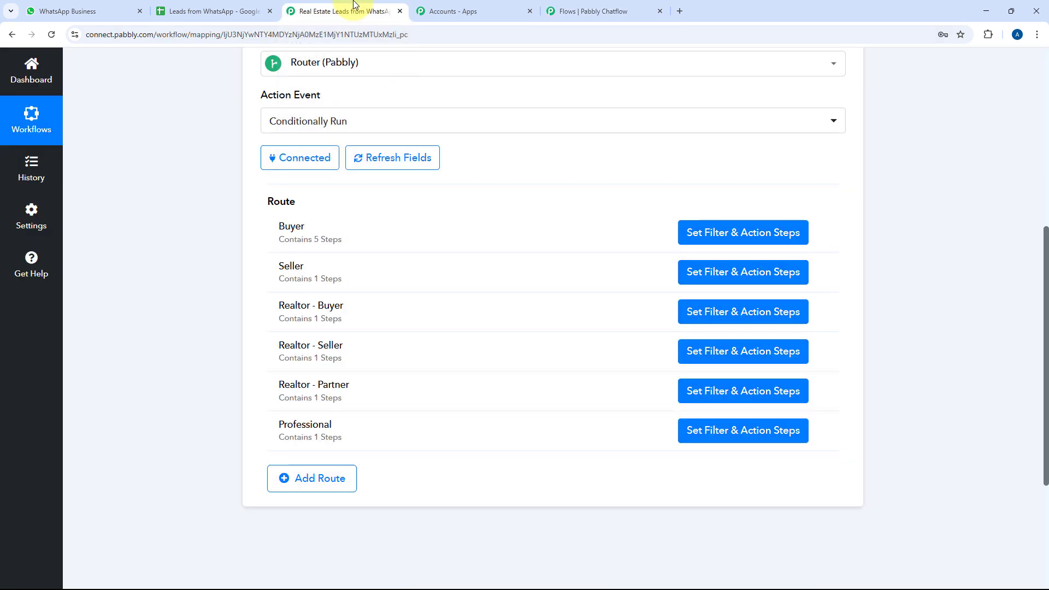
{"action": "left_click", "coordinate": [758, 234]}
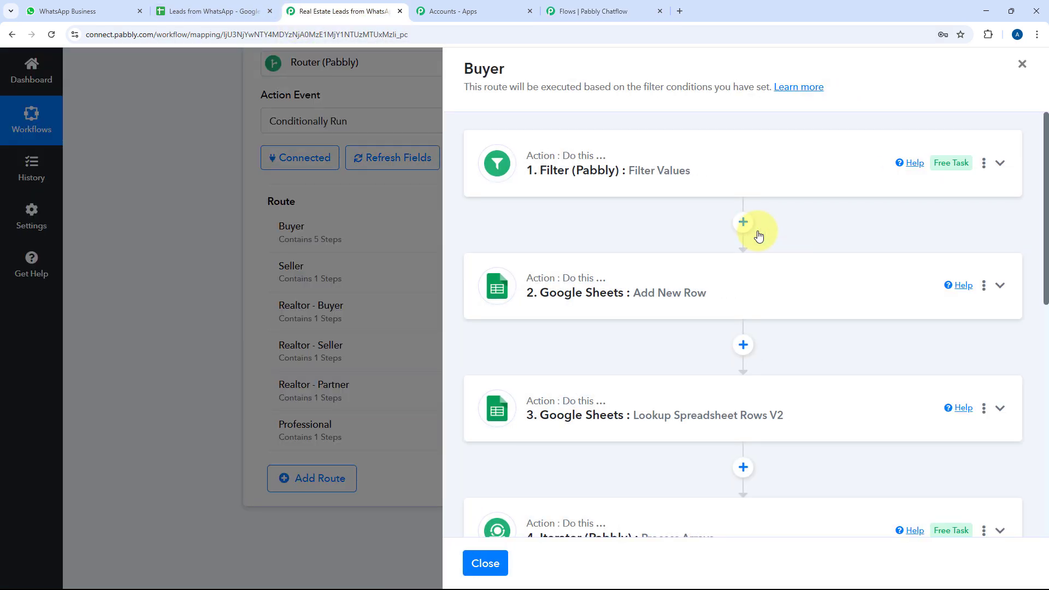
{"action": "left_click", "coordinate": [756, 162]}
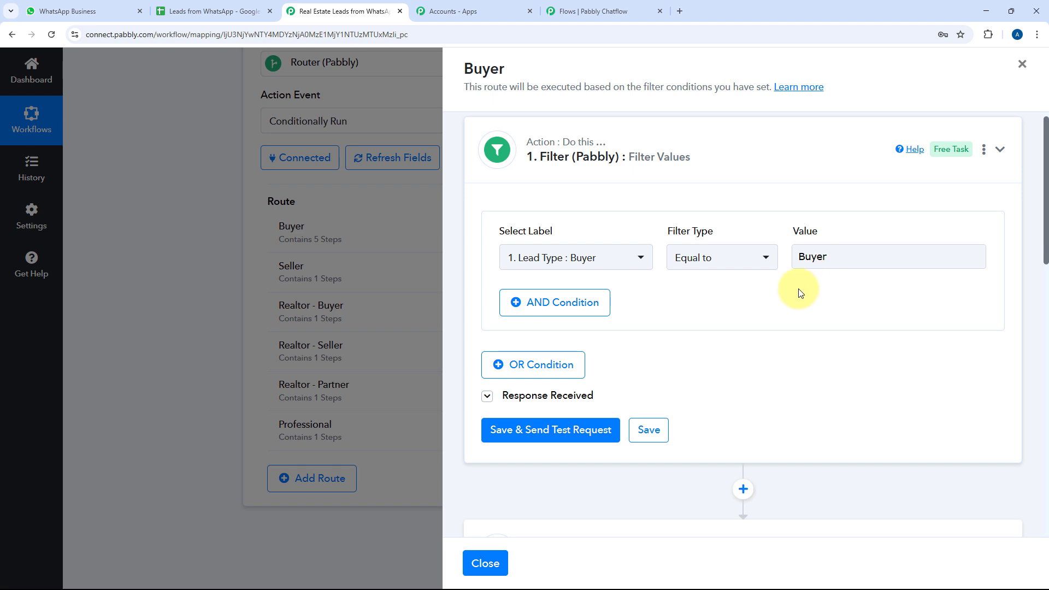
{"action": "scroll", "coordinate": [798, 287], "scroll_direction": "down", "scroll_amount": 1}
{"action": "scroll", "coordinate": [753, 237], "scroll_direction": "down", "scroll_amount": 4}
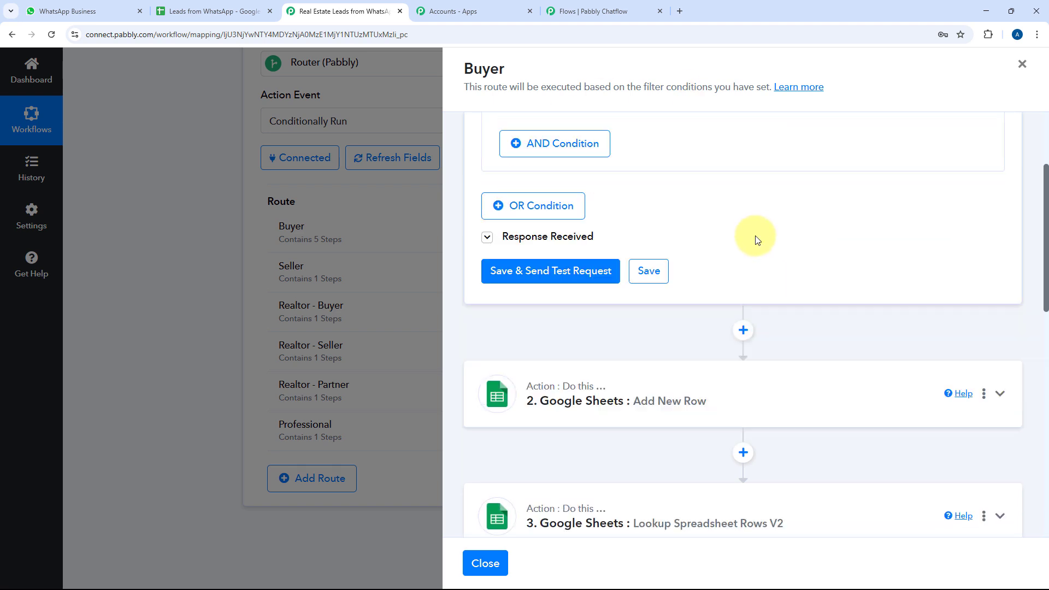
{"action": "left_click", "coordinate": [731, 277]}
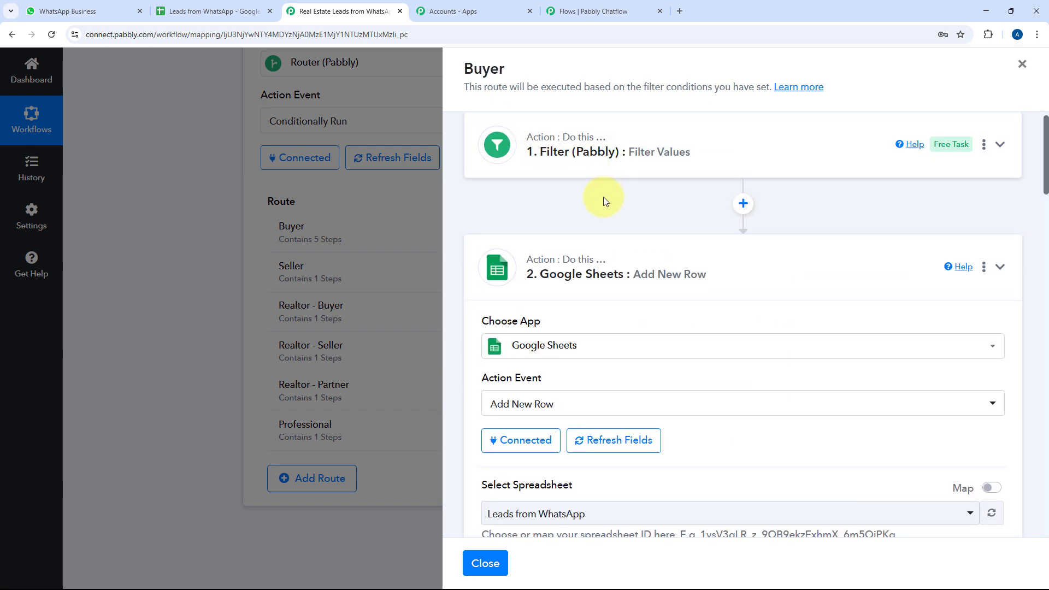
{"action": "left_click", "coordinate": [195, 11]}
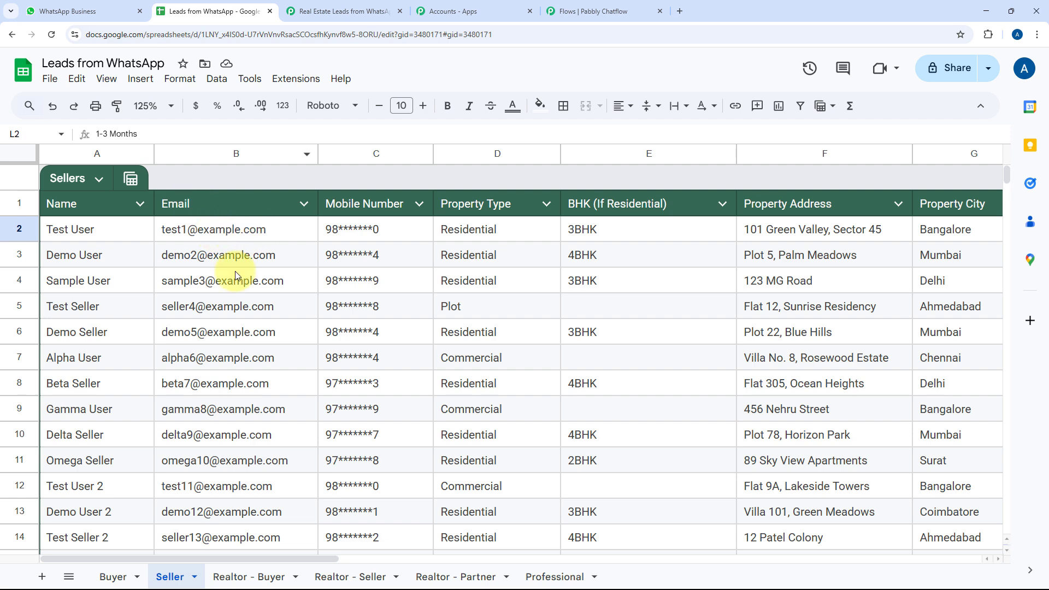
Check the Demo User row on the Buyer sheet and the Seller listings, then return to Pabbly
{"action": "left_click", "coordinate": [112, 575]}
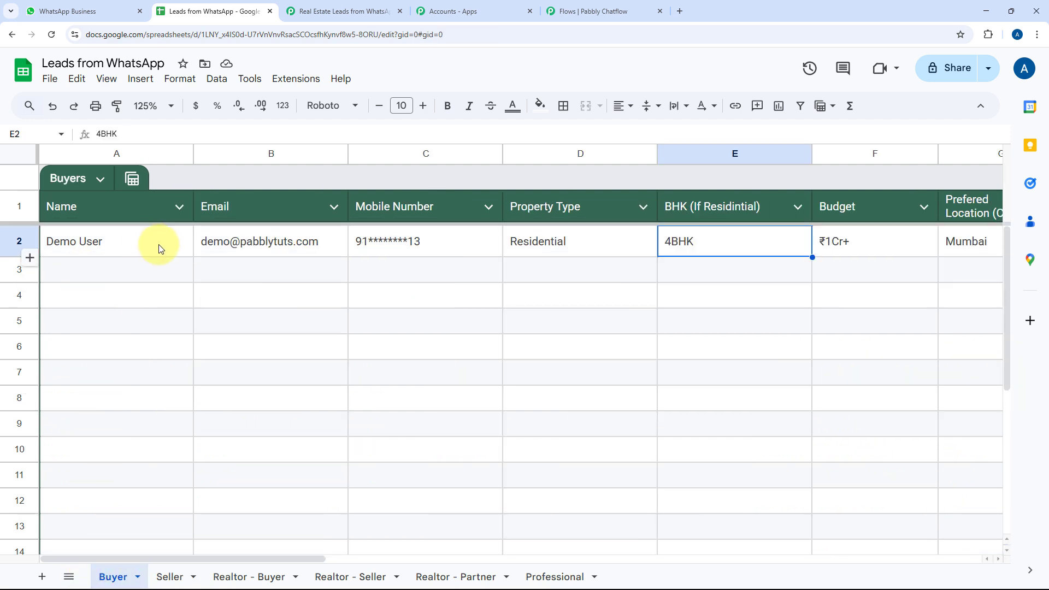
{"action": "left_click", "coordinate": [142, 239]}
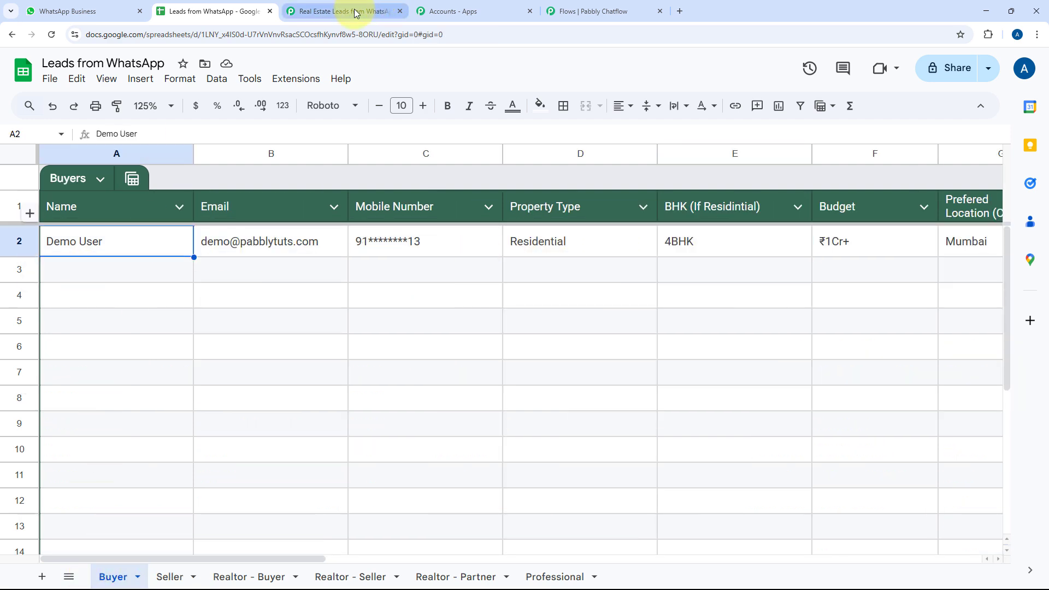
{"action": "left_click", "coordinate": [169, 576]}
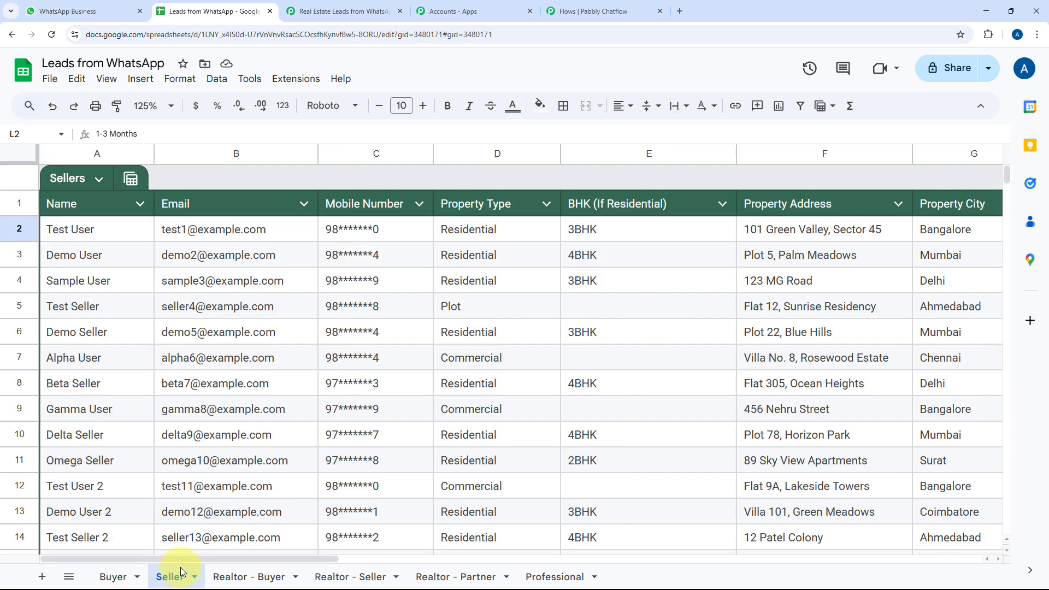
{"action": "left_click", "coordinate": [302, 3]}
{"action": "scroll", "coordinate": [682, 207], "scroll_direction": "down", "scroll_amount": 2}
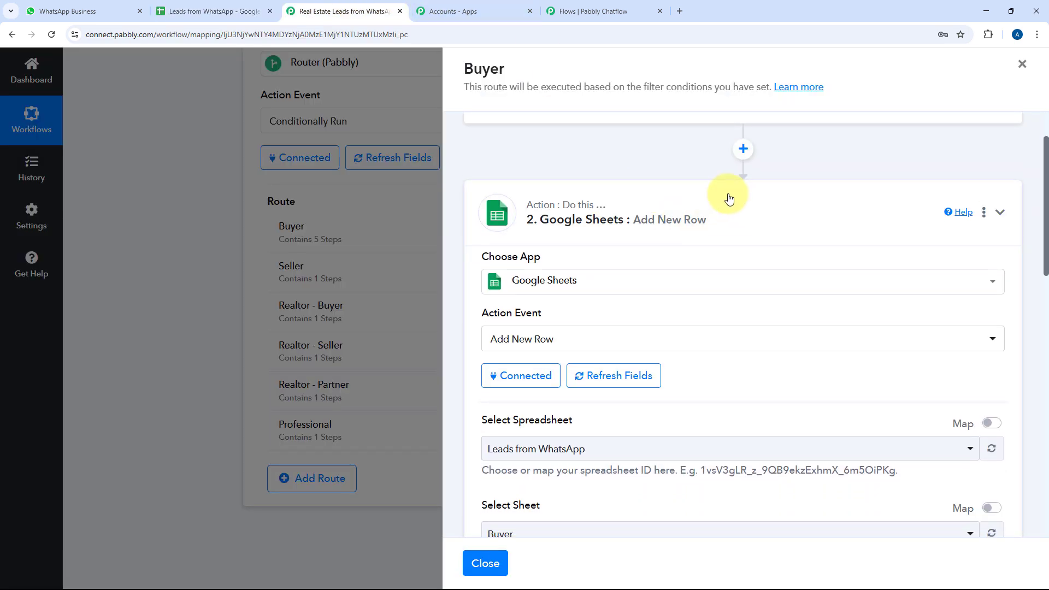
Collapse Add New Row, expand Lookup Spreadsheet Rows V2, then switch to the Seller sheet
{"action": "left_click", "coordinate": [729, 199]}
{"action": "scroll", "coordinate": [729, 200], "scroll_direction": "down", "scroll_amount": 2}
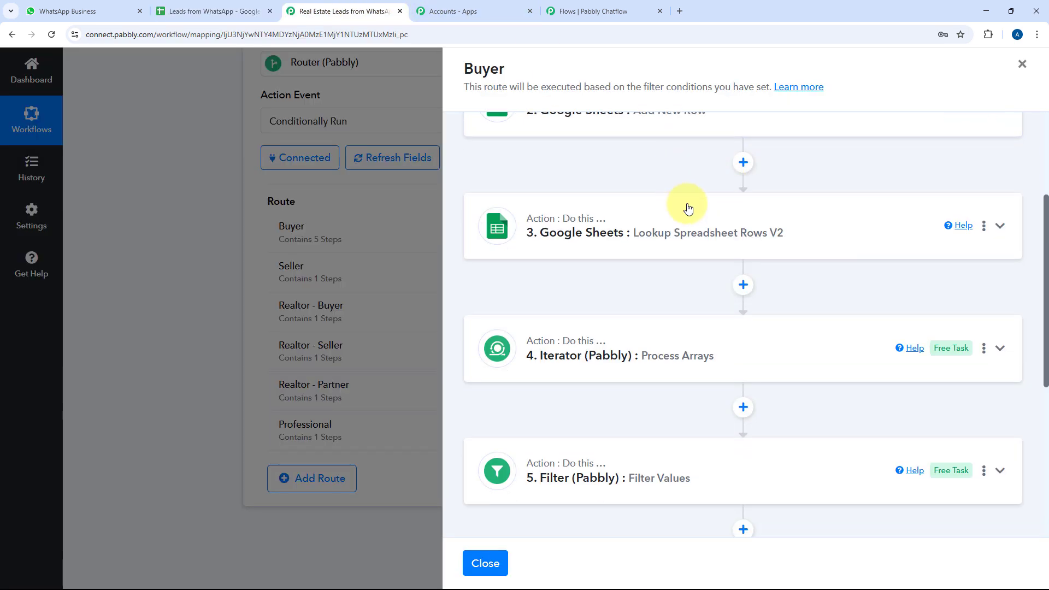
{"action": "left_click", "coordinate": [731, 218]}
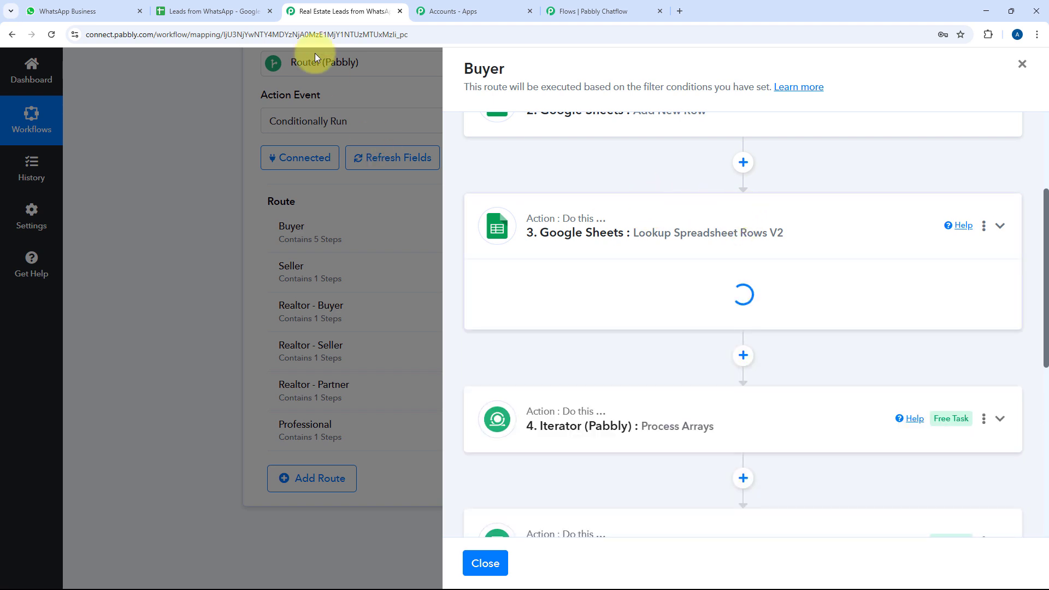
{"action": "left_click", "coordinate": [205, 11]}
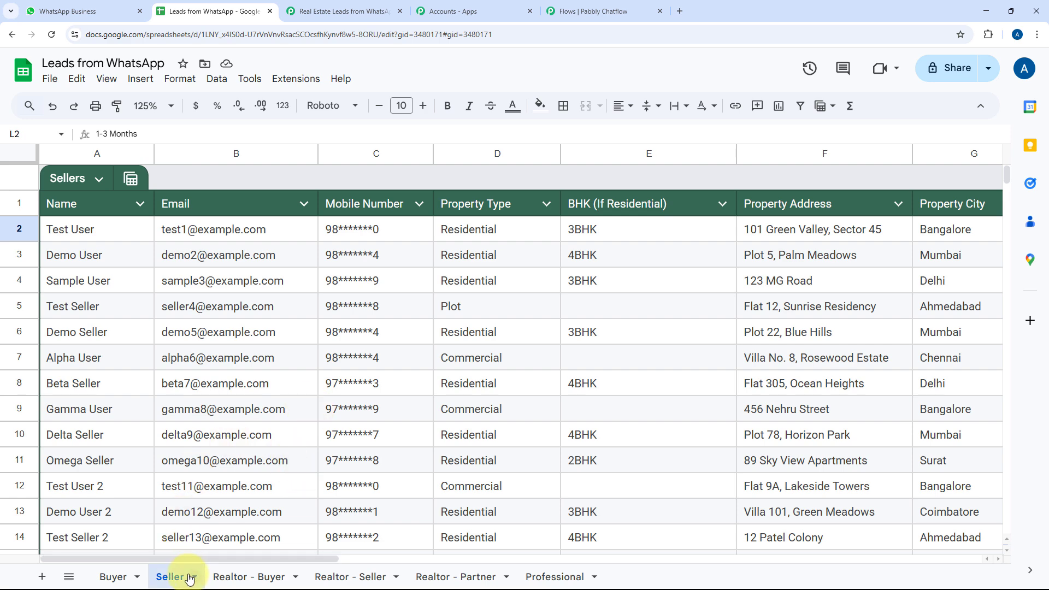
Scroll through the 21 seller listings, then return to the Pabbly lookup step
{"action": "scroll", "coordinate": [459, 271], "scroll_direction": "down", "scroll_amount": 3}
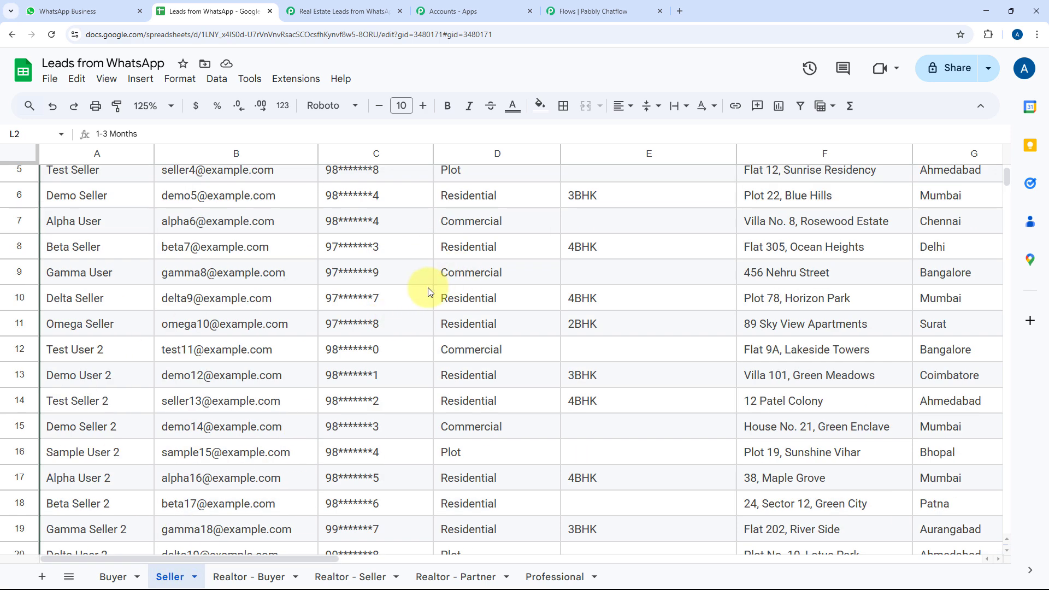
{"action": "scroll", "coordinate": [650, 311], "scroll_direction": "down", "scroll_amount": 3}
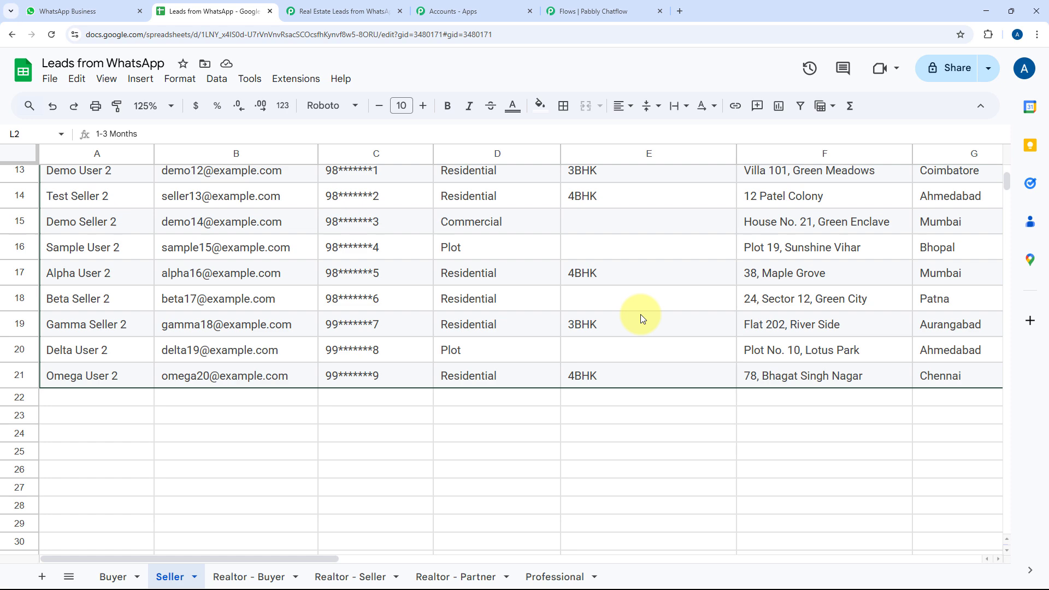
{"action": "scroll", "coordinate": [640, 313], "scroll_direction": "up", "scroll_amount": 5}
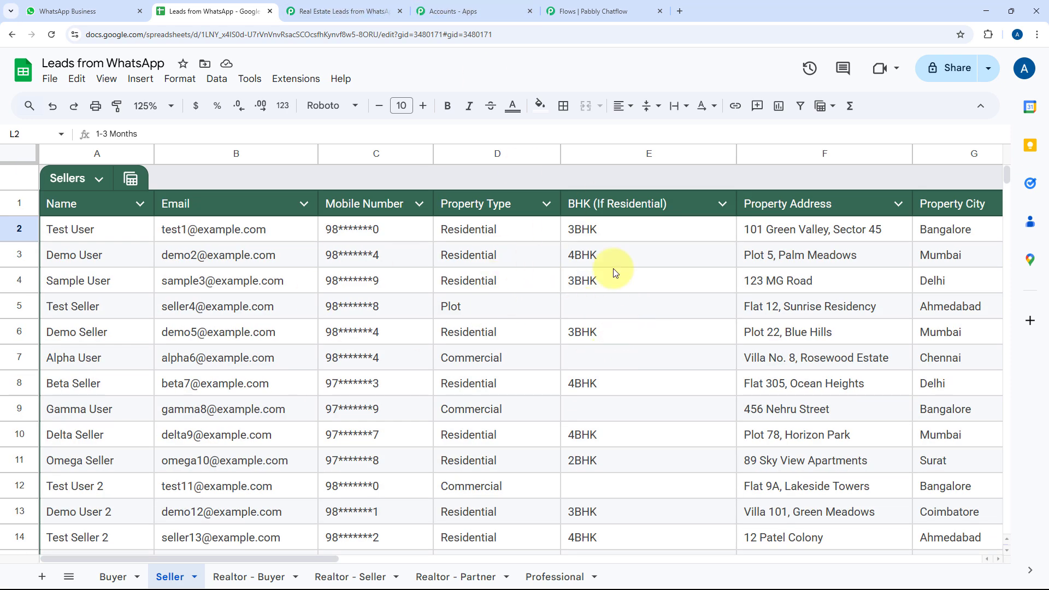
{"action": "left_click", "coordinate": [362, 10]}
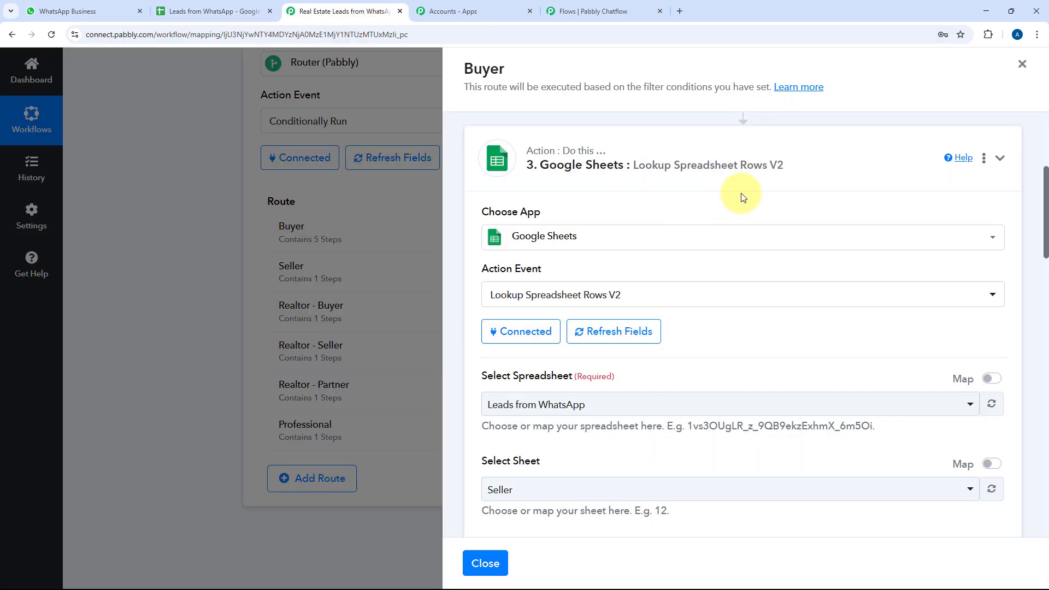
{"action": "scroll", "coordinate": [741, 199], "scroll_direction": "down", "scroll_amount": 5}
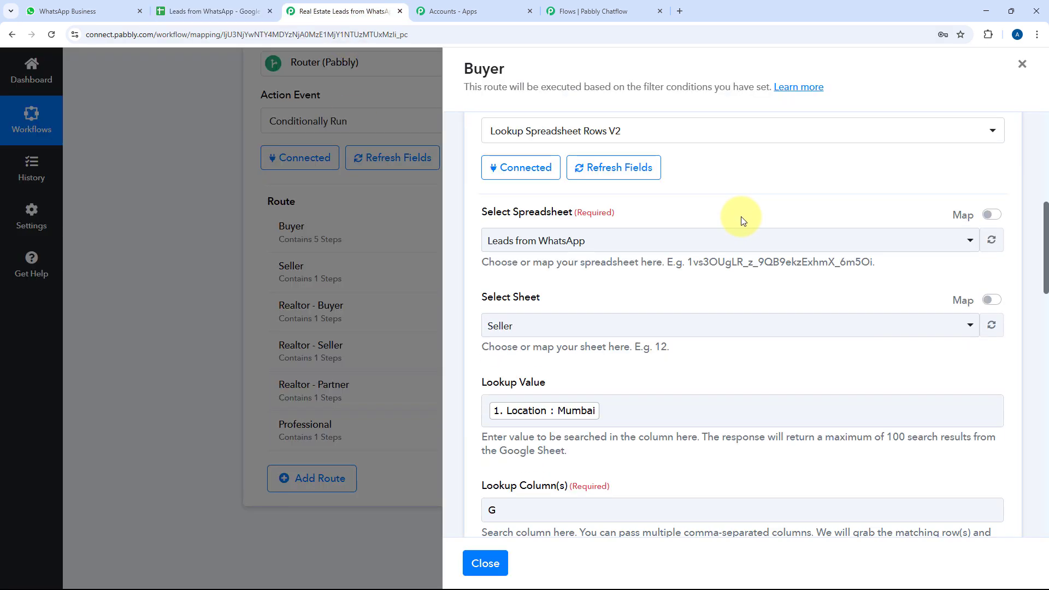
Check the buyer's Mumbai reply in WhatsApp, then return to the Lookup Spreadsheet Rows V2 step
{"action": "left_click", "coordinate": [120, 5]}
{"action": "scroll", "coordinate": [722, 315], "scroll_direction": "up", "scroll_amount": 5}
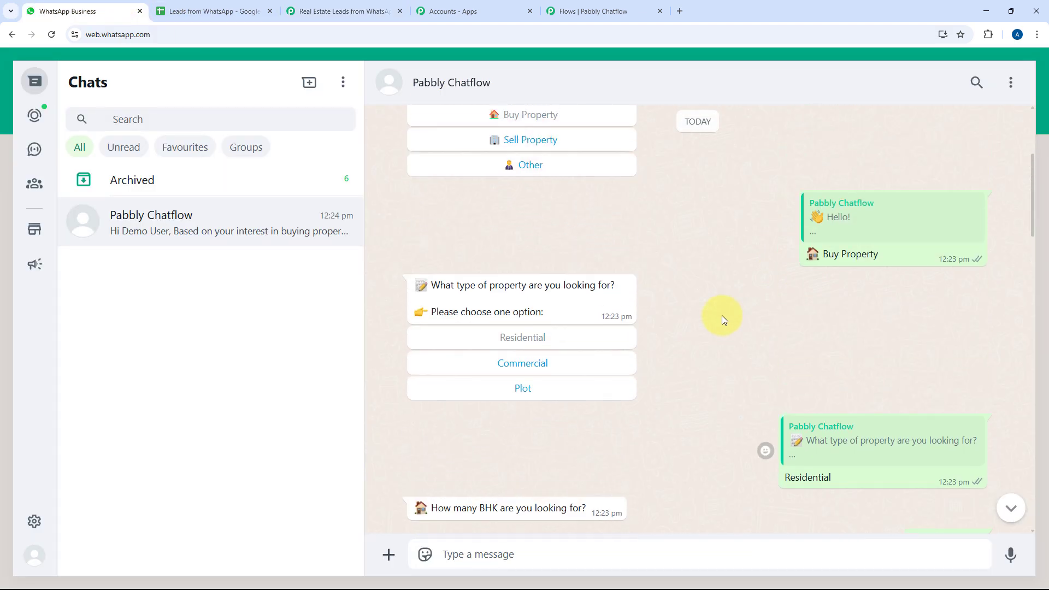
{"action": "scroll", "coordinate": [716, 326], "scroll_direction": "down", "scroll_amount": 10}
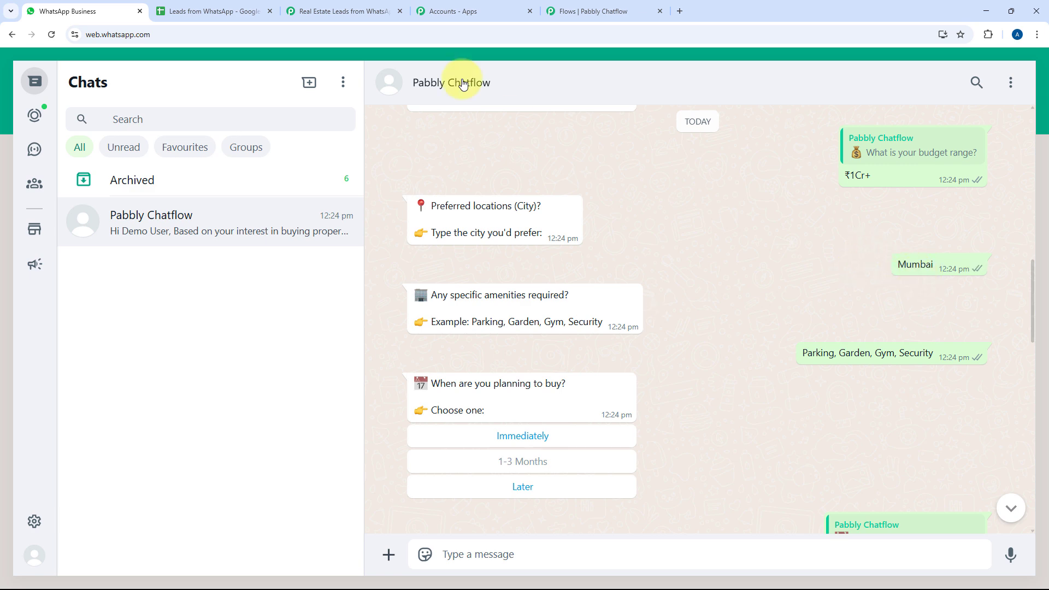
{"action": "left_click", "coordinate": [339, 11]}
{"action": "scroll", "coordinate": [658, 200], "scroll_direction": "up", "scroll_amount": 4}
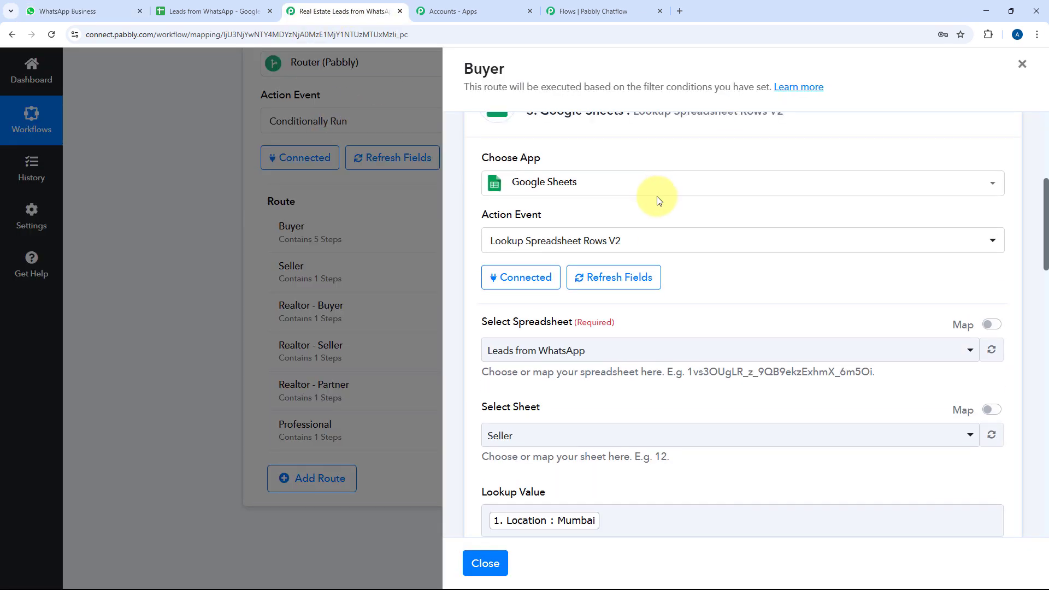
{"action": "scroll", "coordinate": [658, 200], "scroll_direction": "up", "scroll_amount": 1}
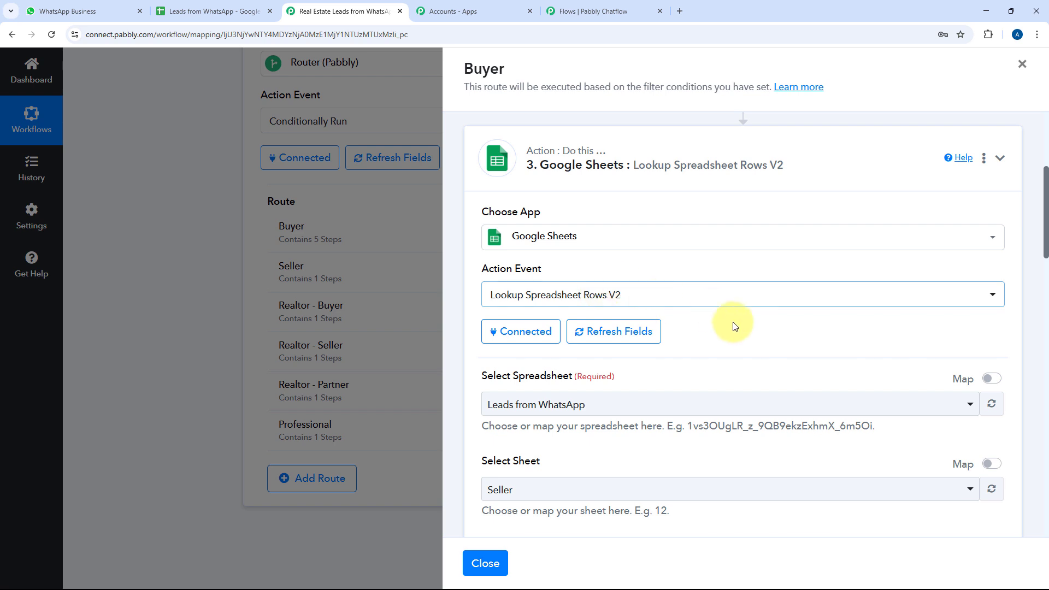
{"action": "scroll", "coordinate": [732, 326], "scroll_direction": "down", "scroll_amount": 3}
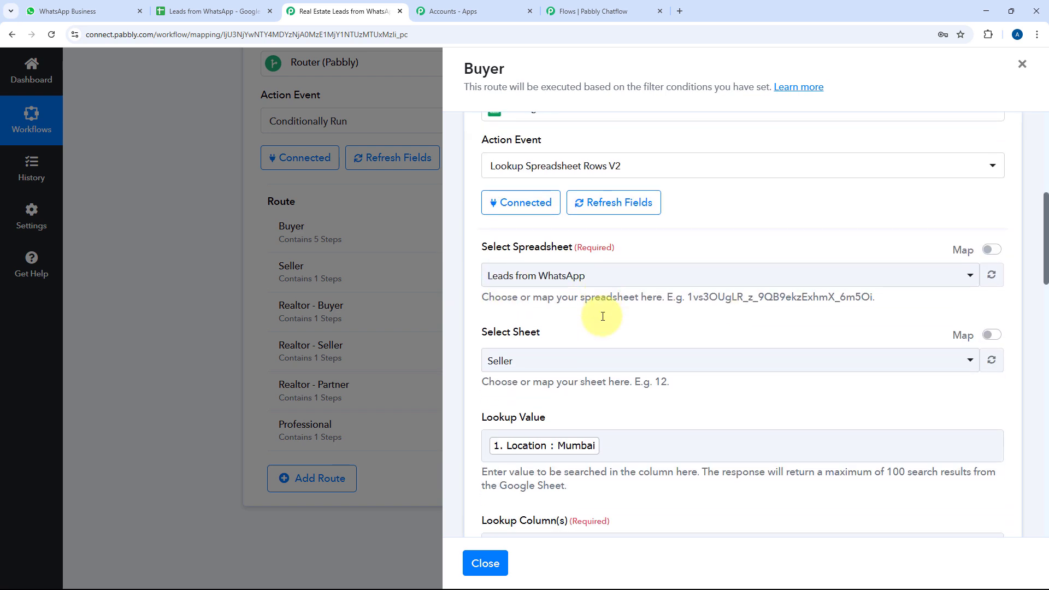
{"action": "scroll", "coordinate": [603, 316], "scroll_direction": "down", "scroll_amount": 2}
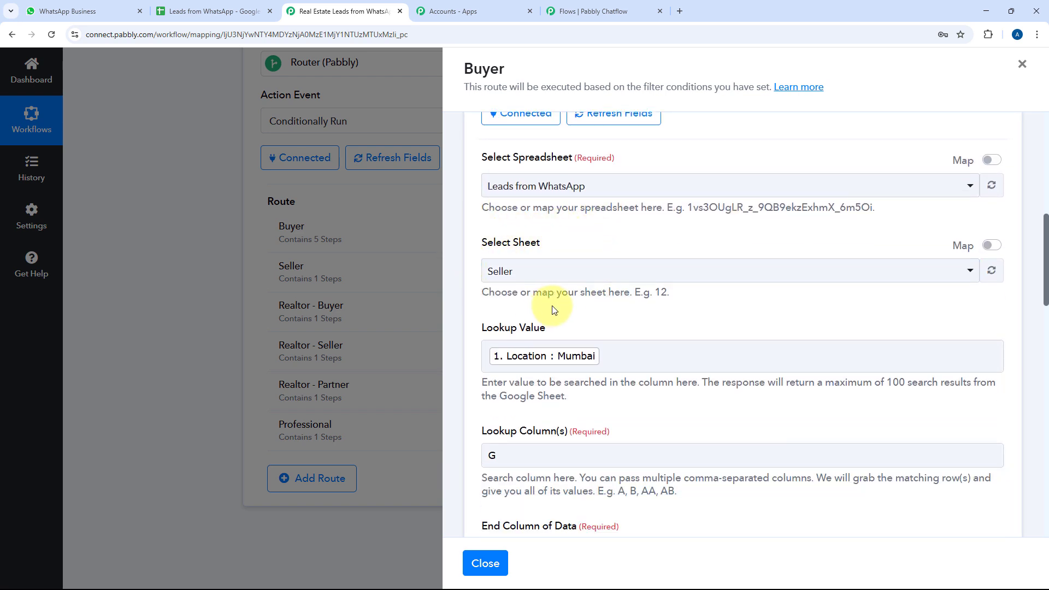
{"action": "left_click", "coordinate": [207, 11]}
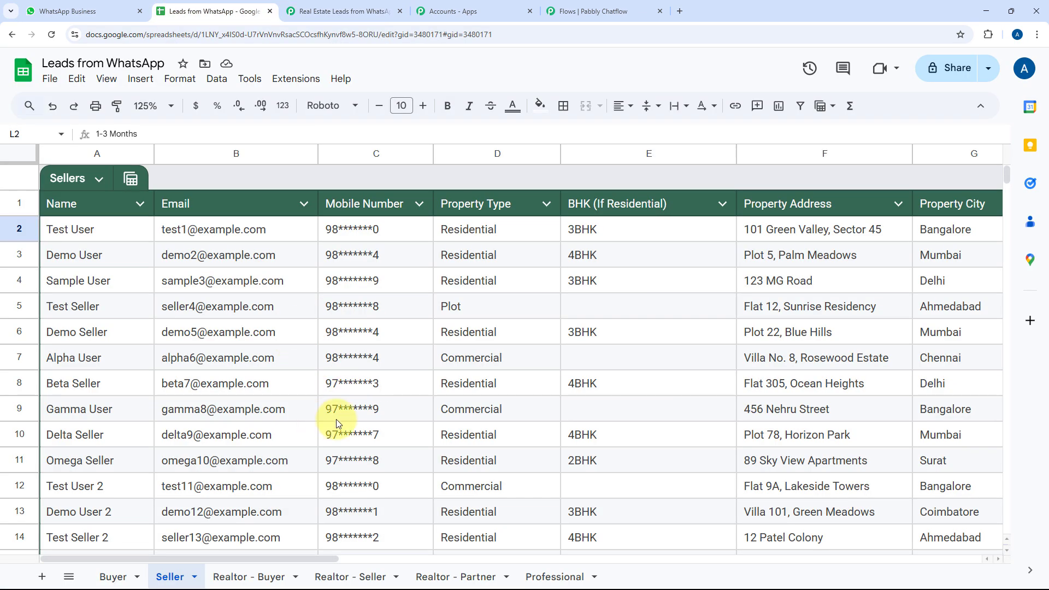
{"action": "scroll", "coordinate": [382, 349], "scroll_direction": "down", "scroll_amount": 3}
{"action": "scroll", "coordinate": [375, 335], "scroll_direction": "up", "scroll_amount": 3}
{"action": "left_click", "coordinate": [304, 10]}
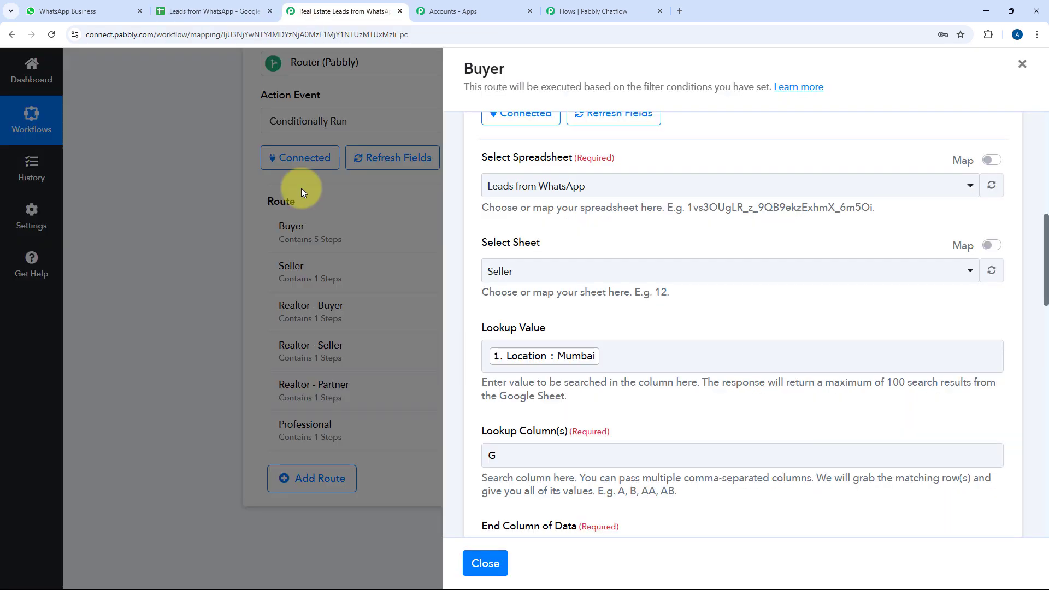
{"action": "scroll", "coordinate": [601, 316], "scroll_direction": "down", "scroll_amount": 1}
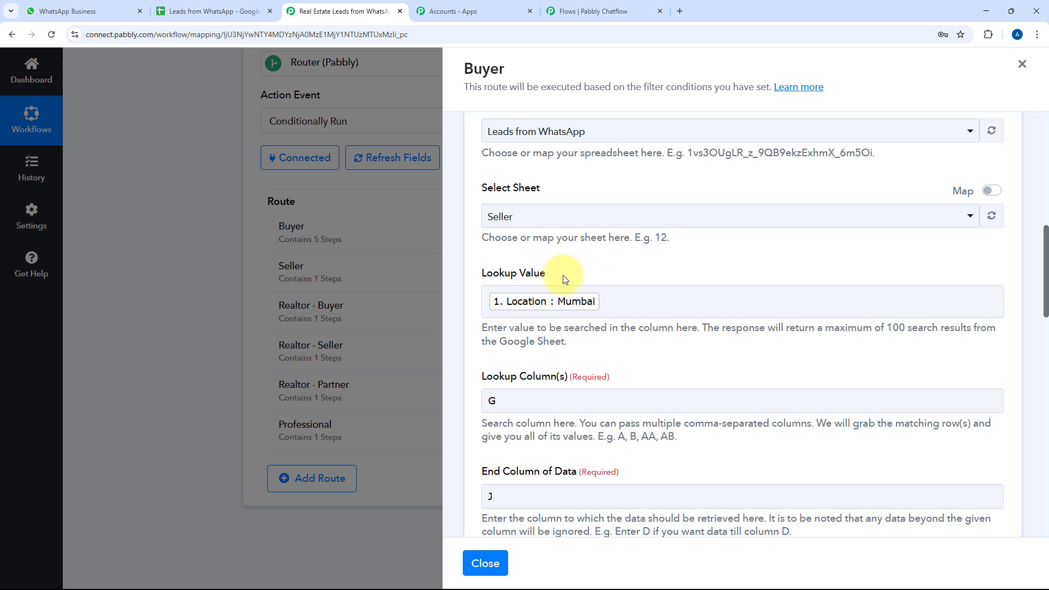
{"action": "left_click", "coordinate": [587, 11]}
{"action": "scroll", "coordinate": [737, 284], "scroll_direction": "up", "scroll_amount": 2}
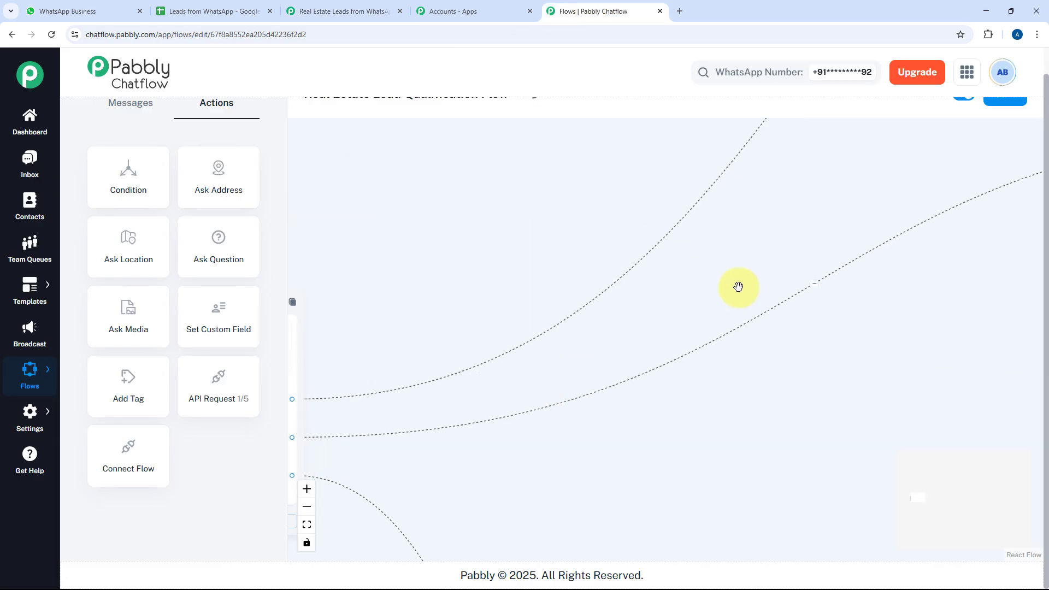
{"action": "scroll", "coordinate": [733, 283], "scroll_direction": "down", "scroll_amount": 5}
{"action": "left_click_drag", "start_coordinate": [705, 308], "coordinate": [523, 410]}
{"action": "left_click_drag", "start_coordinate": [803, 275], "coordinate": [557, 313]}
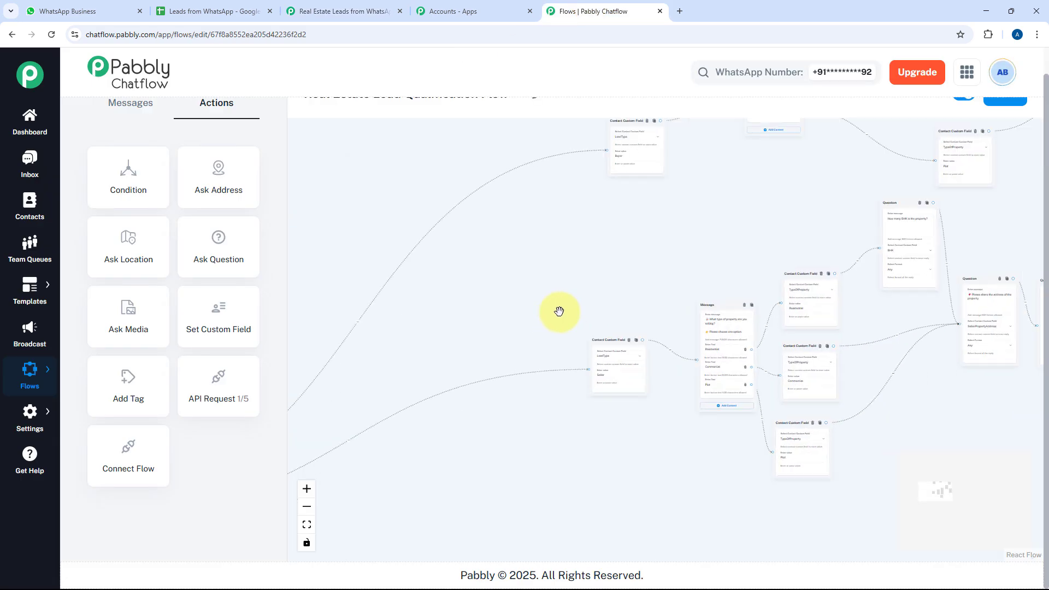
{"action": "left_click_drag", "start_coordinate": [635, 273], "coordinate": [443, 314]}
{"action": "left_click_drag", "start_coordinate": [792, 231], "coordinate": [592, 266]}
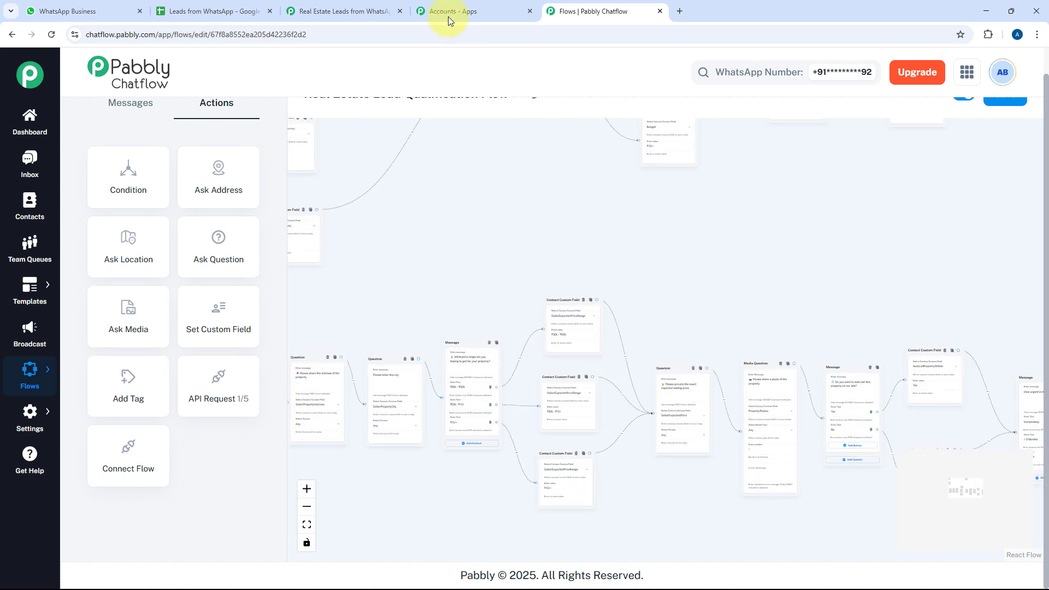
{"action": "left_click", "coordinate": [361, 7]}
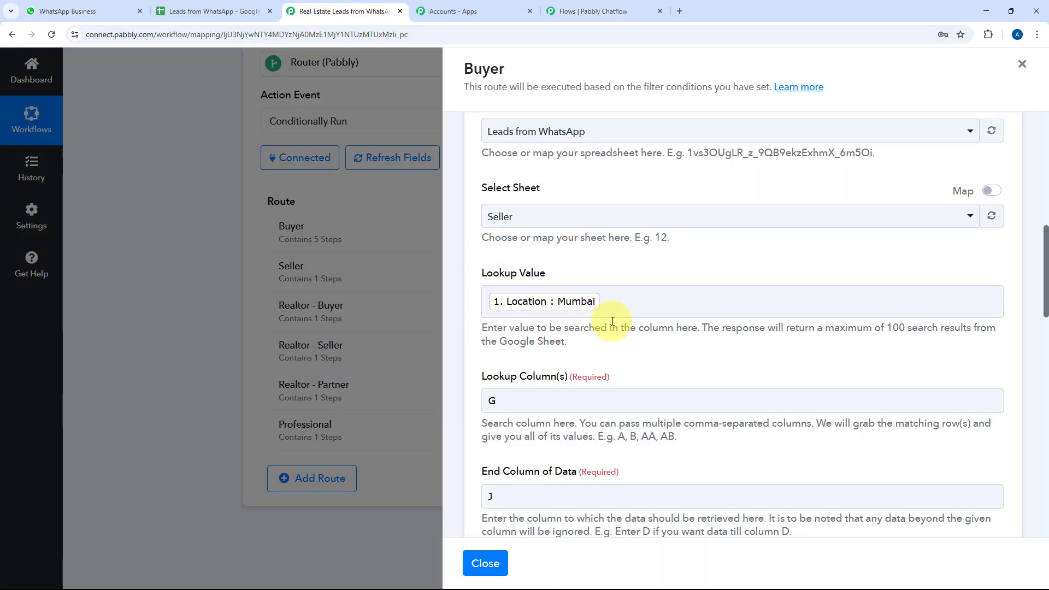
Compare the Buyer route against the Seller listings in the Leads from WhatsApp spreadsheet
{"action": "scroll", "coordinate": [628, 286], "scroll_direction": "down", "scroll_amount": 1}
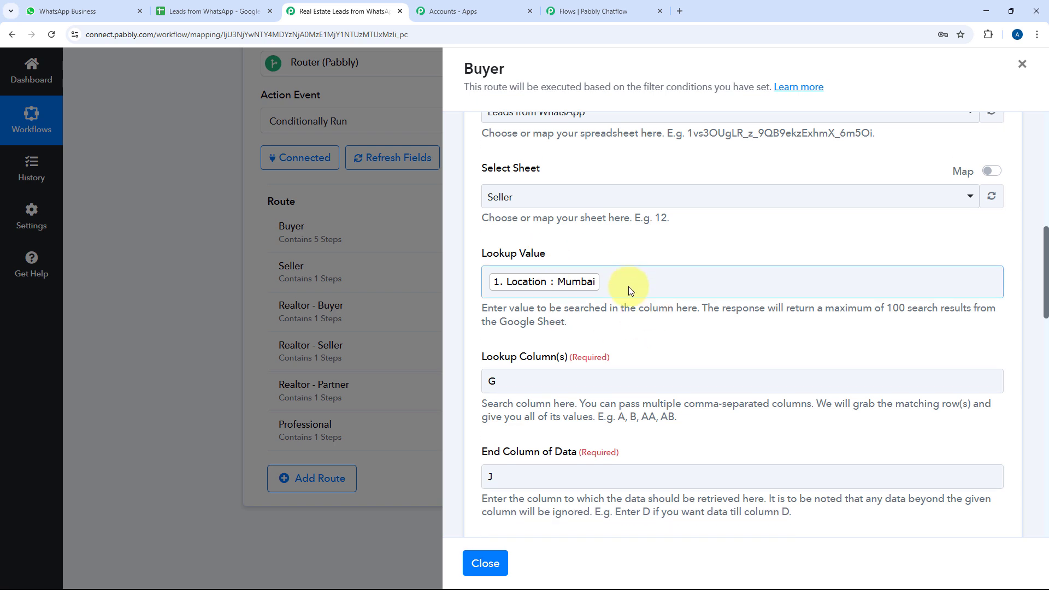
{"action": "scroll", "coordinate": [634, 299], "scroll_direction": "down", "scroll_amount": 2}
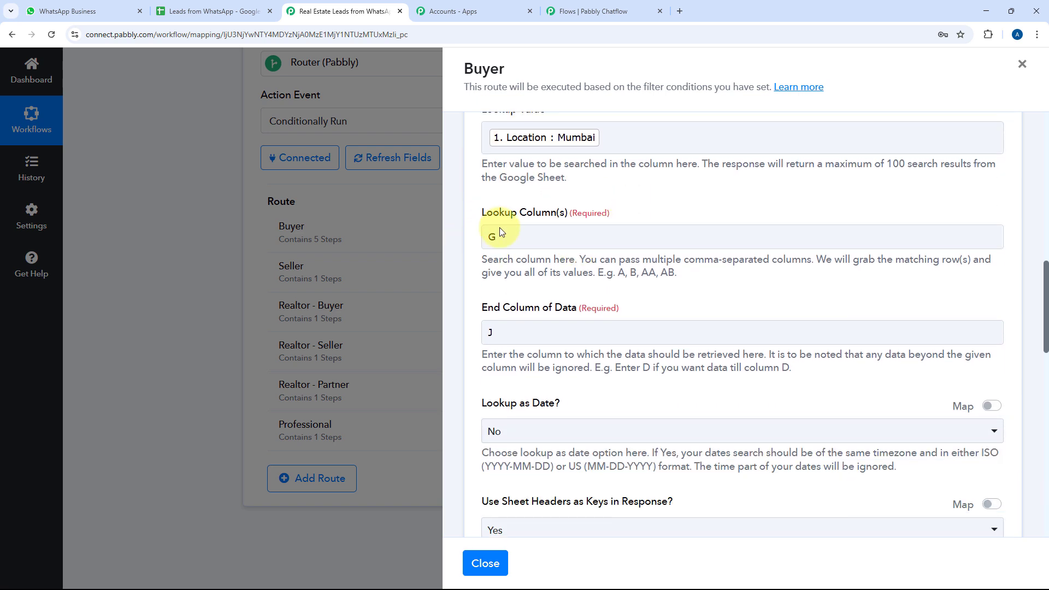
{"action": "key", "text": "ctrl+shift+Tab"}
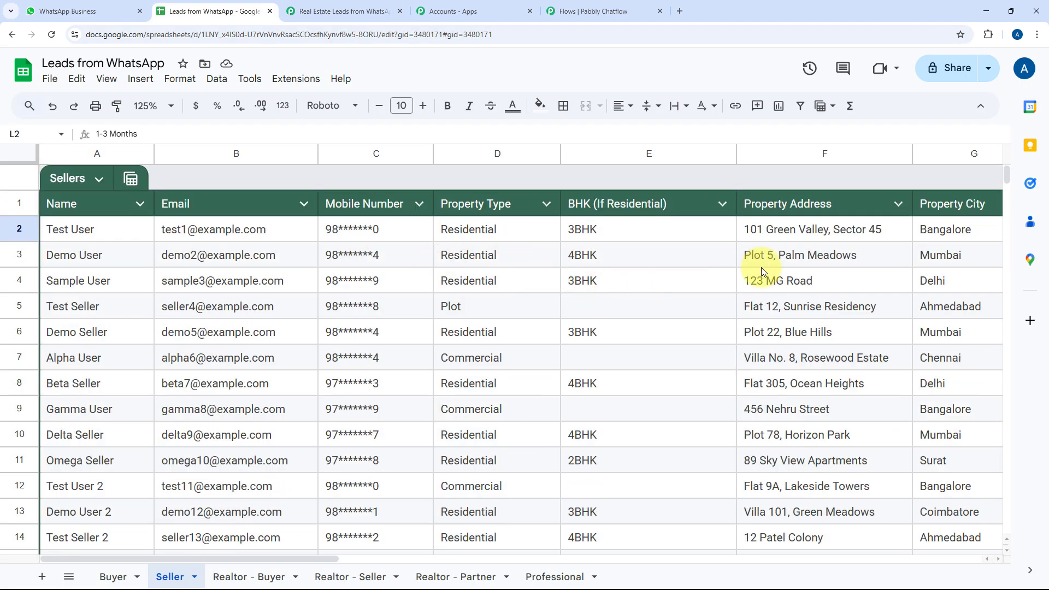
{"action": "scroll", "coordinate": [668, 245], "scroll_direction": "right", "scroll_amount": 4}
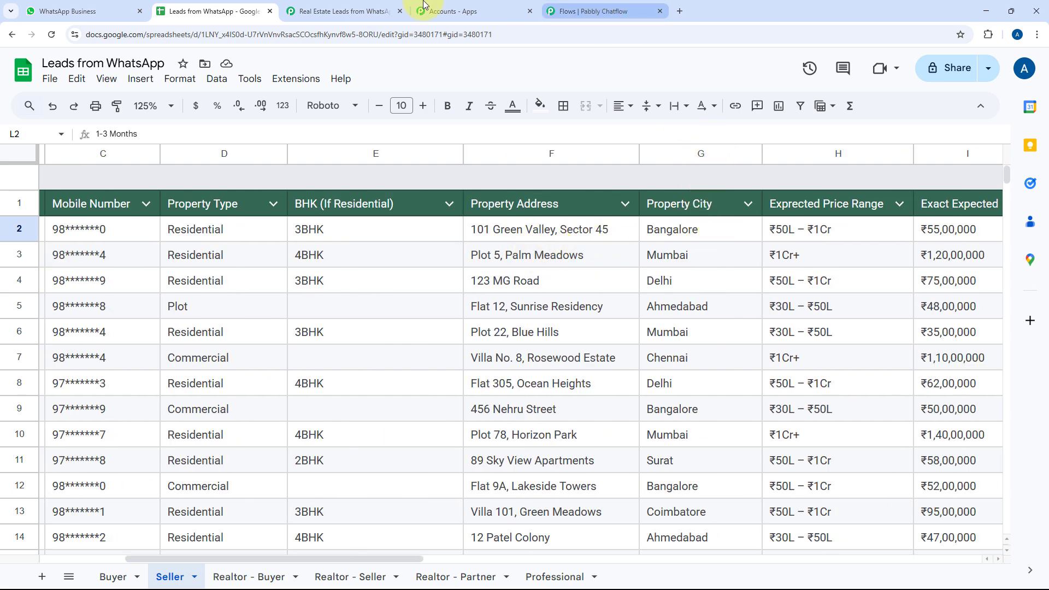
{"action": "left_click", "coordinate": [349, 12]}
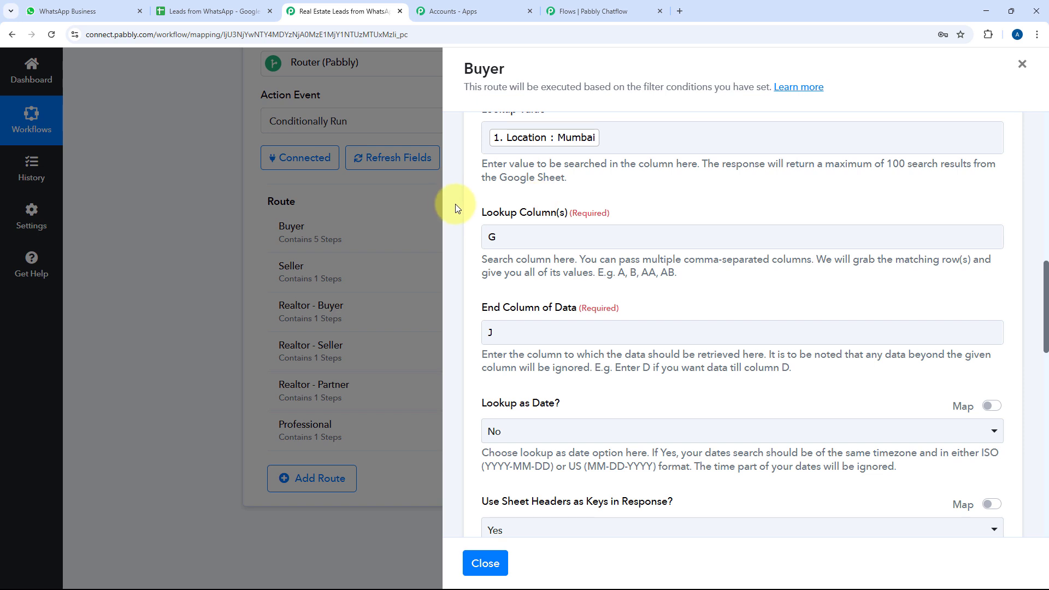
{"action": "left_click", "coordinate": [253, 11]}
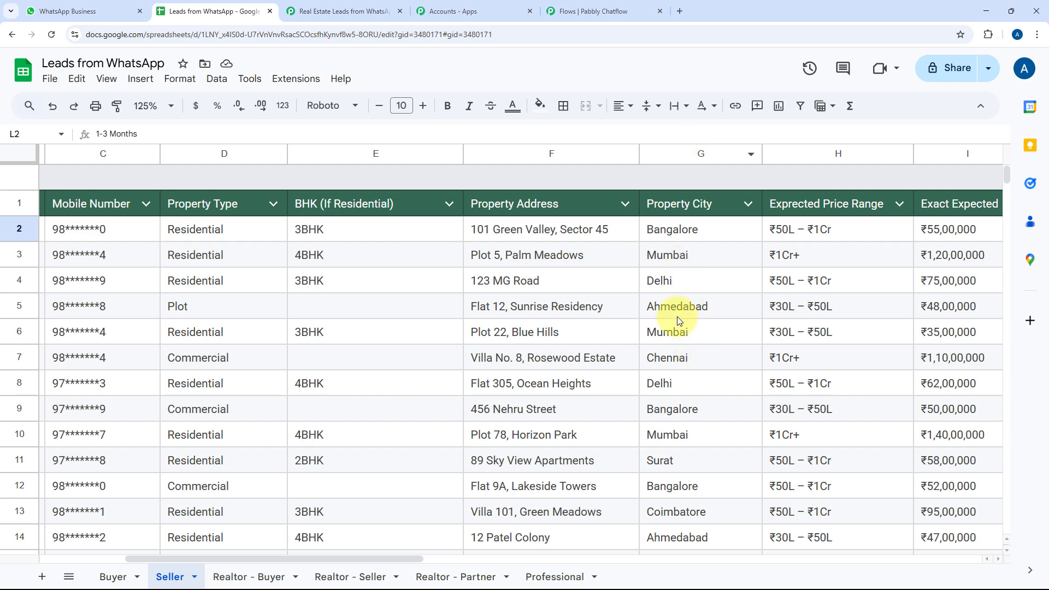
Return to the Buyer route's Google Sheets lookup and show its response of 5 matching rows
{"action": "left_click", "coordinate": [568, 11]}
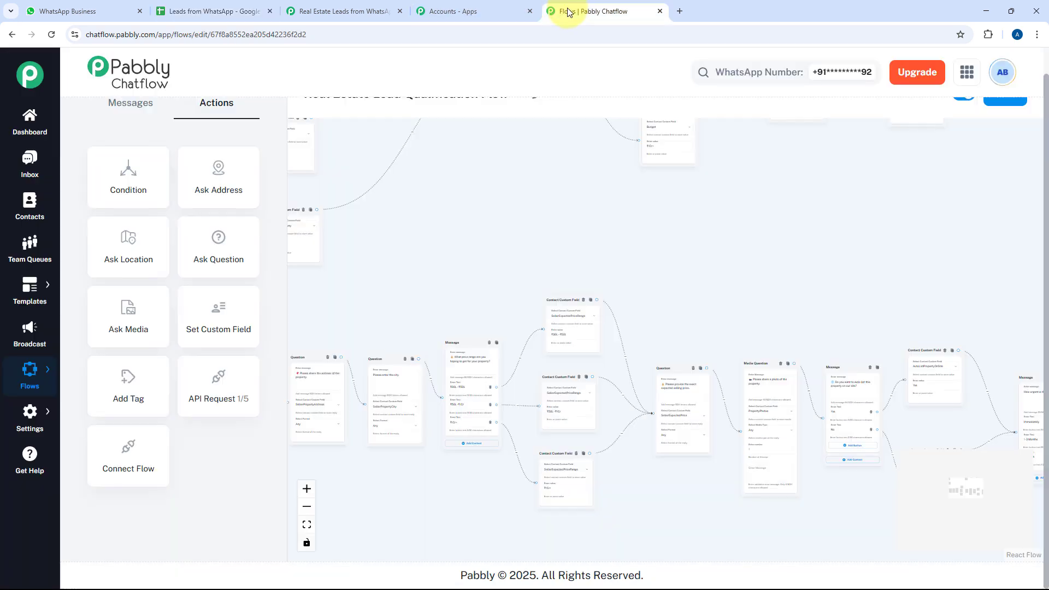
{"action": "left_click", "coordinate": [468, 9]}
{"action": "left_click", "coordinate": [328, 11]}
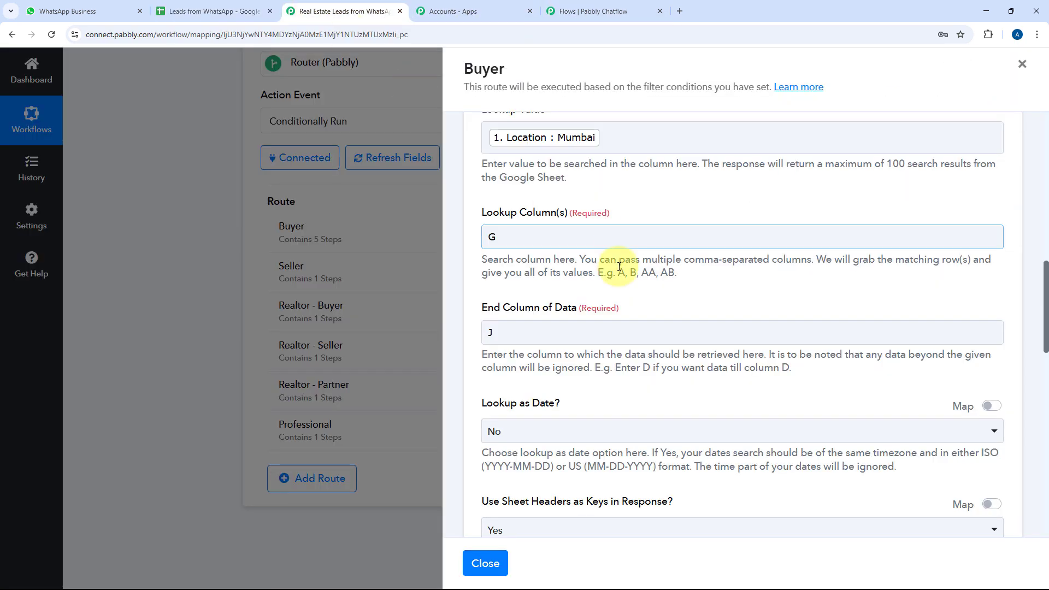
{"action": "scroll", "coordinate": [604, 273], "scroll_direction": "down", "scroll_amount": 6}
{"action": "scroll", "coordinate": [589, 267], "scroll_direction": "down", "scroll_amount": 1}
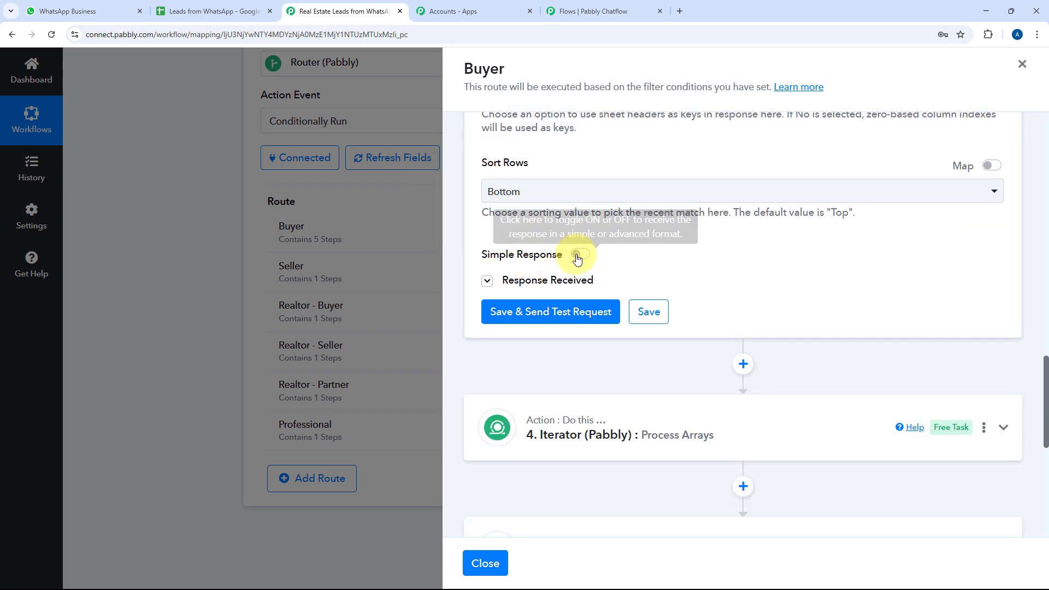
{"action": "left_click", "coordinate": [589, 279]}
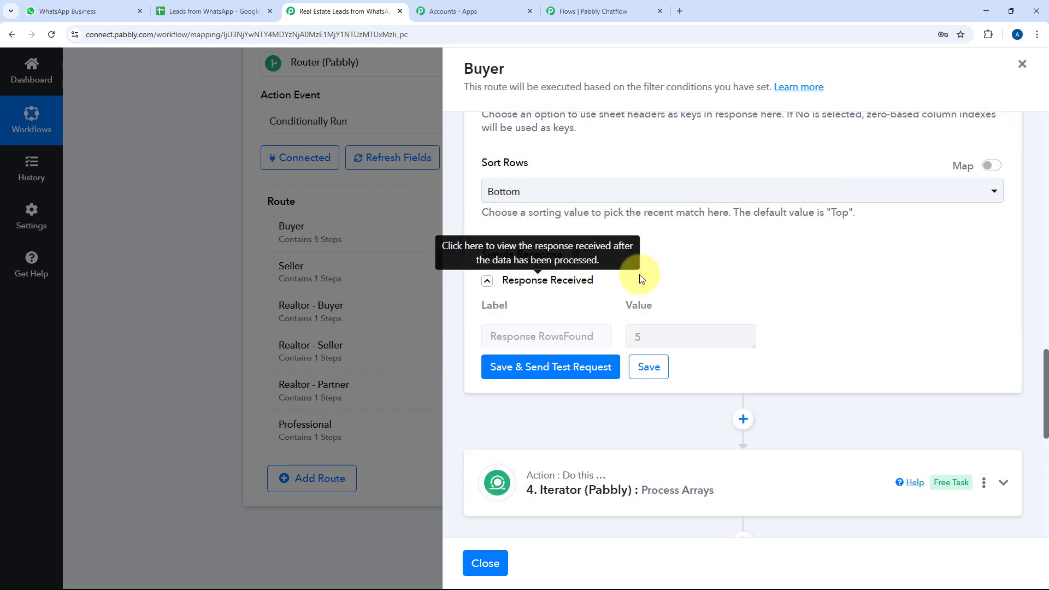
{"action": "scroll", "coordinate": [819, 289], "scroll_direction": "down", "scroll_amount": 1}
{"action": "left_click_drag", "start_coordinate": [998, 328], "coordinate": [999, 553]}
{"action": "scroll", "coordinate": [896, 278], "scroll_direction": "down", "scroll_amount": 2}
{"action": "scroll", "coordinate": [836, 222], "scroll_direction": "down", "scroll_amount": 3}
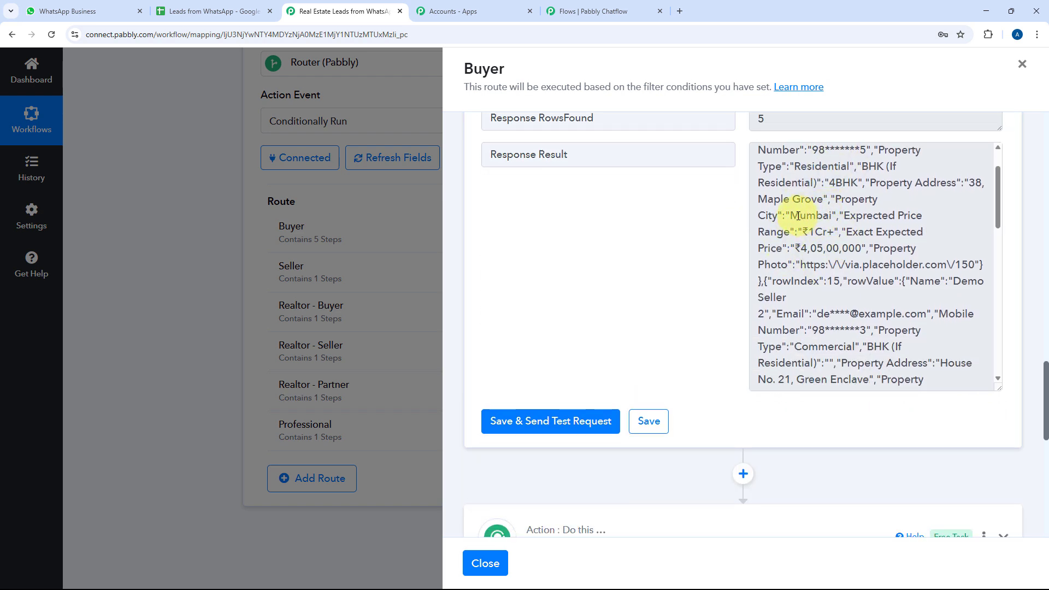
{"action": "scroll", "coordinate": [786, 218], "scroll_direction": "down", "scroll_amount": 3}
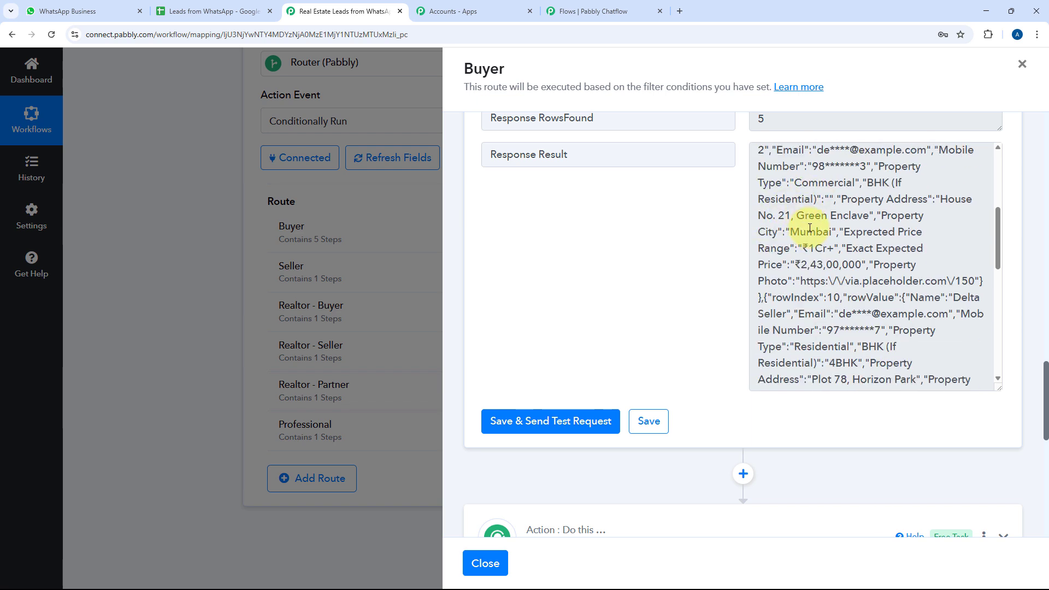
{"action": "left_click", "coordinate": [82, 11]}
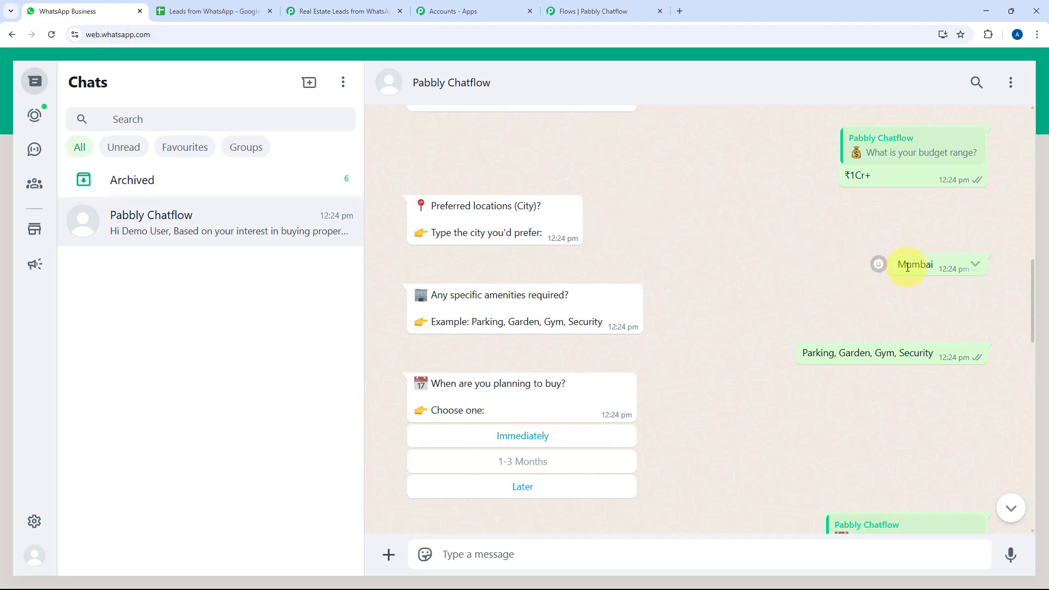
{"action": "left_click", "coordinate": [327, 10]}
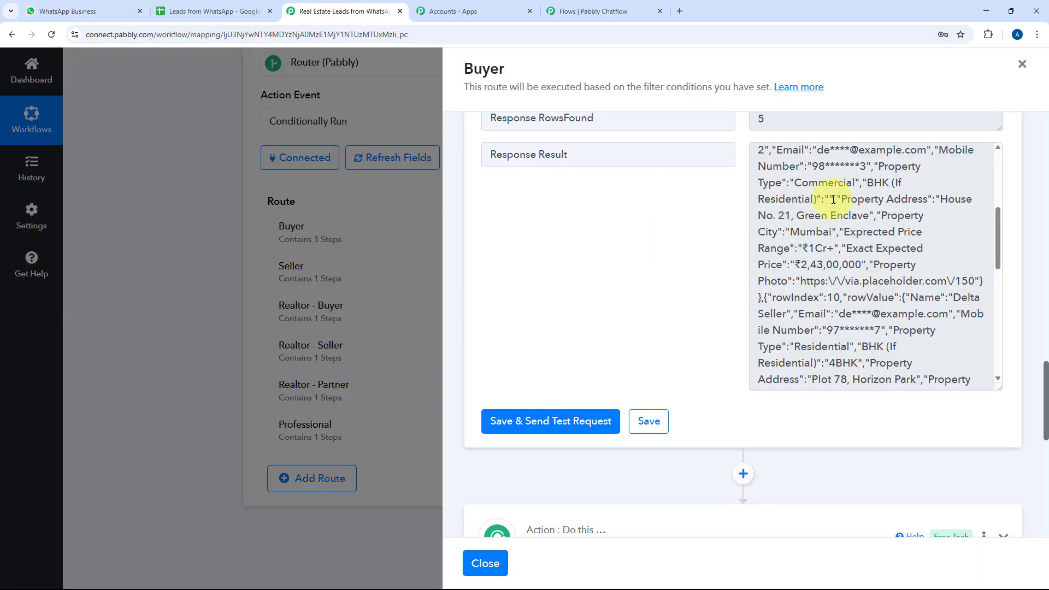
{"action": "scroll", "coordinate": [845, 240], "scroll_direction": "up", "scroll_amount": 3}
{"action": "scroll", "coordinate": [845, 240], "scroll_direction": "up", "scroll_amount": 1}
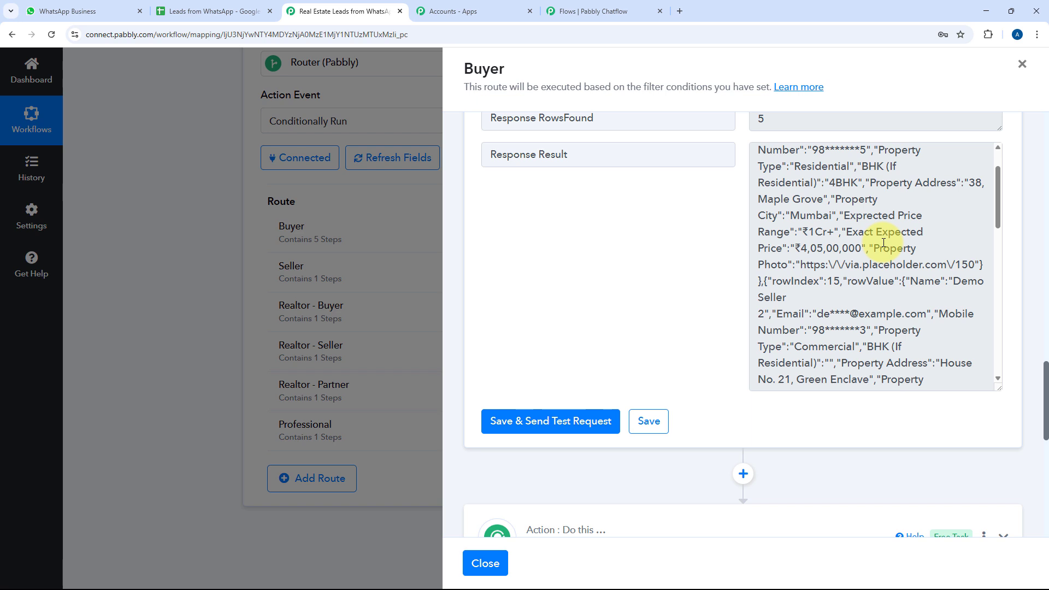
{"action": "scroll", "coordinate": [883, 242], "scroll_direction": "up", "scroll_amount": 2}
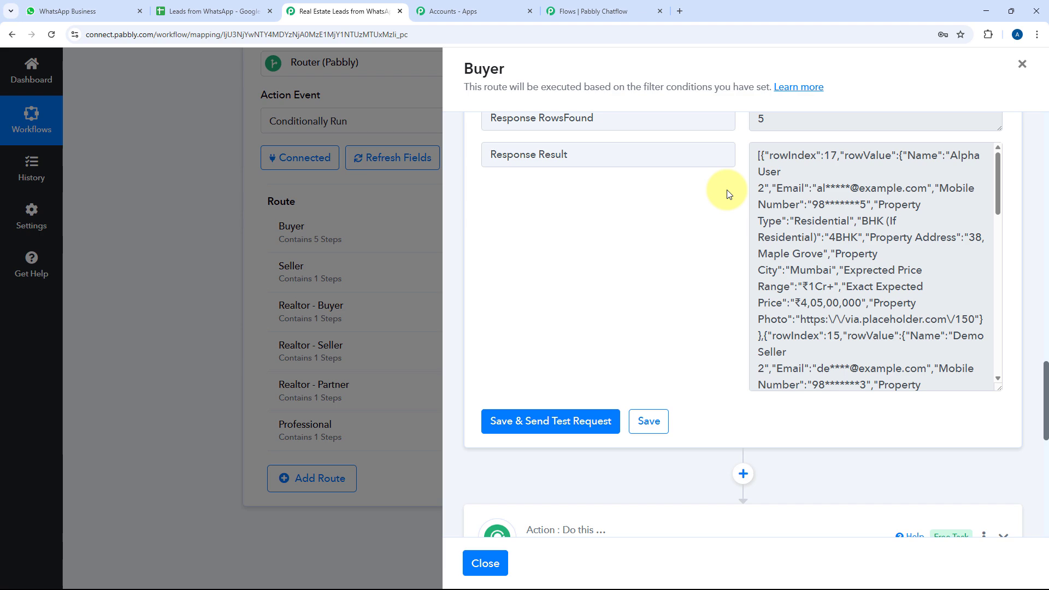
{"action": "scroll", "coordinate": [732, 192], "scroll_direction": "down", "scroll_amount": 1}
{"action": "scroll", "coordinate": [753, 206], "scroll_direction": "up", "scroll_amount": 2}
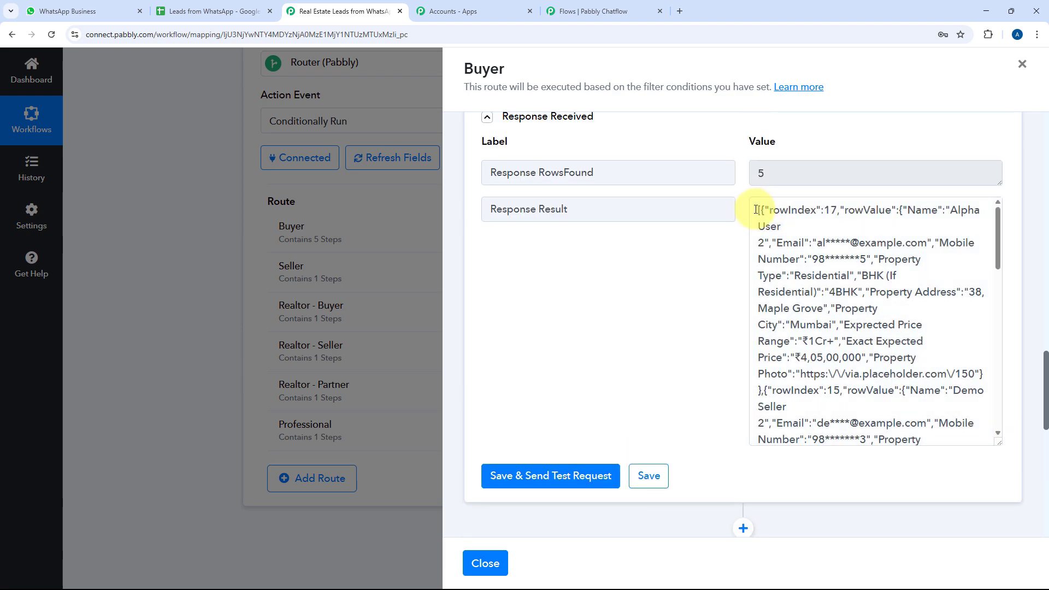
{"action": "left_click_drag", "start_coordinate": [756, 210], "coordinate": [900, 373]}
{"action": "left_click_drag", "start_coordinate": [900, 373], "coordinate": [819, 440]}
{"action": "left_click", "coordinate": [687, 402]}
{"action": "scroll", "coordinate": [686, 401], "scroll_direction": "down", "scroll_amount": 3}
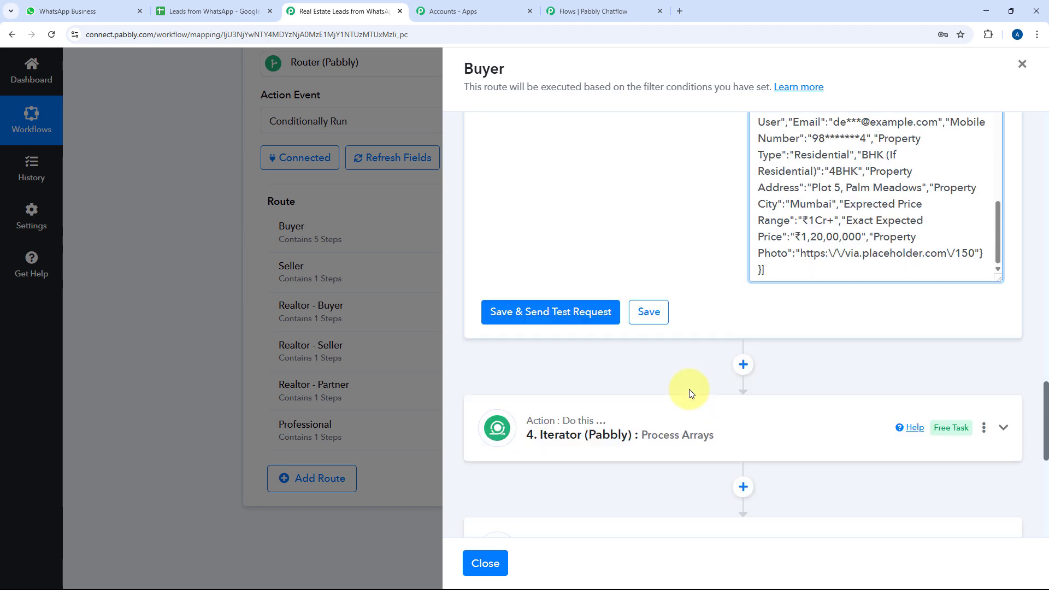
Expand the Iterator step to show its first matched listing's values
{"action": "left_click", "coordinate": [693, 412]}
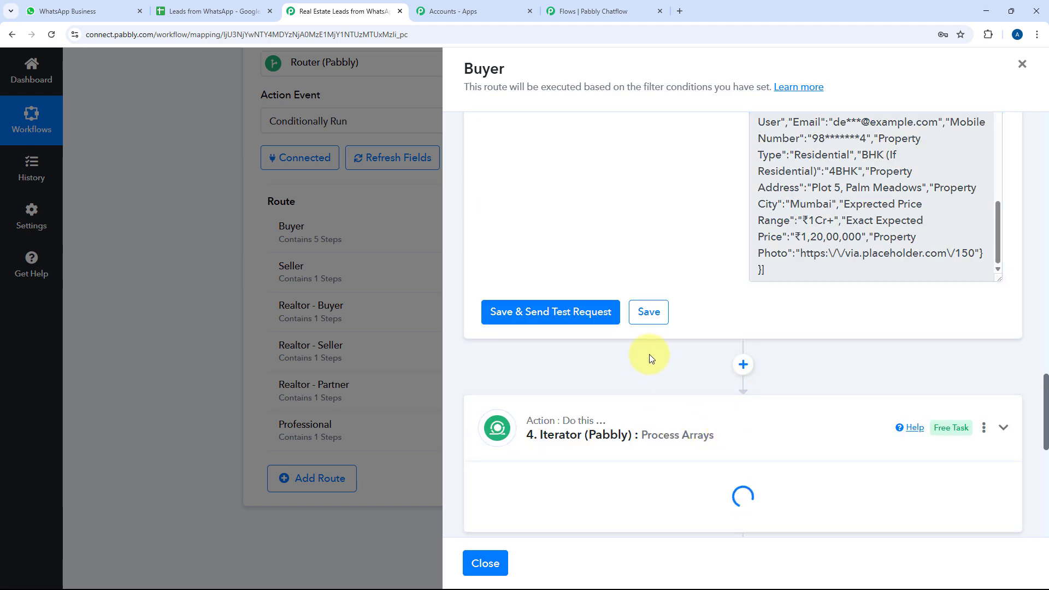
{"action": "scroll", "coordinate": [784, 297], "scroll_direction": "up", "scroll_amount": 3}
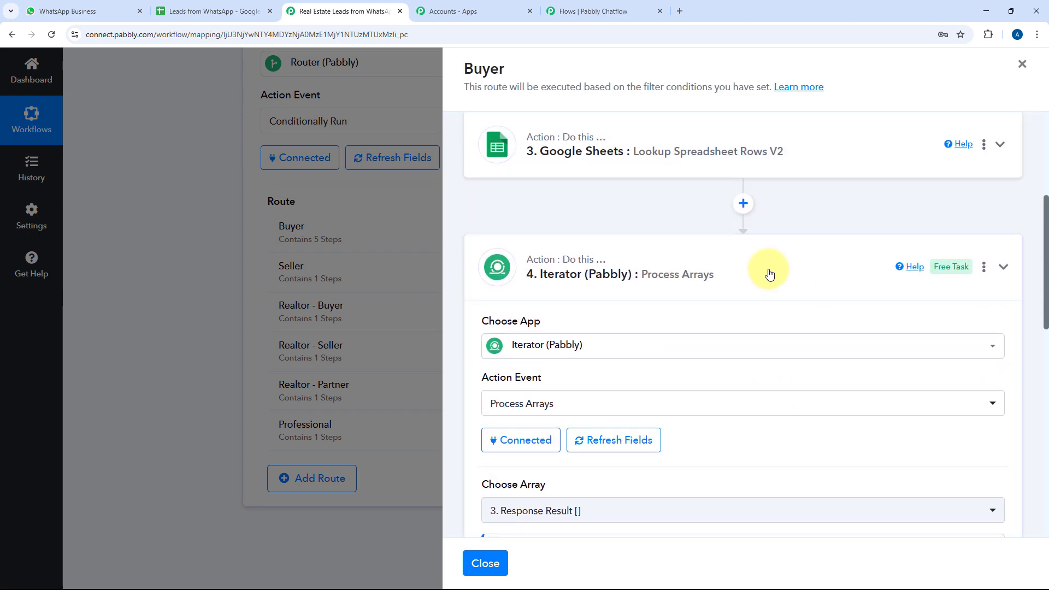
{"action": "scroll", "coordinate": [762, 284], "scroll_direction": "down", "scroll_amount": 6}
{"action": "left_click", "coordinate": [527, 248]}
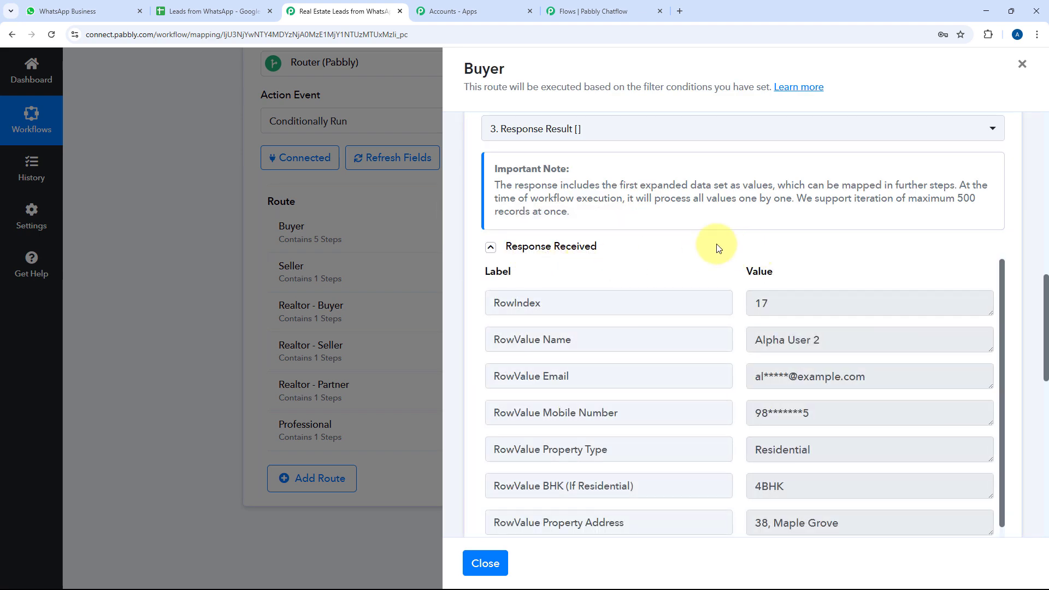
{"action": "scroll", "coordinate": [718, 243], "scroll_direction": "down", "scroll_amount": 3}
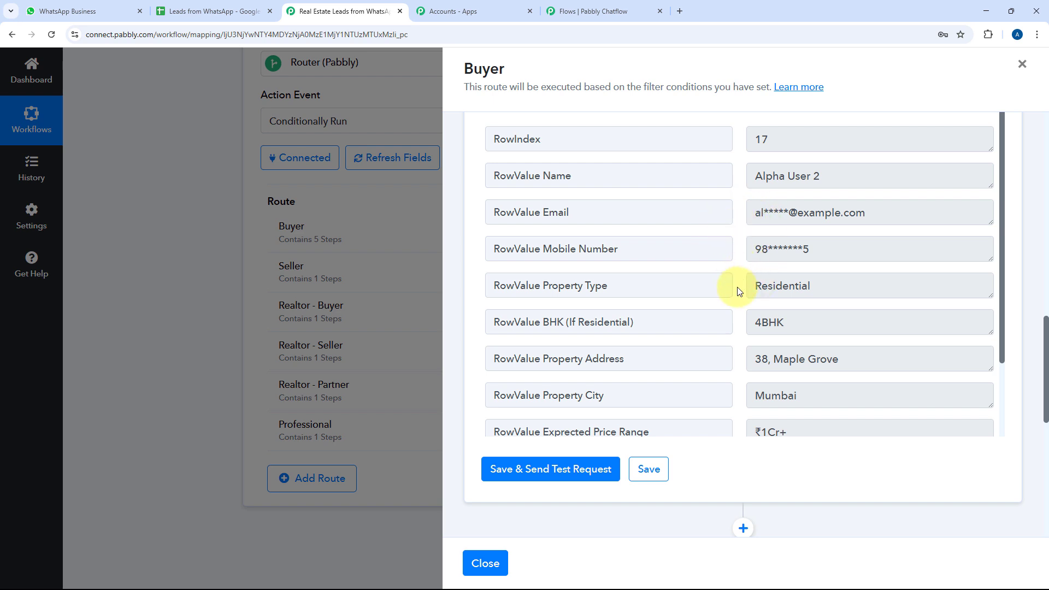
{"action": "scroll", "coordinate": [738, 291], "scroll_direction": "down", "scroll_amount": 6}
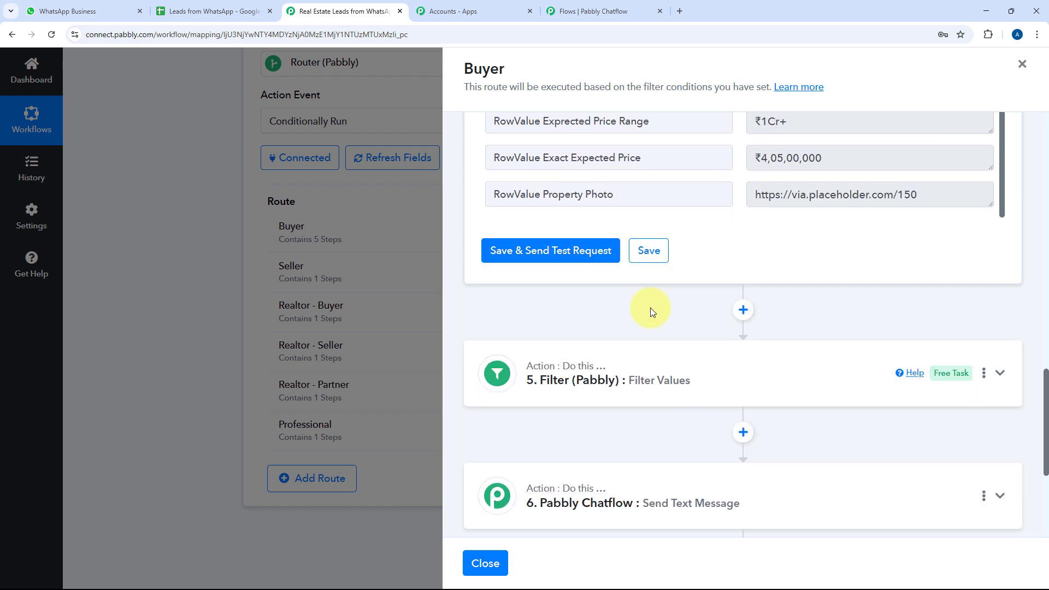
Check the Filter rules for Residential and ₹1Cr+ against the Buyer sheet, then collapse the Filter step
{"action": "left_click", "coordinate": [689, 360]}
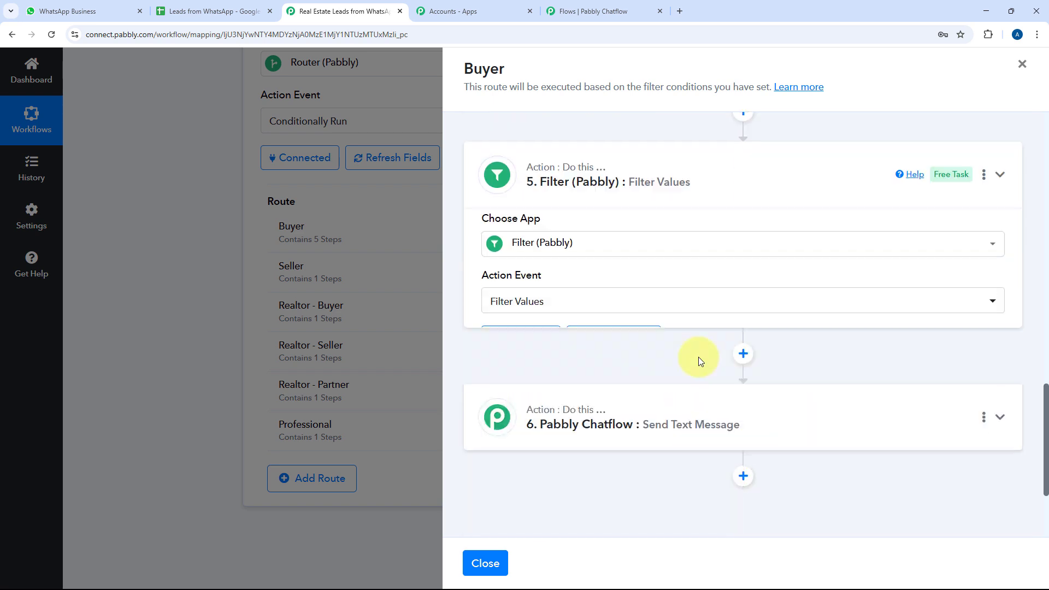
{"action": "scroll", "coordinate": [731, 331], "scroll_direction": "down", "scroll_amount": 2}
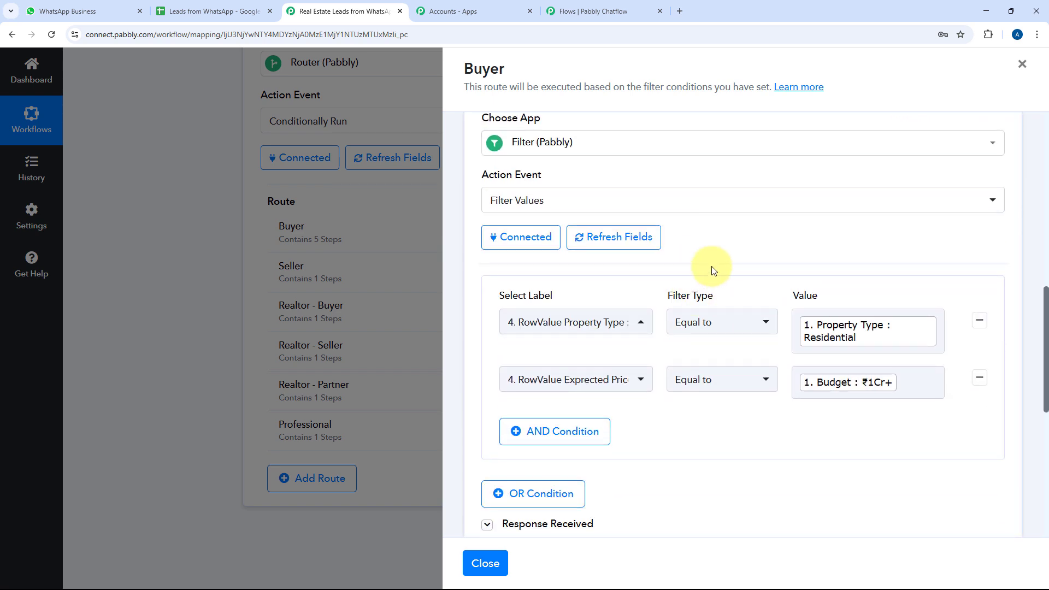
{"action": "scroll", "coordinate": [711, 267], "scroll_direction": "up", "scroll_amount": 1}
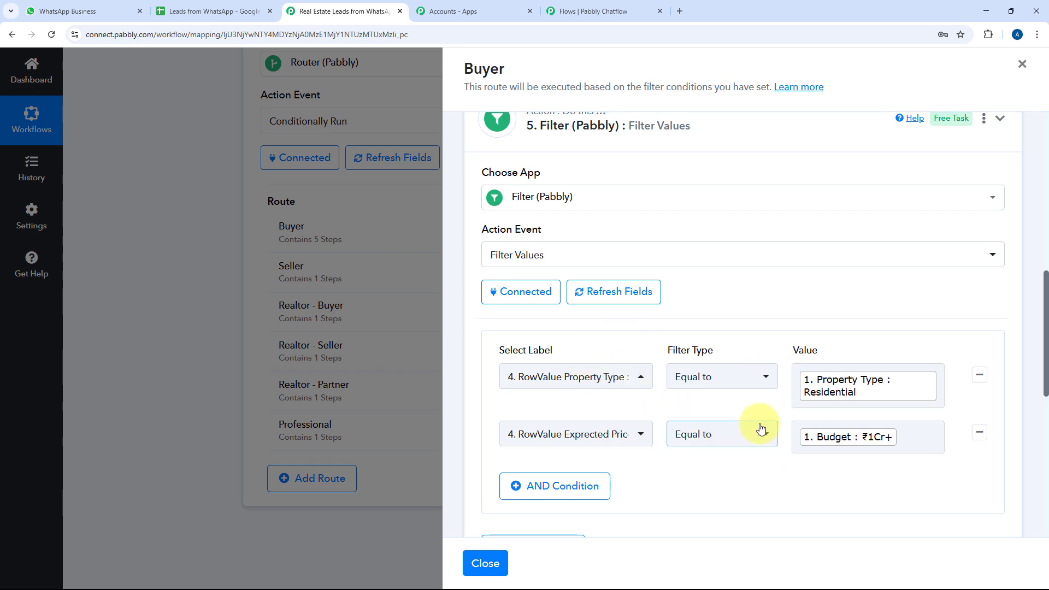
{"action": "left_click", "coordinate": [204, 11]}
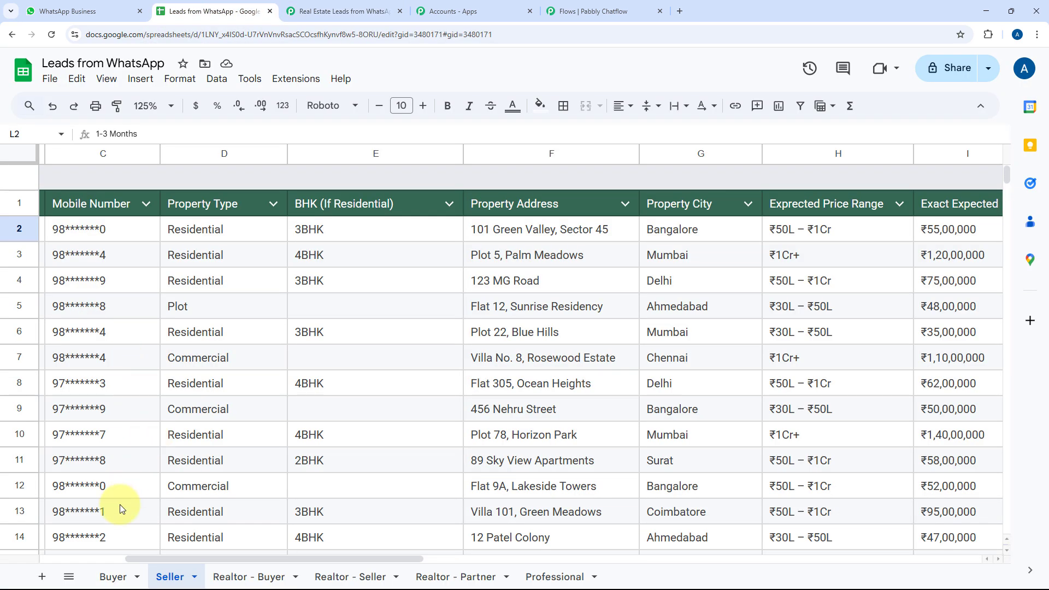
{"action": "left_click", "coordinate": [113, 575]}
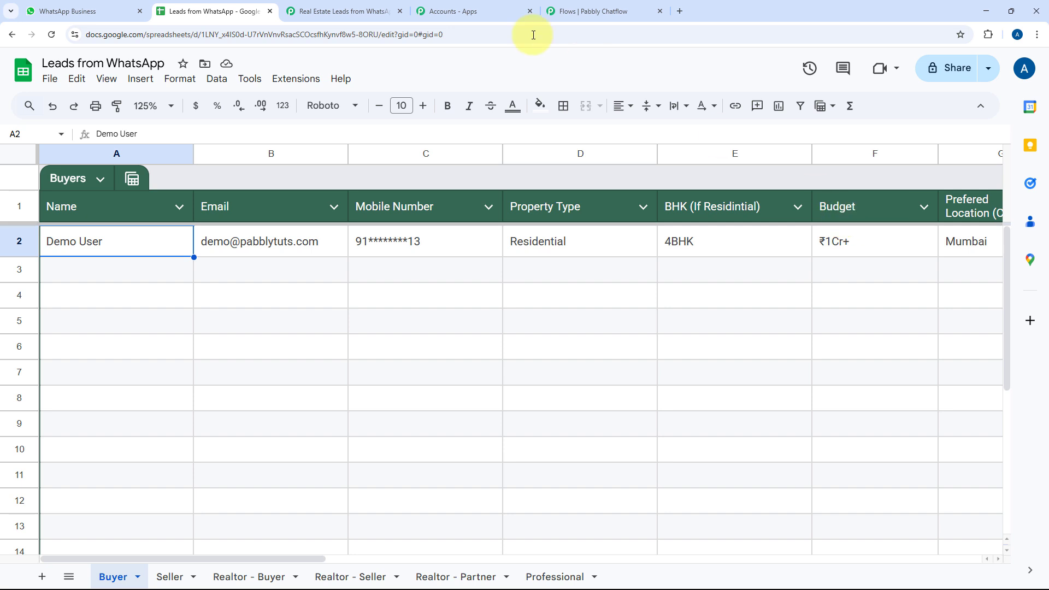
{"action": "left_click", "coordinate": [339, 10]}
{"action": "scroll", "coordinate": [717, 219], "scroll_direction": "down", "scroll_amount": 2}
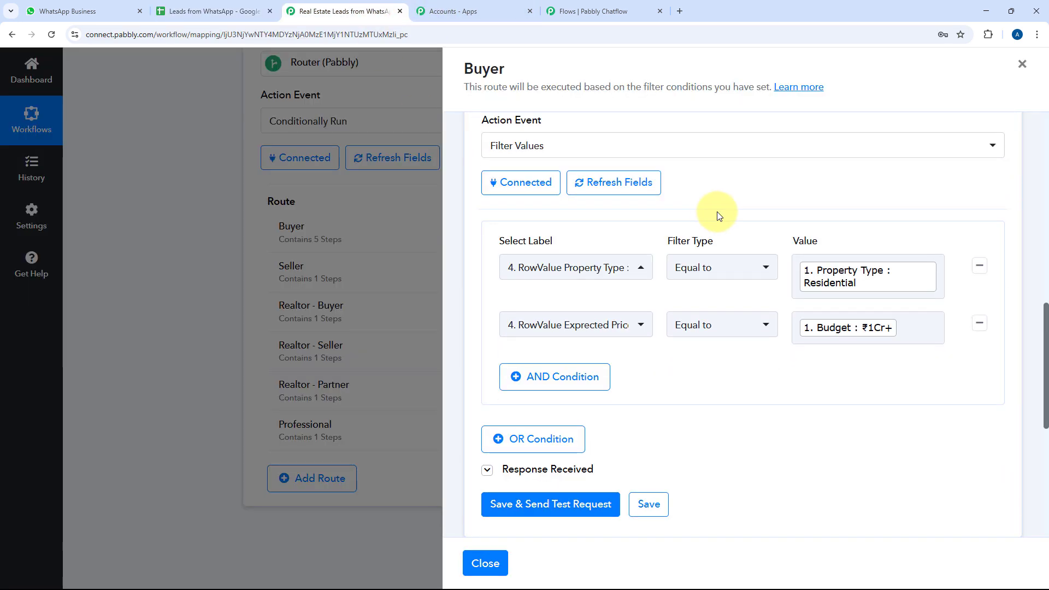
{"action": "scroll", "coordinate": [772, 224], "scroll_direction": "up", "scroll_amount": 3}
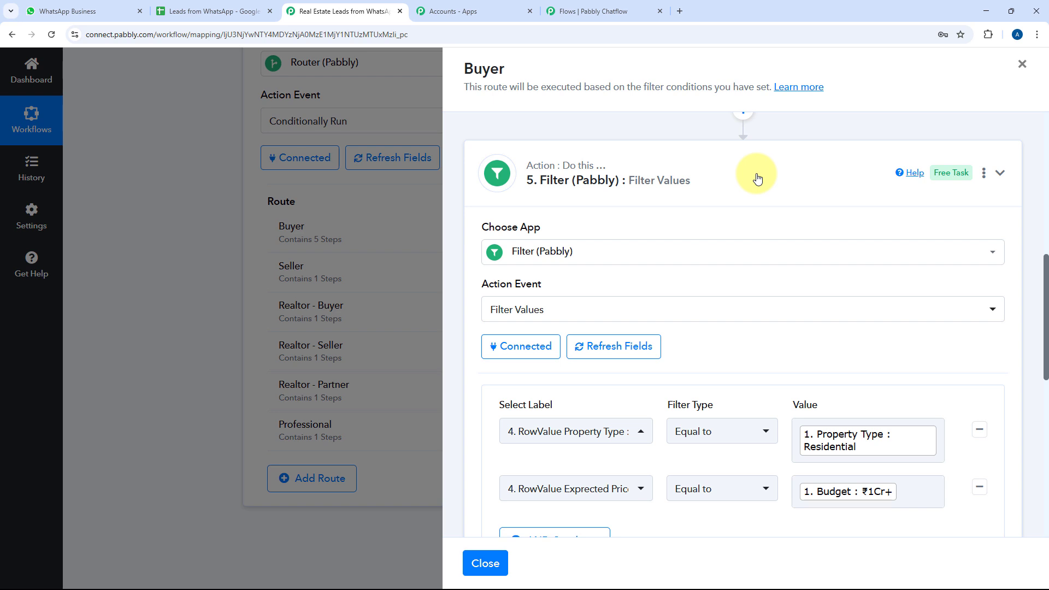
{"action": "scroll", "coordinate": [773, 176], "scroll_direction": "down", "scroll_amount": 2}
{"action": "scroll", "coordinate": [772, 176], "scroll_direction": "up", "scroll_amount": 2}
{"action": "left_click", "coordinate": [744, 177]}
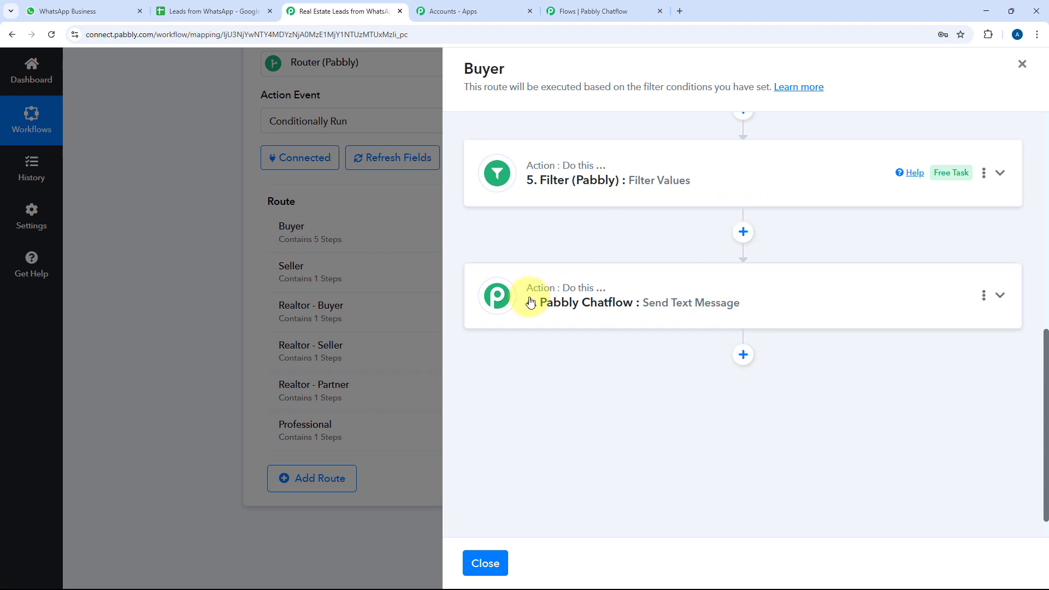
Open the Send Text Message step's WhatsApp message and compare it with the message received in WhatsApp
{"action": "left_click", "coordinate": [778, 294]}
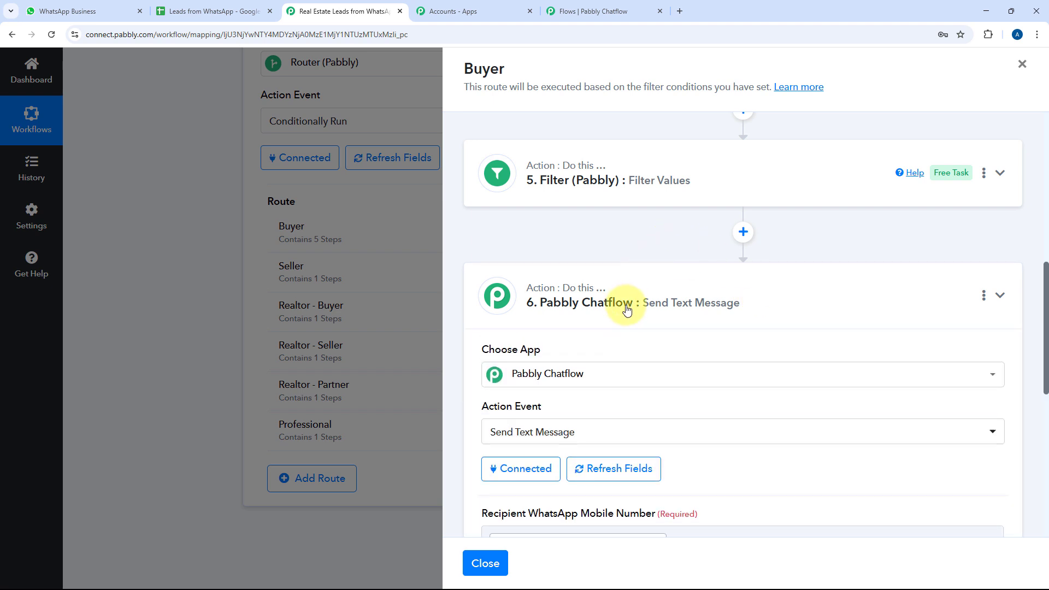
{"action": "scroll", "coordinate": [731, 276], "scroll_direction": "down", "scroll_amount": 6}
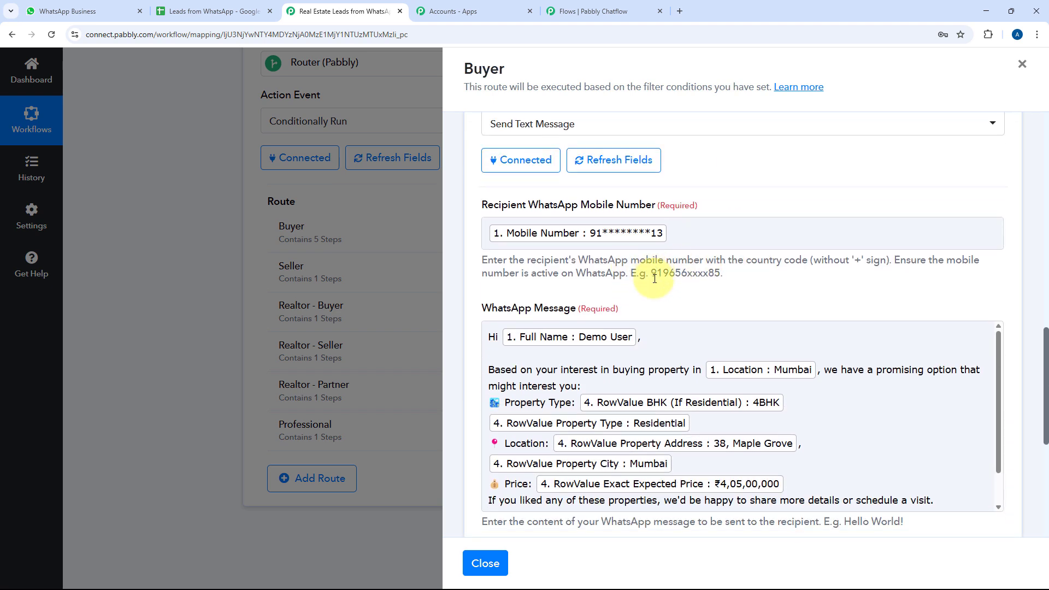
{"action": "scroll", "coordinate": [661, 273], "scroll_direction": "down", "scroll_amount": 1}
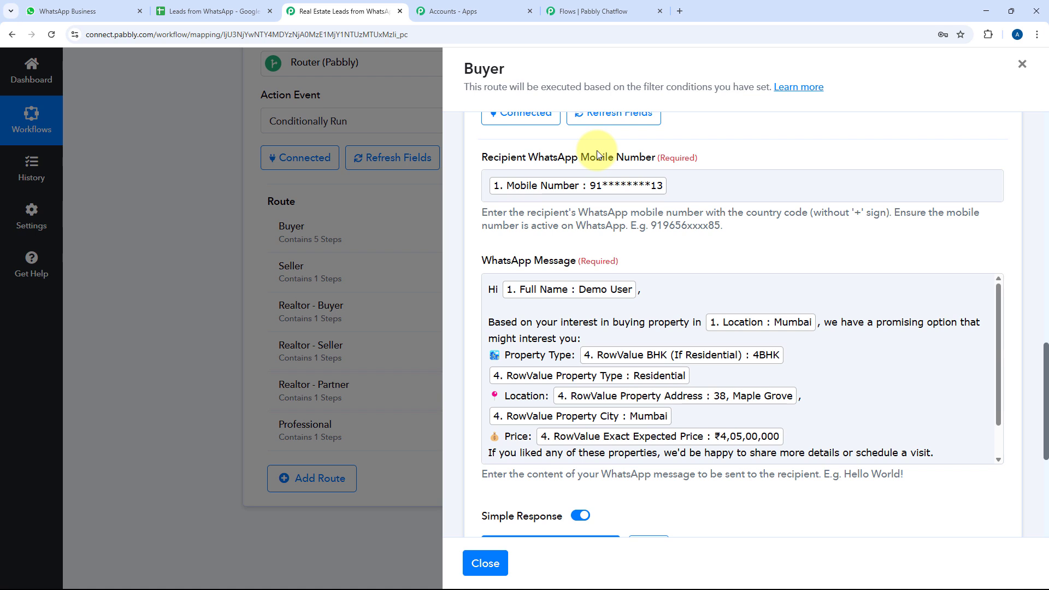
{"action": "left_click", "coordinate": [125, 6]}
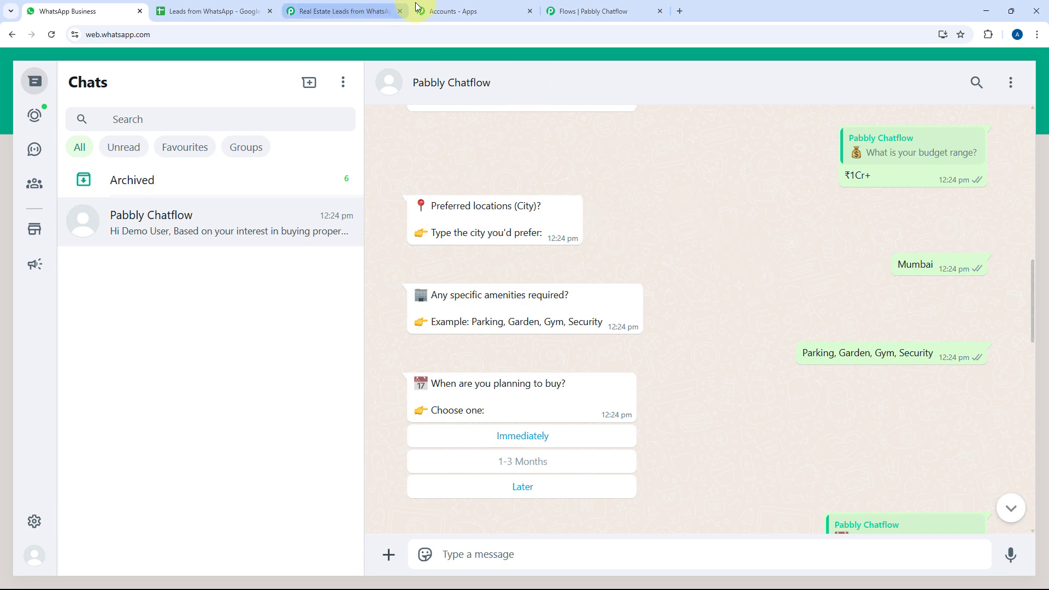
{"action": "left_click", "coordinate": [366, 10]}
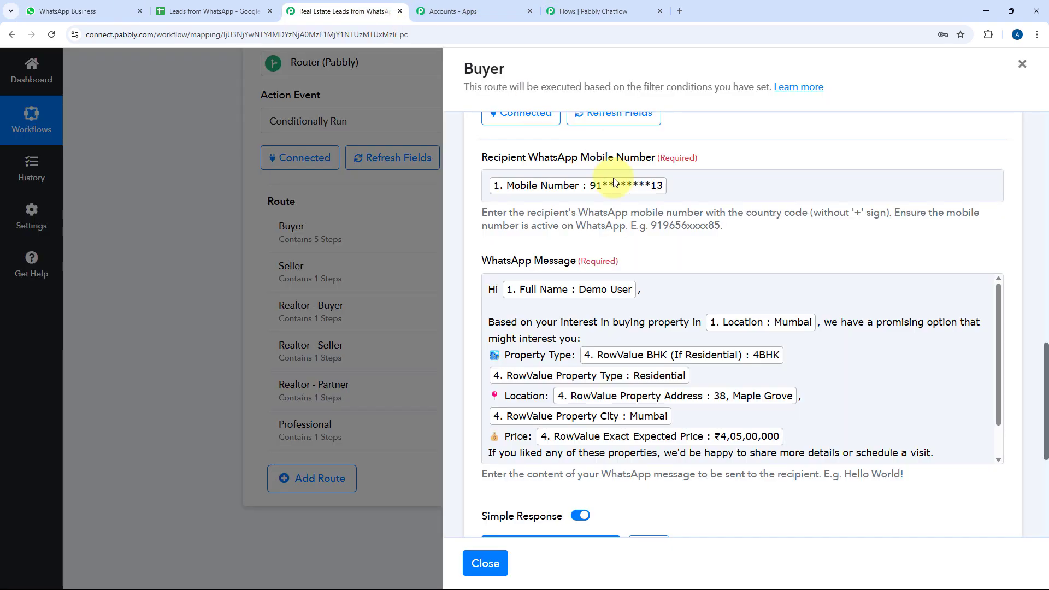
{"action": "scroll", "coordinate": [644, 206], "scroll_direction": "down", "scroll_amount": 1}
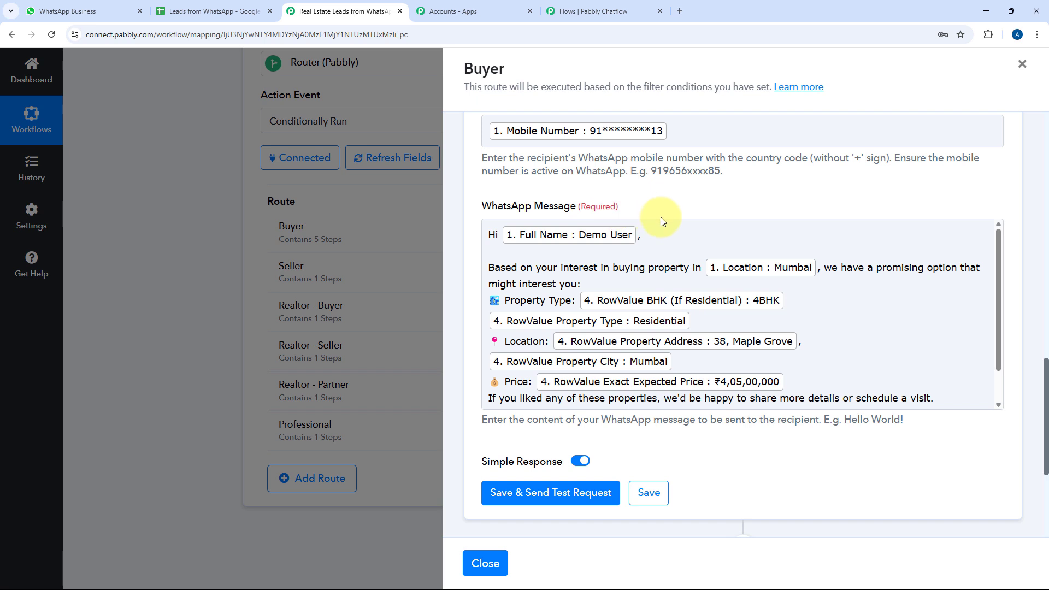
{"action": "left_click", "coordinate": [587, 238]}
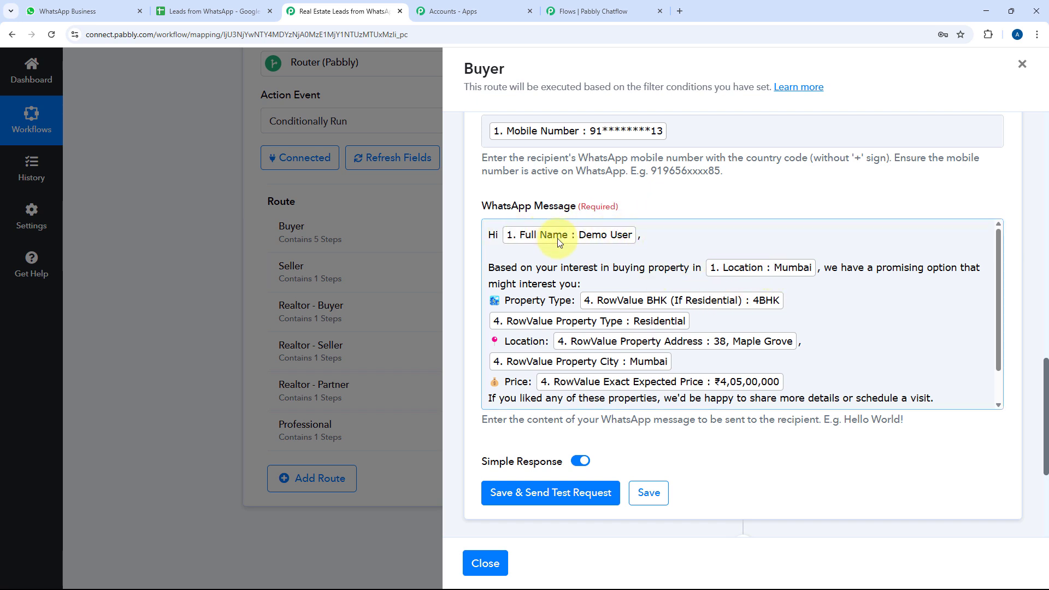
{"action": "left_click", "coordinate": [124, 5]}
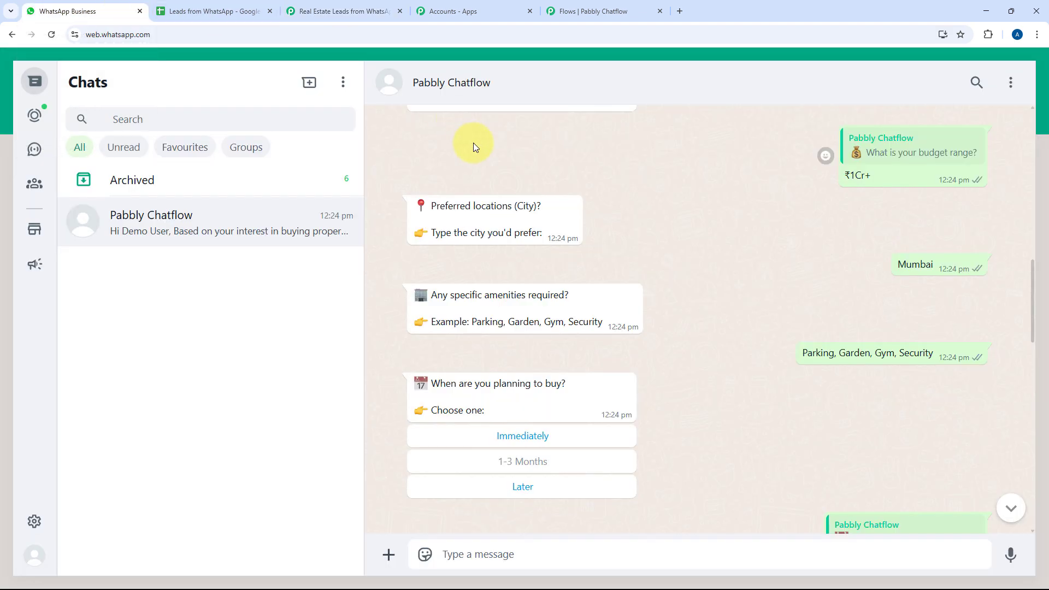
{"action": "left_click", "coordinate": [364, 10]}
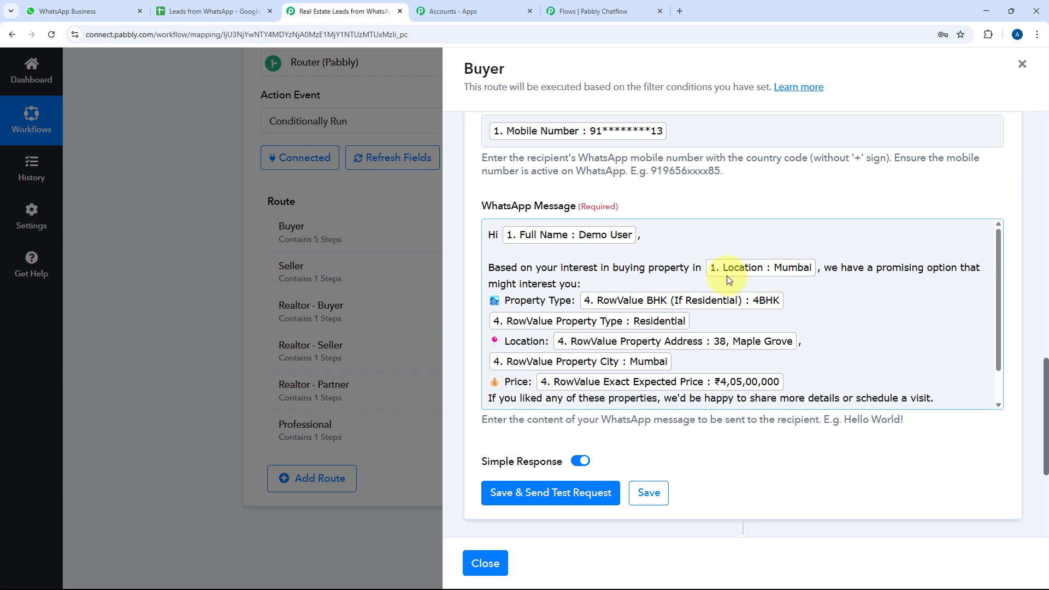
Add blank lines after 'interest you:' and before 'If you liked', then save the message
{"action": "left_click", "coordinate": [650, 280]}
{"action": "key", "text": "Return"}
{"action": "scroll", "coordinate": [649, 295], "scroll_direction": "down", "scroll_amount": 1}
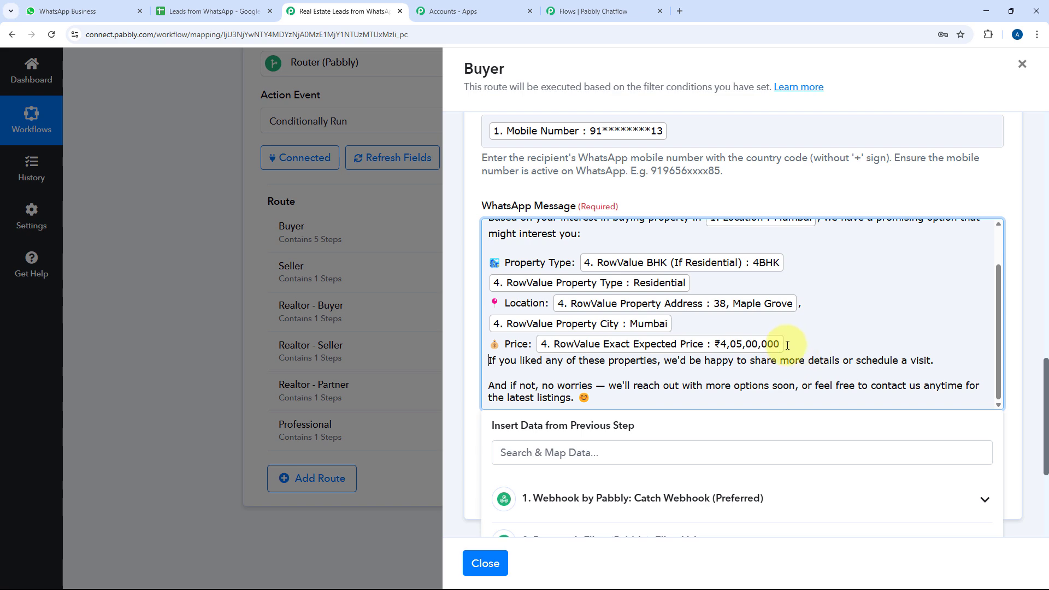
{"action": "key", "text": "Return"}
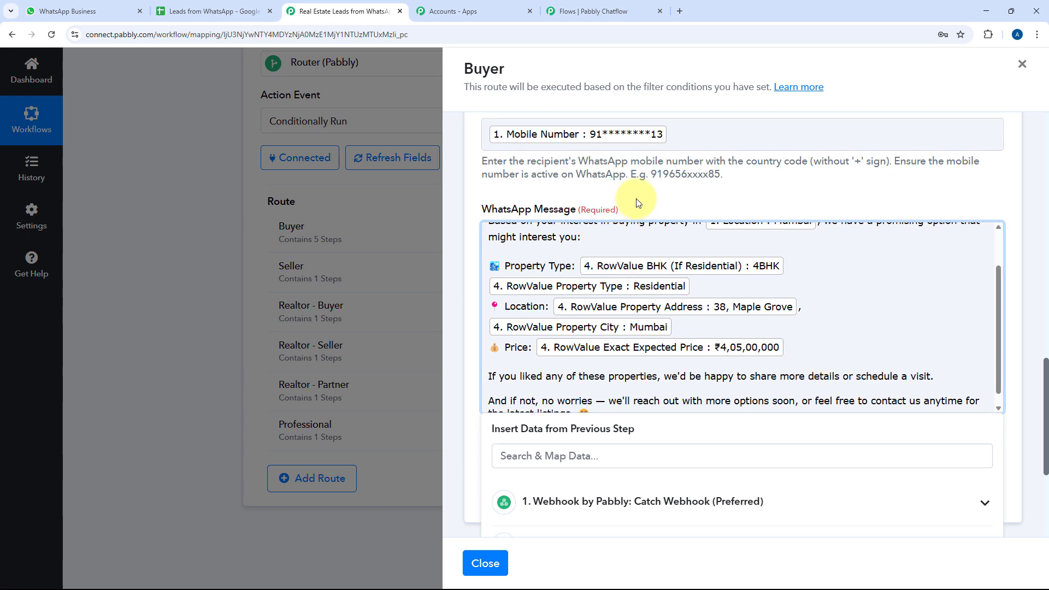
{"action": "scroll", "coordinate": [626, 171], "scroll_direction": "up", "scroll_amount": 3}
{"action": "scroll", "coordinate": [640, 183], "scroll_direction": "down", "scroll_amount": 2}
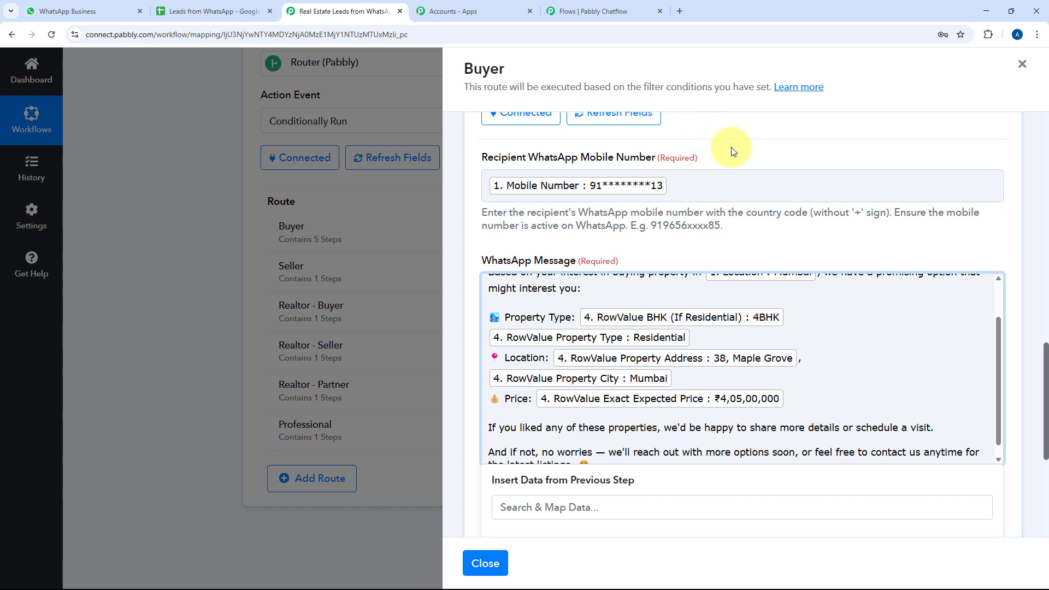
{"action": "scroll", "coordinate": [732, 151], "scroll_direction": "down", "scroll_amount": 1}
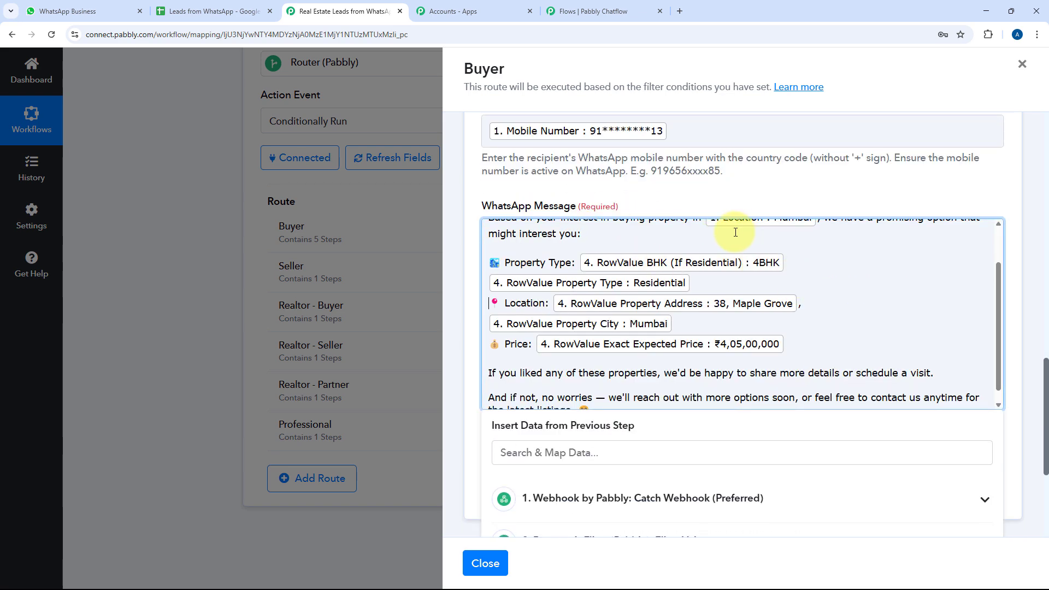
{"action": "scroll", "coordinate": [491, 229], "scroll_direction": "down", "scroll_amount": 3}
{"action": "left_click", "coordinate": [474, 229]}
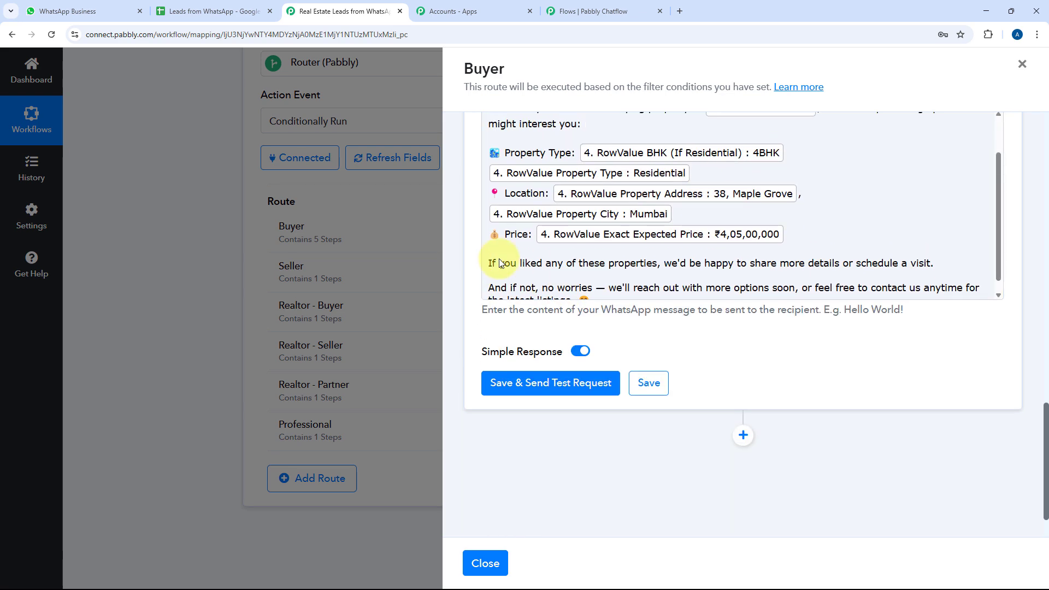
{"action": "scroll", "coordinate": [742, 282], "scroll_direction": "up", "scroll_amount": 5}
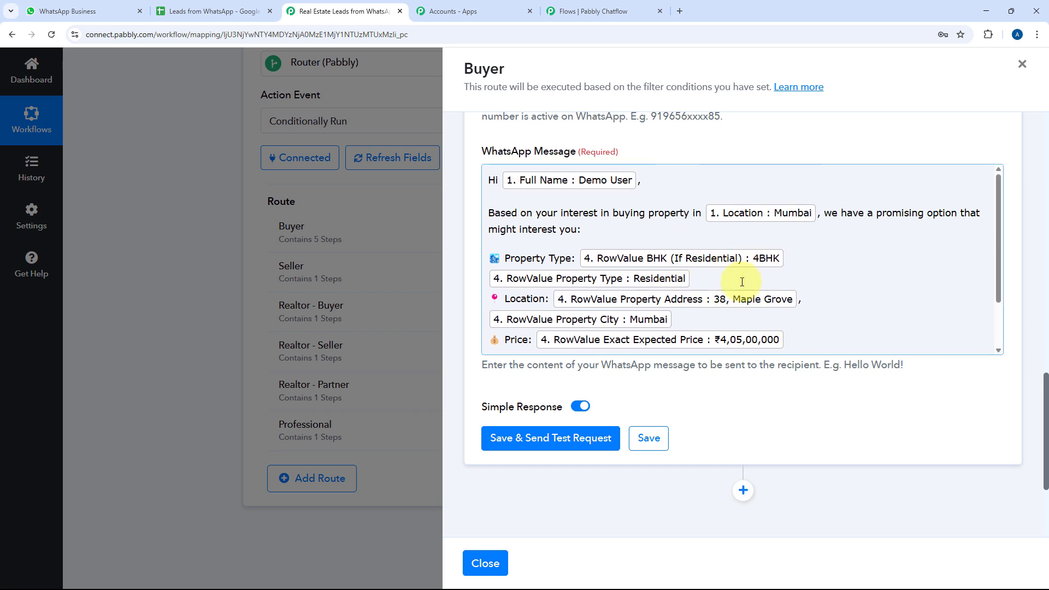
{"action": "left_click", "coordinate": [652, 438]}
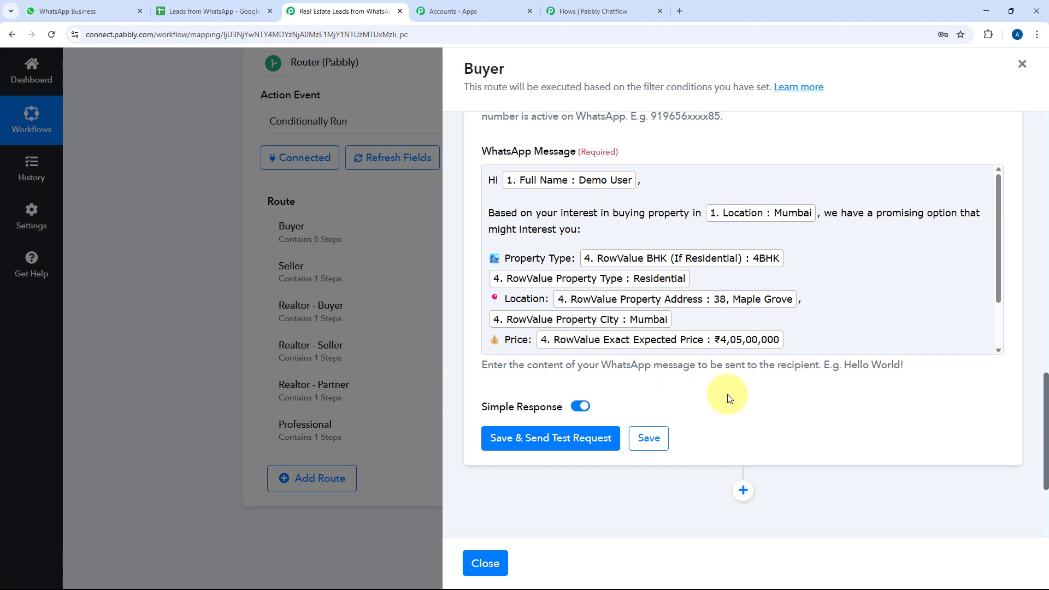
View the buyer property messages in the WhatsApp chat
{"action": "left_click", "coordinate": [82, 10]}
{"action": "scroll", "coordinate": [678, 369], "scroll_direction": "down", "scroll_amount": 15}
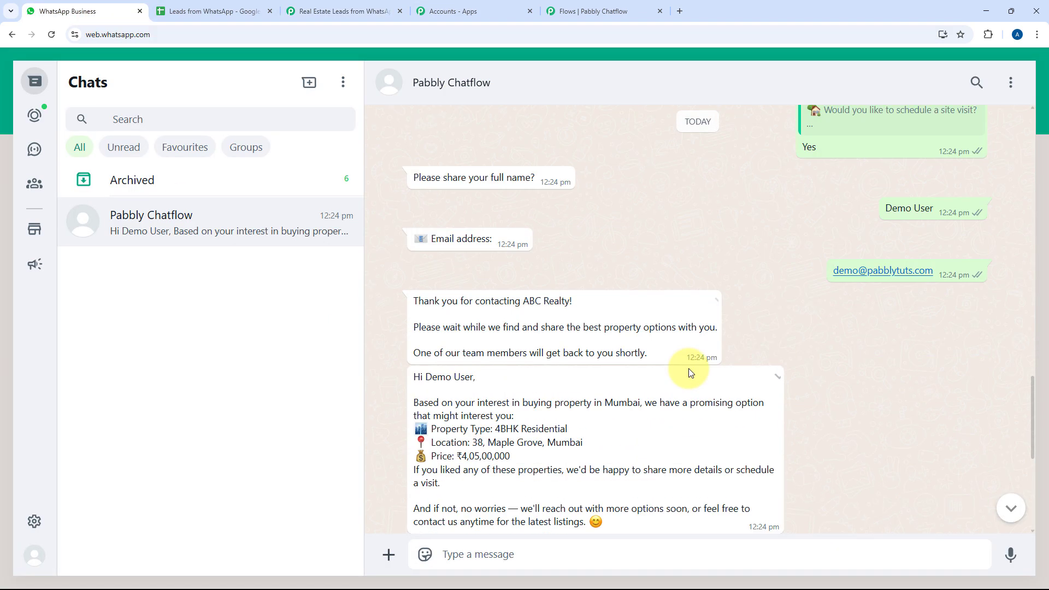
{"action": "scroll", "coordinate": [552, 329], "scroll_direction": "up", "scroll_amount": 3}
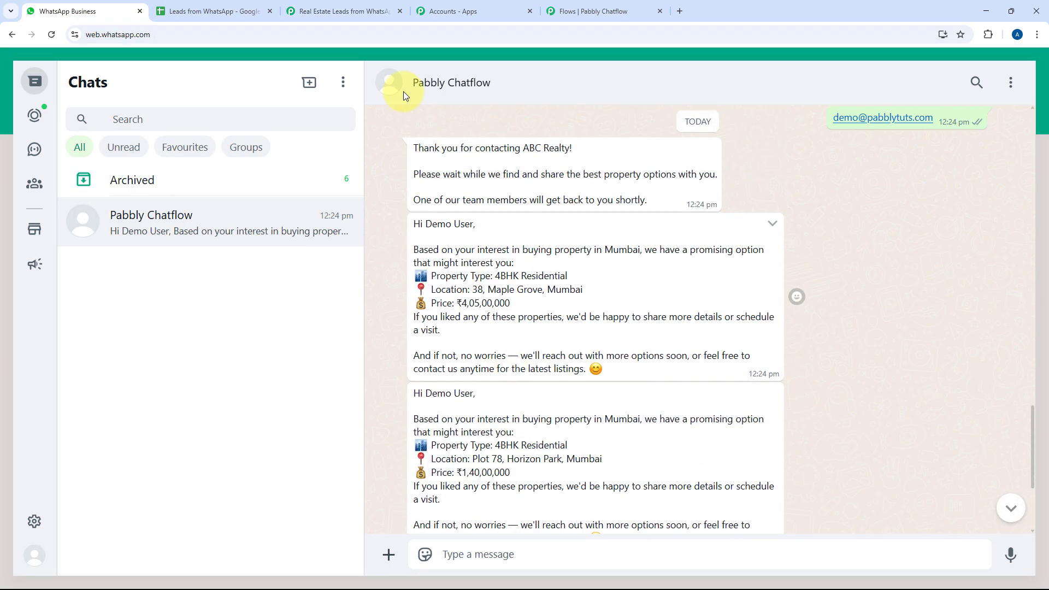
Survey the real-estate qualification flow's nodes in Chatflow, then bring up the Leads from WhatsApp Buyer sheet
{"action": "left_click", "coordinate": [571, 7]}
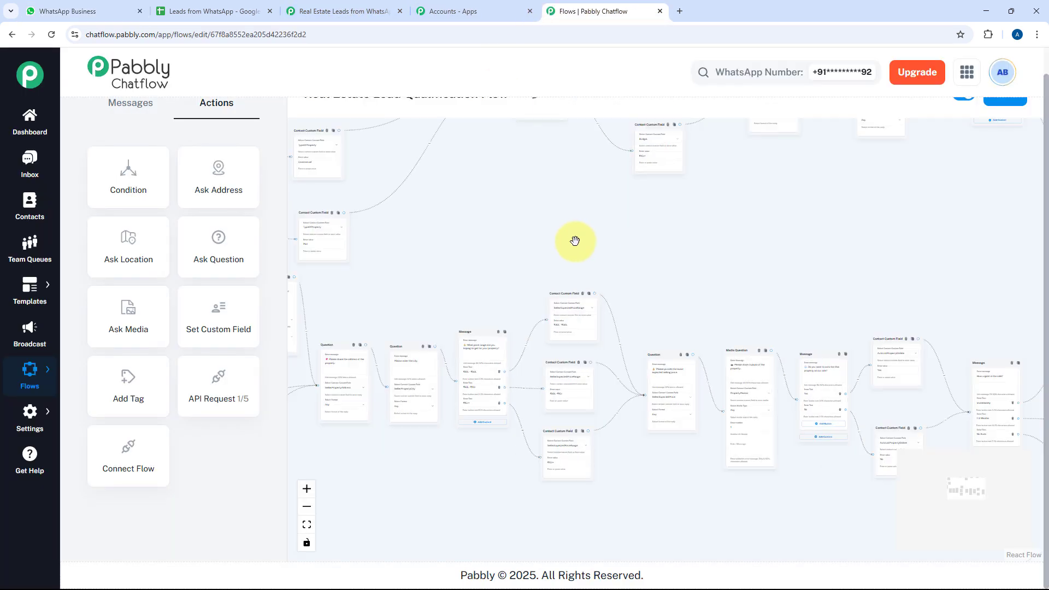
{"action": "scroll", "coordinate": [574, 241], "scroll_direction": "down", "scroll_amount": 3}
{"action": "left_click_drag", "start_coordinate": [683, 264], "coordinate": [517, 242]}
{"action": "scroll", "coordinate": [646, 270], "scroll_direction": "down", "scroll_amount": 1}
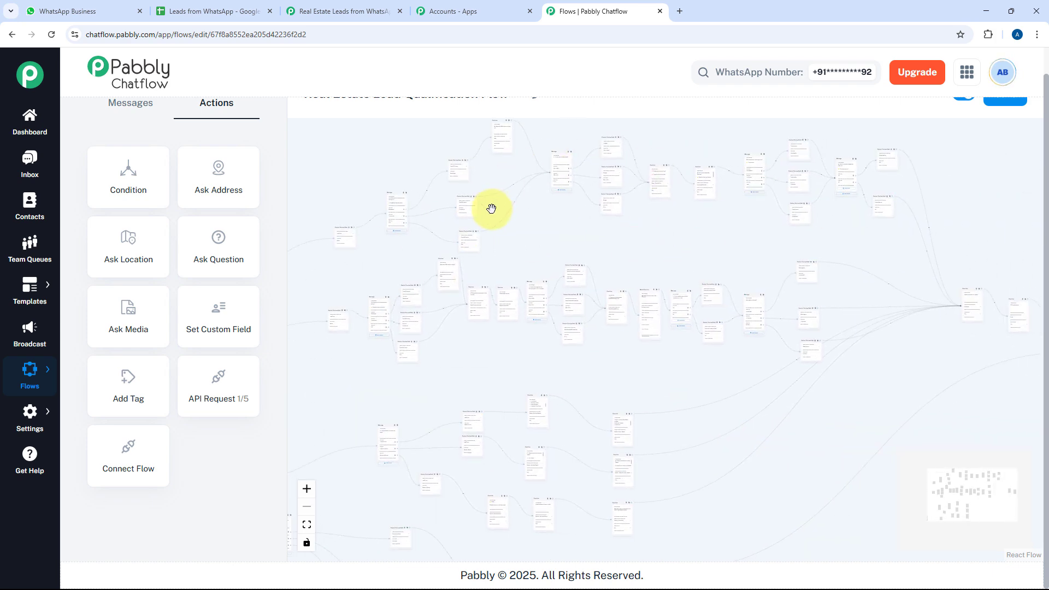
{"action": "scroll", "coordinate": [656, 229], "scroll_direction": "up", "scroll_amount": 5}
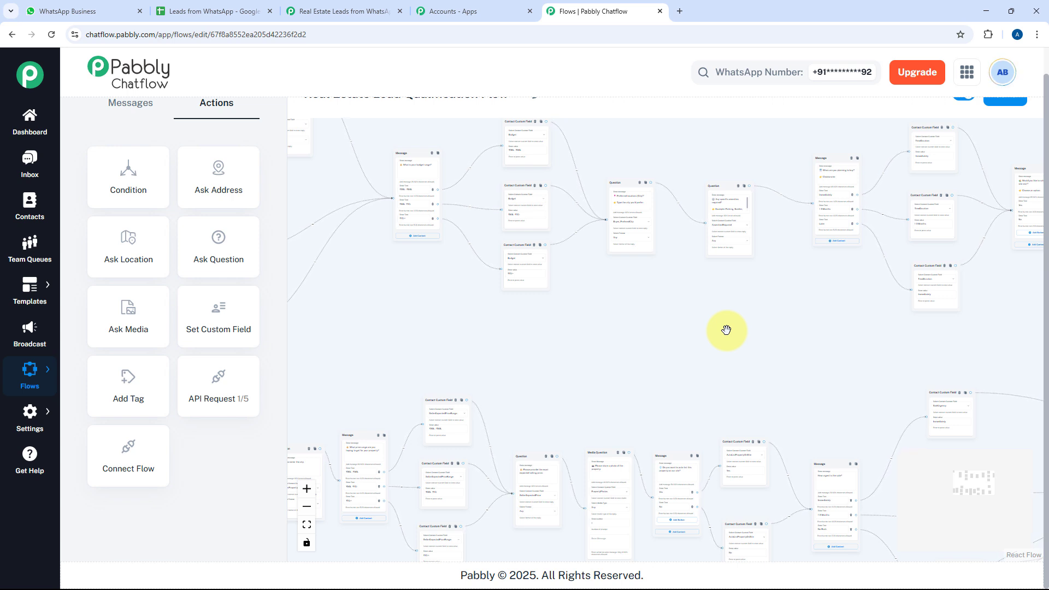
{"action": "scroll", "coordinate": [456, 330], "scroll_direction": "up", "scroll_amount": 4}
{"action": "left_click_drag", "start_coordinate": [457, 330], "coordinate": [720, 413]}
{"action": "left_click_drag", "start_coordinate": [579, 191], "coordinate": [689, 251]}
{"action": "scroll", "coordinate": [477, 267], "scroll_direction": "down", "scroll_amount": 5}
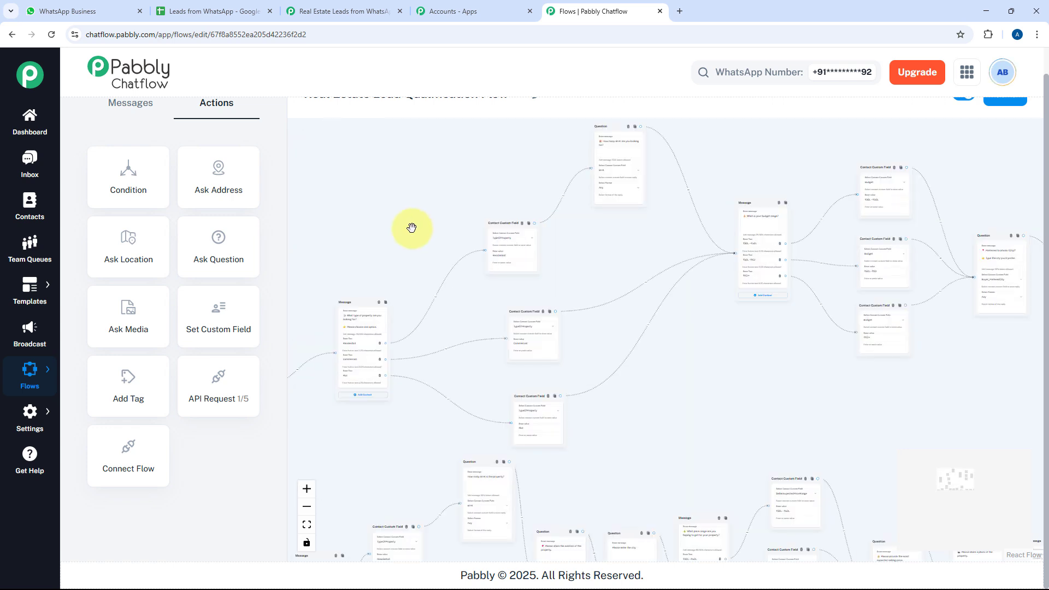
{"action": "left_click", "coordinate": [183, 11]}
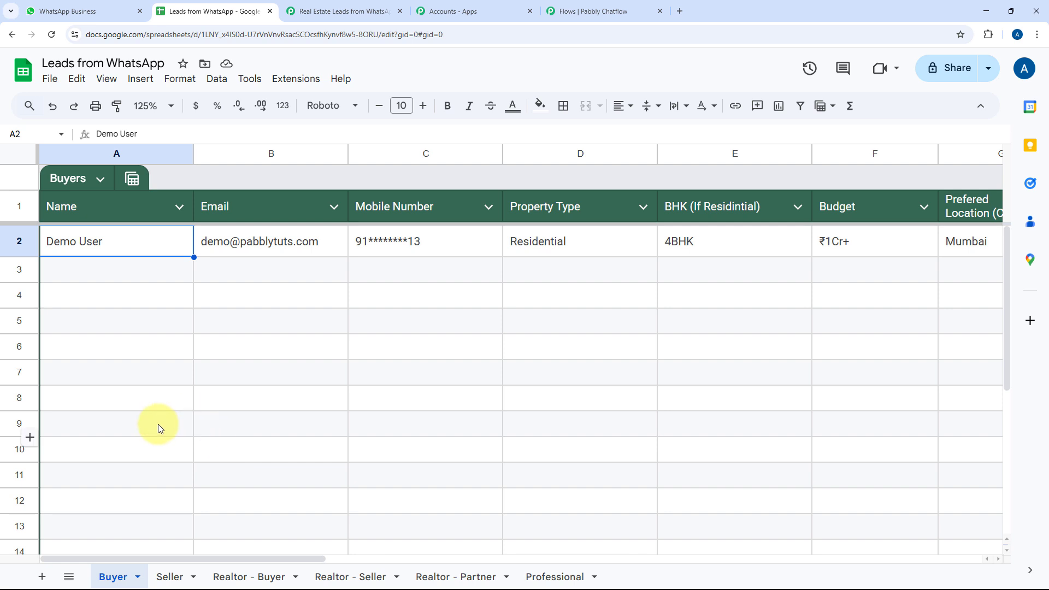
Browse the Seller, Buyer, Realtor - Buyer/Seller/Partner and Professional sheets, then return to the Chatflow flow
{"action": "left_click", "coordinate": [170, 576]}
{"action": "scroll", "coordinate": [288, 463], "scroll_direction": "down", "scroll_amount": 3}
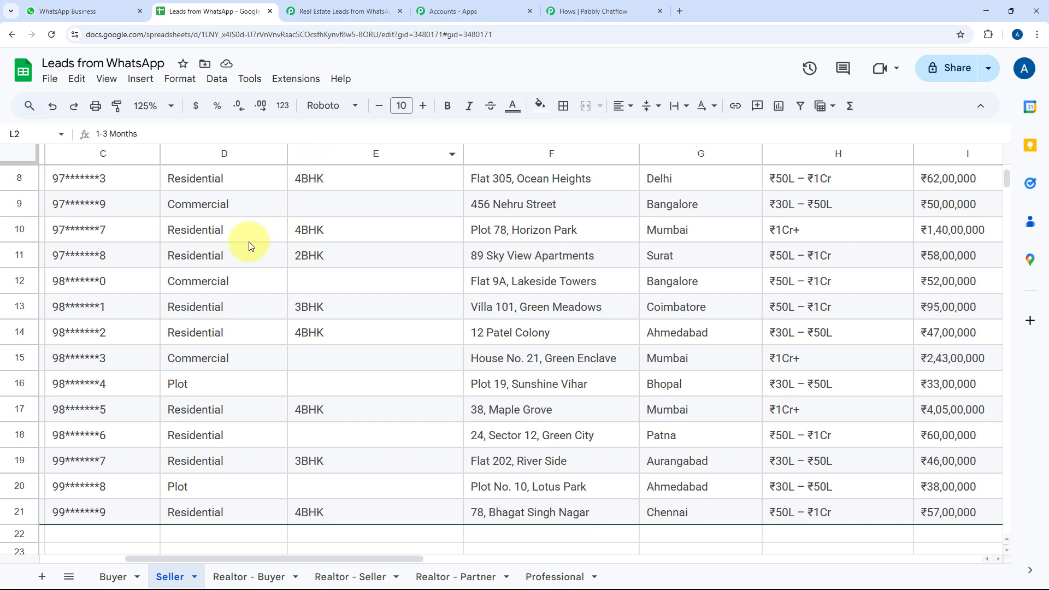
{"action": "left_click", "coordinate": [121, 575]}
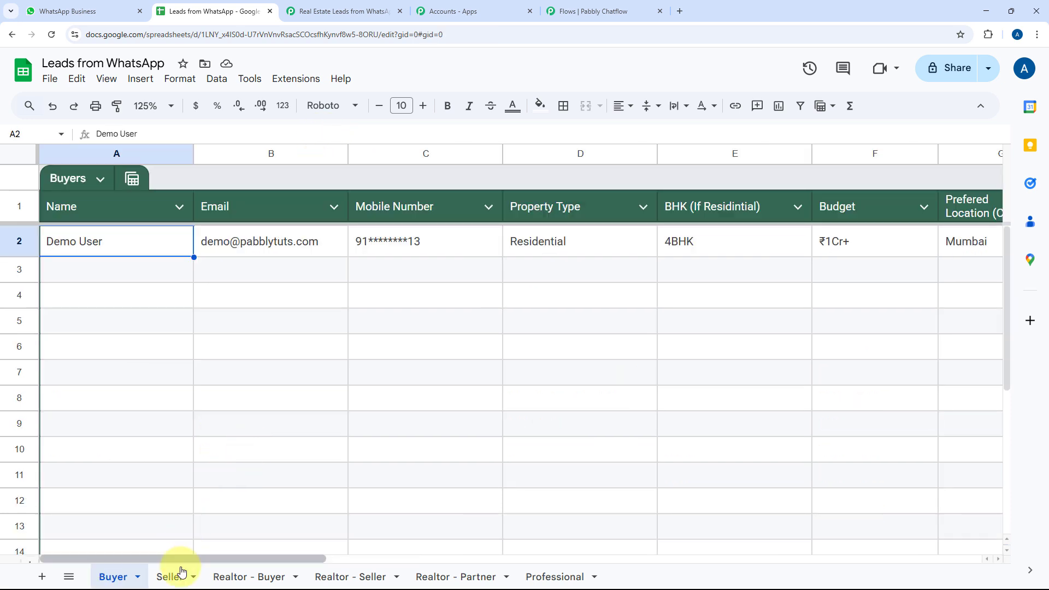
{"action": "left_click", "coordinate": [177, 578]}
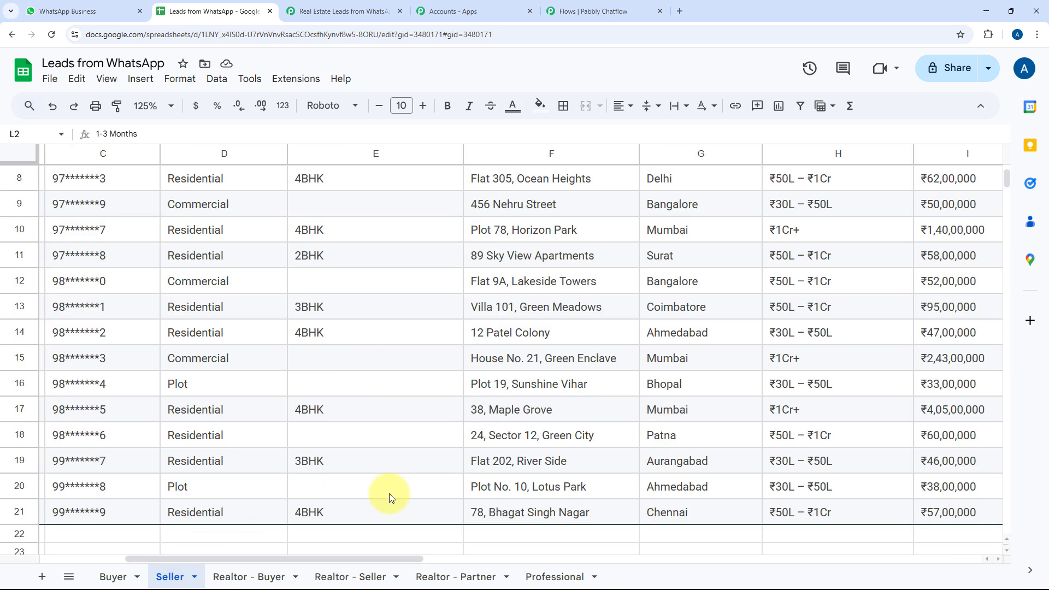
{"action": "left_click", "coordinate": [259, 577]}
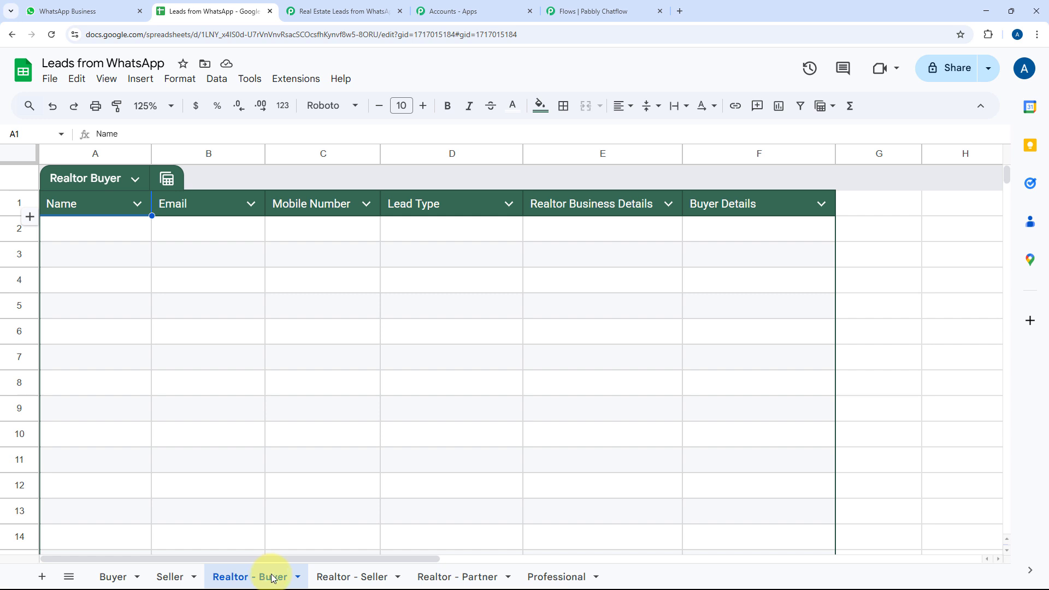
{"action": "left_click", "coordinate": [363, 577]}
{"action": "left_click", "coordinate": [444, 577]}
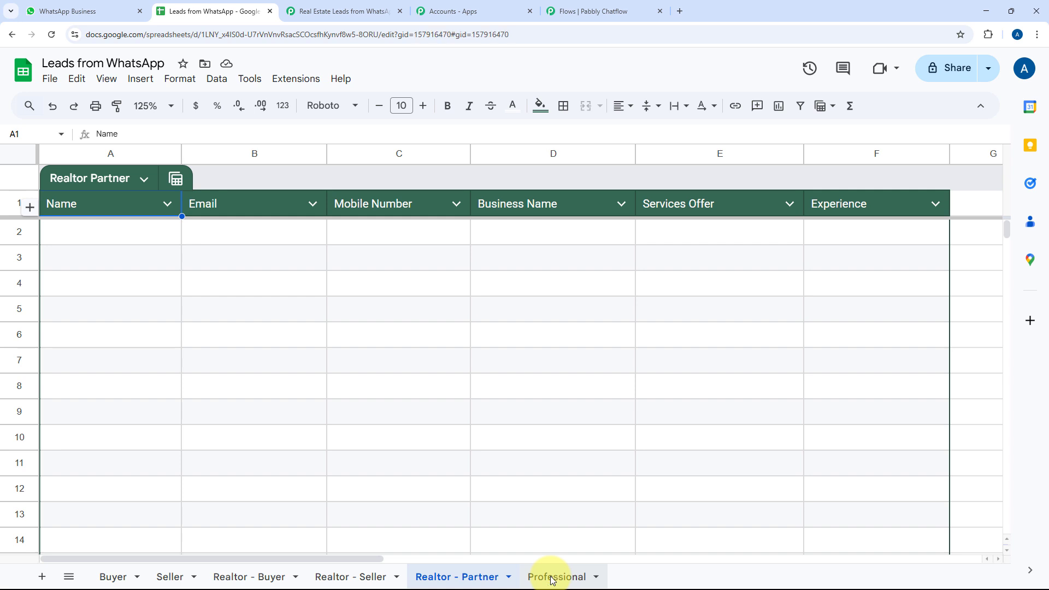
{"action": "left_click", "coordinate": [551, 577]}
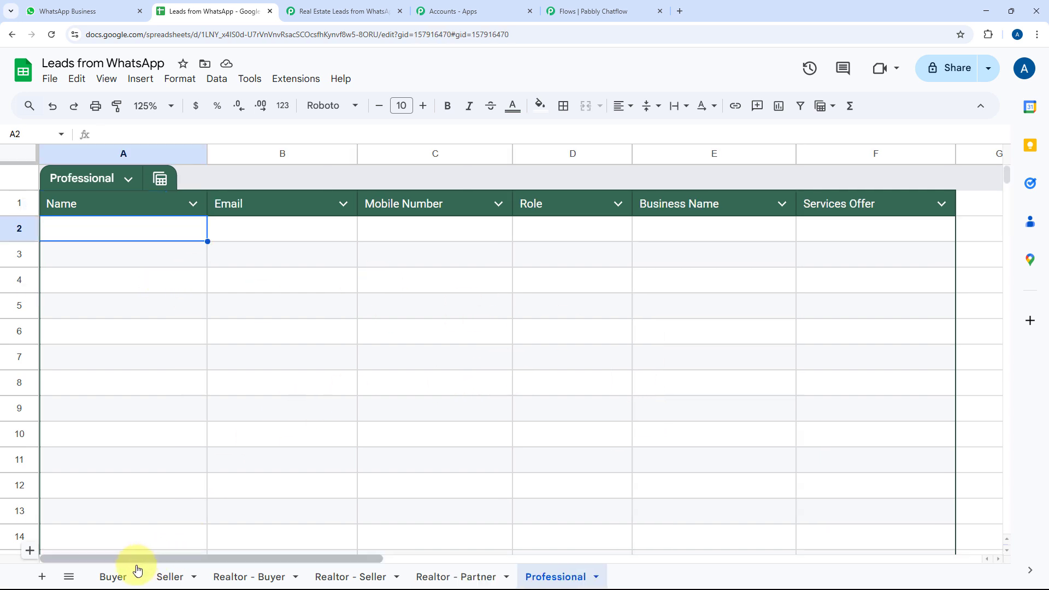
{"action": "left_click", "coordinate": [115, 575]}
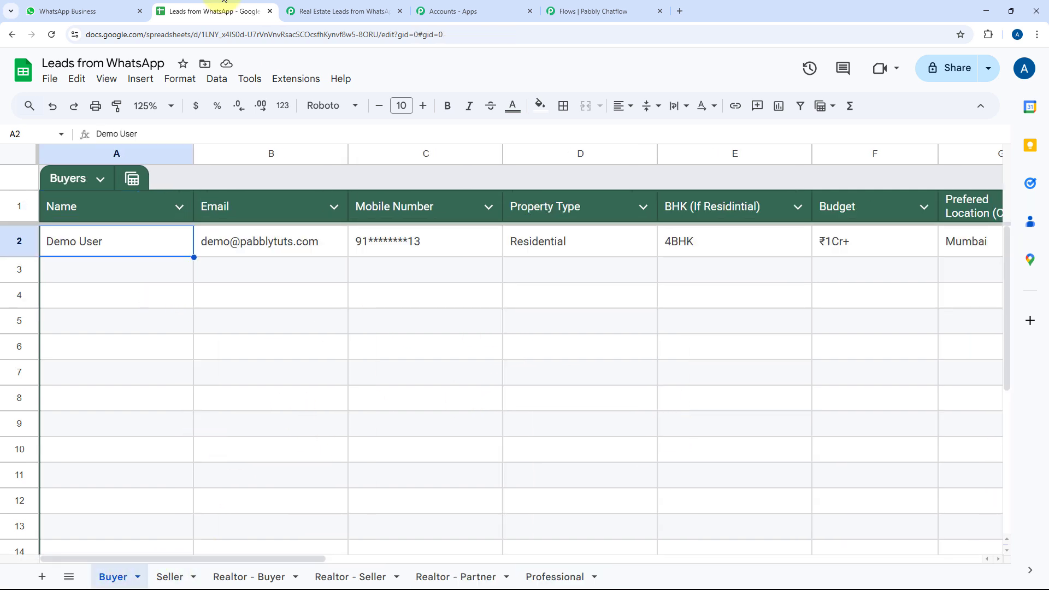
{"action": "left_click", "coordinate": [578, 5]}
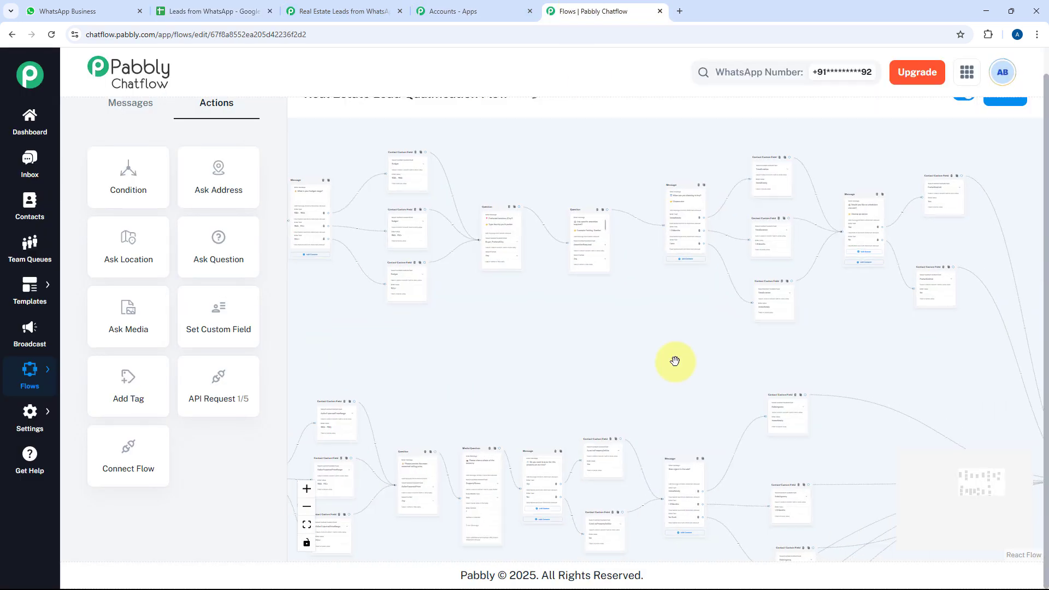
Zoom into the API Request node to check its webhook URL, then return to the Pabbly Connect workflow
{"action": "left_click_drag", "start_coordinate": [675, 361], "coordinate": [344, 351]}
{"action": "left_click_drag", "start_coordinate": [848, 377], "coordinate": [667, 192]}
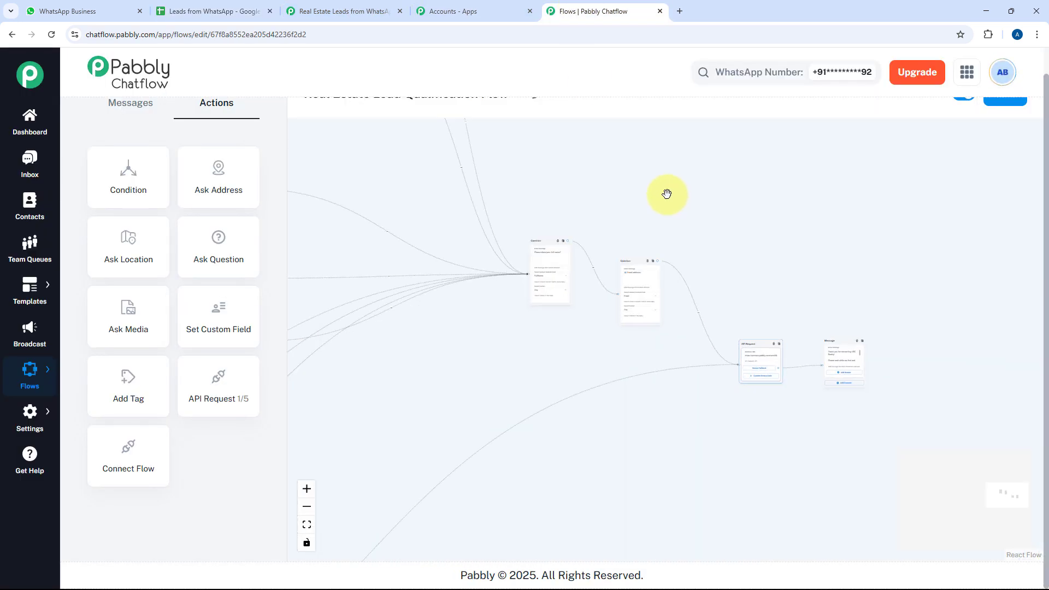
{"action": "scroll", "coordinate": [762, 343], "scroll_direction": "up", "scroll_amount": 6}
{"action": "left_click_drag", "start_coordinate": [737, 300], "coordinate": [685, 250]}
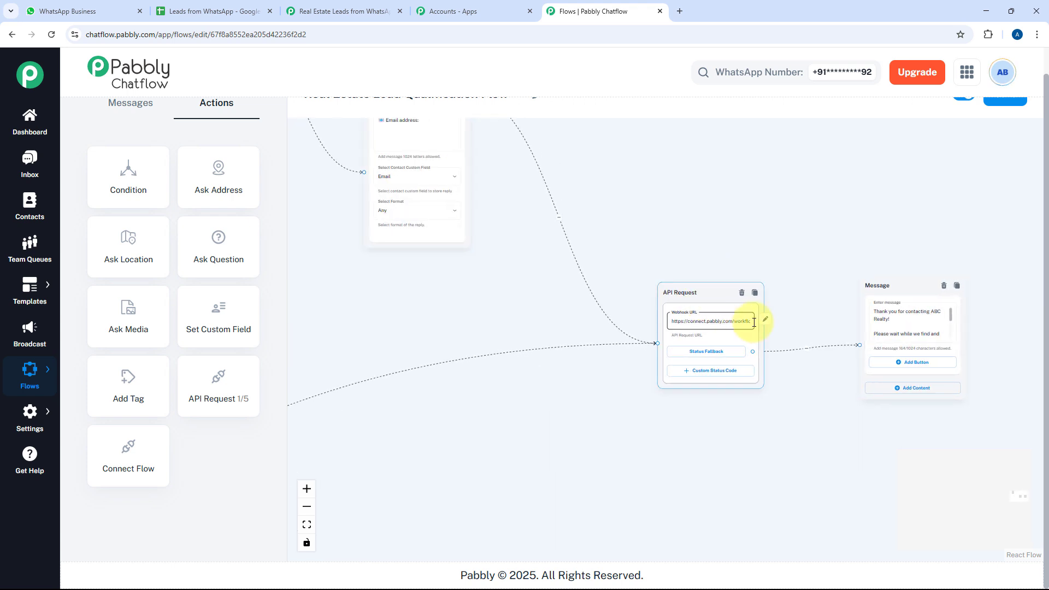
{"action": "scroll", "coordinate": [745, 322], "scroll_direction": "up", "scroll_amount": 4}
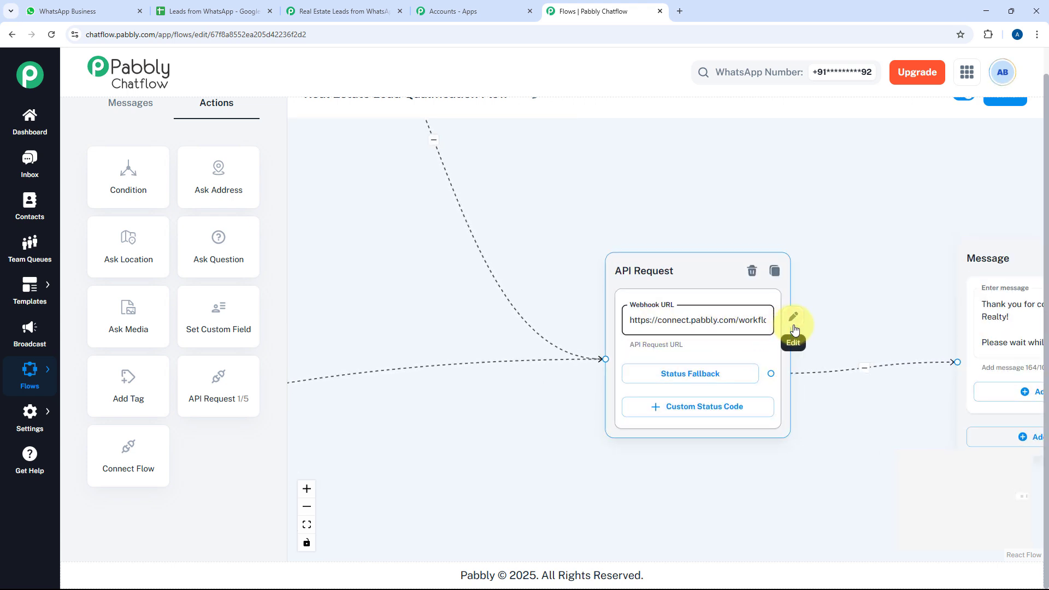
{"action": "left_click", "coordinate": [306, 11]}
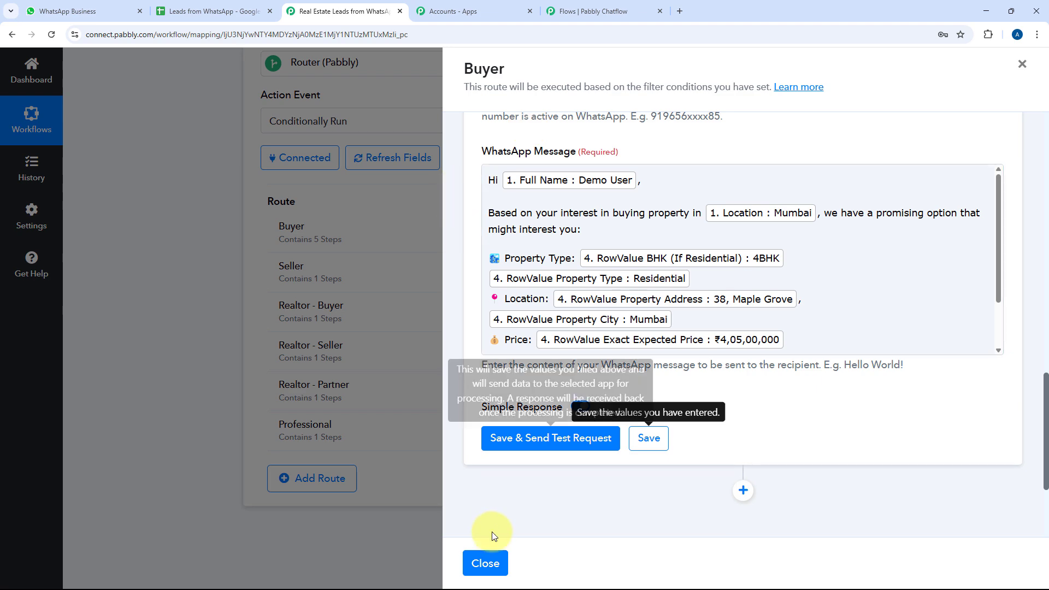
Close the Buyer route, inspect the Seller route's Google Sheets add-row step, and collapse the Router step
{"action": "left_click", "coordinate": [483, 560]}
{"action": "scroll", "coordinate": [459, 153], "scroll_direction": "up", "scroll_amount": 4}
{"action": "scroll", "coordinate": [486, 166], "scroll_direction": "down", "scroll_amount": 4}
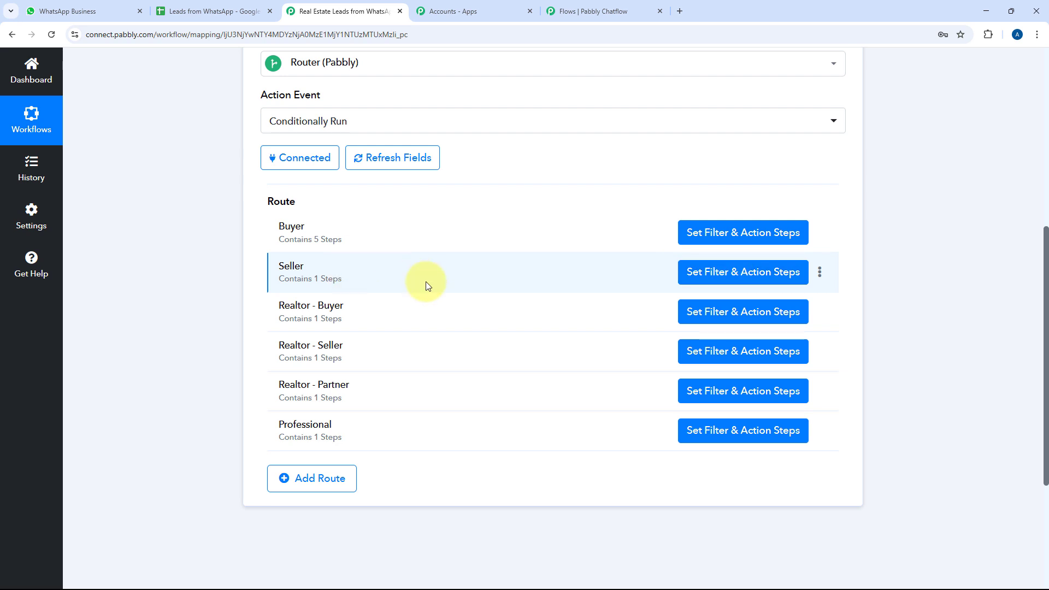
{"action": "left_click", "coordinate": [738, 272]}
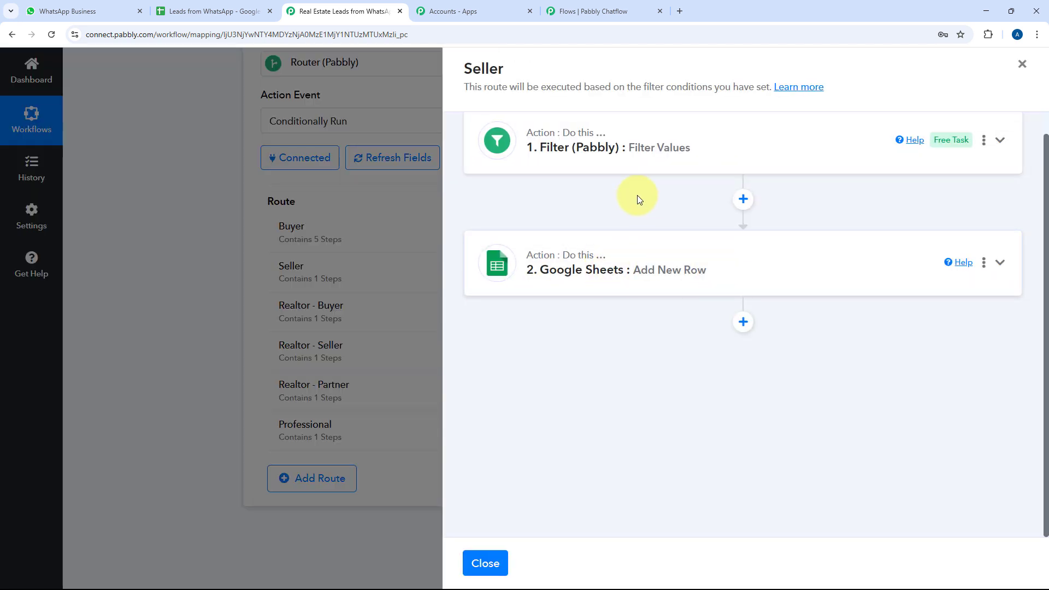
{"action": "left_click", "coordinate": [687, 245]}
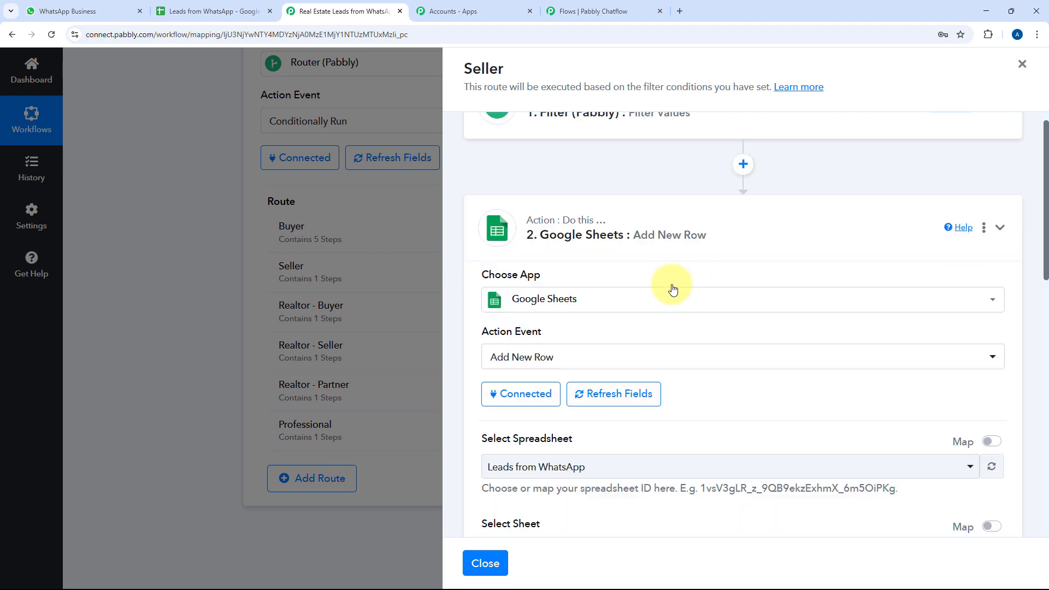
{"action": "left_click", "coordinate": [712, 251]}
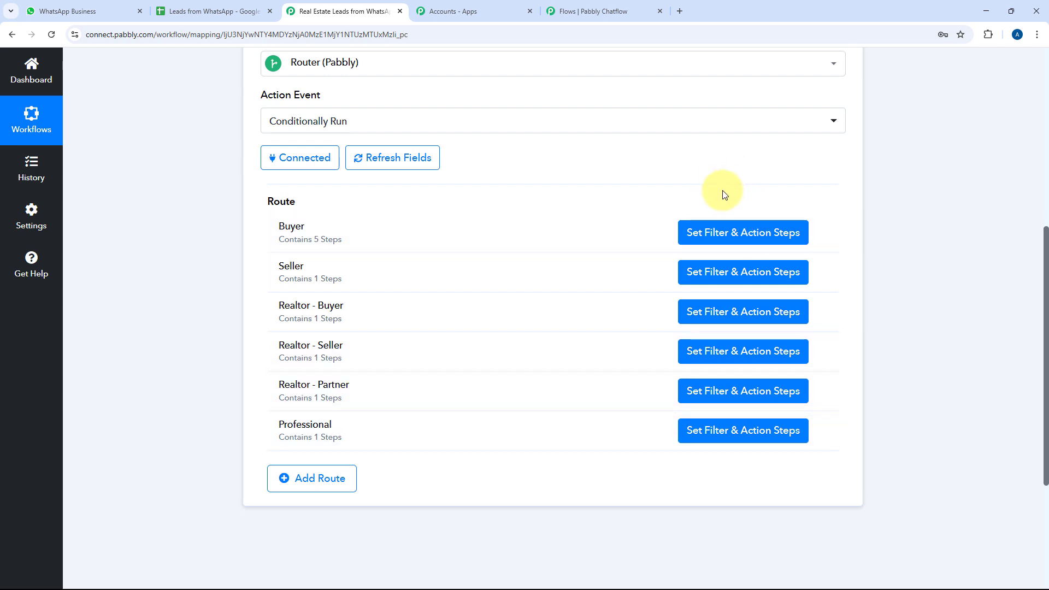
{"action": "scroll", "coordinate": [601, 229], "scroll_direction": "up", "scroll_amount": 3}
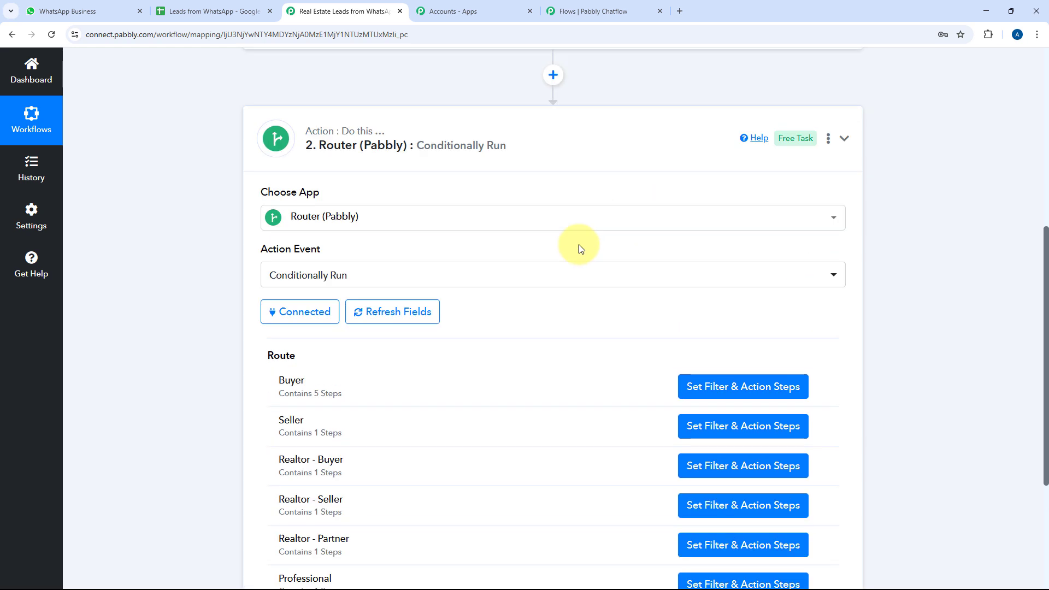
{"action": "left_click", "coordinate": [595, 152]}
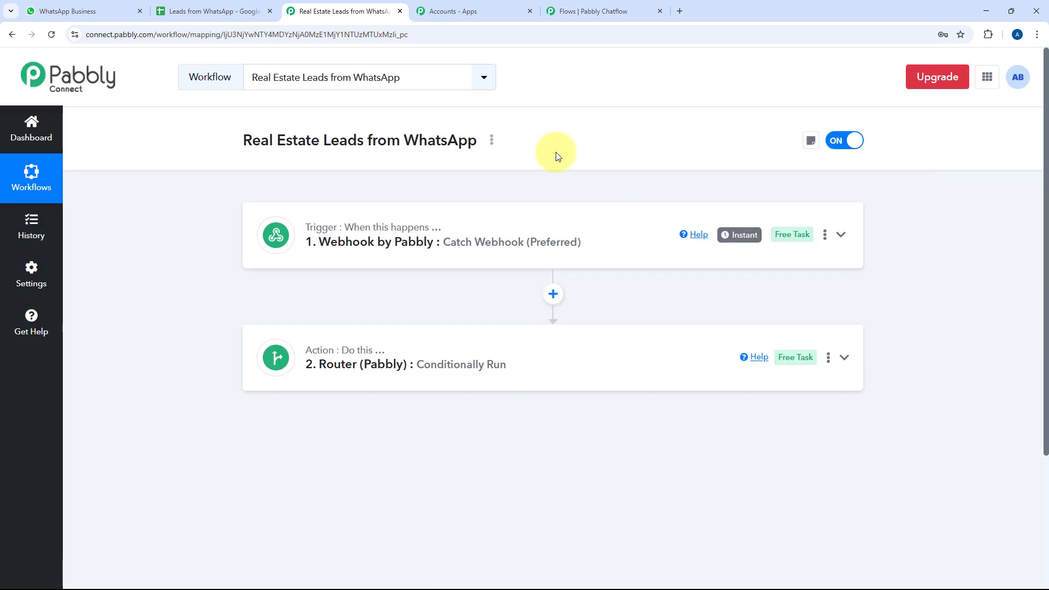
{"action": "left_click", "coordinate": [601, 11]}
Zoom out and pan across the whole lead qualification flow, then go to the WhatsApp Business chat
{"action": "scroll", "coordinate": [572, 175], "scroll_direction": "down", "scroll_amount": 10}
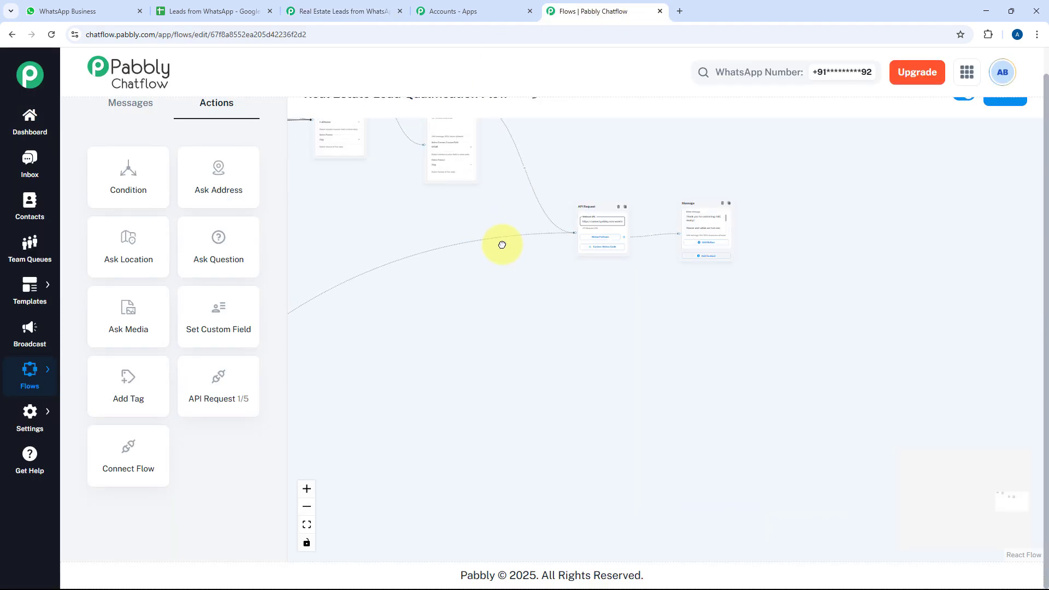
{"action": "scroll", "coordinate": [512, 310], "scroll_direction": "down", "scroll_amount": 1}
{"action": "left_click_drag", "start_coordinate": [511, 311], "coordinate": [802, 355]}
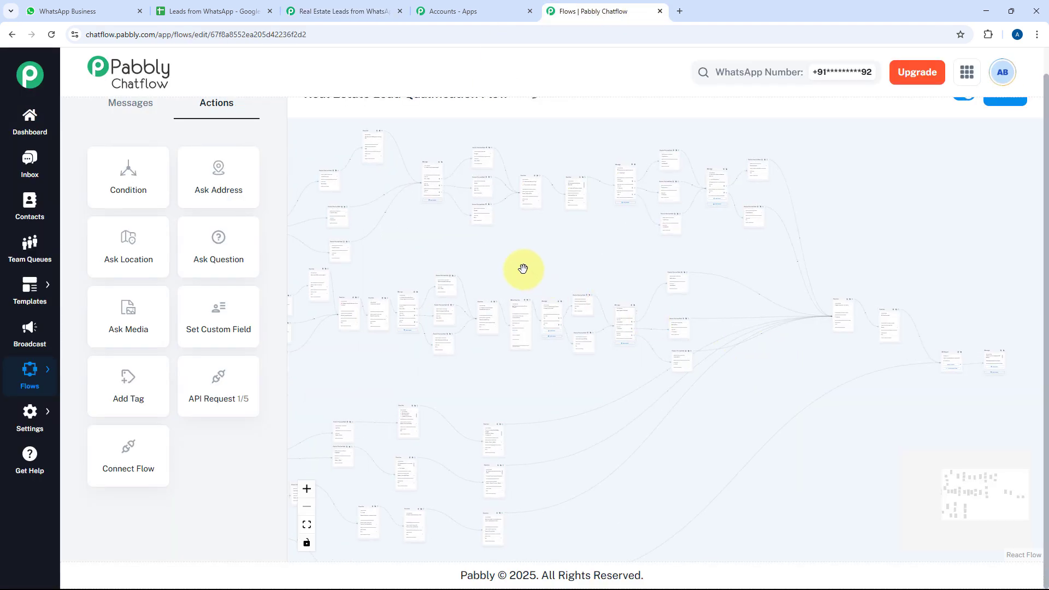
{"action": "left_click_drag", "start_coordinate": [522, 267], "coordinate": [730, 275]}
{"action": "left_click_drag", "start_coordinate": [639, 267], "coordinate": [664, 235]}
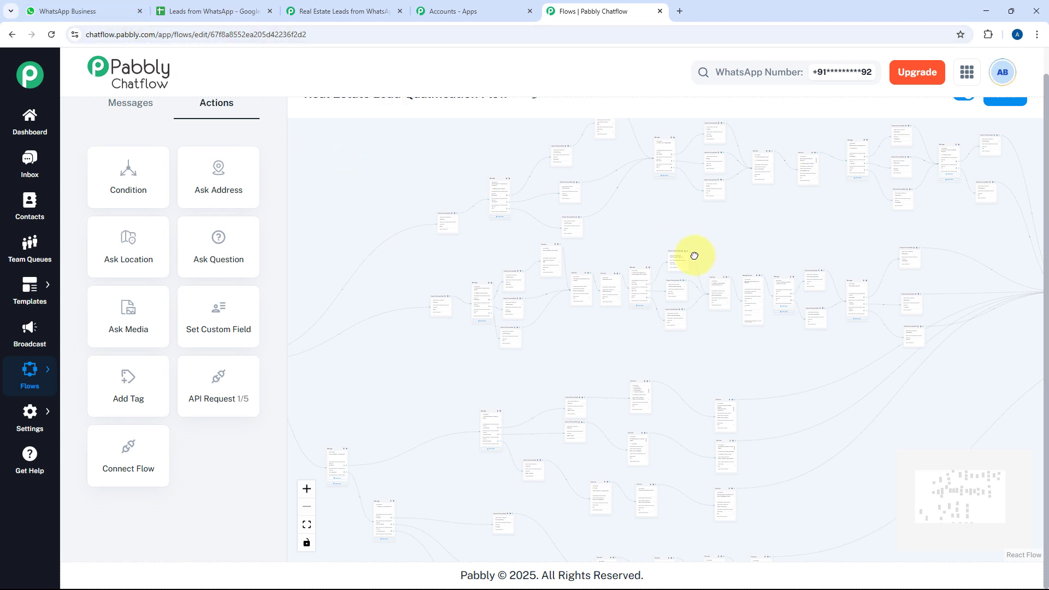
{"action": "left_click_drag", "start_coordinate": [693, 255], "coordinate": [695, 293]}
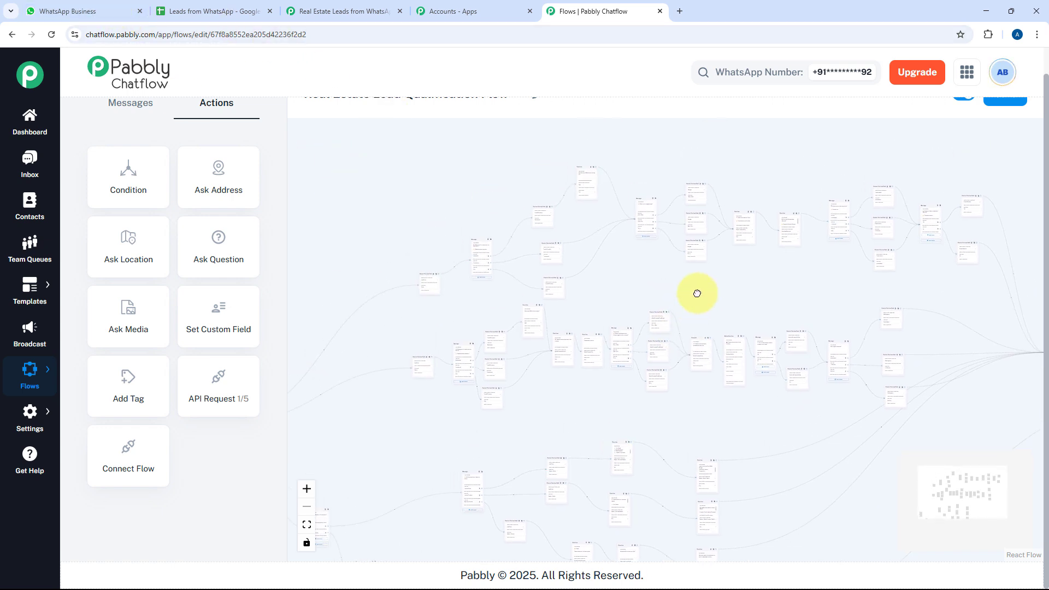
{"action": "left_click", "coordinate": [124, 5]}
Greet the chatbot with Hello, choose Sell Property and Residential, and reply 3BHK
{"action": "scroll", "coordinate": [698, 316], "scroll_direction": "down", "scroll_amount": 5}
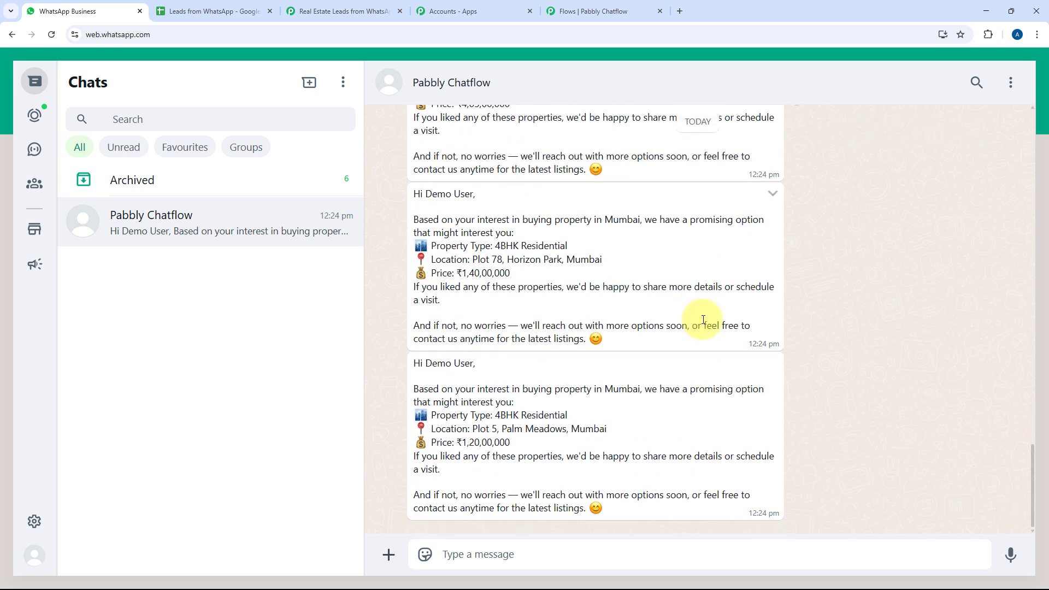
{"action": "left_click", "coordinate": [551, 552]}
{"action": "type", "text": "Hel"}
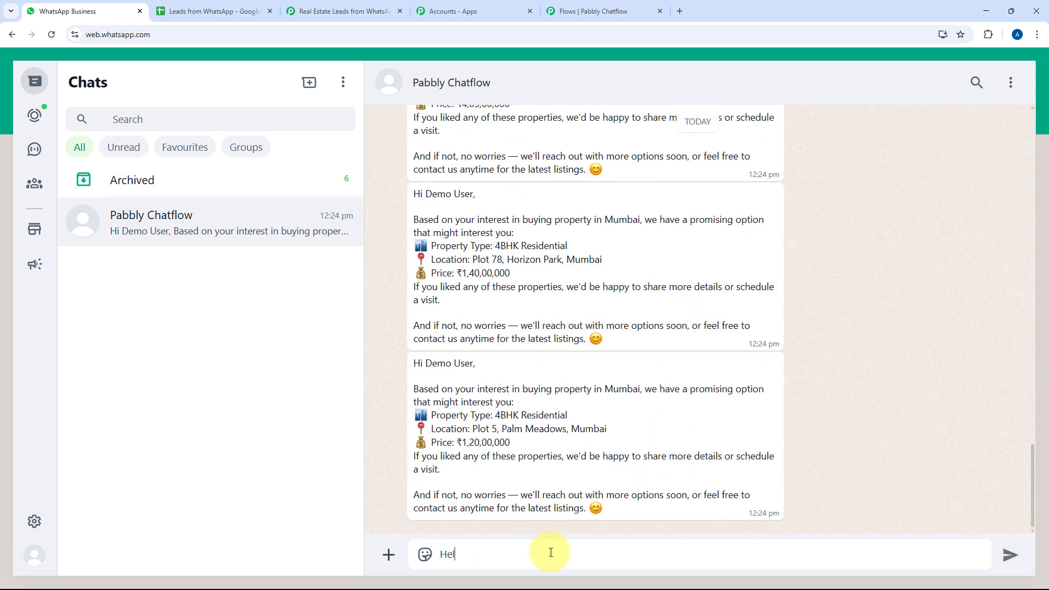
{"action": "type", "text": "lo"}
{"action": "key", "text": "Return"}
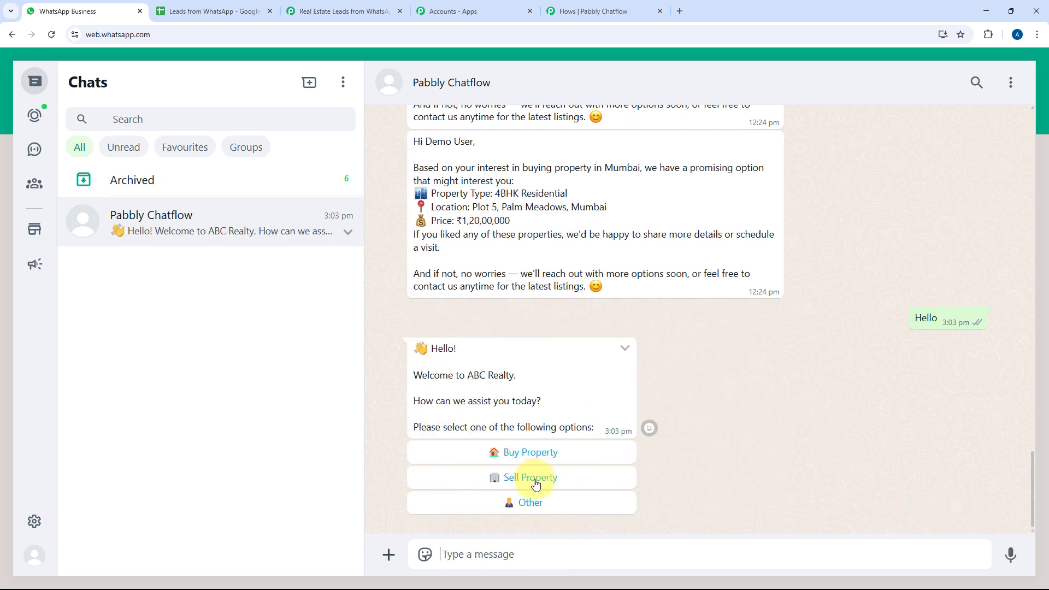
{"action": "left_click", "coordinate": [536, 480]}
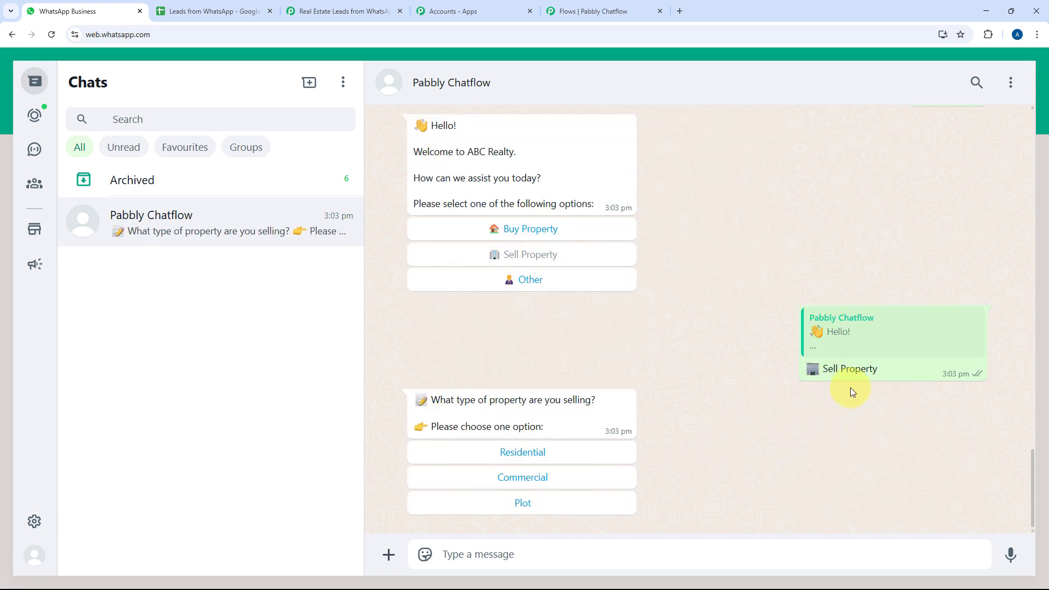
{"action": "left_click", "coordinate": [542, 460]}
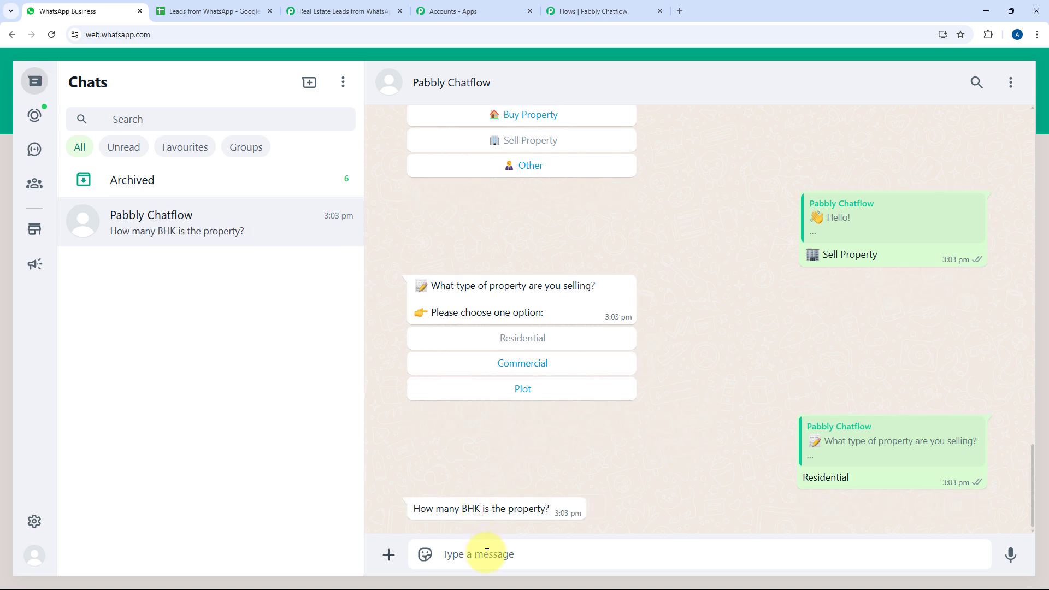
{"action": "type", "text": "3BHK"}
{"action": "left_click", "coordinate": [1009, 557]}
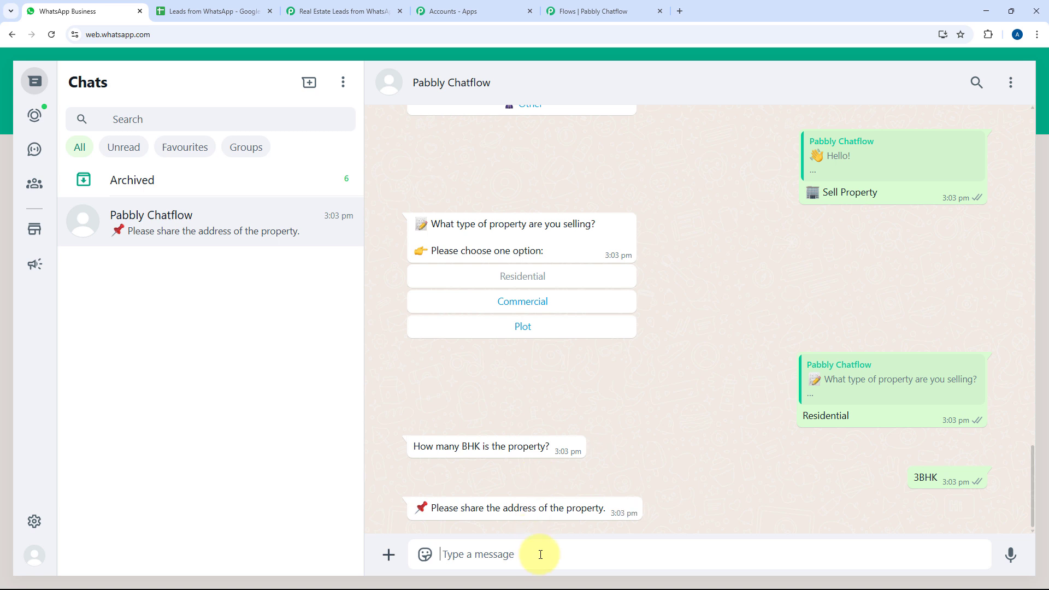
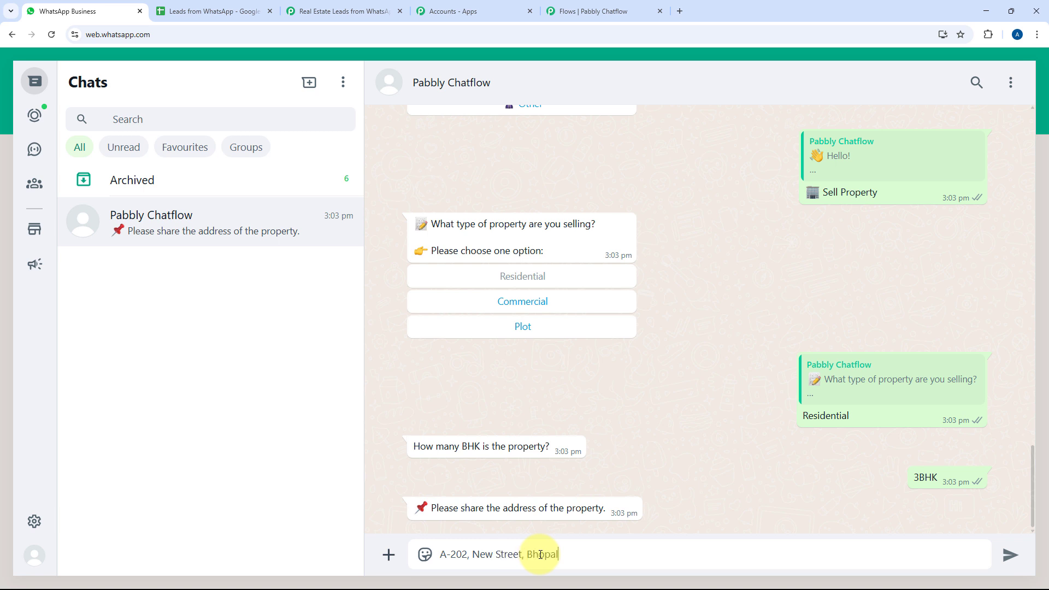
Send the property's street address, Bhopal as the city, the ₹50L - ₹1Cr range and 75L price
{"action": "key", "text": "Return"}
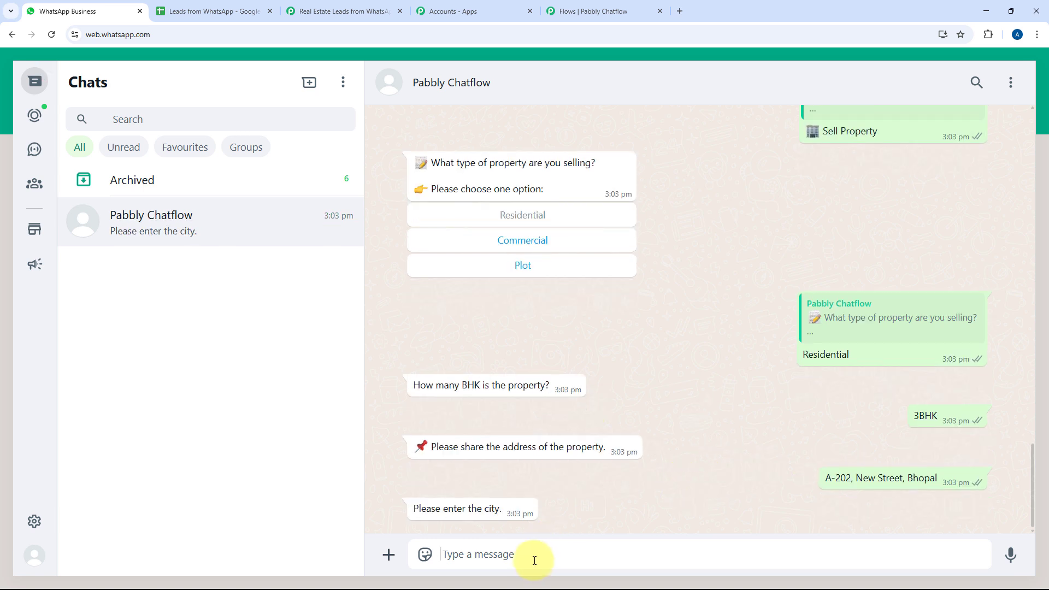
{"action": "type", "text": "Bhopal"}
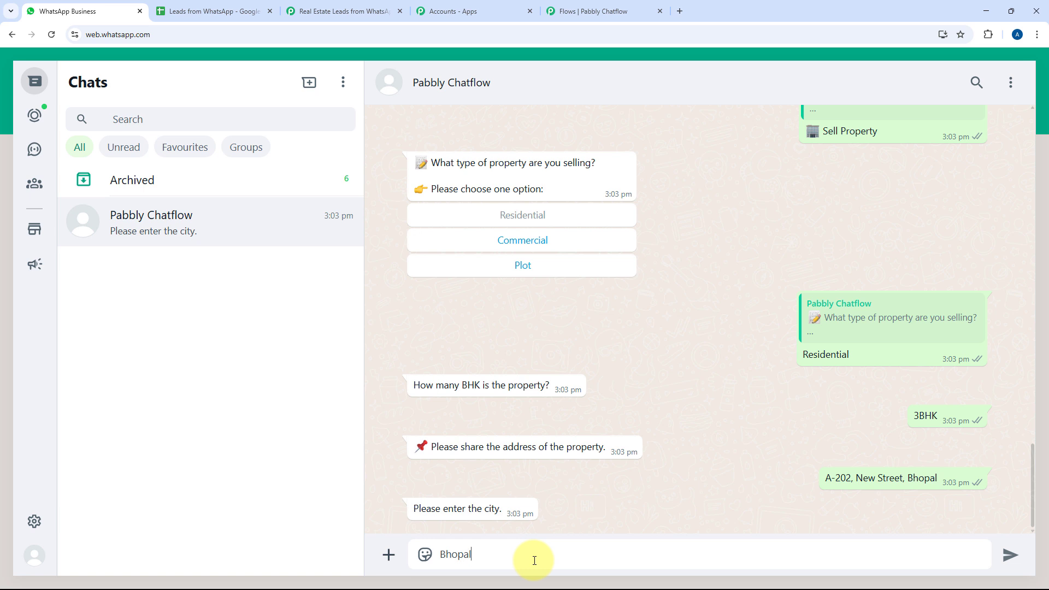
{"action": "key", "text": "Return"}
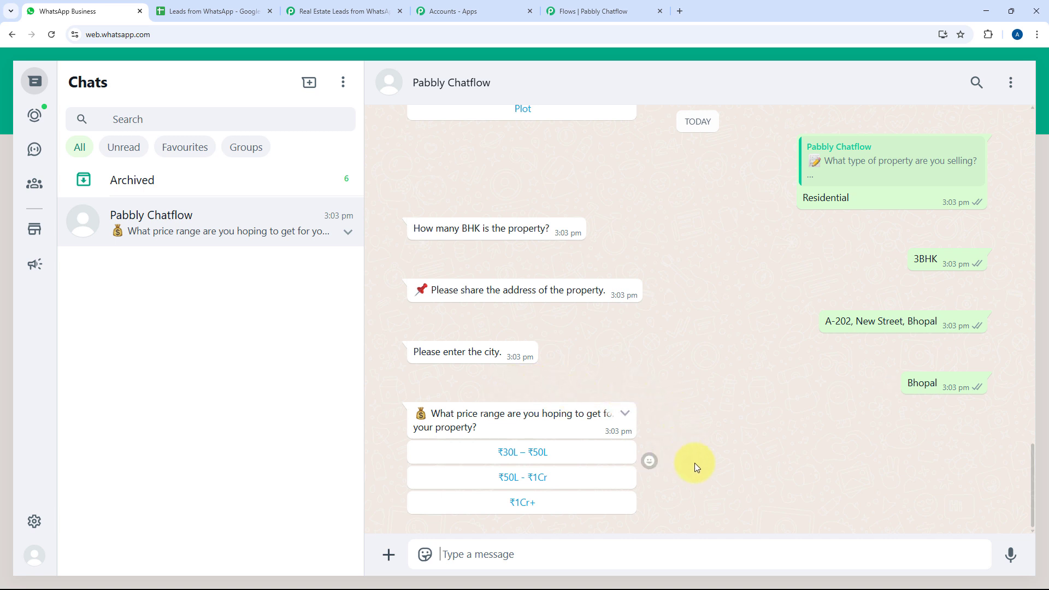
{"action": "left_click", "coordinate": [503, 483]}
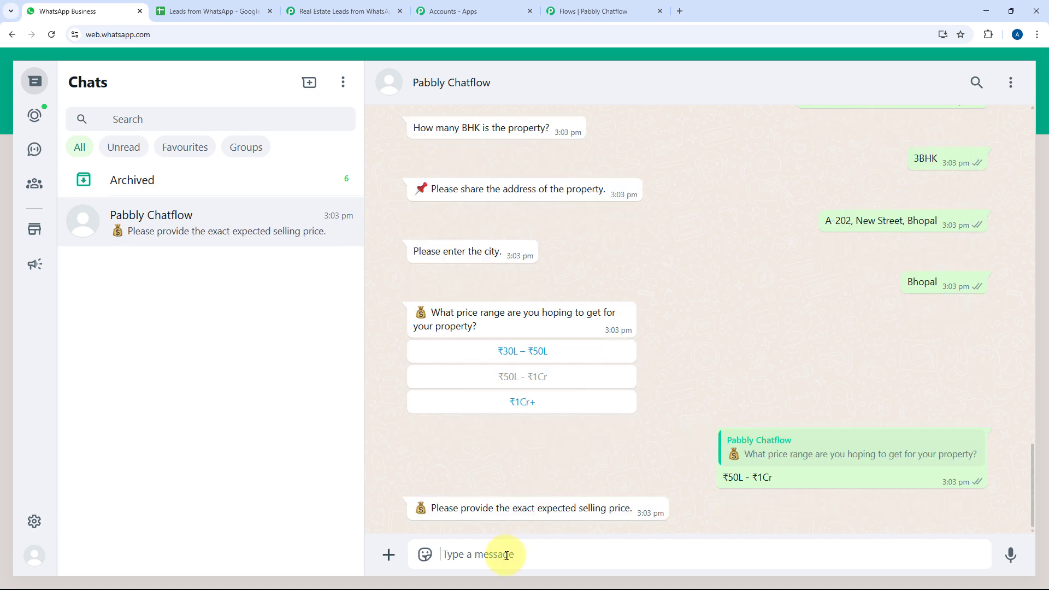
{"action": "type", "text": "75L"}
{"action": "key", "text": "Return"}
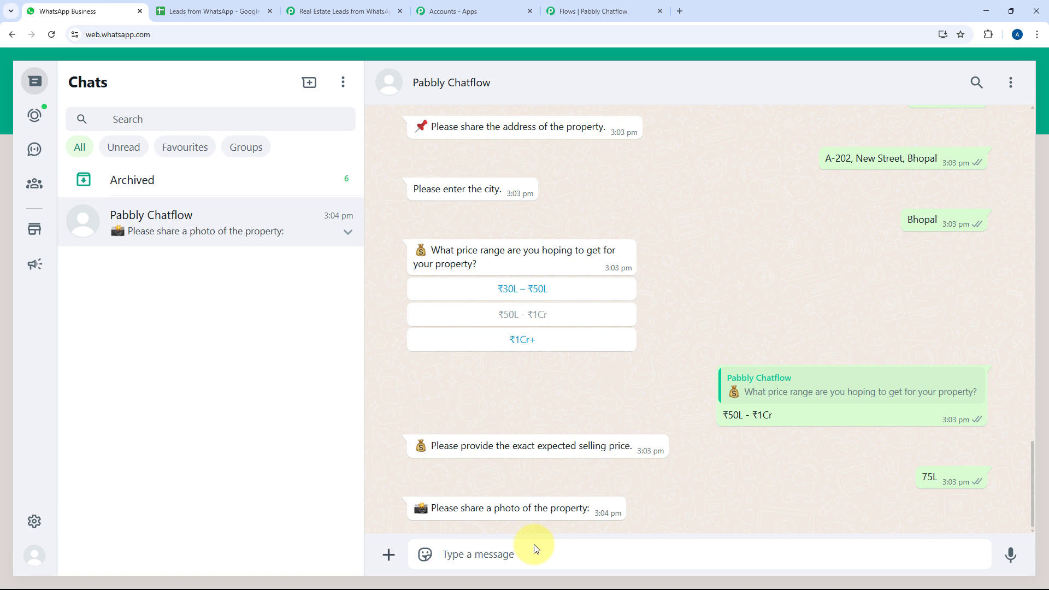
Attach the house photo from Downloads and send it to the chatbot
{"action": "left_click", "coordinate": [388, 555]}
{"action": "left_click", "coordinate": [416, 318]}
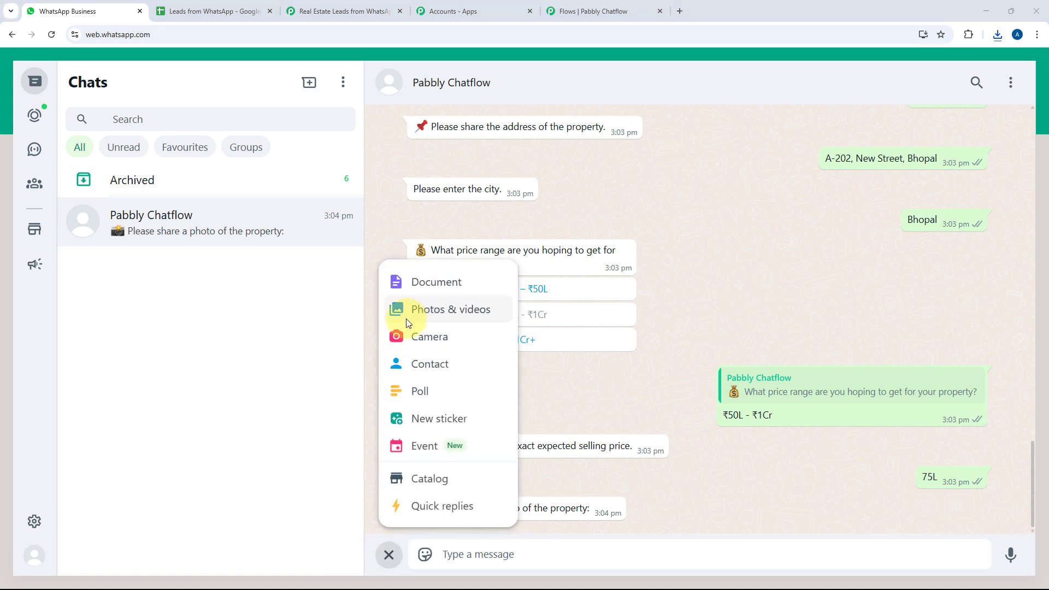
{"action": "left_click", "coordinate": [148, 132]}
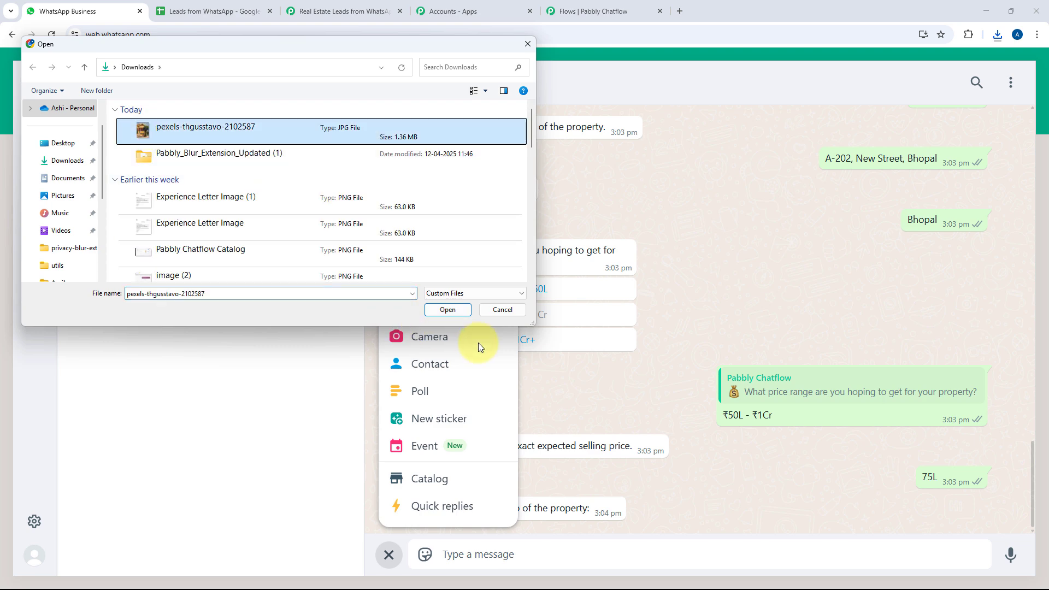
{"action": "left_click", "coordinate": [457, 310]}
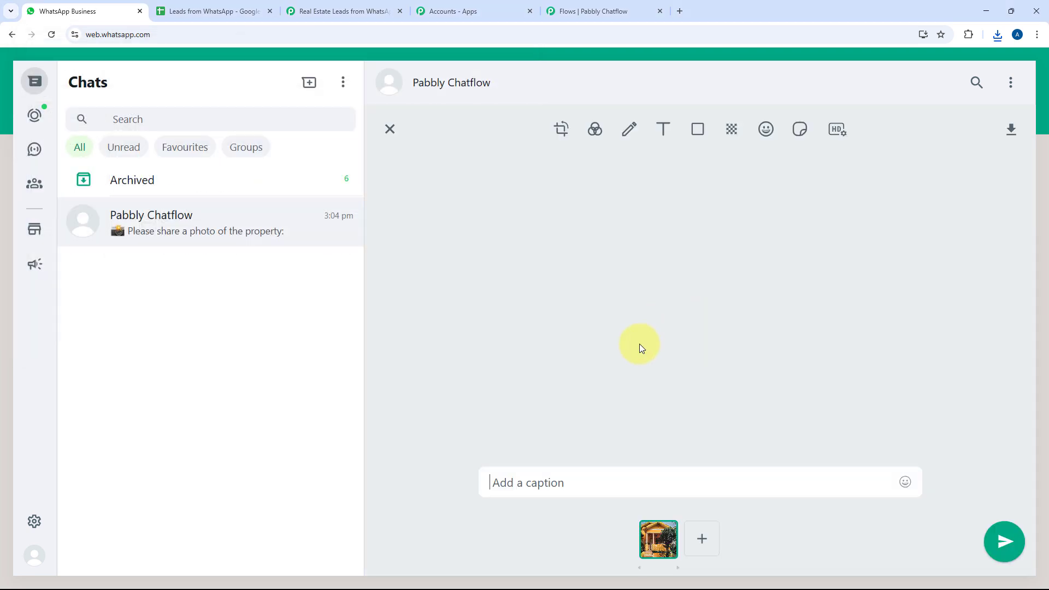
{"action": "left_click", "coordinate": [1004, 543]}
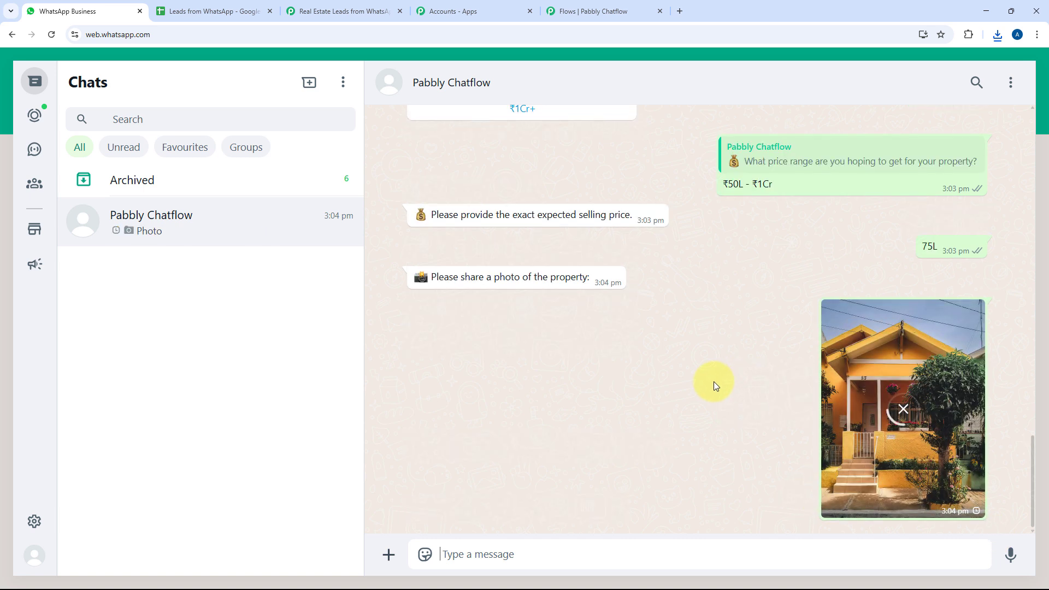
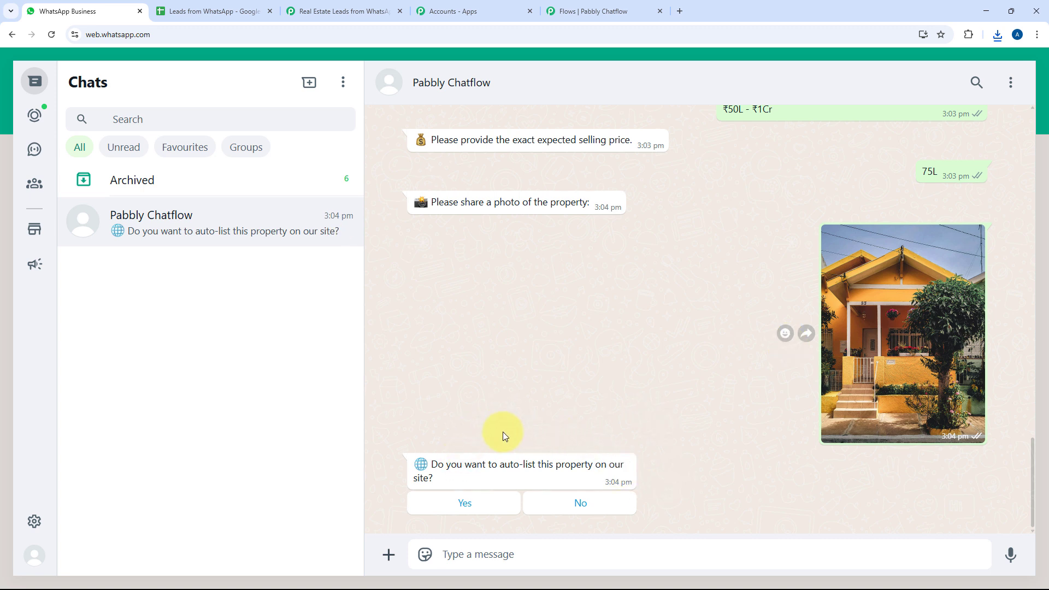
Decline auto-listing, choose No Rush, then send the seller's full name and e-mail address
{"action": "left_click", "coordinate": [581, 500]}
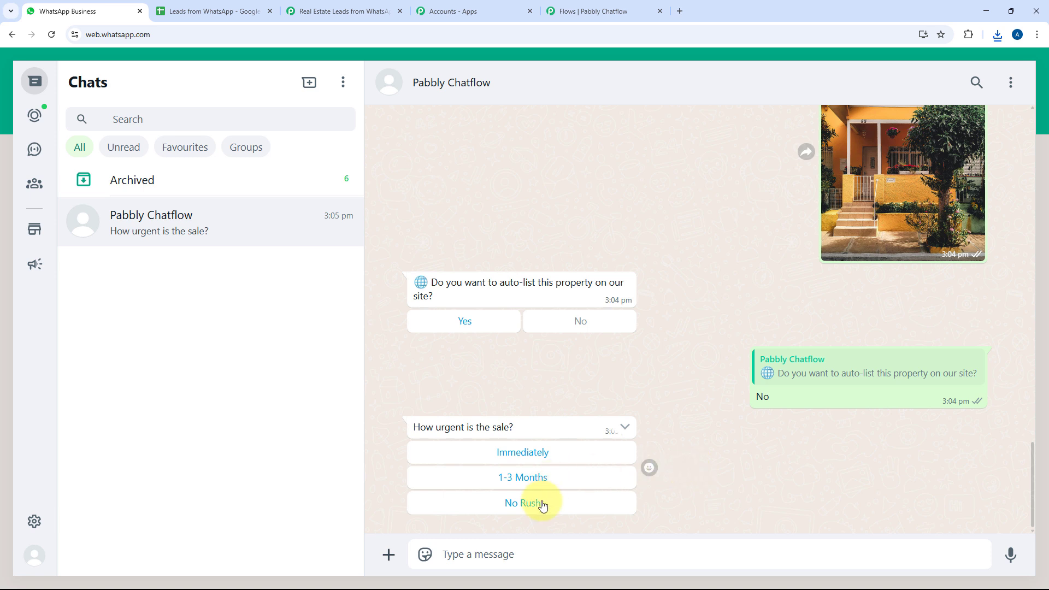
{"action": "left_click", "coordinate": [522, 502]}
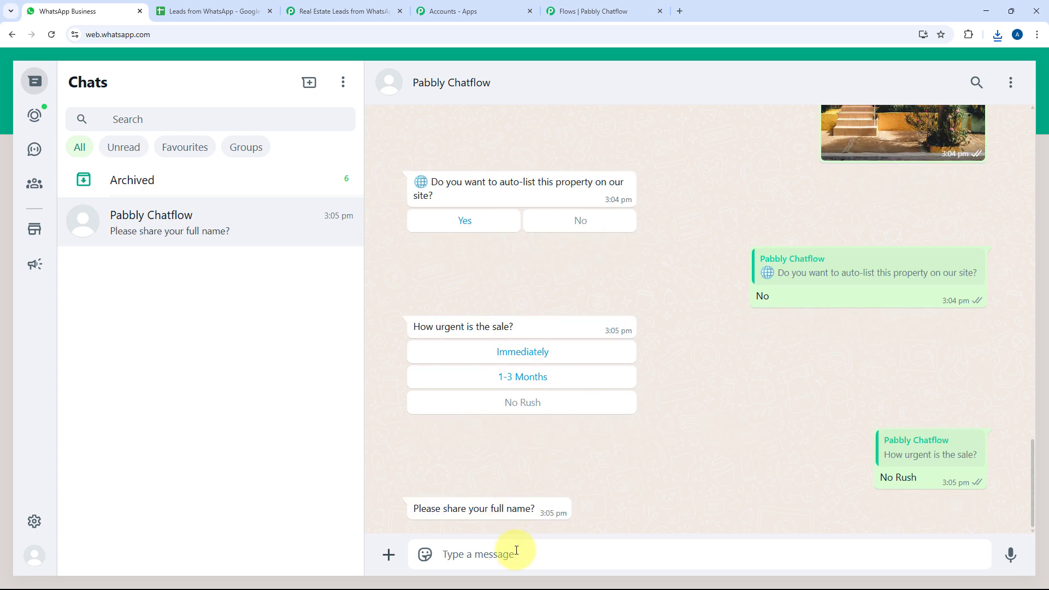
{"action": "left_click", "coordinate": [516, 550]}
{"action": "type", "text": "Demo User"}
{"action": "key", "text": "Return"}
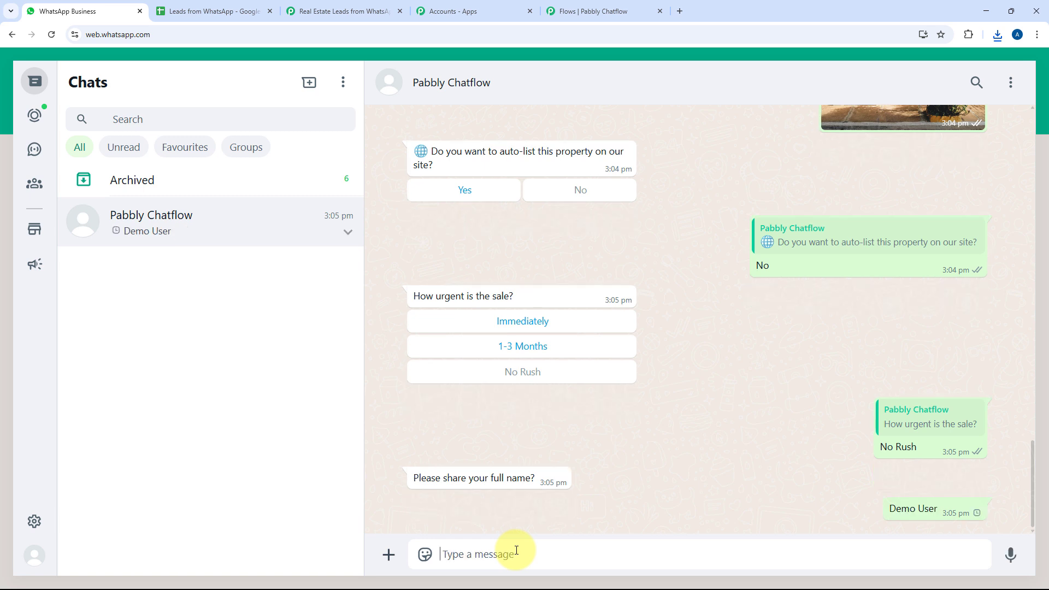
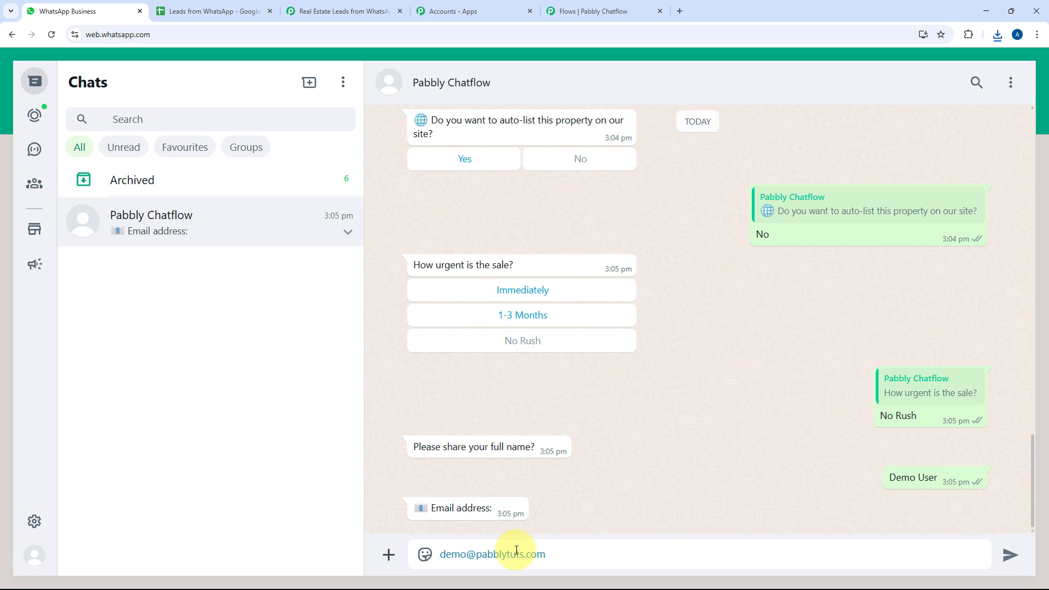
{"action": "key", "text": "Return"}
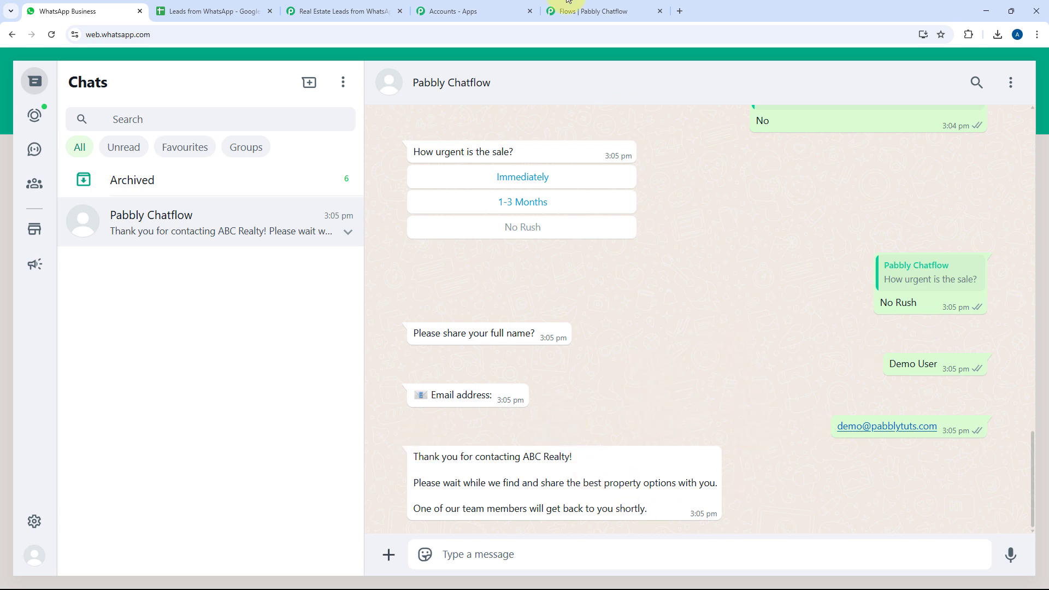
Glance over the Chatflow flow editor, then bring up the Real Estate Leads from WhatsApp workflow
{"action": "left_click", "coordinate": [587, 11]}
{"action": "scroll", "coordinate": [843, 334], "scroll_direction": "up", "scroll_amount": 10}
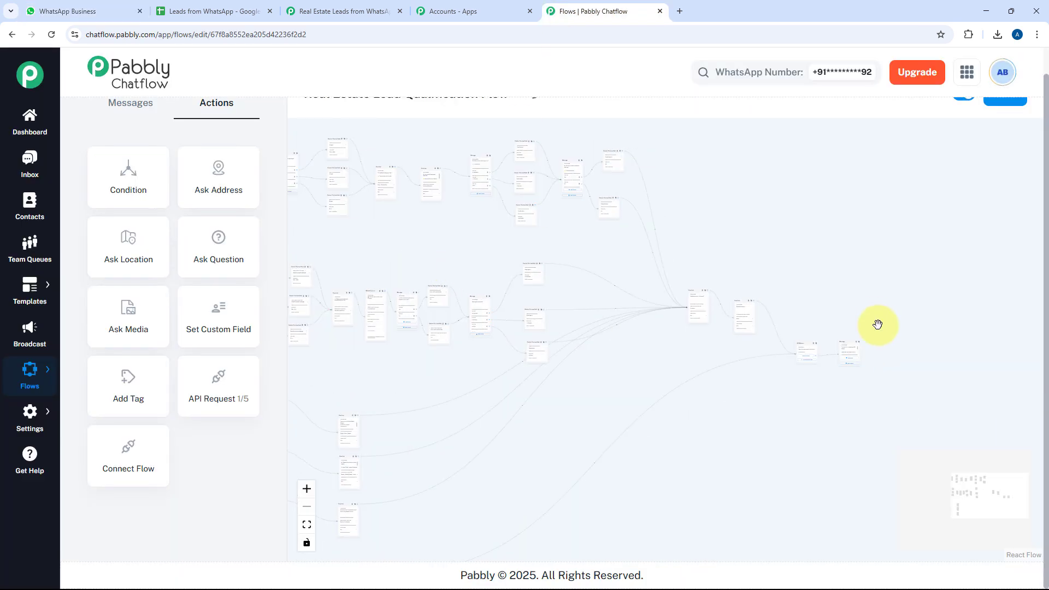
{"action": "scroll", "coordinate": [734, 342], "scroll_direction": "up", "scroll_amount": 3}
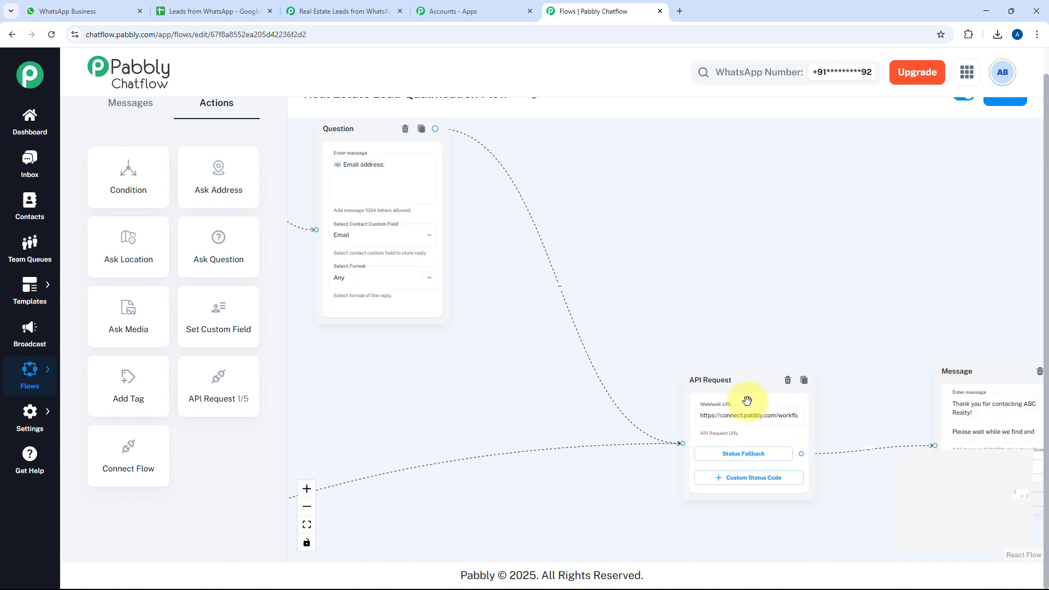
{"action": "scroll", "coordinate": [644, 299], "scroll_direction": "down", "scroll_amount": 3}
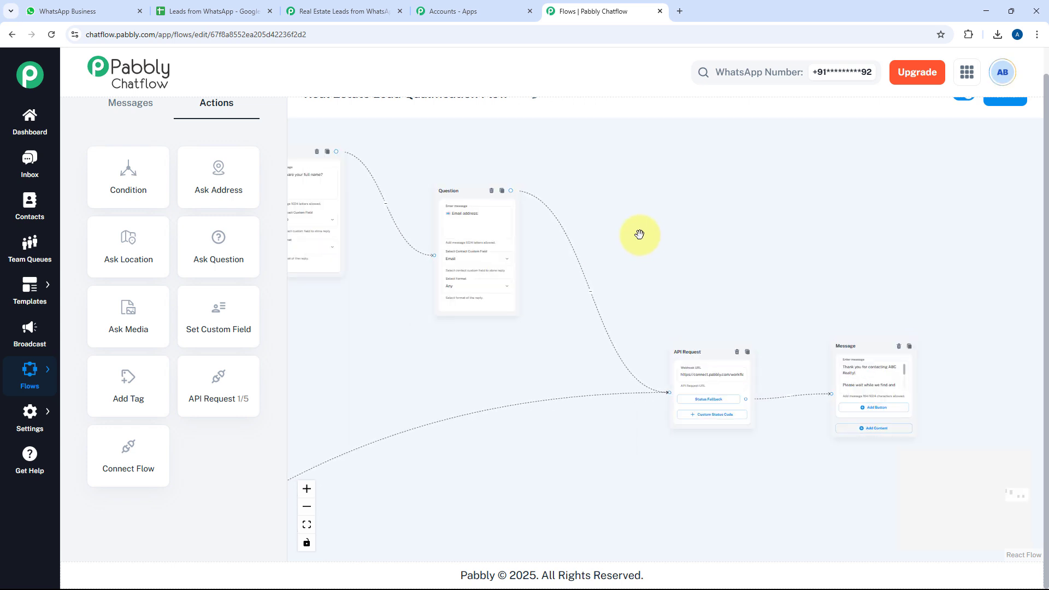
{"action": "left_click", "coordinate": [339, 11]}
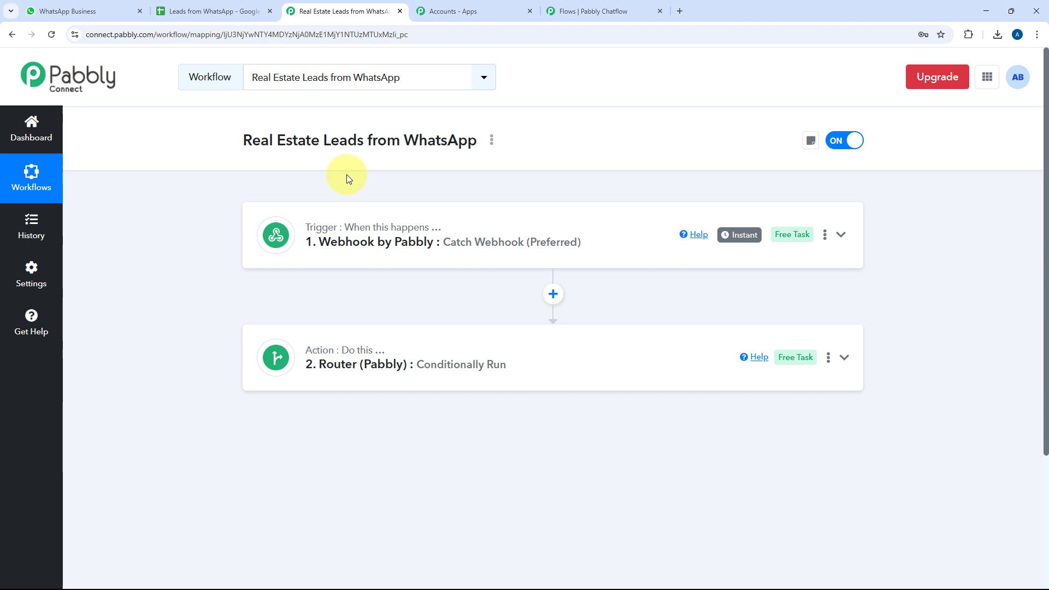
Expand the Router step to review its Buyer, Seller and Realtor routes, then open the Leads from WhatsApp sheet
{"action": "left_click", "coordinate": [437, 341]}
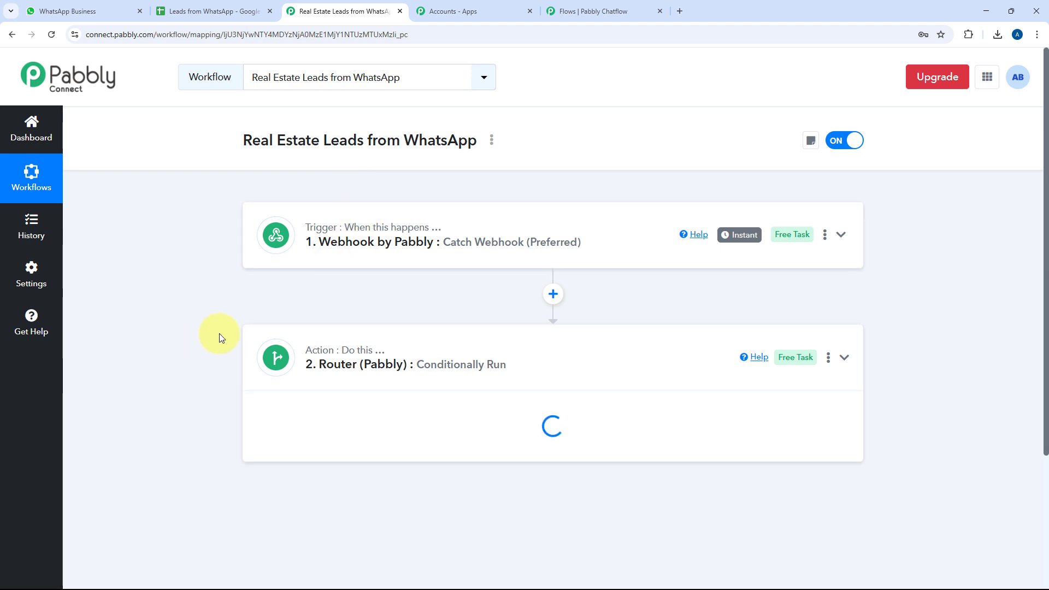
{"action": "scroll", "coordinate": [219, 334], "scroll_direction": "down", "scroll_amount": 5}
{"action": "scroll", "coordinate": [219, 333], "scroll_direction": "up", "scroll_amount": 2}
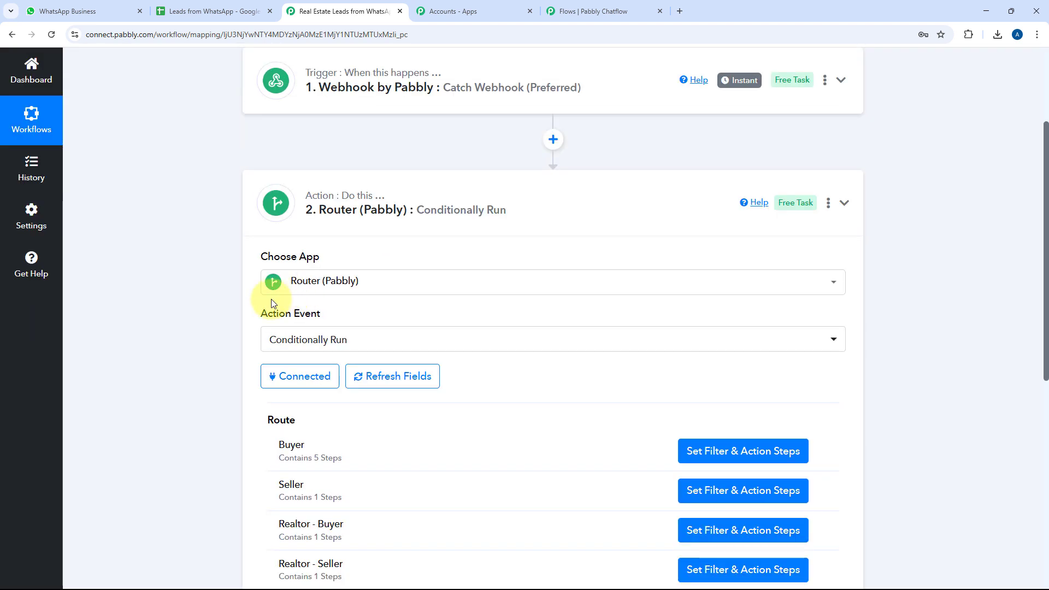
{"action": "scroll", "coordinate": [272, 303], "scroll_direction": "down", "scroll_amount": 2}
{"action": "scroll", "coordinate": [227, 159], "scroll_direction": "up", "scroll_amount": 2}
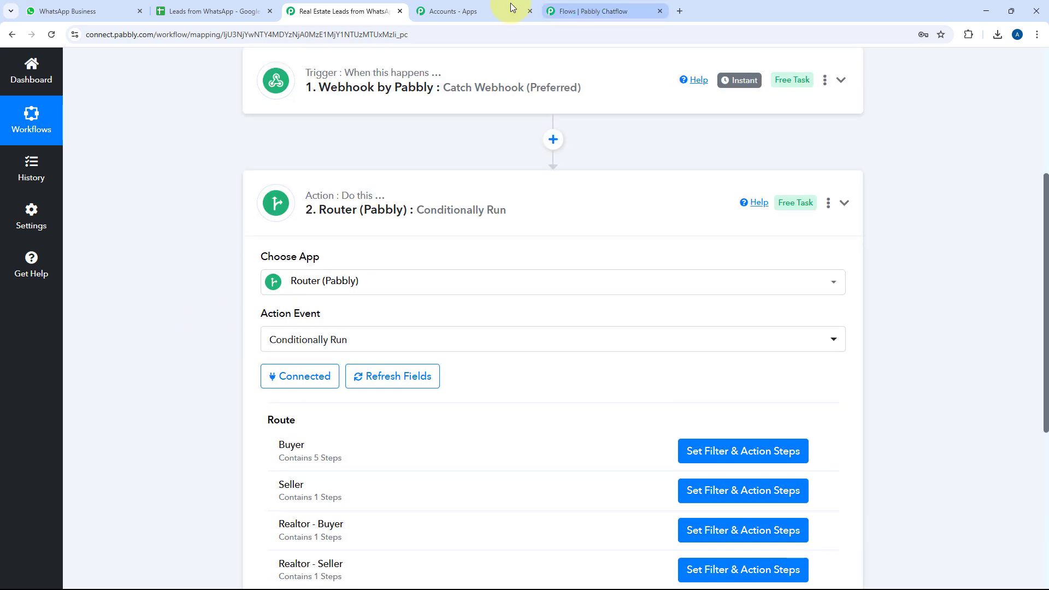
{"action": "left_click", "coordinate": [109, 11]}
{"action": "scroll", "coordinate": [673, 332], "scroll_direction": "up", "scroll_amount": 5}
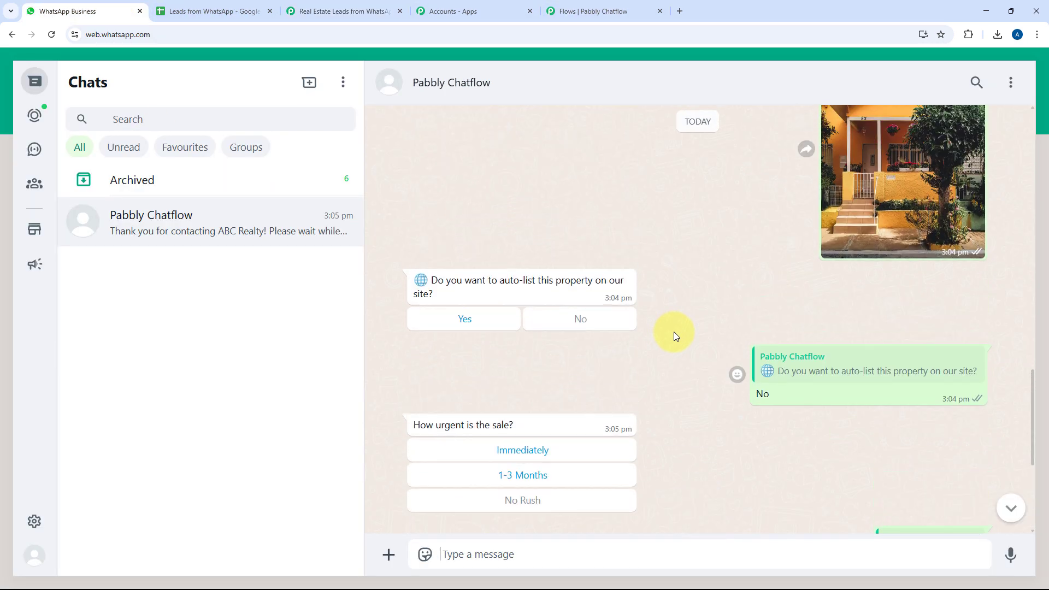
{"action": "scroll", "coordinate": [674, 332], "scroll_direction": "down", "scroll_amount": 3}
{"action": "left_click", "coordinate": [226, 6]}
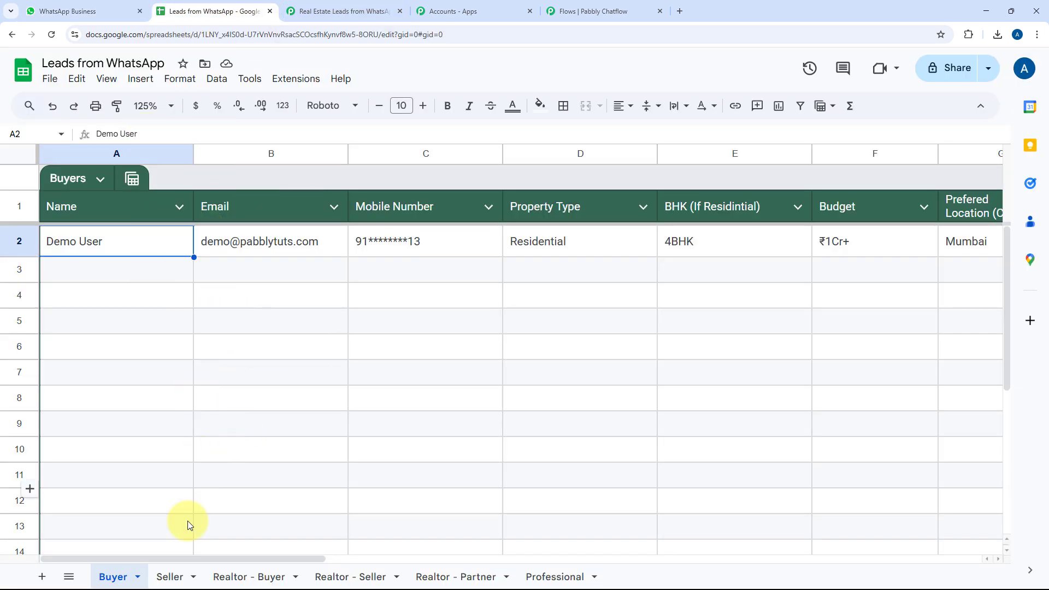
Switch to the Seller sheet and scroll down to the newly logged lead
{"action": "left_click", "coordinate": [172, 576]}
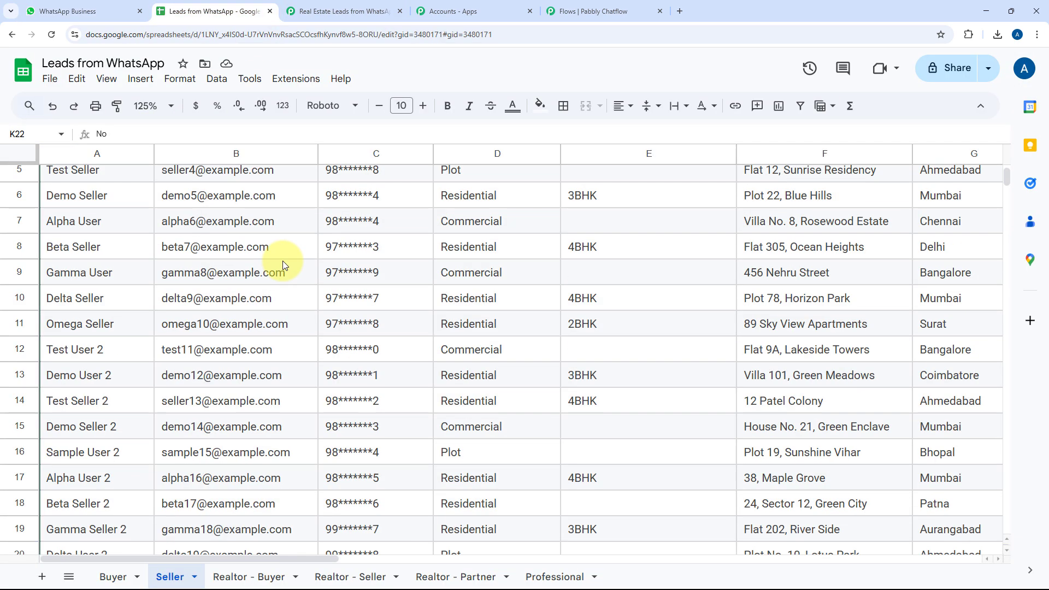
{"action": "scroll", "coordinate": [273, 262], "scroll_direction": "down", "scroll_amount": 2}
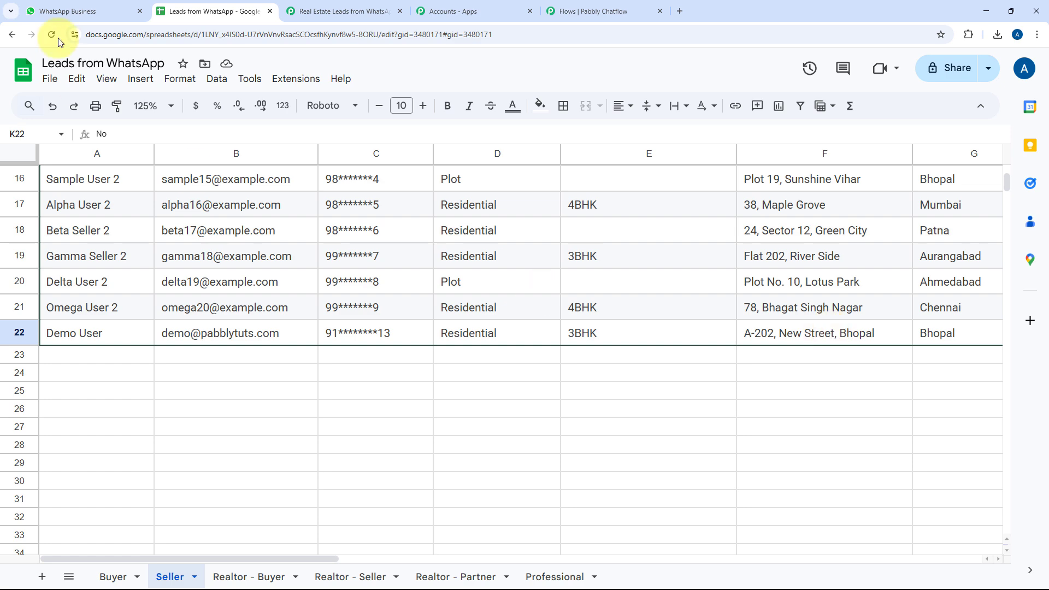
{"action": "left_click", "coordinate": [66, 11]}
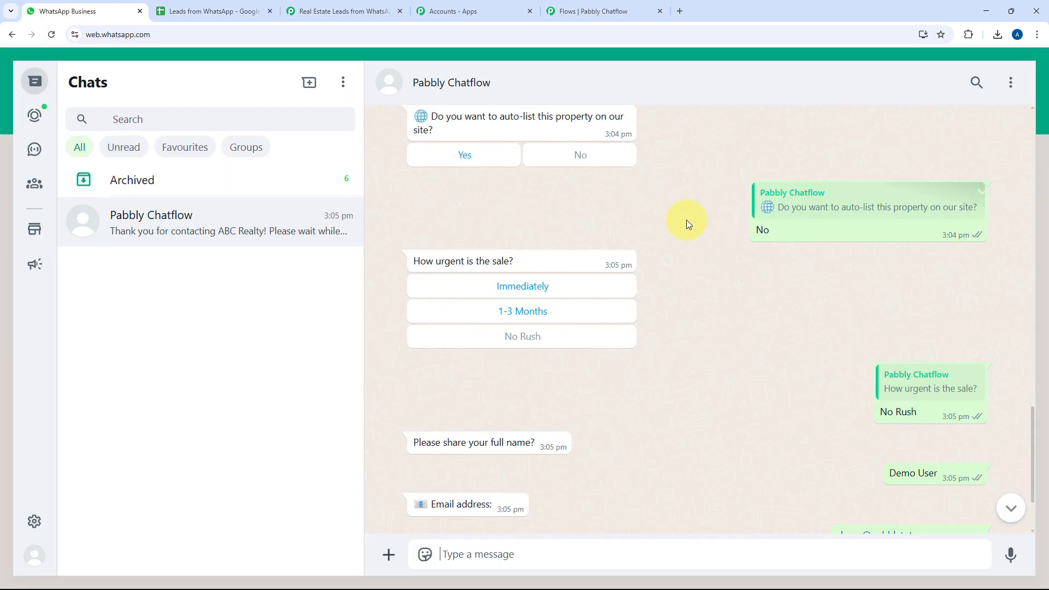
{"action": "left_click", "coordinate": [218, 11]}
Check row 22's name, e-mail, mobile number, property type, BHK size and address
{"action": "left_click", "coordinate": [107, 335]}
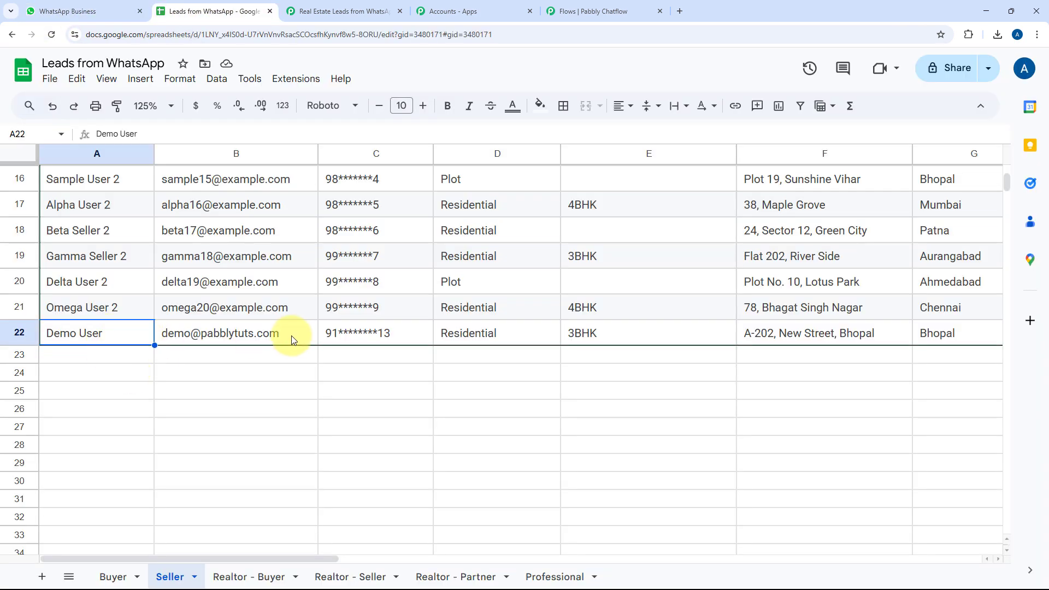
{"action": "left_click", "coordinate": [290, 335]}
{"action": "left_click", "coordinate": [428, 333]}
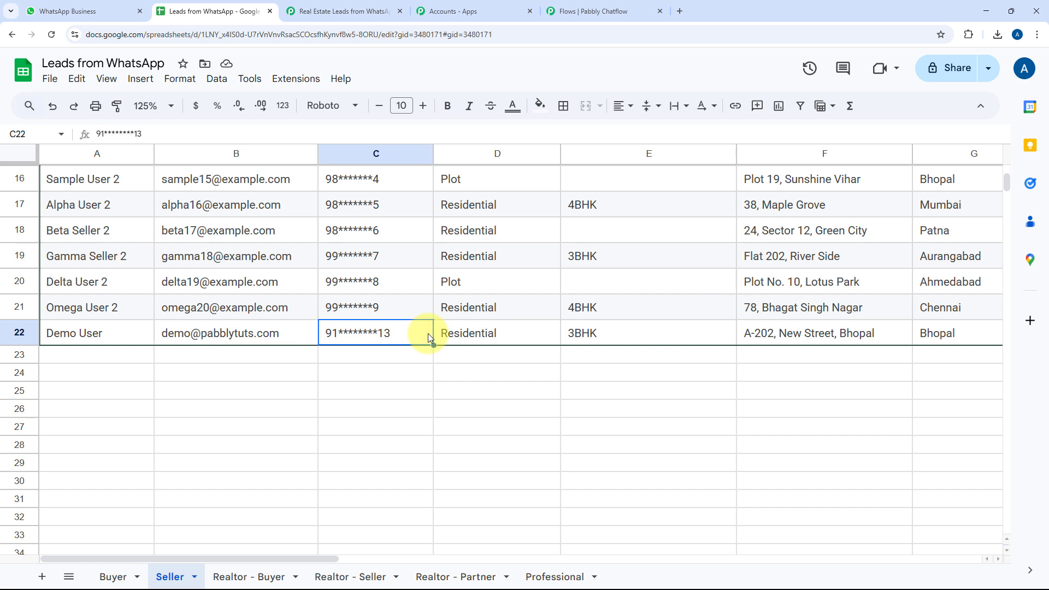
{"action": "left_click", "coordinate": [494, 338]}
{"action": "left_click", "coordinate": [617, 335]}
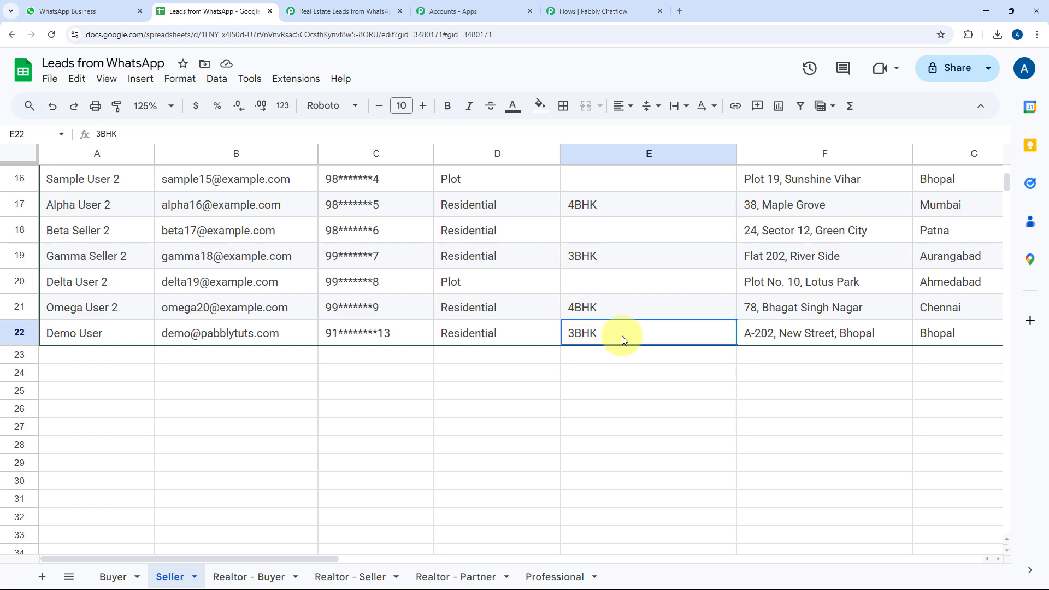
{"action": "left_click", "coordinate": [795, 337]}
Check the lead's city Bhopal, ₹50L–₹1Cr price range and 75L expected price
{"action": "scroll", "coordinate": [795, 335], "scroll_direction": "down", "scroll_amount": 3}
{"action": "scroll", "coordinate": [795, 334], "scroll_direction": "right", "scroll_amount": 2}
{"action": "scroll", "coordinate": [796, 334], "scroll_direction": "up", "scroll_amount": 5}
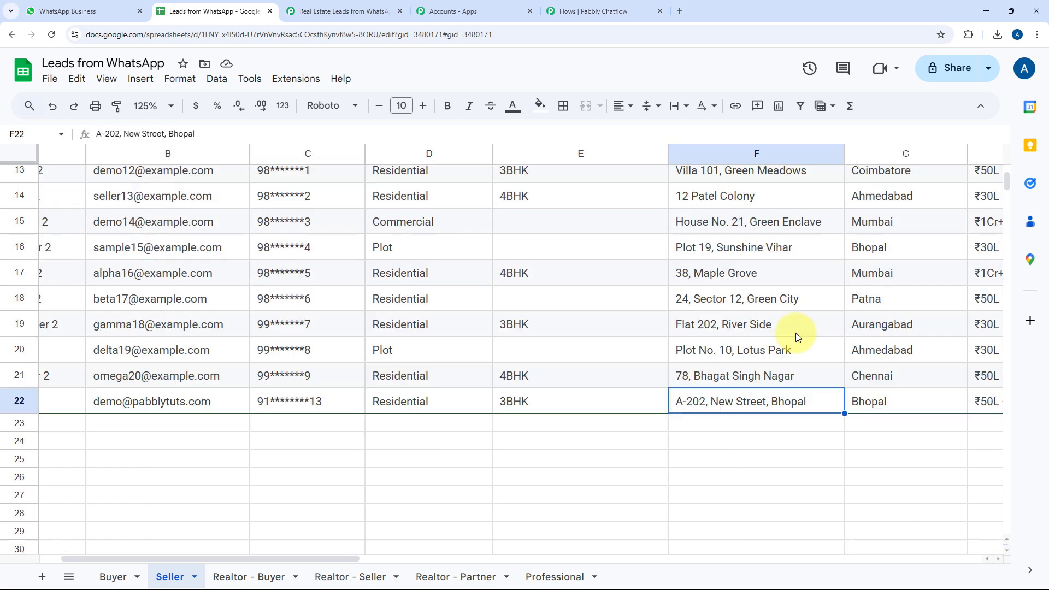
{"action": "scroll", "coordinate": [878, 416], "scroll_direction": "right", "scroll_amount": 5}
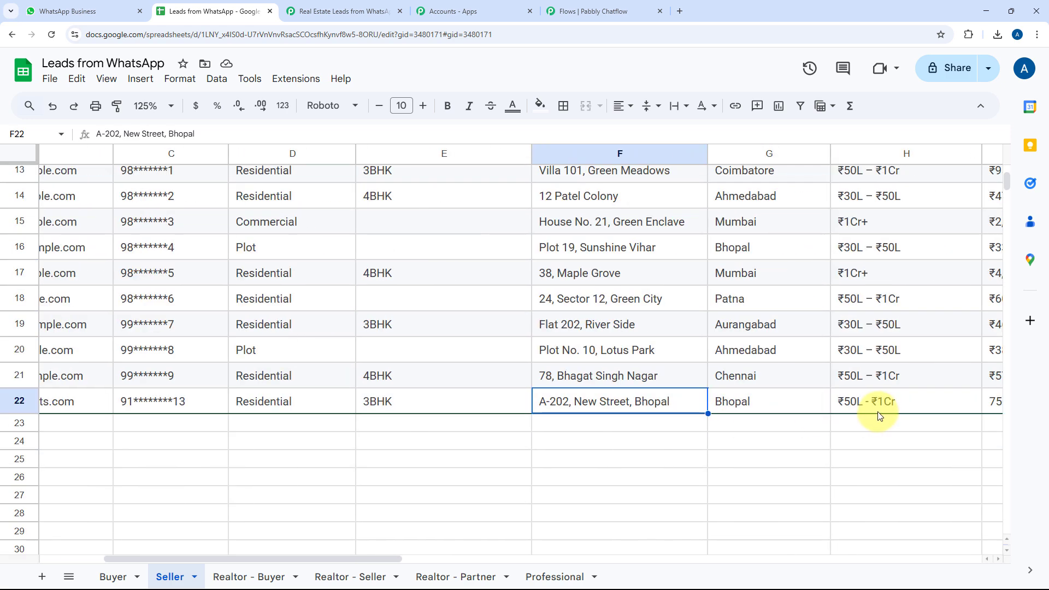
{"action": "left_click", "coordinate": [564, 404]}
{"action": "left_click", "coordinate": [687, 404]}
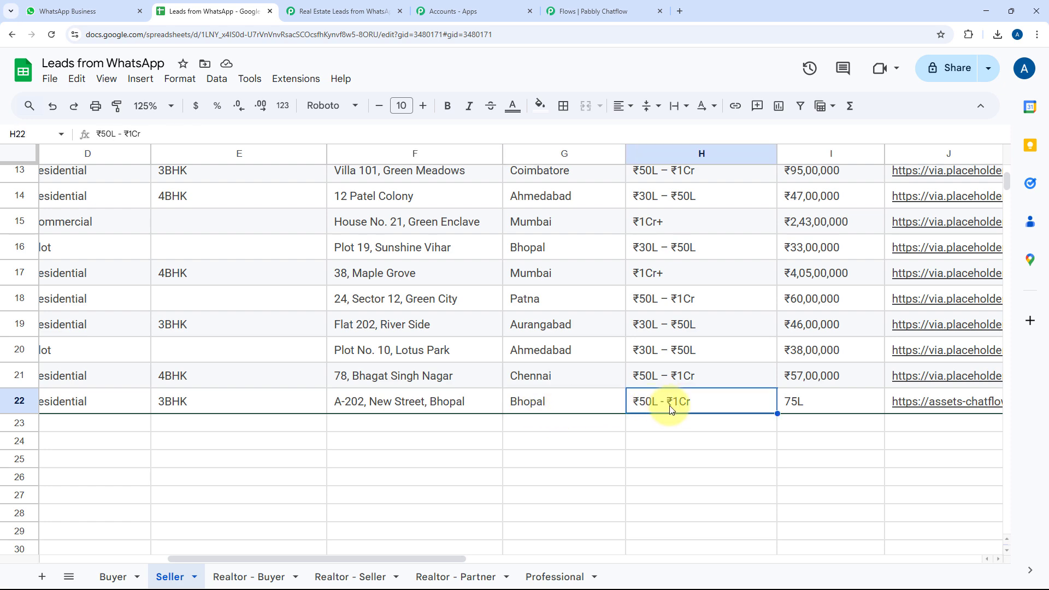
{"action": "left_click", "coordinate": [821, 403]}
Open the row's property photo link to view the image, close it, and return to WhatsApp
{"action": "scroll", "coordinate": [825, 402], "scroll_direction": "right", "scroll_amount": 3}
{"action": "left_click", "coordinate": [672, 404]}
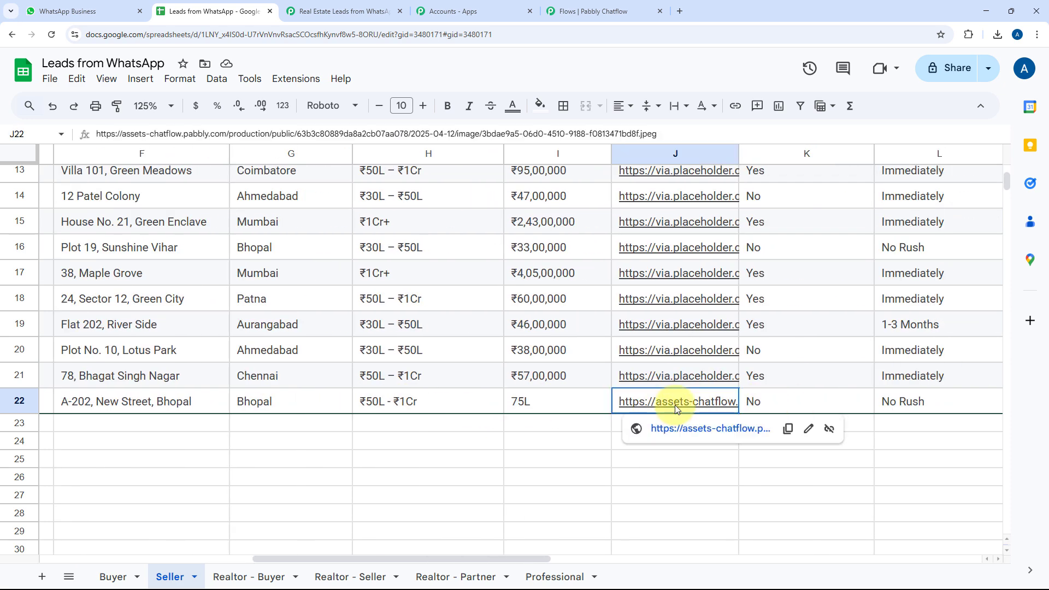
{"action": "left_click", "coordinate": [696, 430]}
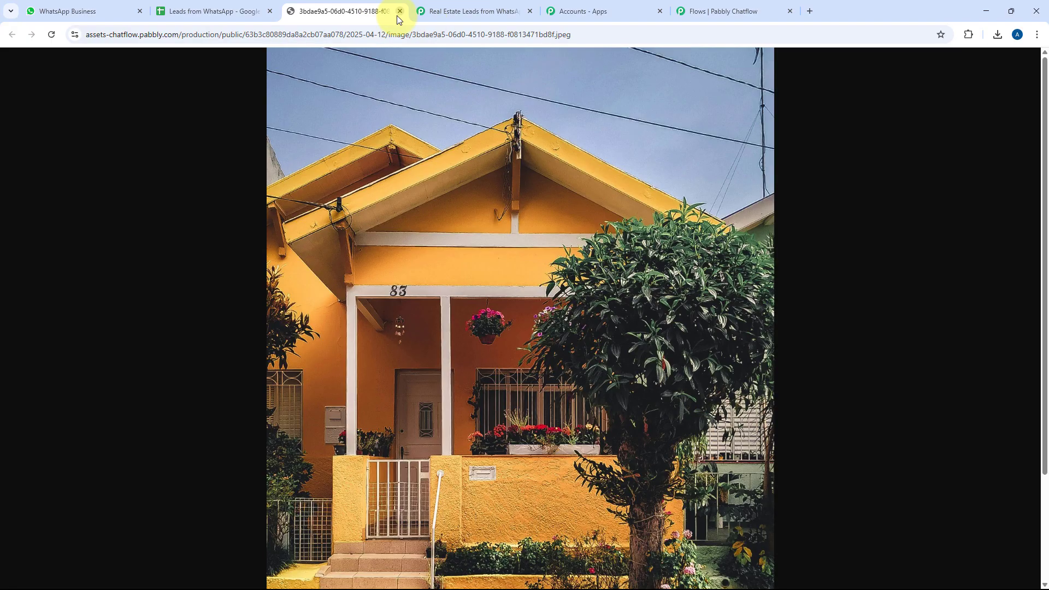
{"action": "key", "text": "ctrl+w"}
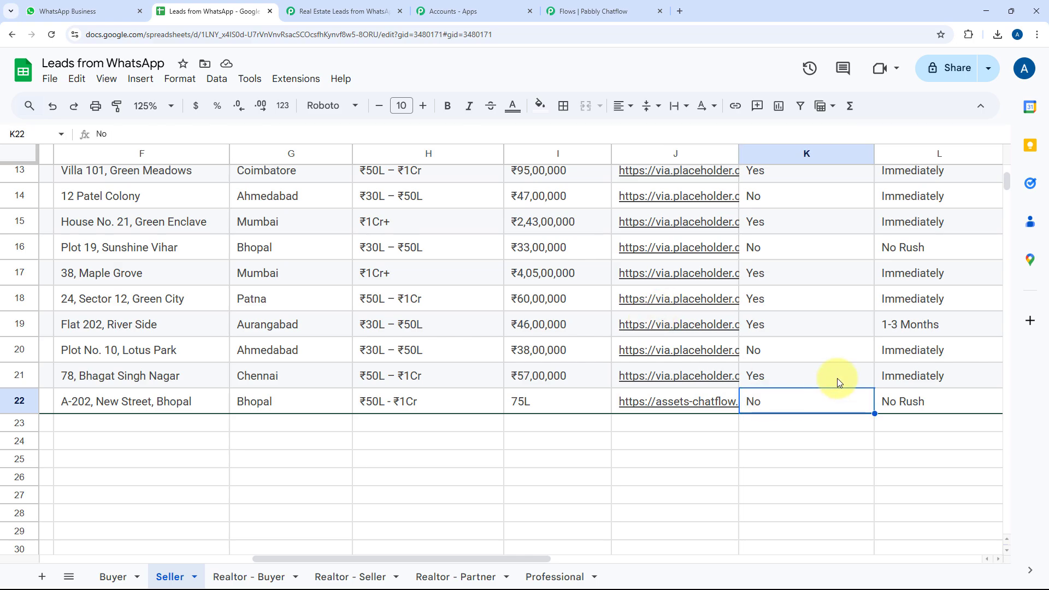
{"action": "scroll", "coordinate": [799, 395], "scroll_direction": "up", "scroll_amount": 5}
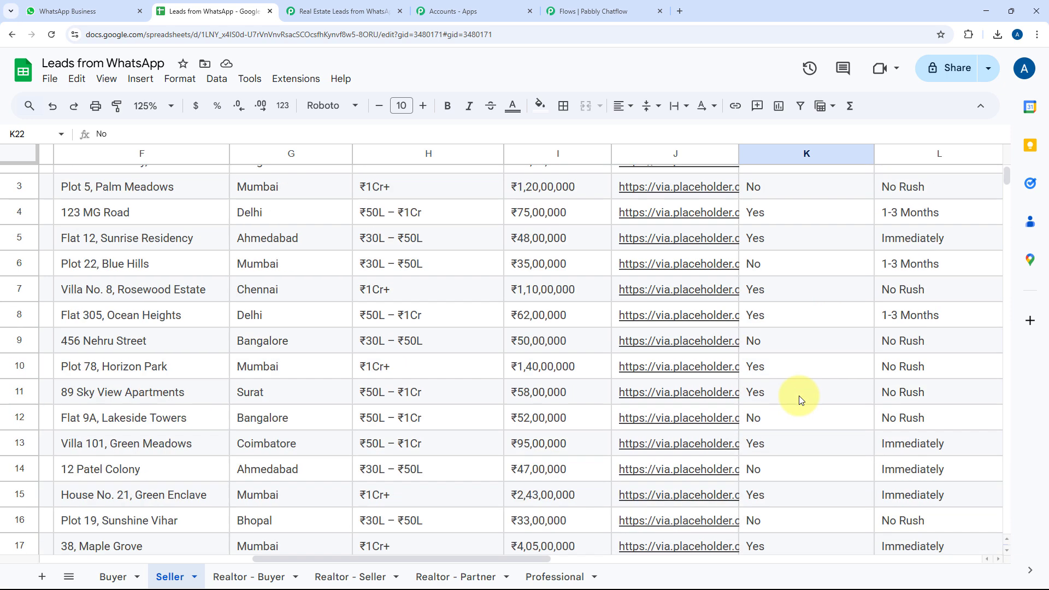
{"action": "scroll", "coordinate": [811, 286], "scroll_direction": "down", "scroll_amount": 5}
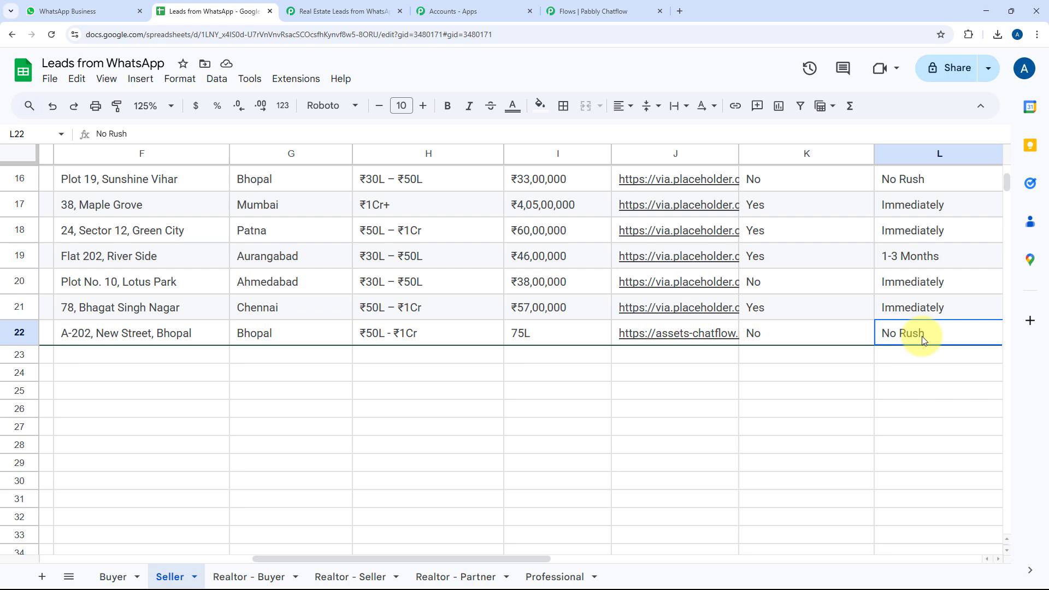
{"action": "scroll", "coordinate": [922, 336], "scroll_direction": "up", "scroll_amount": 3}
{"action": "scroll", "coordinate": [922, 336], "scroll_direction": "down", "scroll_amount": 3}
{"action": "left_click", "coordinate": [71, 11]}
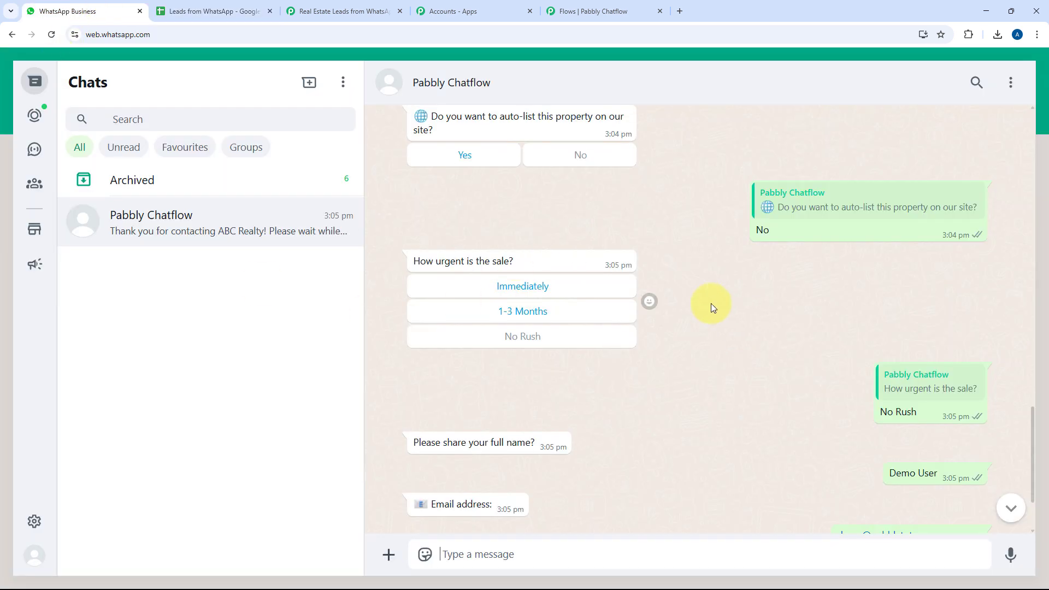
Collapse the Router (Pabbly) step in the Pabbly Connect workflow
{"action": "left_click", "coordinate": [334, 6]}
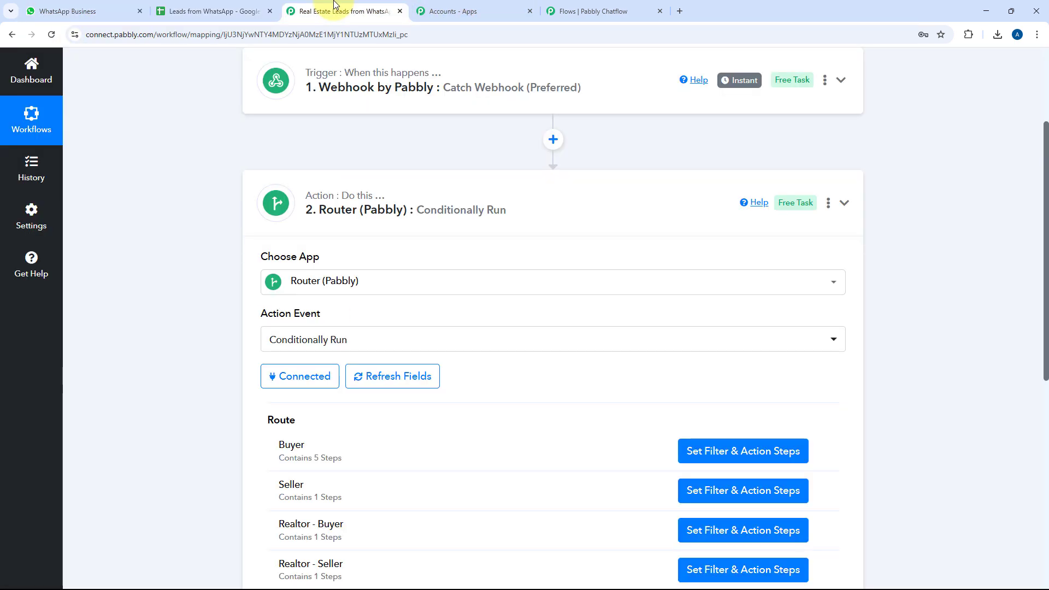
{"action": "left_click", "coordinate": [538, 188]}
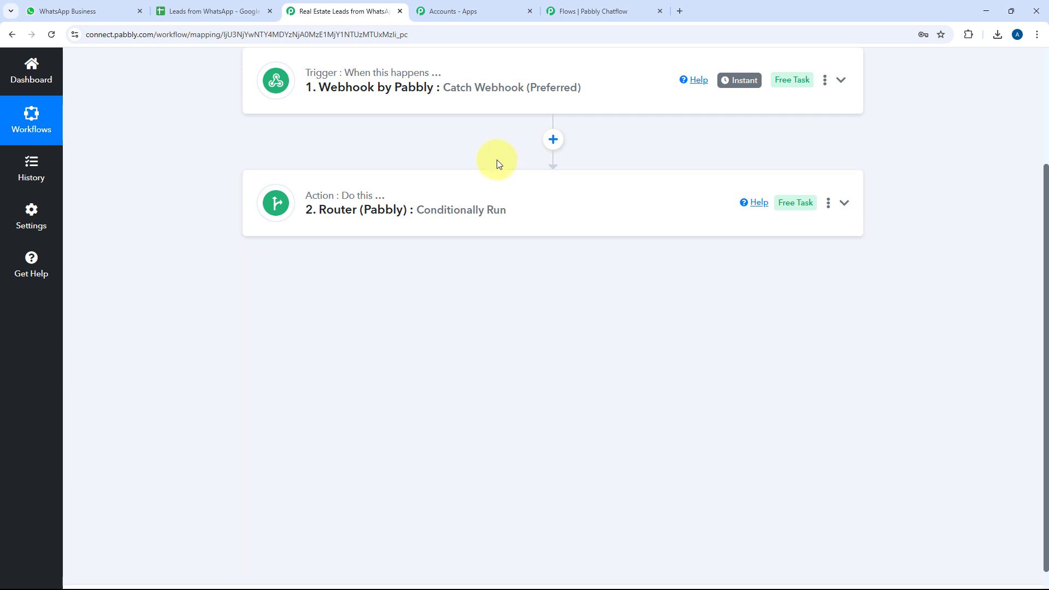
{"action": "scroll", "coordinate": [497, 160], "scroll_direction": "up", "scroll_amount": 3}
Bring the lead qualification flow canvas back into view at its starting steps
{"action": "left_click", "coordinate": [595, 11]}
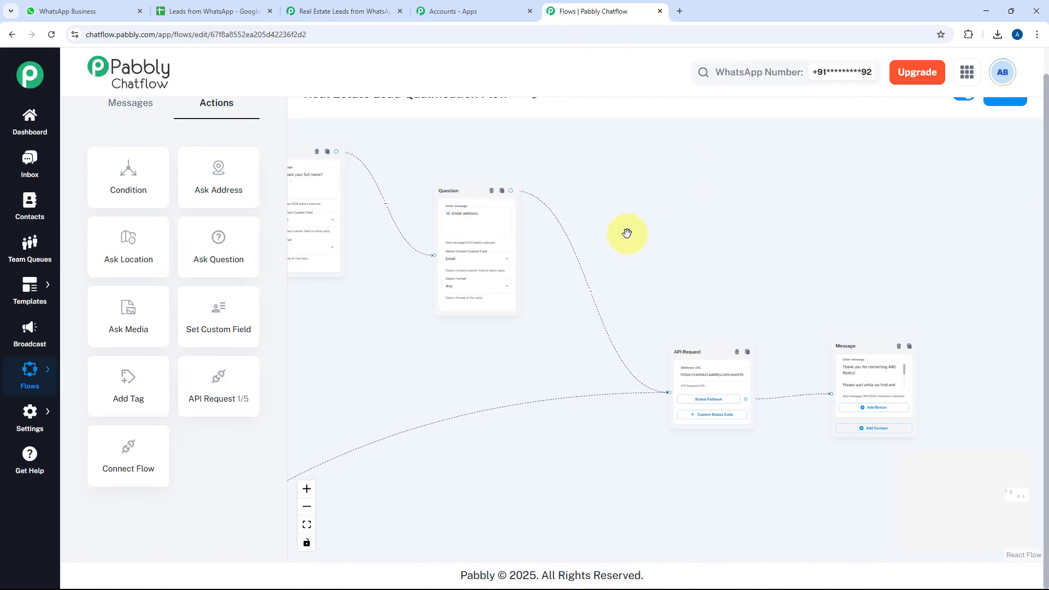
{"action": "scroll", "coordinate": [415, 277], "scroll_direction": "down", "scroll_amount": 10}
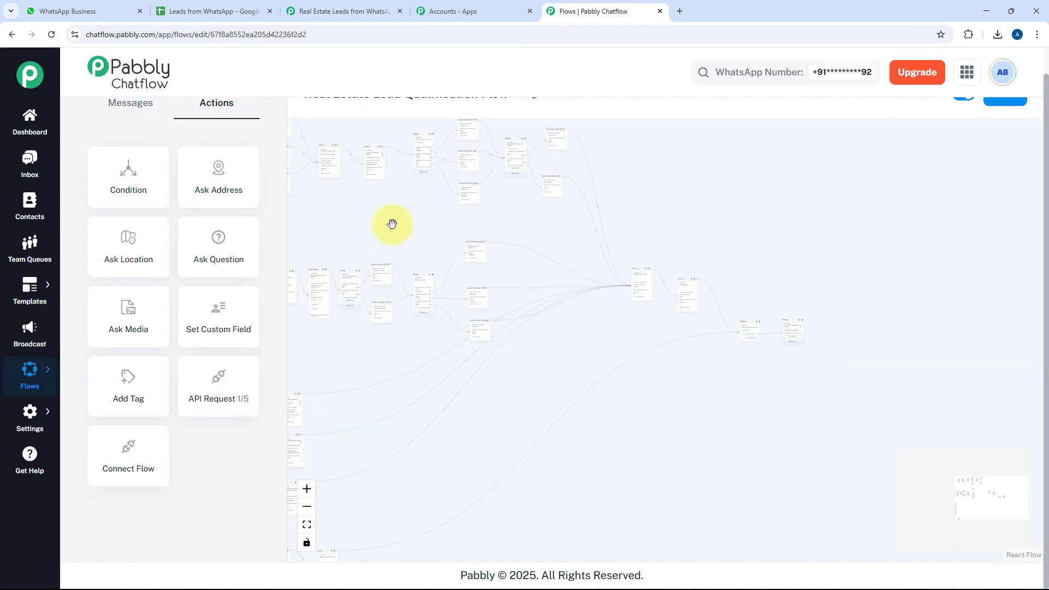
{"action": "scroll", "coordinate": [447, 235], "scroll_direction": "up", "scroll_amount": 3}
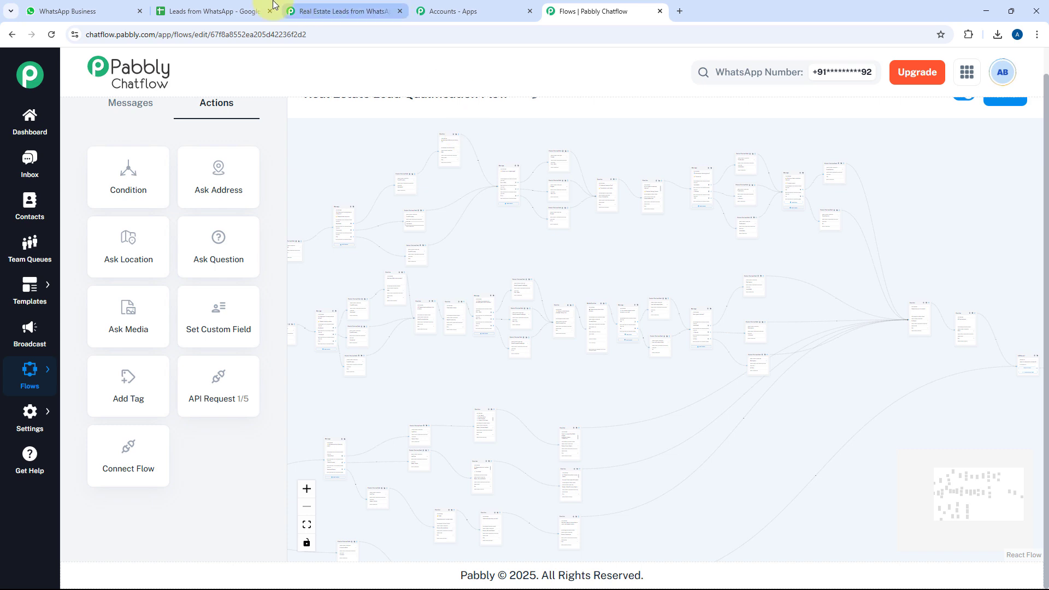
{"action": "left_click", "coordinate": [228, 5]}
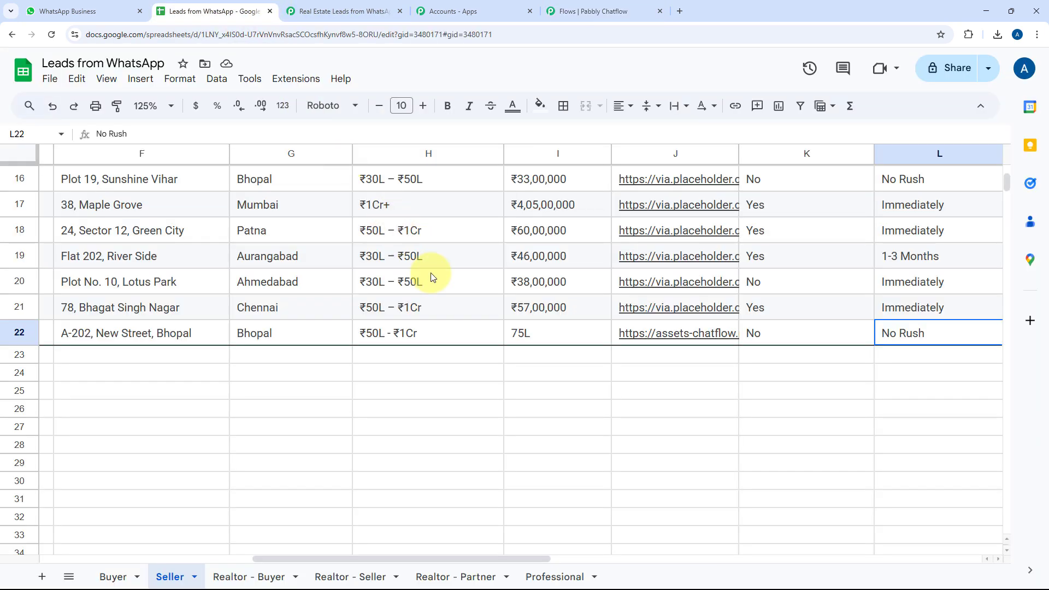
{"action": "scroll", "coordinate": [431, 276], "scroll_direction": "up", "scroll_amount": 8}
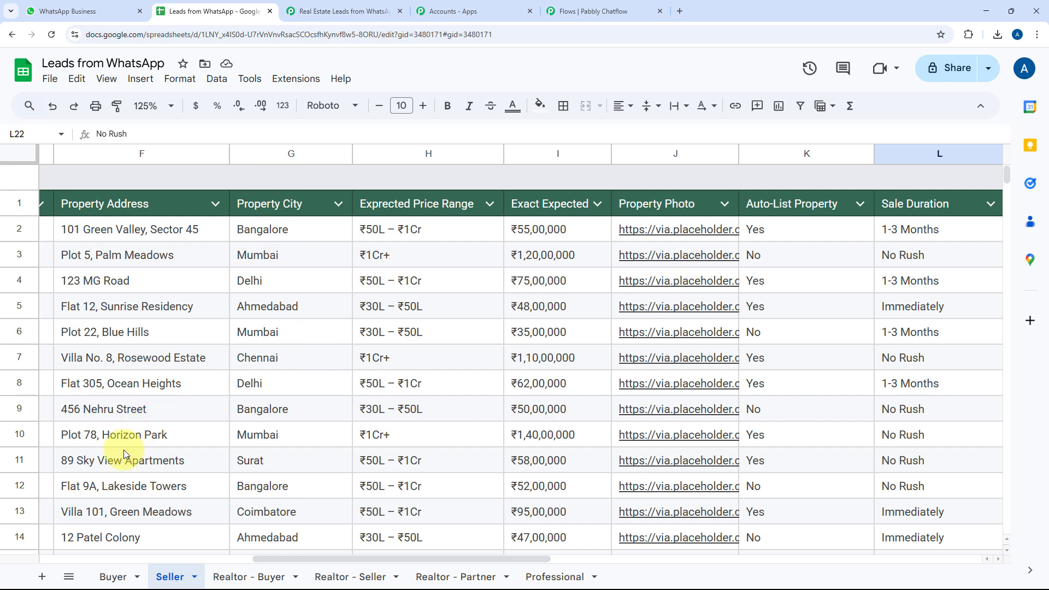
{"action": "left_click", "coordinate": [606, 10]}
{"action": "scroll", "coordinate": [655, 230], "scroll_direction": "down", "scroll_amount": 3}
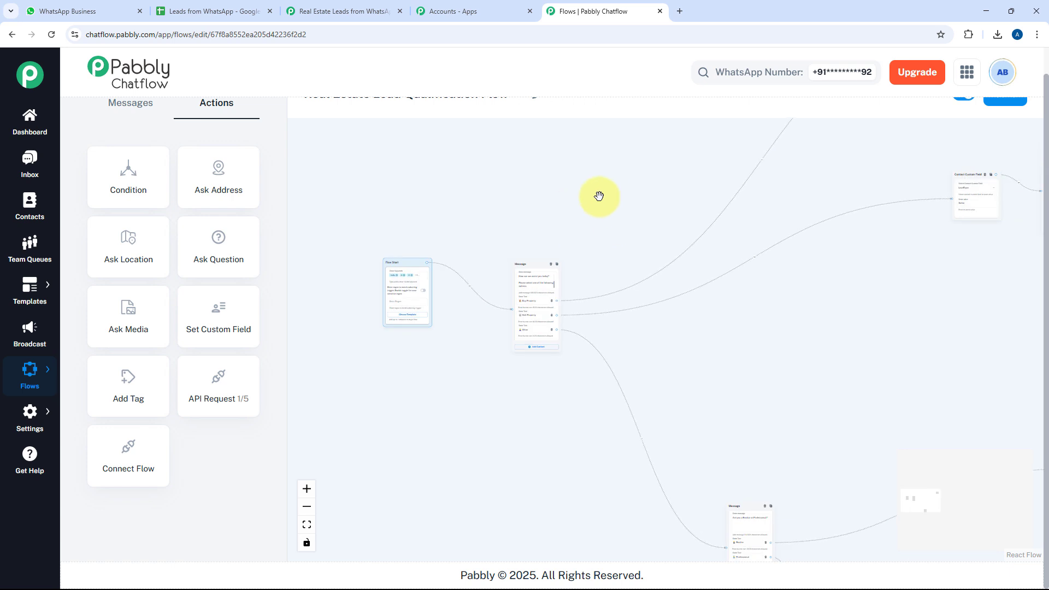